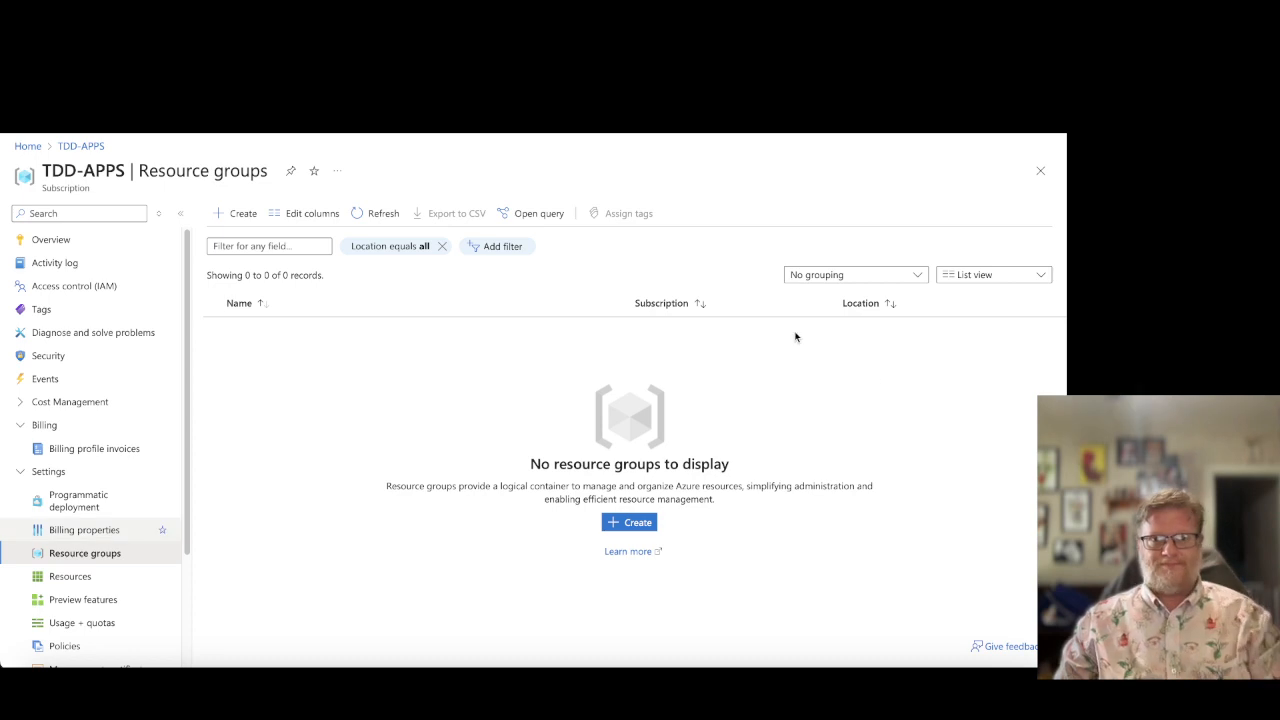
- Refresh the TDD-APPS subscription's resource groups, then check the refreshed resource group list across all subscriptions
{"action": "left_click", "coordinate": [368, 214]}
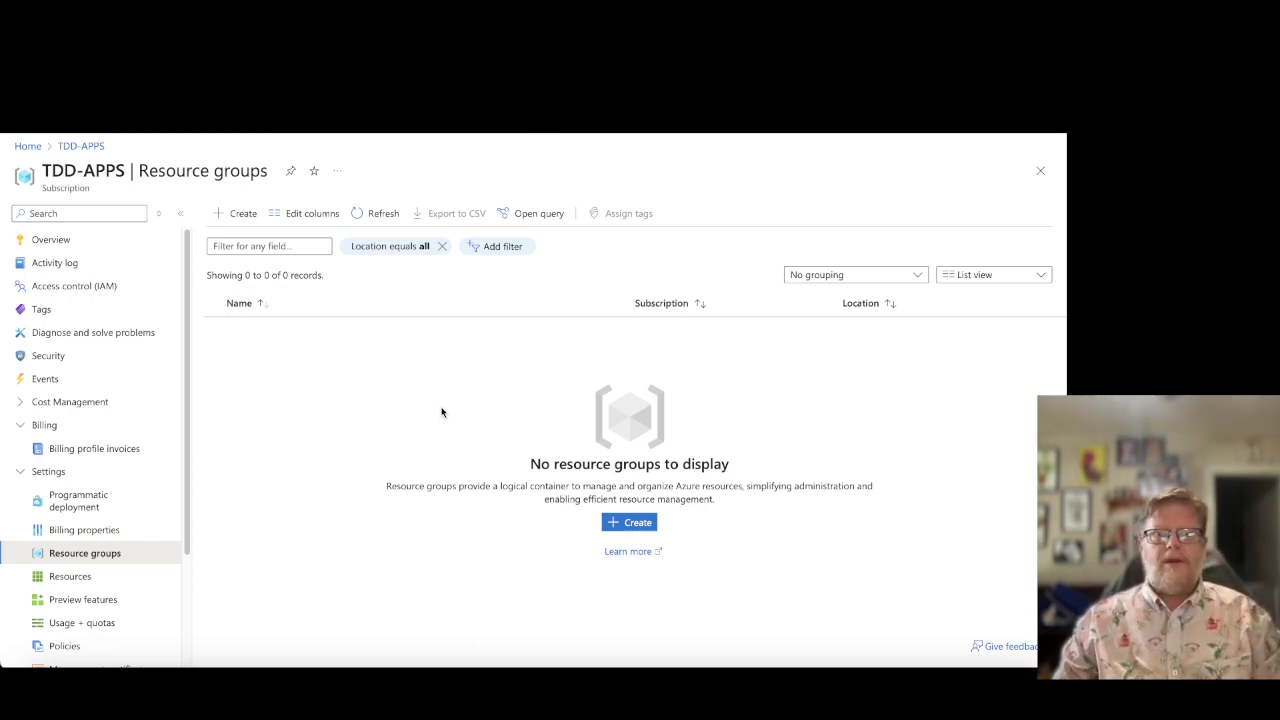
{"action": "left_click", "coordinate": [810, 118]}
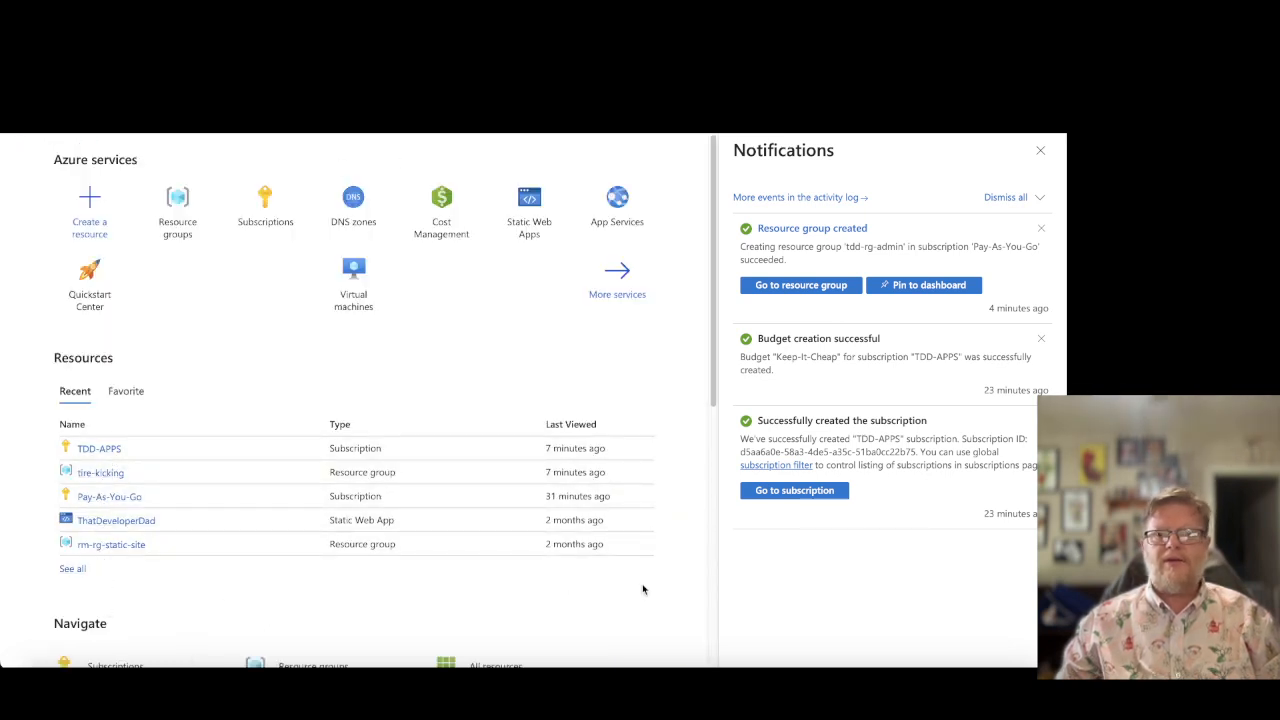
{"action": "scroll", "coordinate": [641, 589], "scroll_direction": "down", "scroll_amount": 1}
{"action": "left_click_drag", "start_coordinate": [366, 594], "coordinate": [343, 577]}
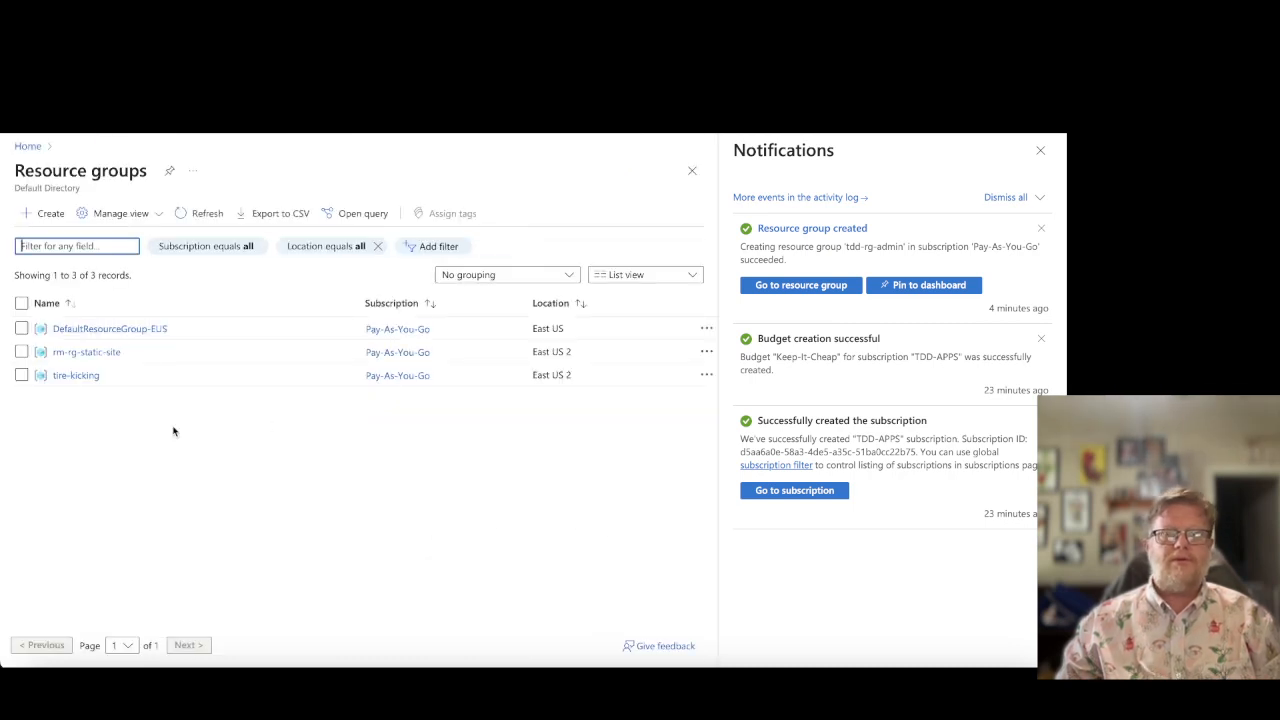
{"action": "left_click", "coordinate": [191, 221]}
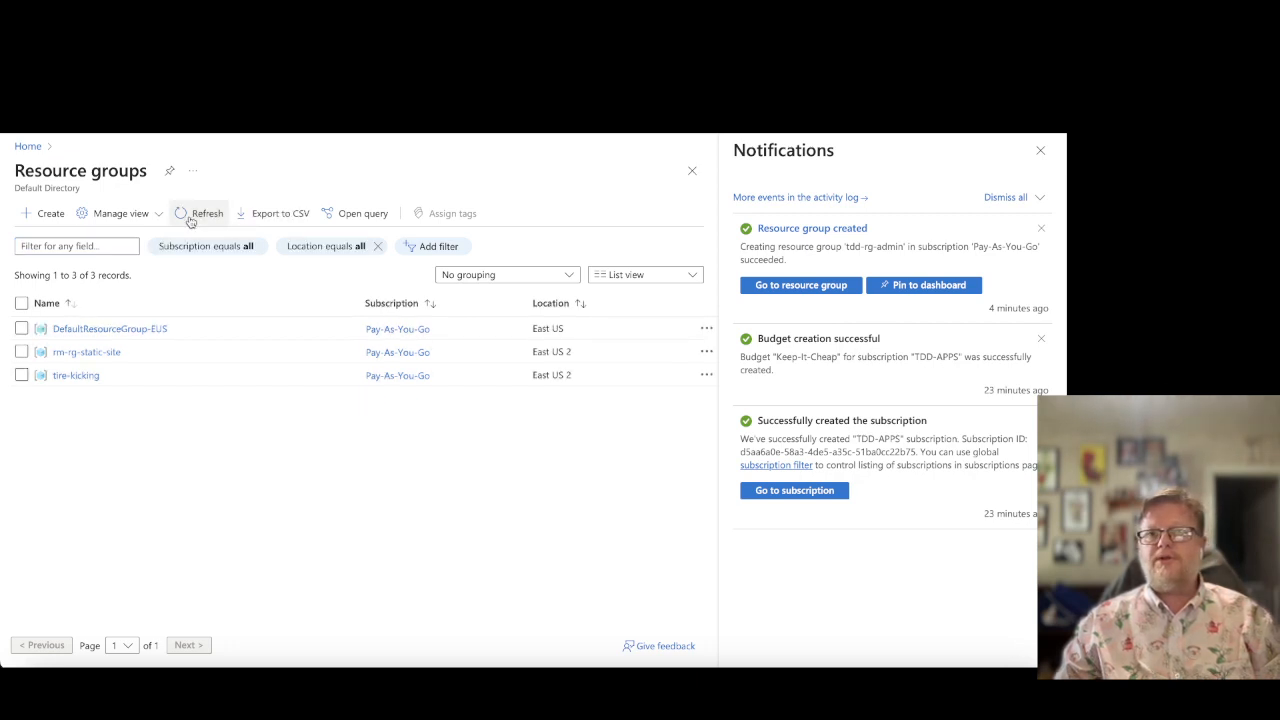
- Try to move the newly created tdd-rg-admin resource group to the TDD-APPS subscription, and return to the home page
{"action": "left_click", "coordinate": [799, 288]}
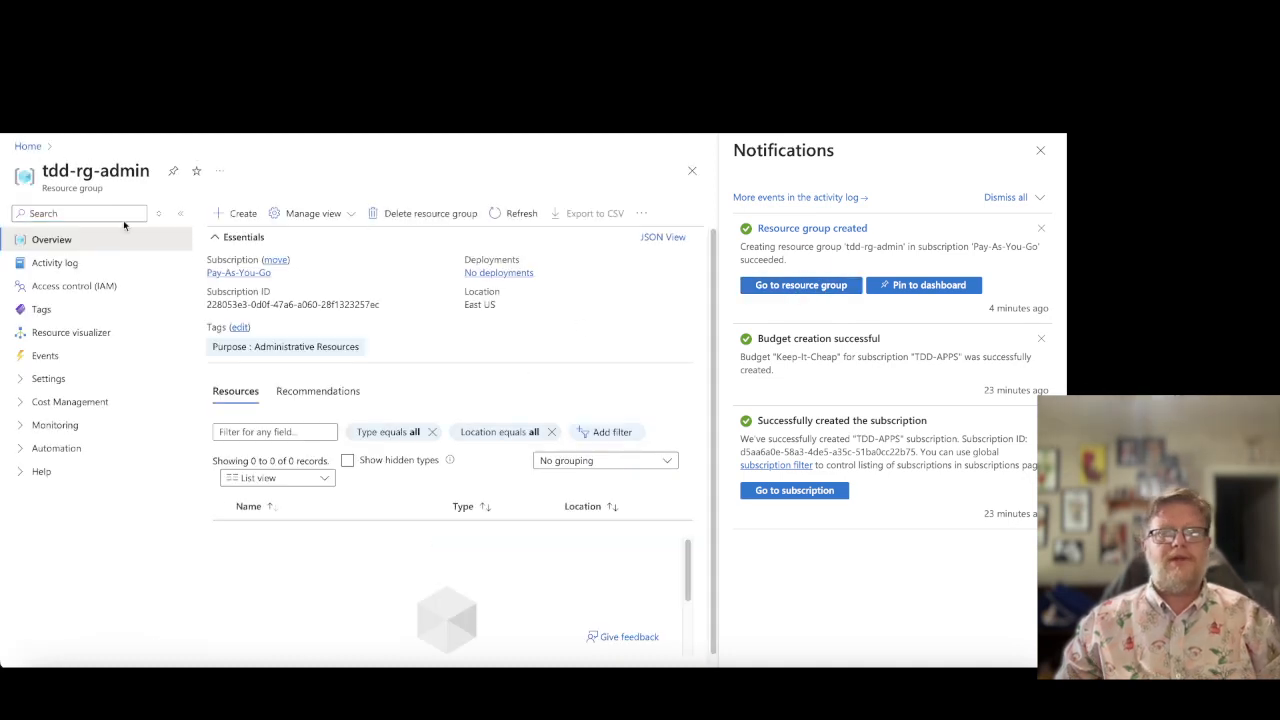
{"action": "left_click", "coordinate": [276, 260]}
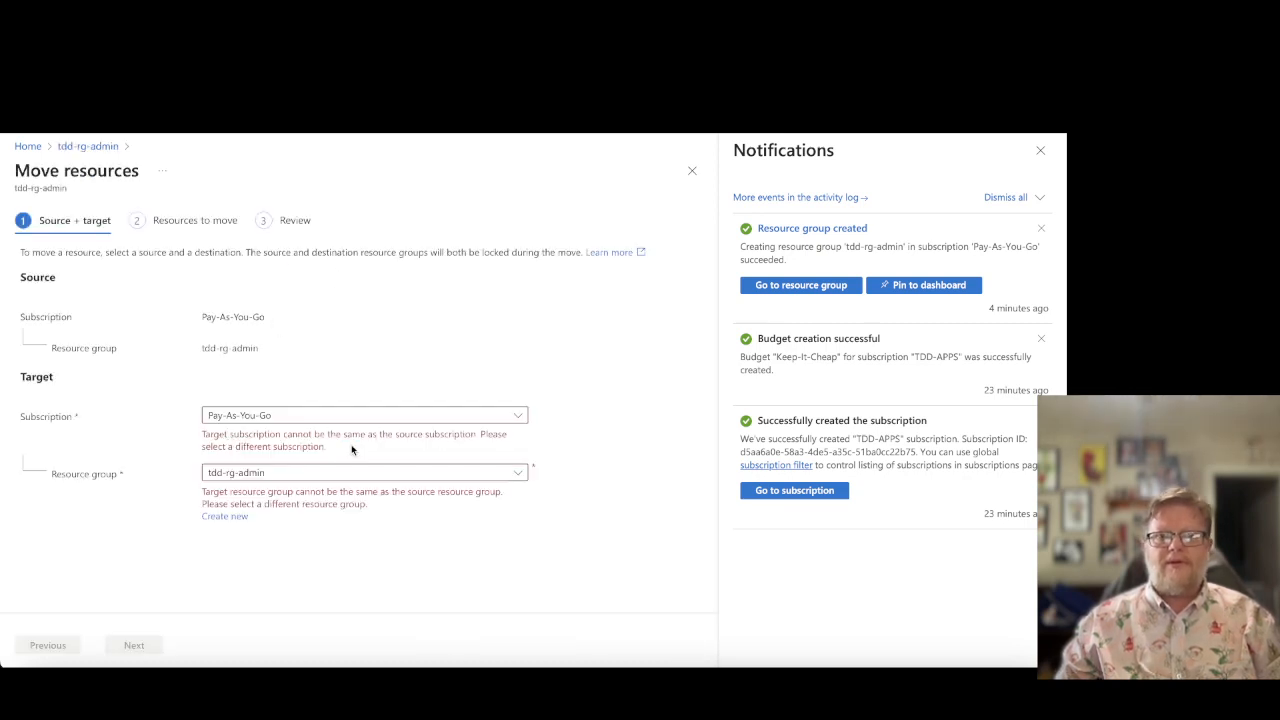
{"action": "left_click", "coordinate": [520, 417]}
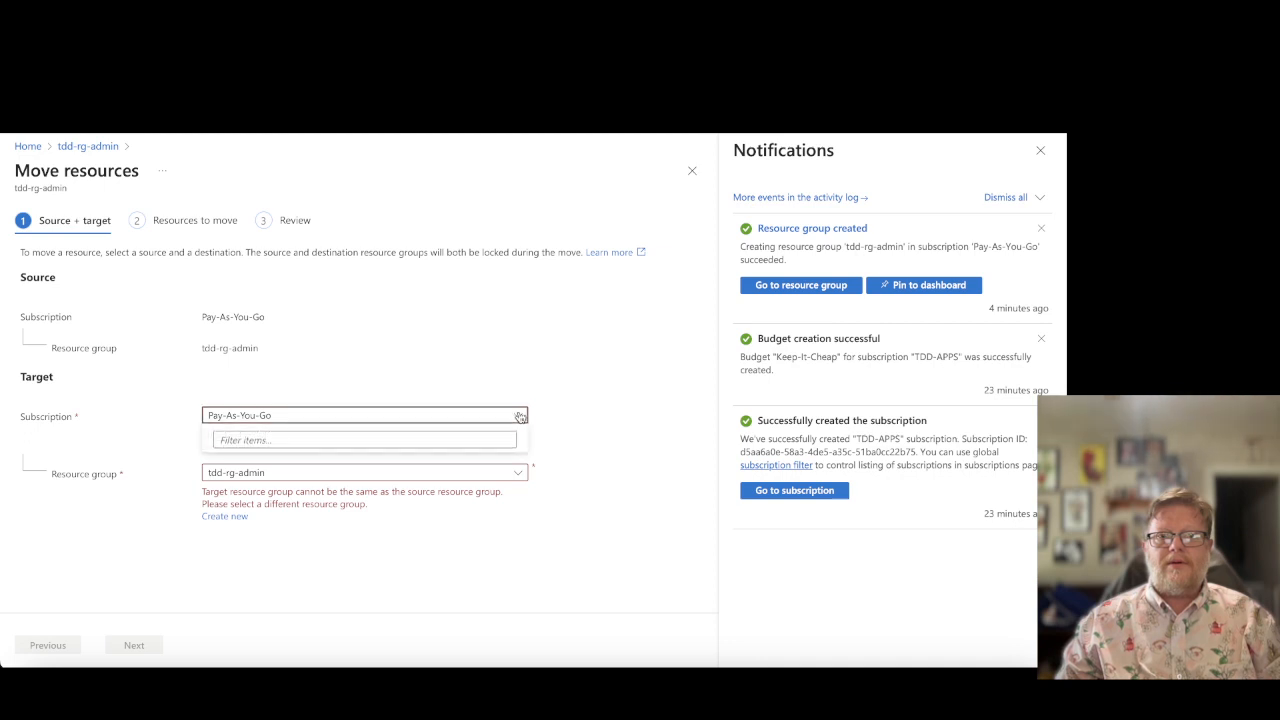
{"action": "left_click", "coordinate": [305, 441]}
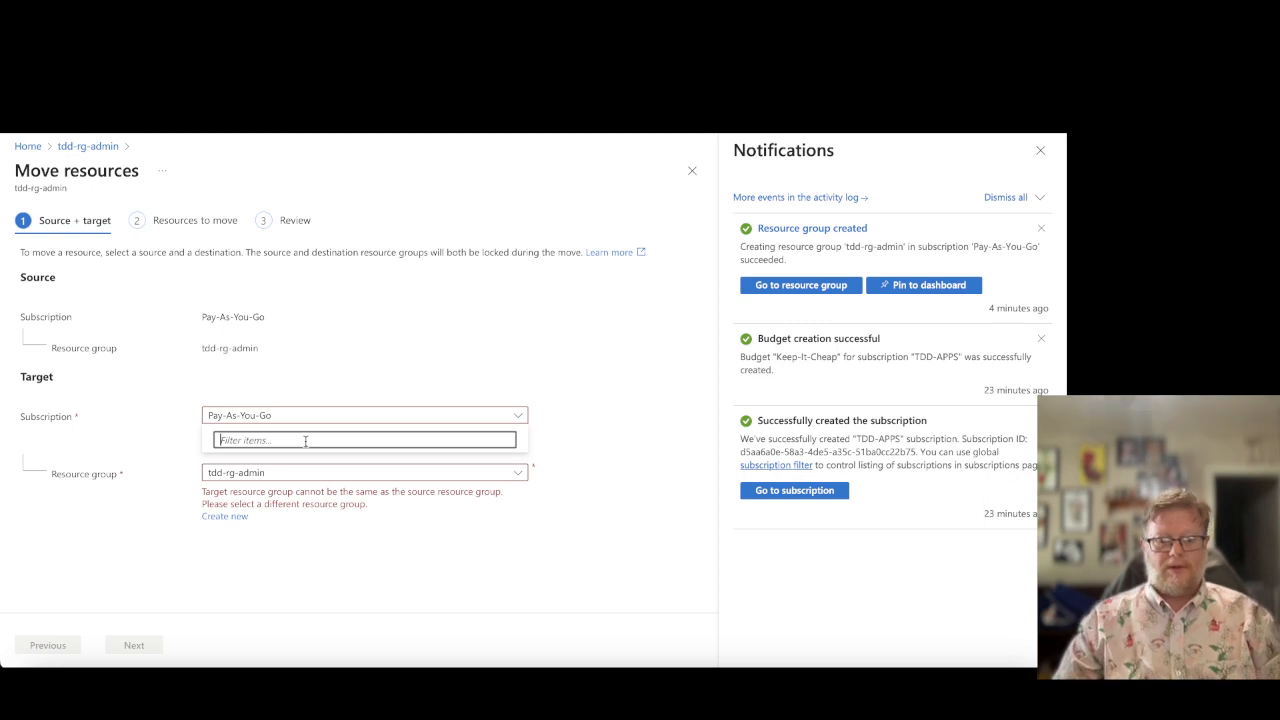
{"action": "type", "text": "TDD-A"}
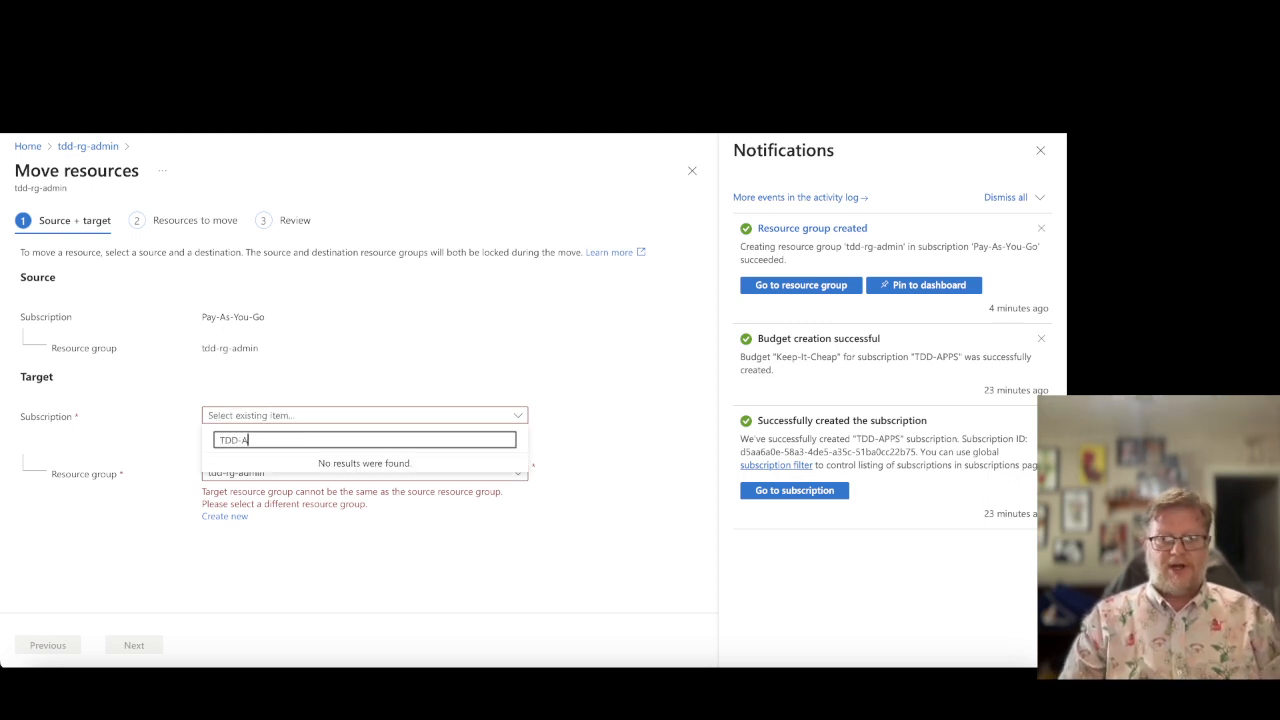
{"action": "type", "text": "PPS"}
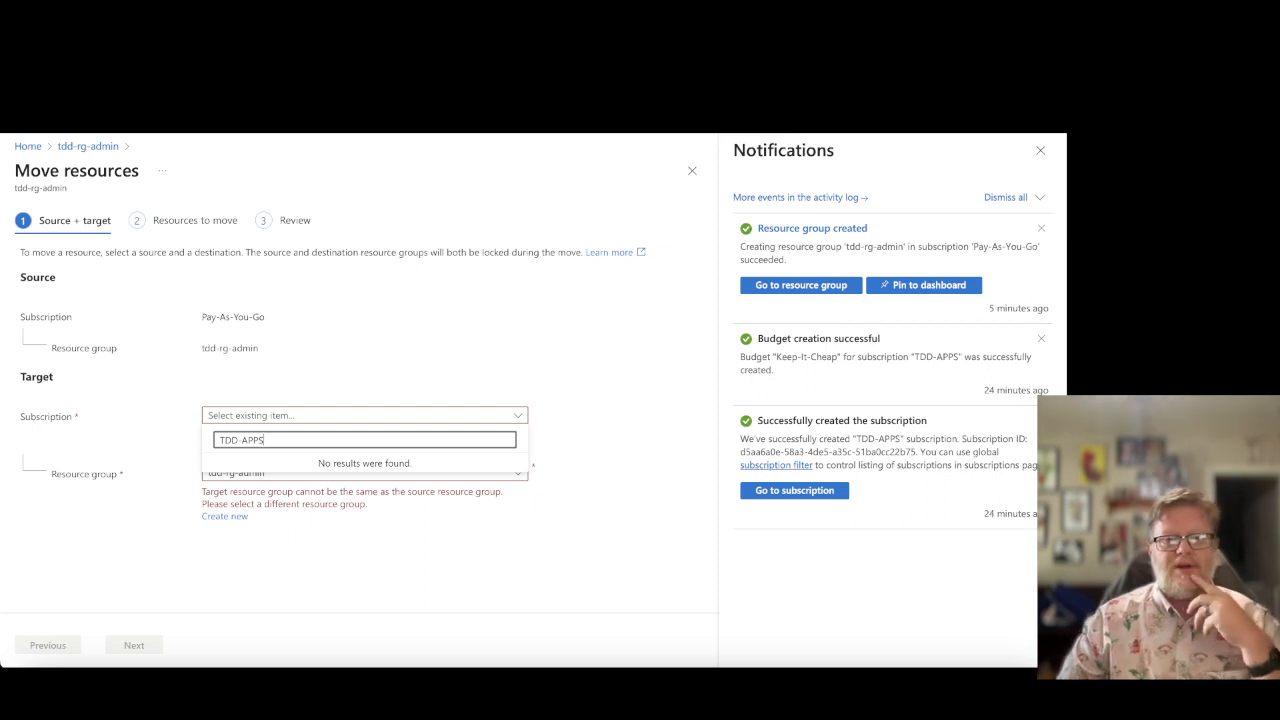
{"action": "key", "text": "BackSpace"}
{"action": "key", "text": "BackSpace"}
{"action": "key", "text": "BackSpace"}
{"action": "key", "text": "BackSpace"}
{"action": "key", "text": "BackSpace"}
{"action": "key", "text": "BackSpace"}
{"action": "key", "text": "BackSpace"}
{"action": "key", "text": "BackSpace"}
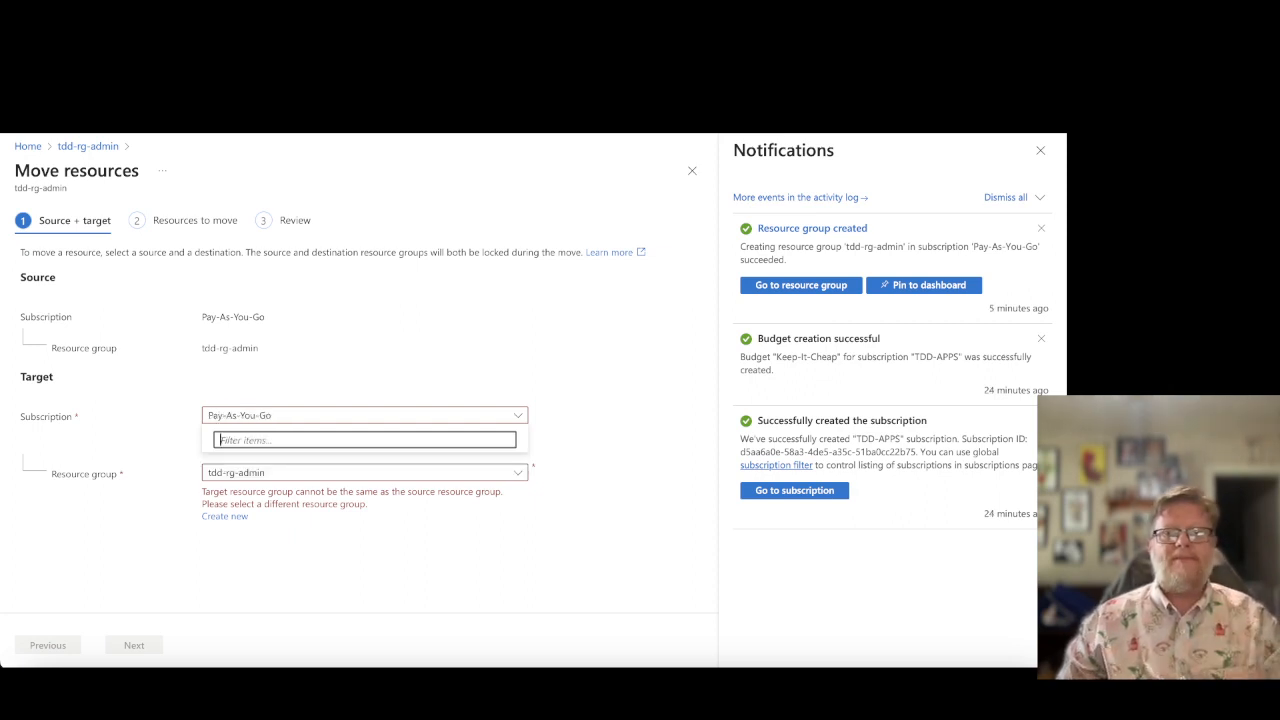
{"action": "left_click", "coordinate": [610, 539]}
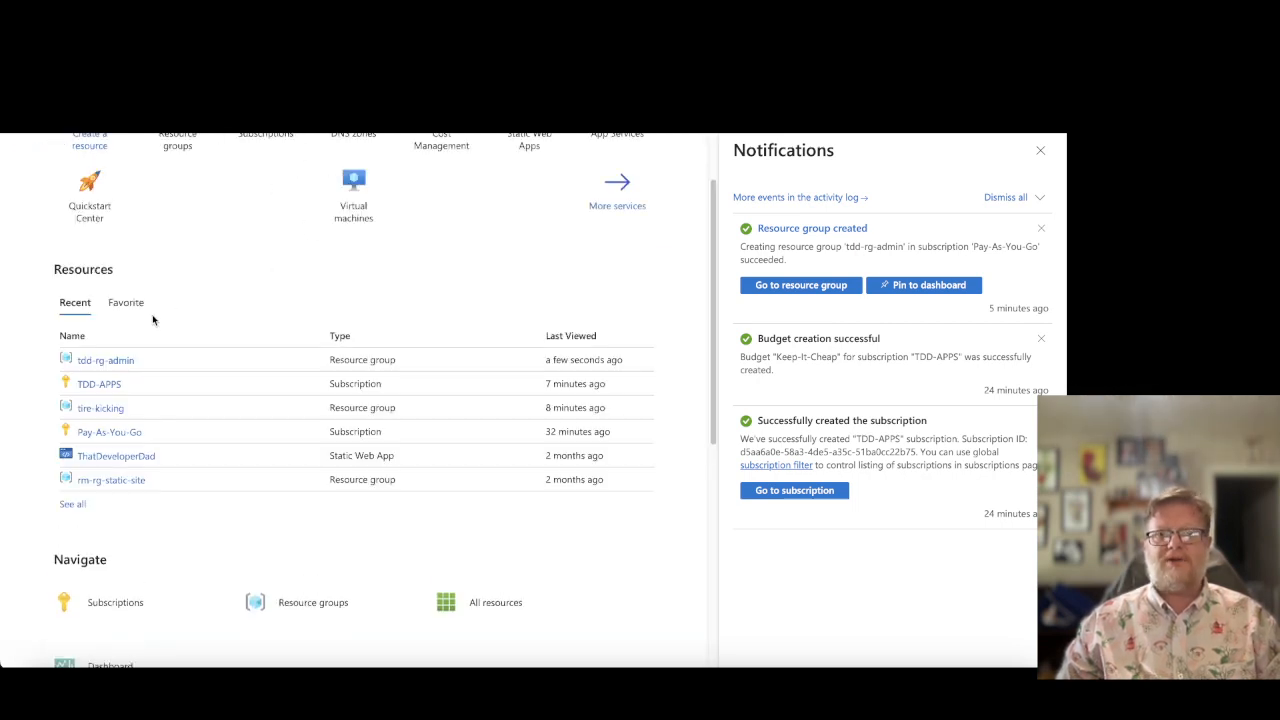
- Inspect the Pay-As-You-Go subscription's overview and refresh its list of resource groups
{"action": "left_click", "coordinate": [116, 434]}
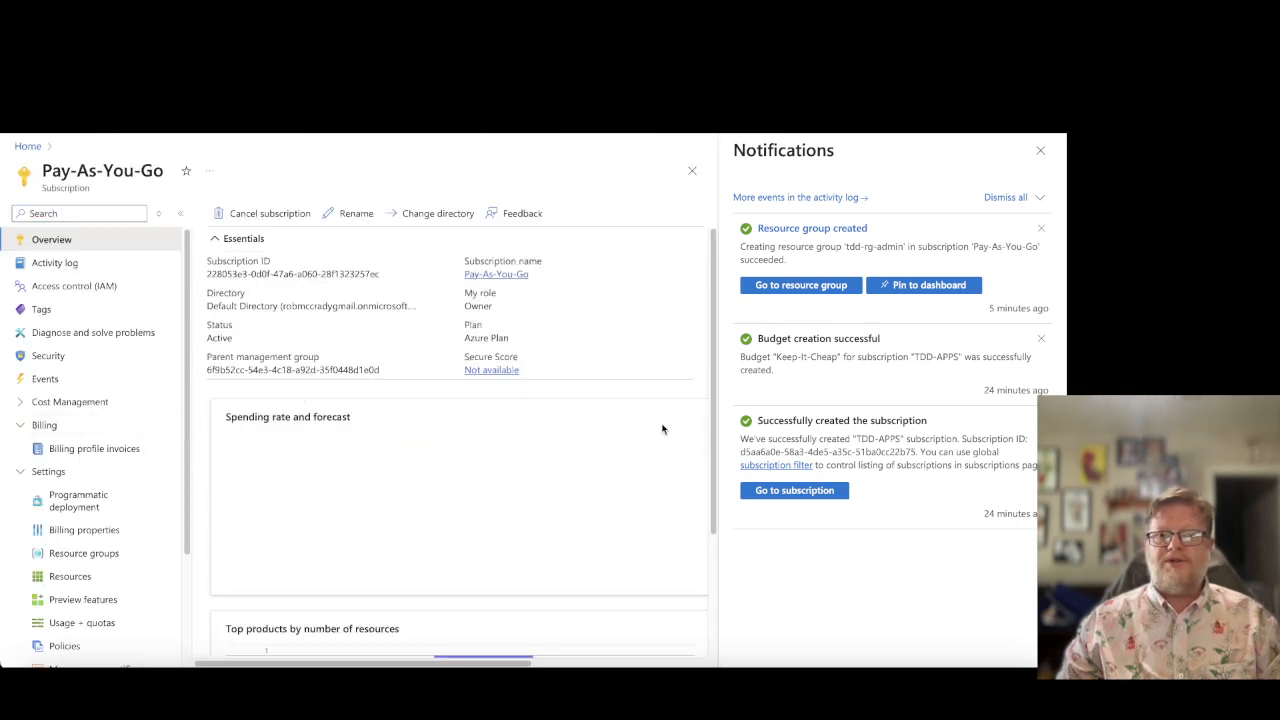
{"action": "scroll", "coordinate": [686, 440], "scroll_direction": "down", "scroll_amount": 2}
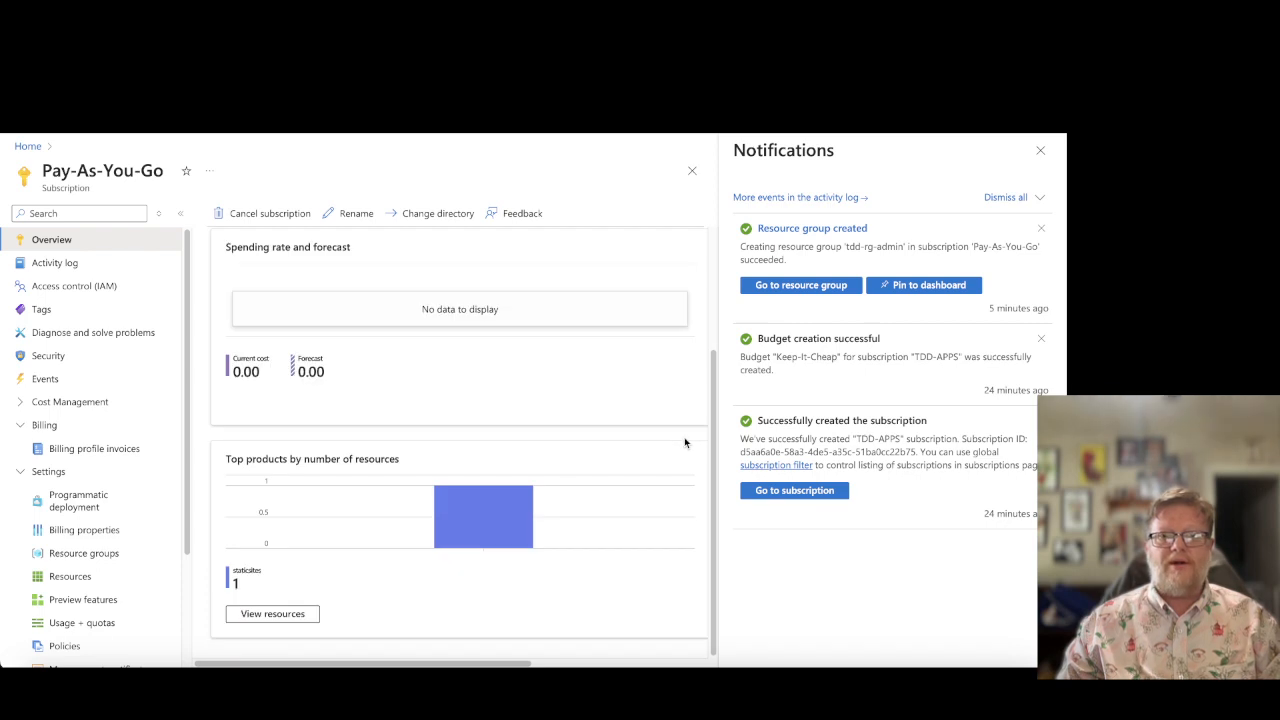
{"action": "left_click", "coordinate": [84, 555]}
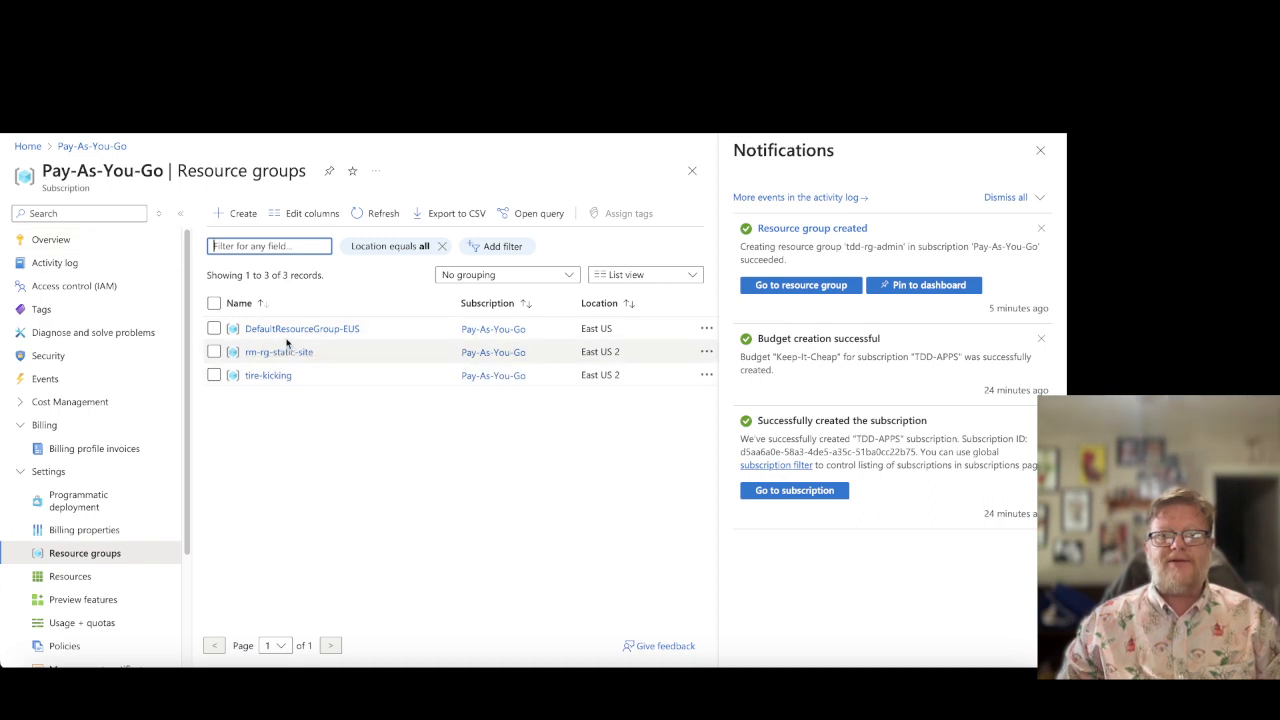
{"action": "left_click", "coordinate": [369, 213]}
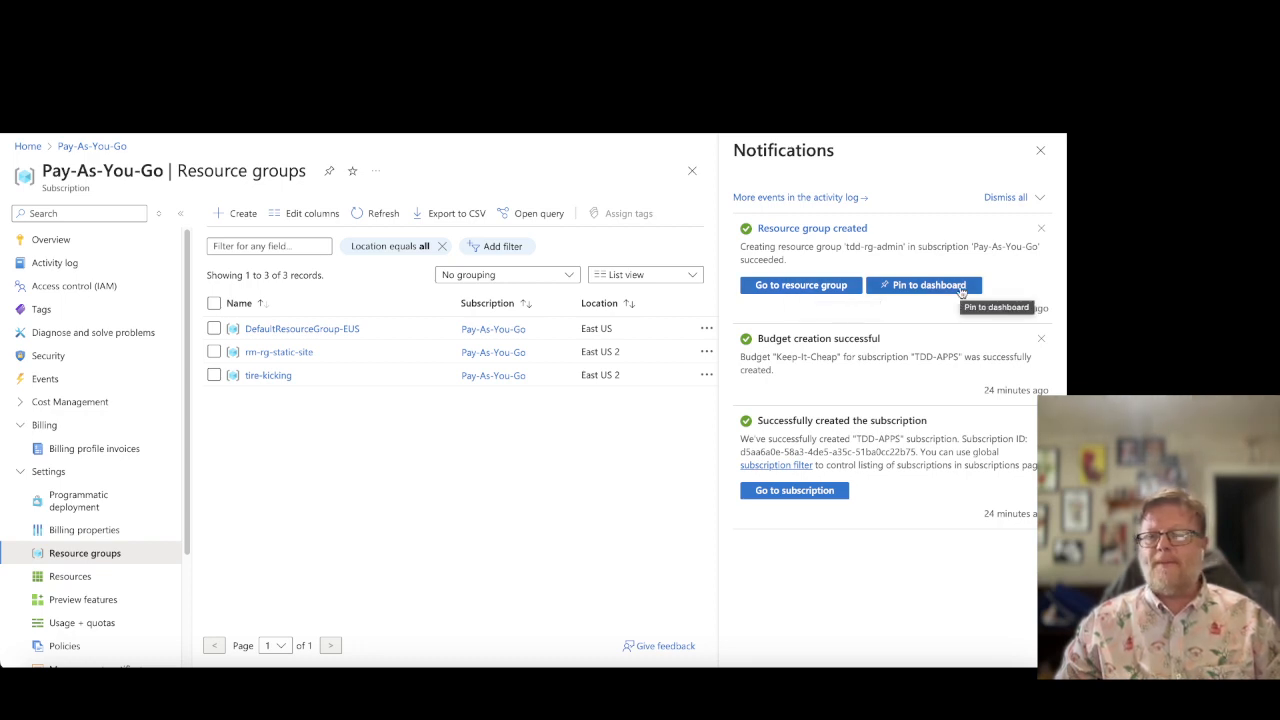
- Close the notifications and filter the Pay-As-You-Go resource groups by "tdd-rg"
{"action": "left_click", "coordinate": [929, 285]}
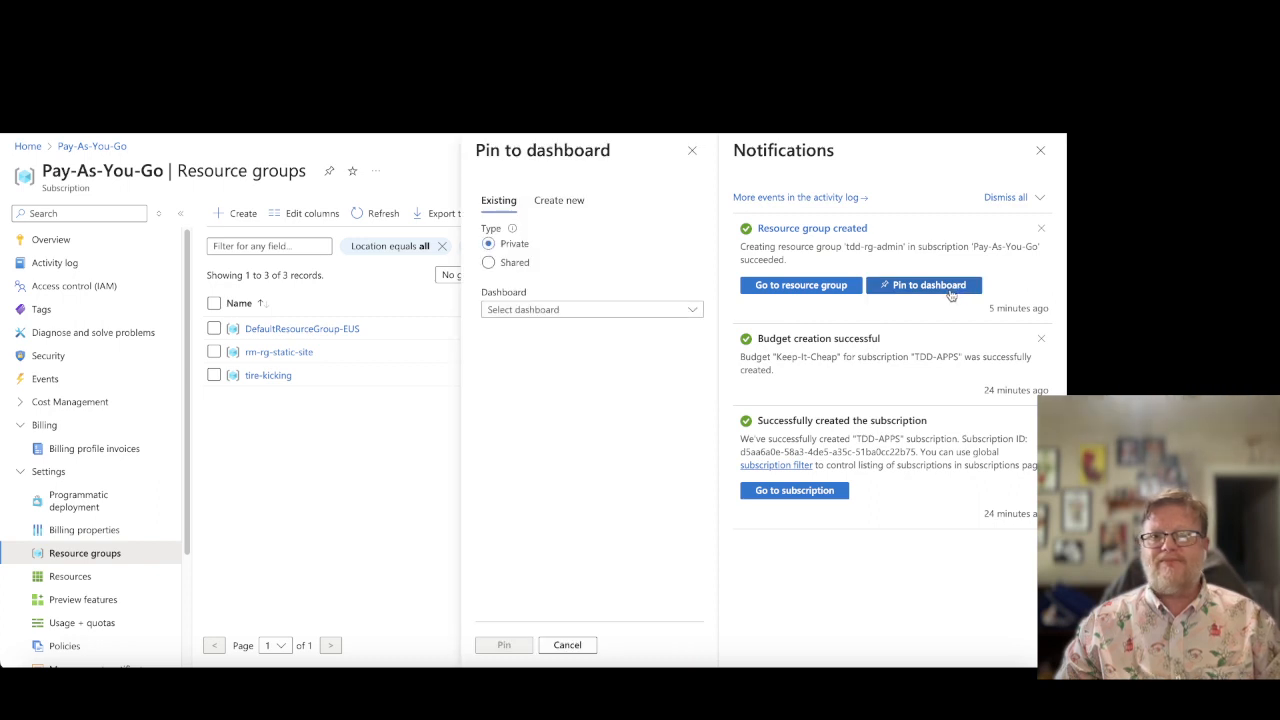
{"action": "left_click", "coordinate": [692, 150]}
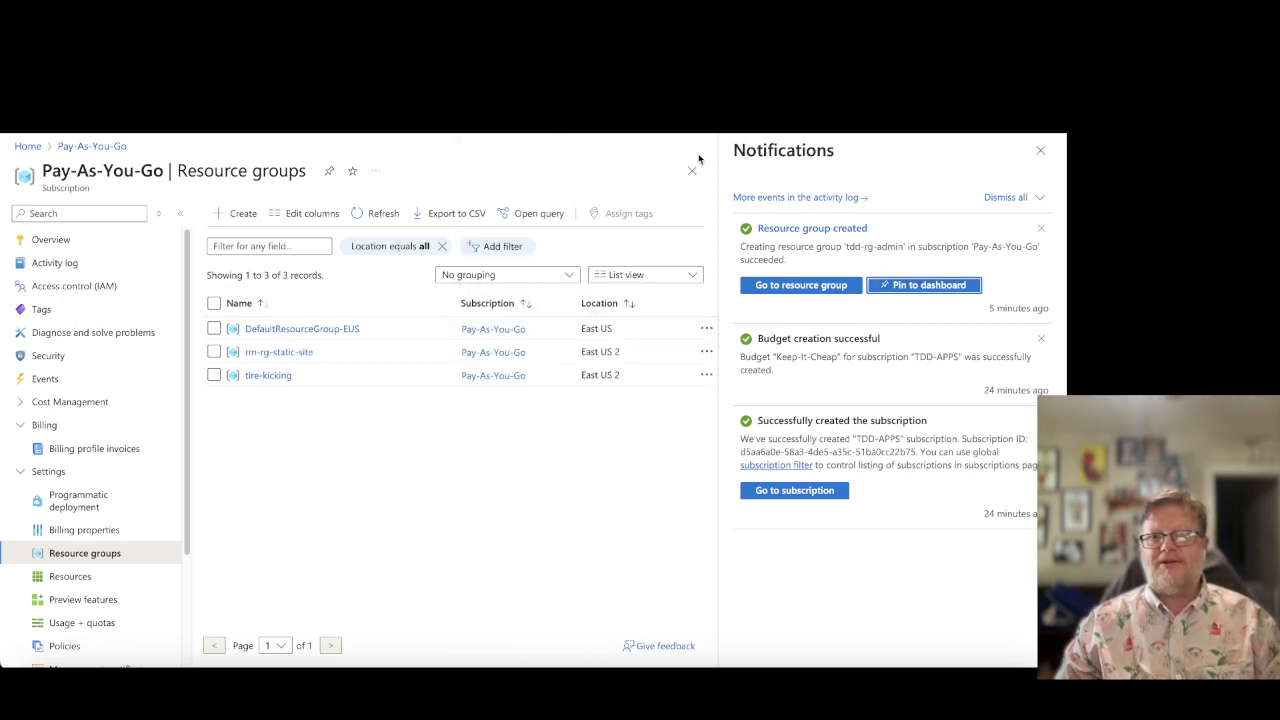
{"action": "left_click", "coordinate": [1040, 150]}
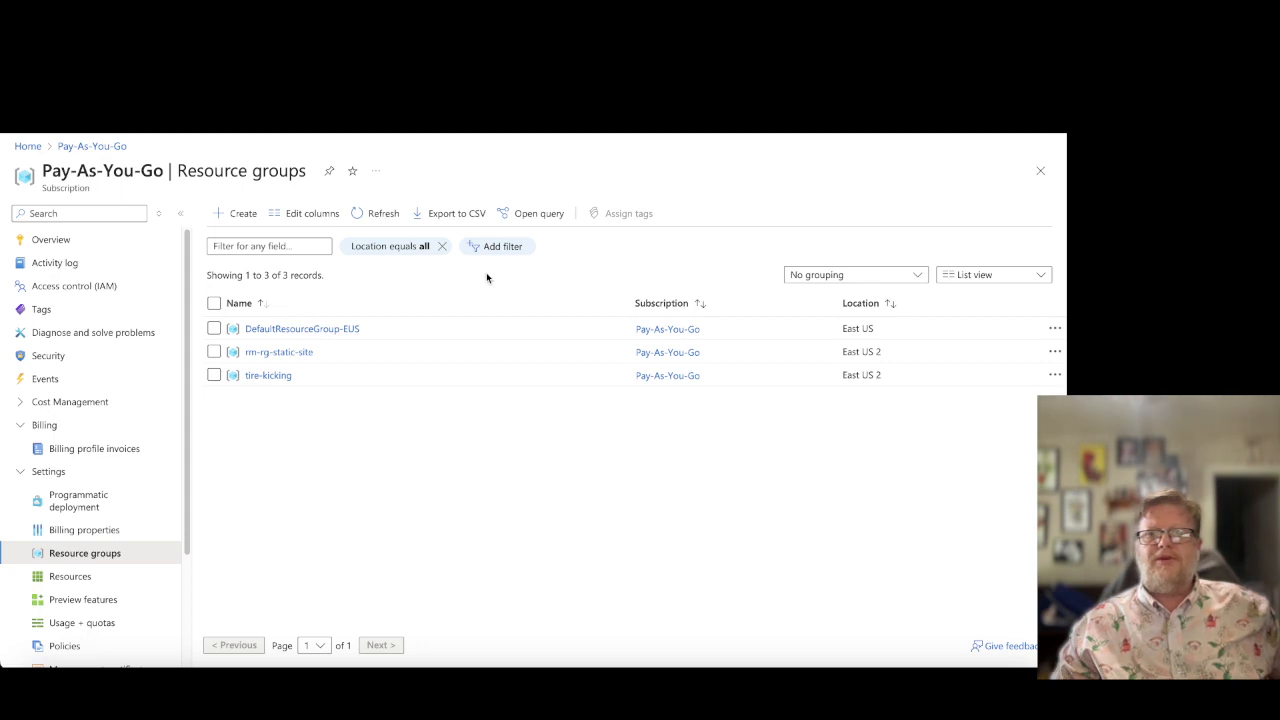
{"action": "left_click", "coordinate": [246, 246]}
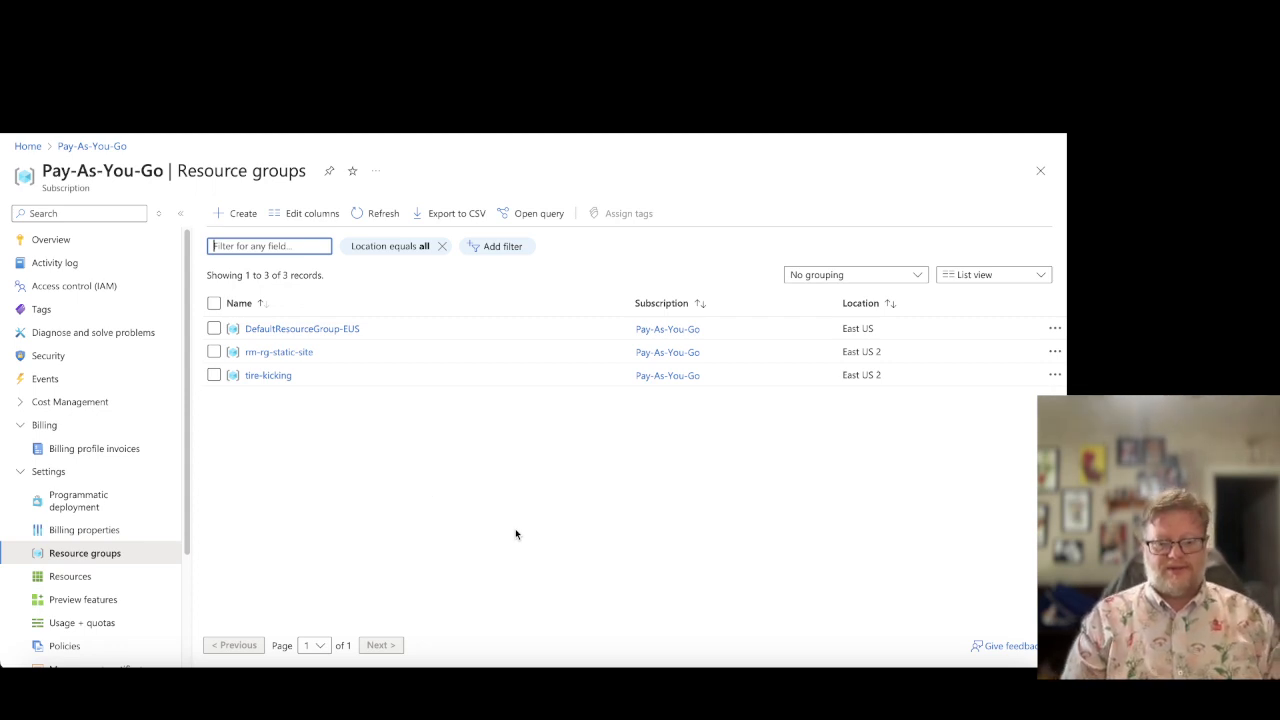
{"action": "type", "text": "tdd-rg"}
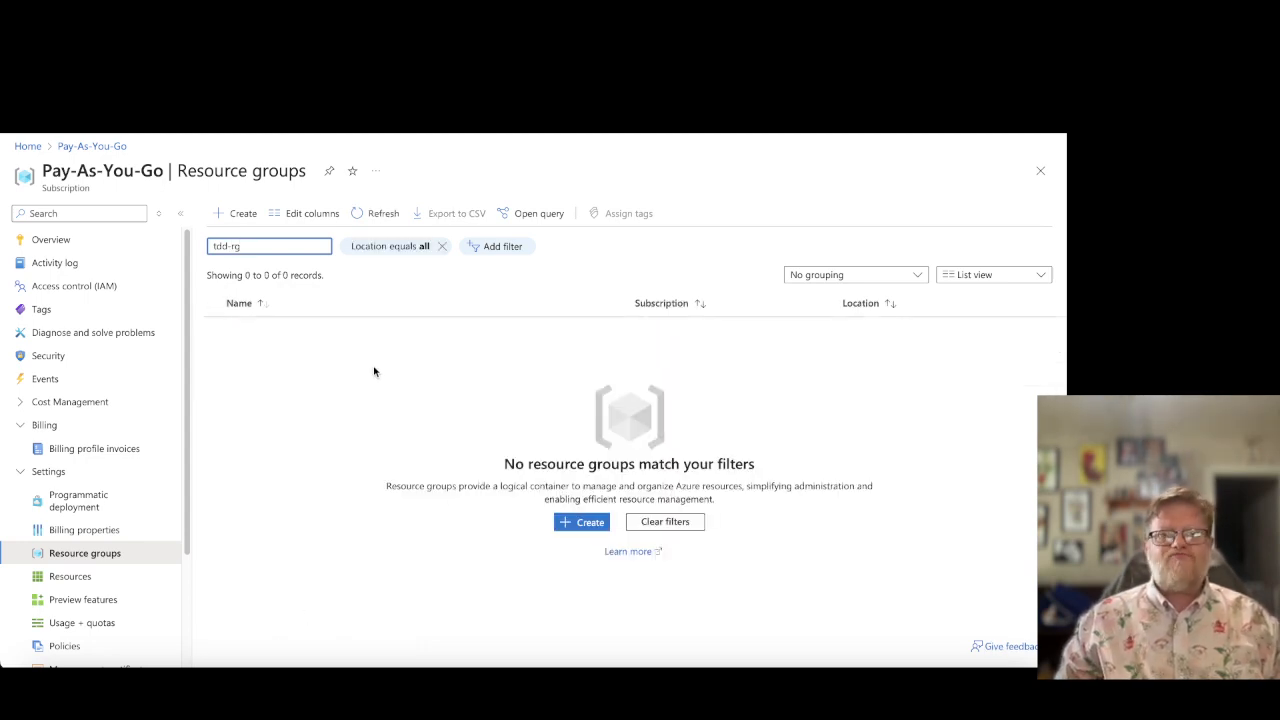
- Open the tdd-rg-admin resource group from the full list of recently viewed resources
{"action": "left_click", "coordinate": [25, 147]}
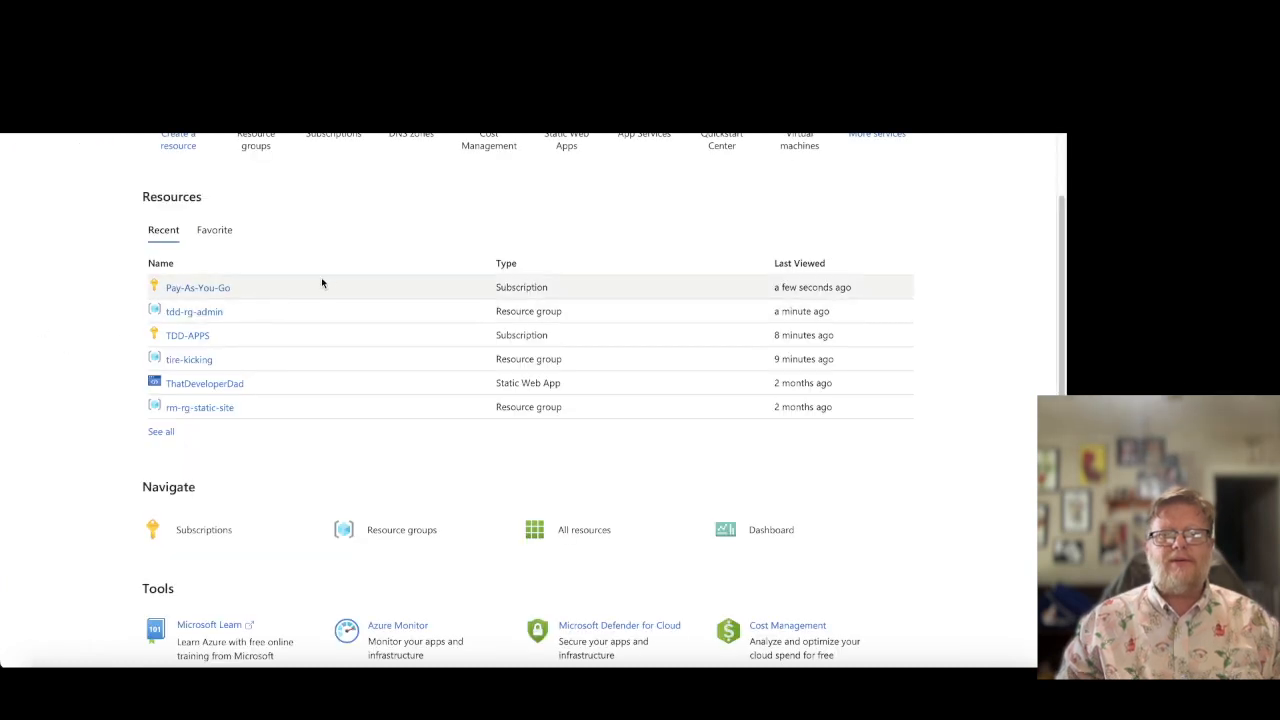
{"action": "left_click", "coordinate": [160, 433]}
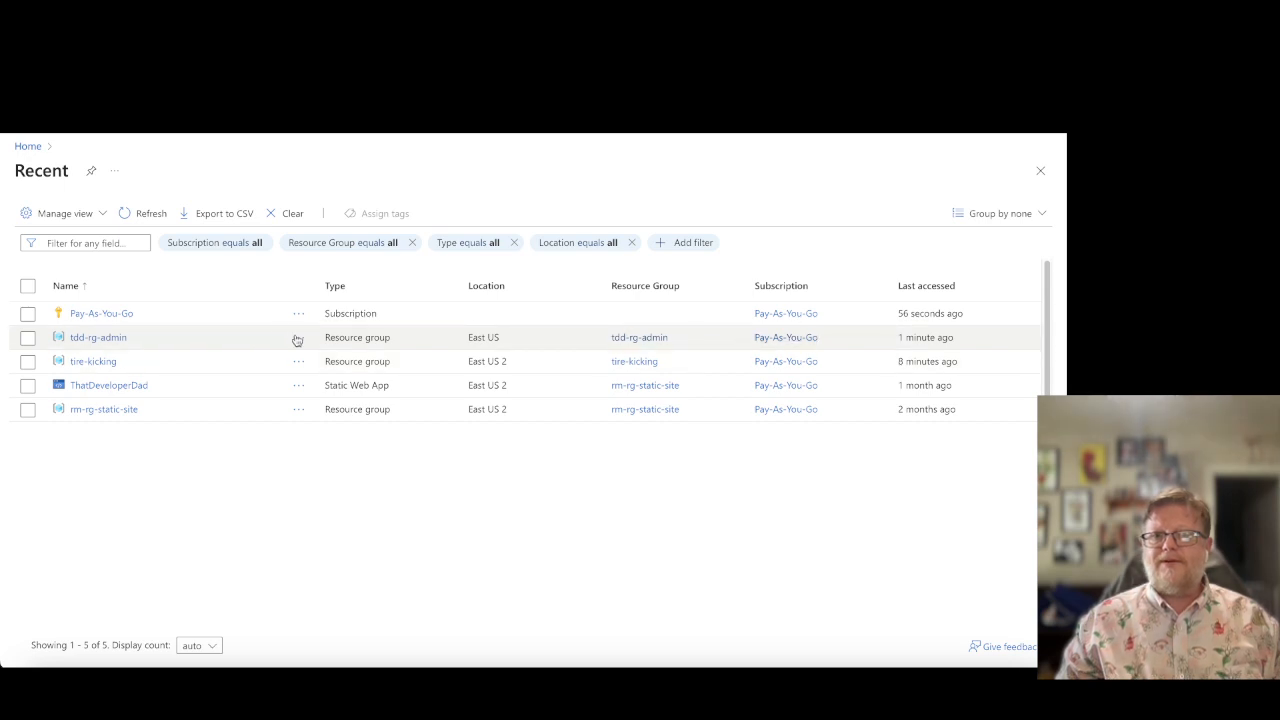
{"action": "left_click", "coordinate": [95, 338]}
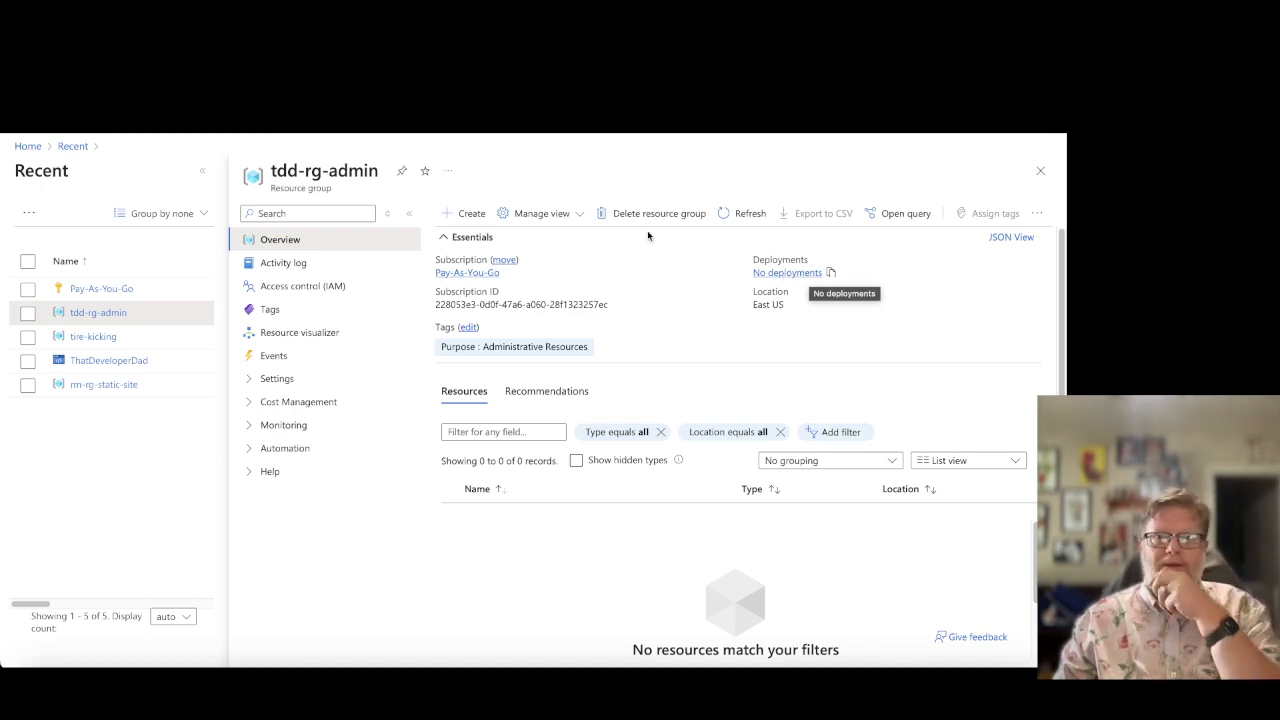
- Review your own access to tdd-rg-admin in its access control settings, and close the assignments view
{"action": "left_click", "coordinate": [308, 288]}
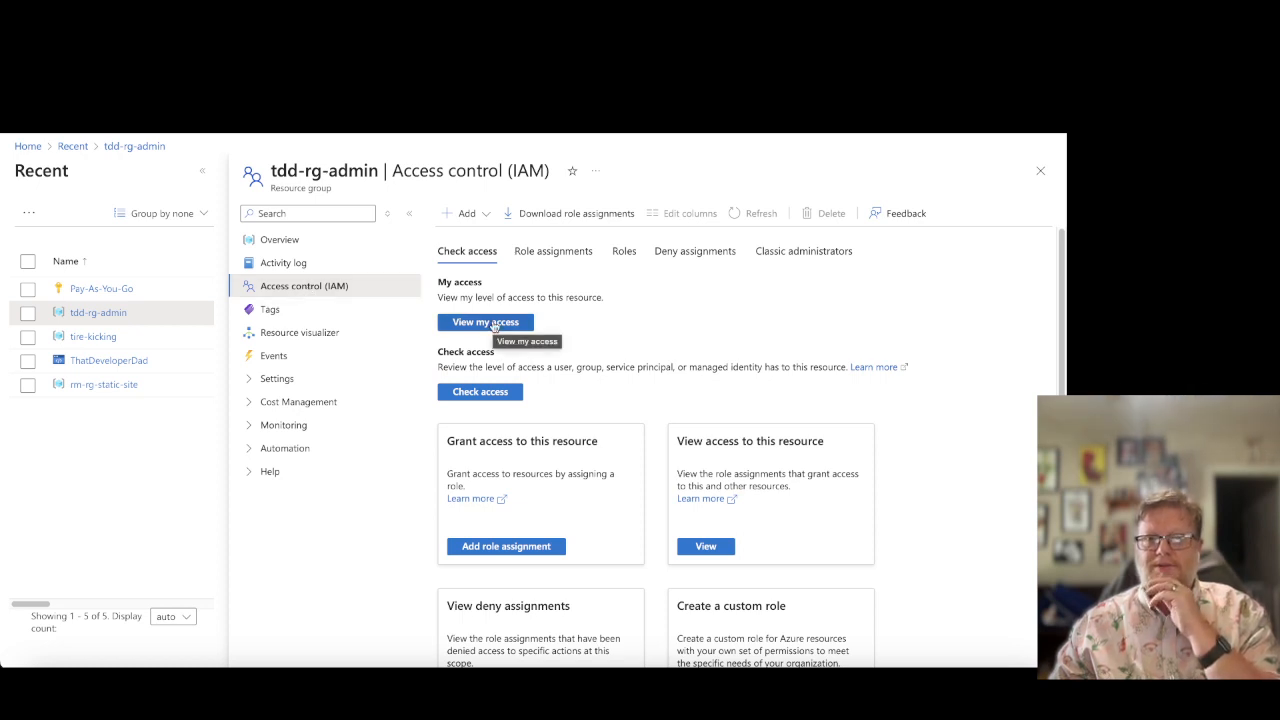
{"action": "left_click", "coordinate": [494, 323]}
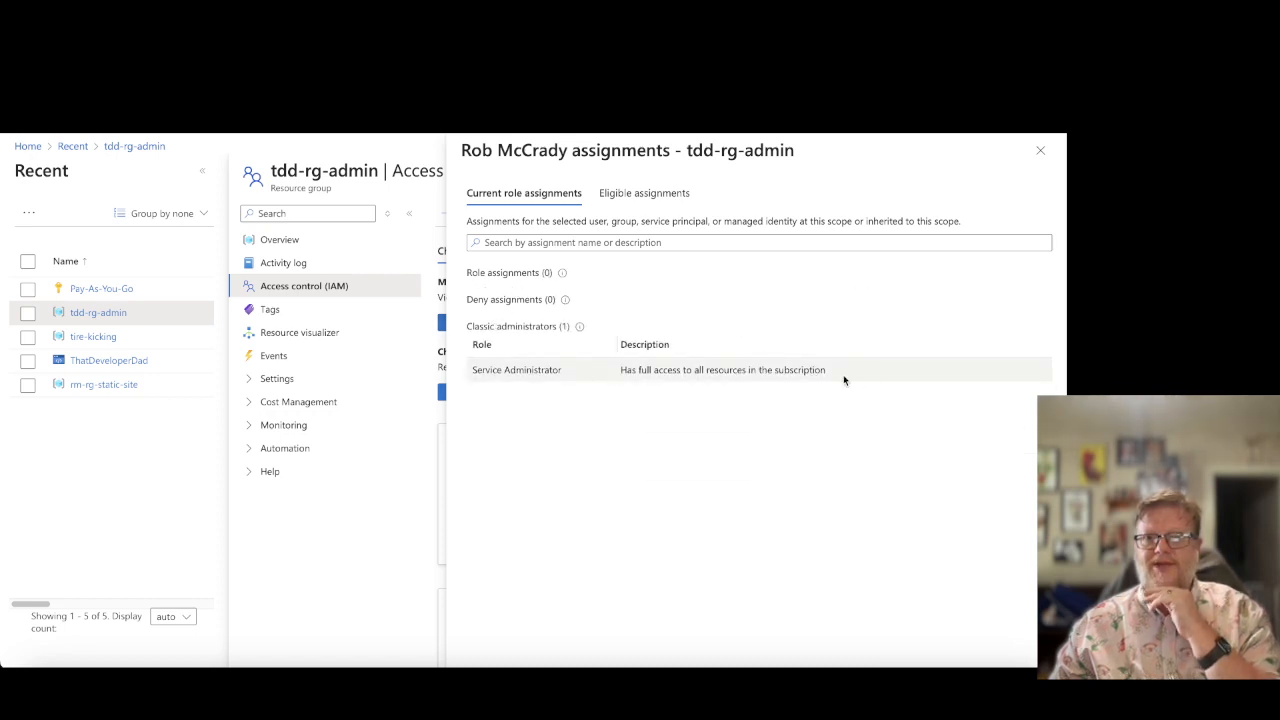
{"action": "left_click", "coordinate": [1040, 152]}
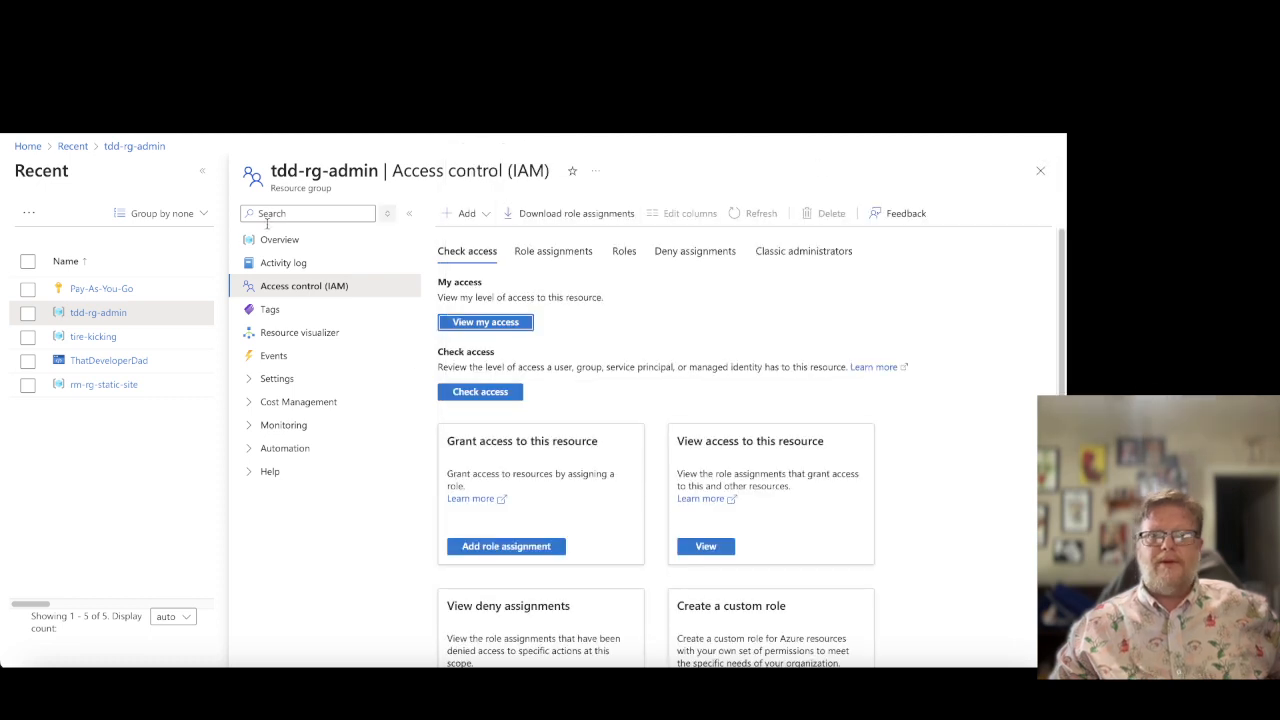
- Recheck the list of all resource groups and the overview of tdd-rg-admin, starting from the home page
{"action": "left_click", "coordinate": [28, 147]}
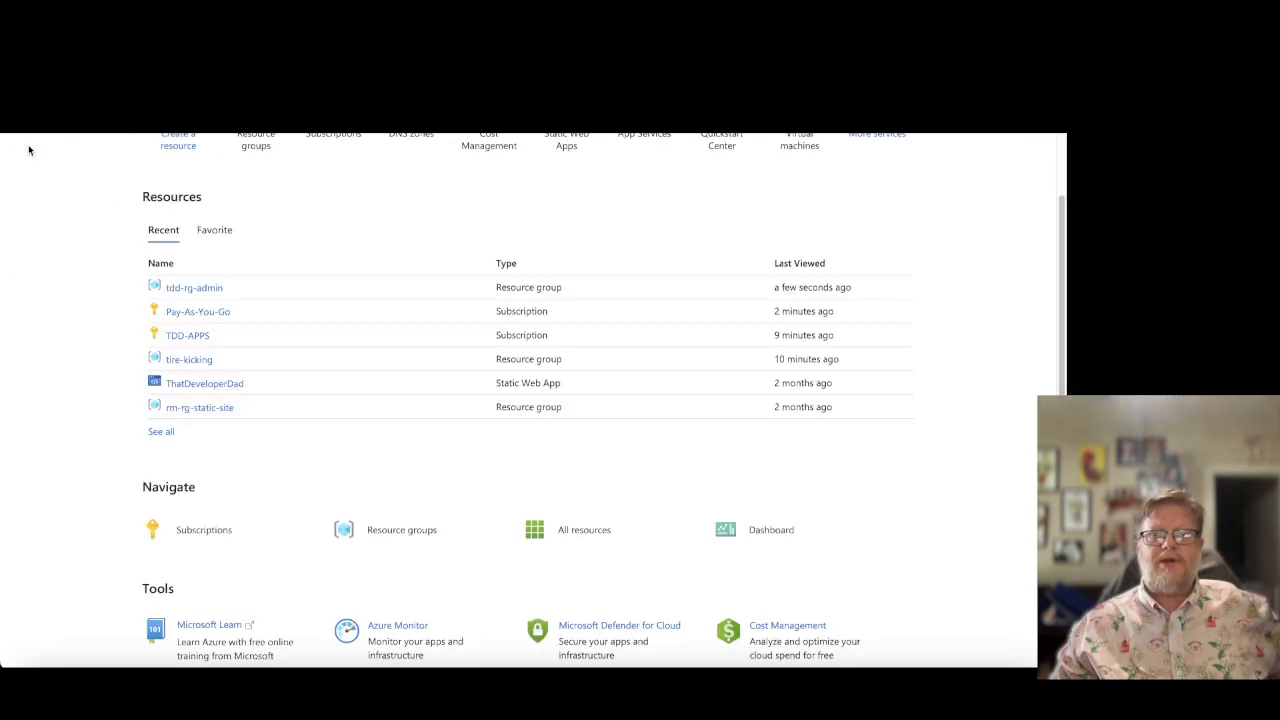
{"action": "left_click", "coordinate": [390, 530]}
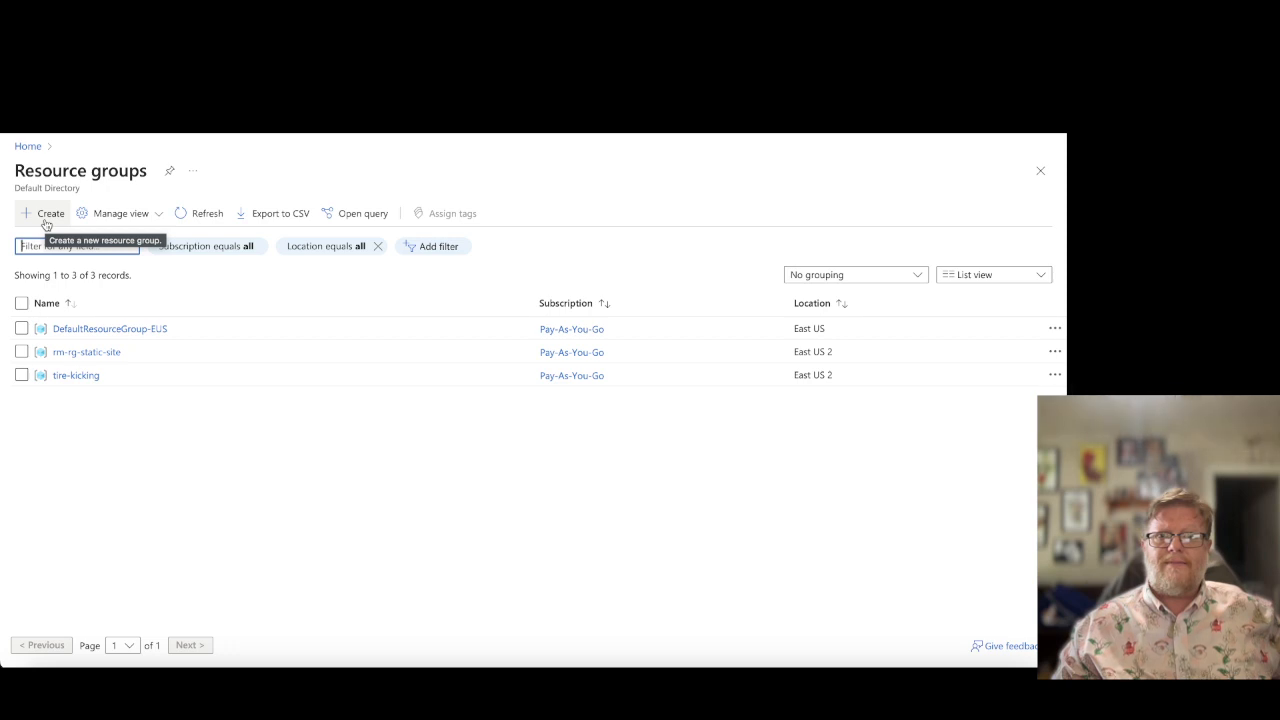
{"action": "left_click", "coordinate": [31, 154]}
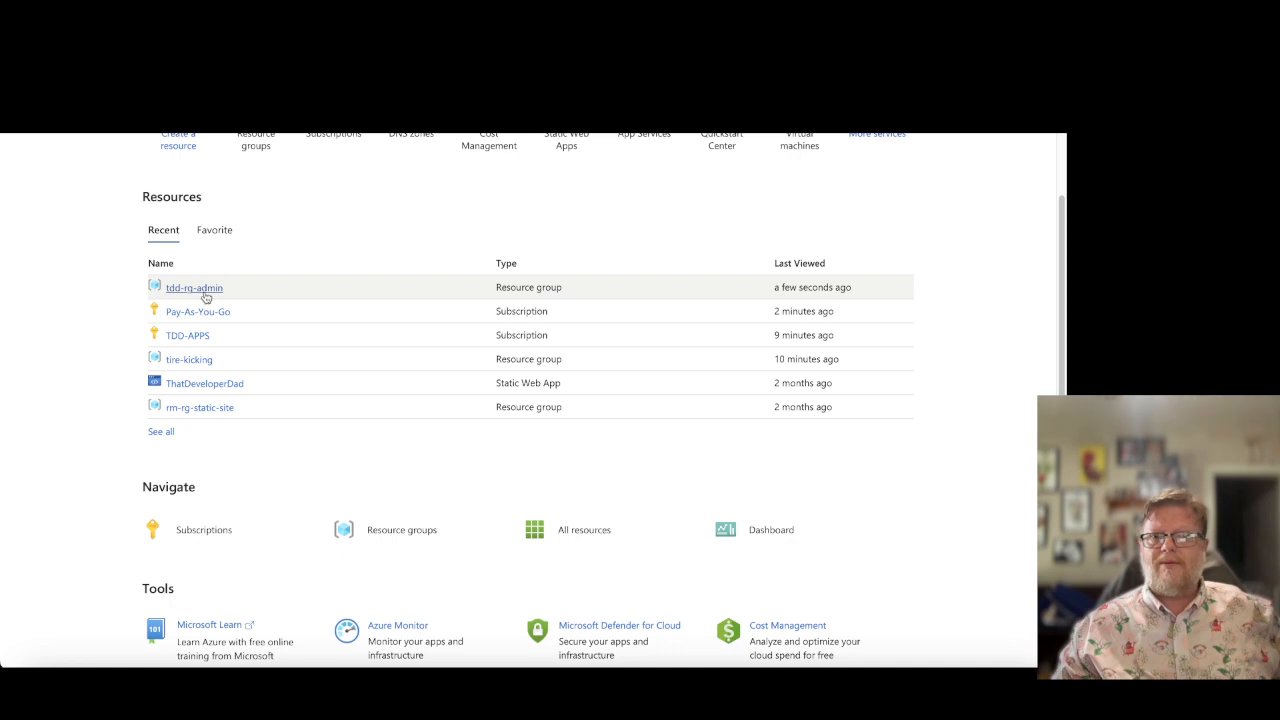
{"action": "left_click", "coordinate": [204, 291]}
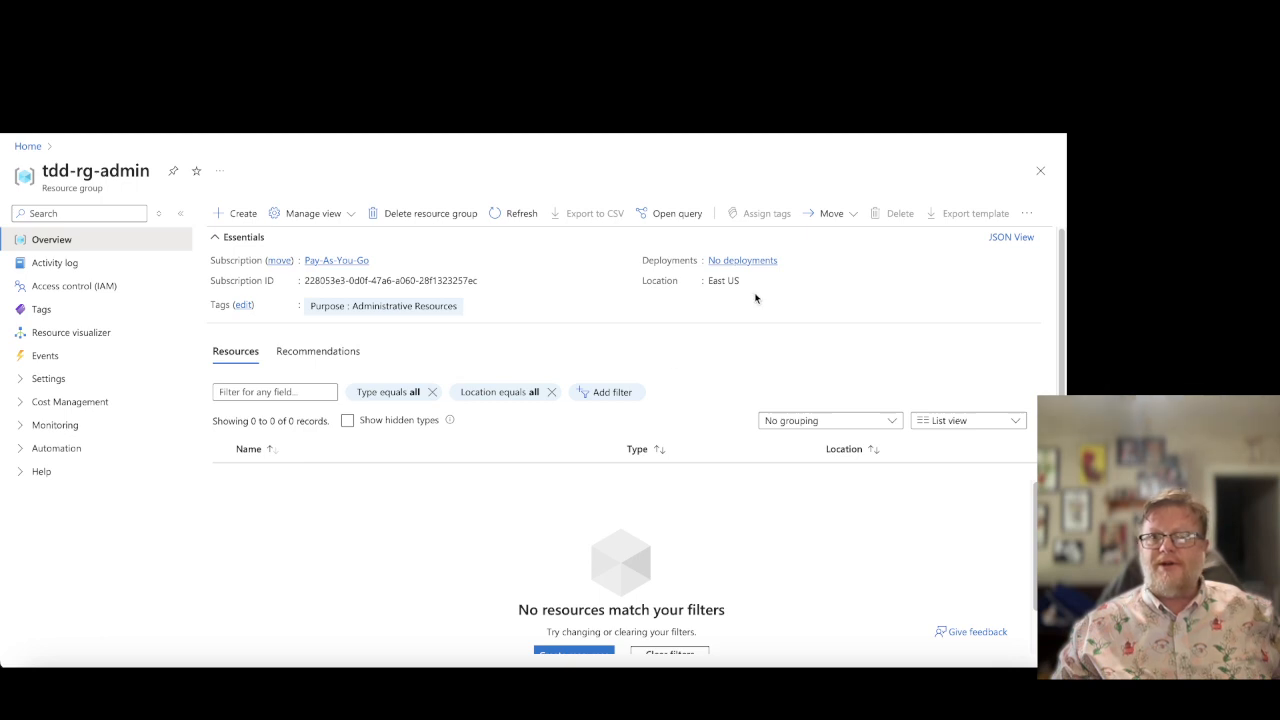
{"action": "left_click", "coordinate": [28, 147]}
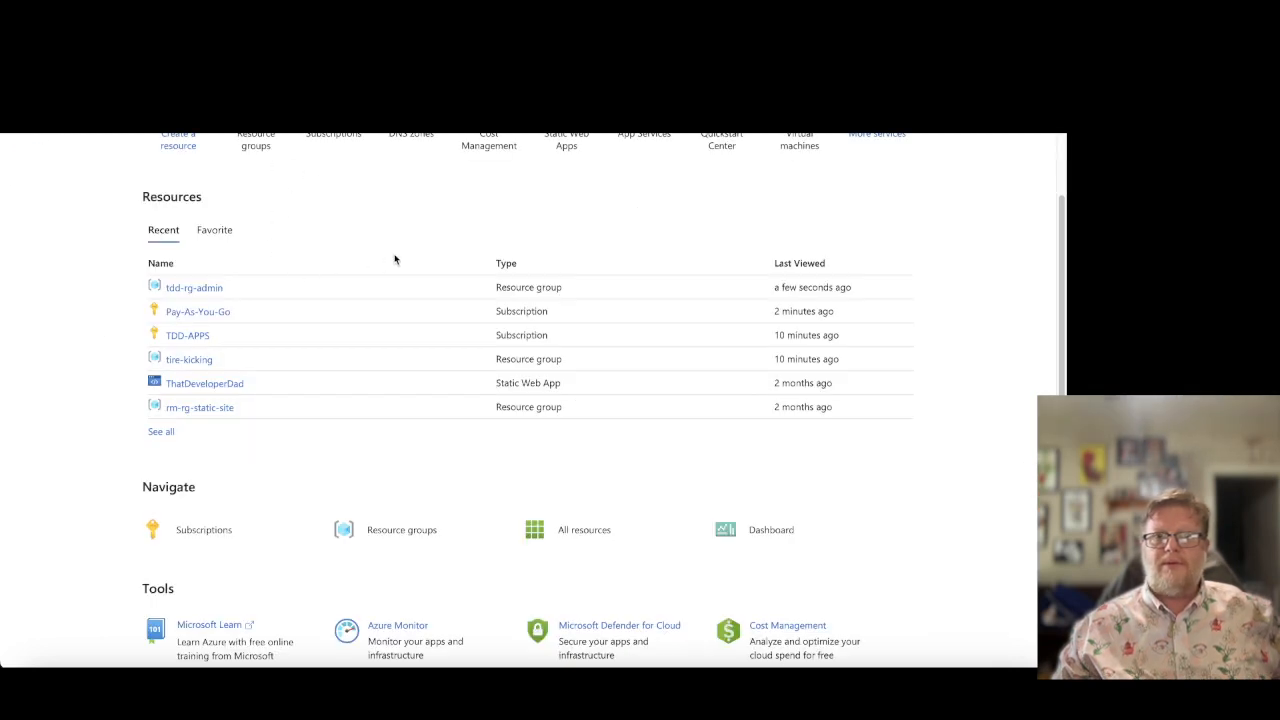
- Check the TDD-APPS subscription's overview and reopen the list of all resource groups
{"action": "left_click", "coordinate": [190, 336]}
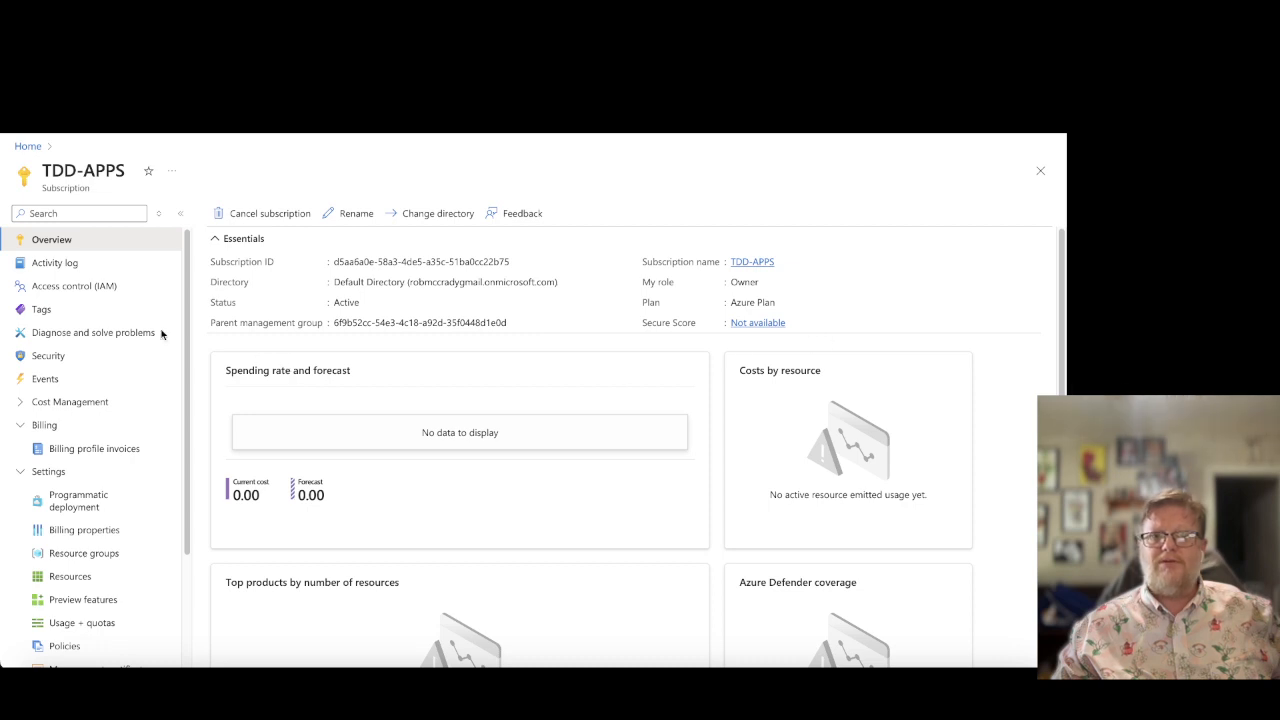
{"action": "left_click", "coordinate": [27, 147]}
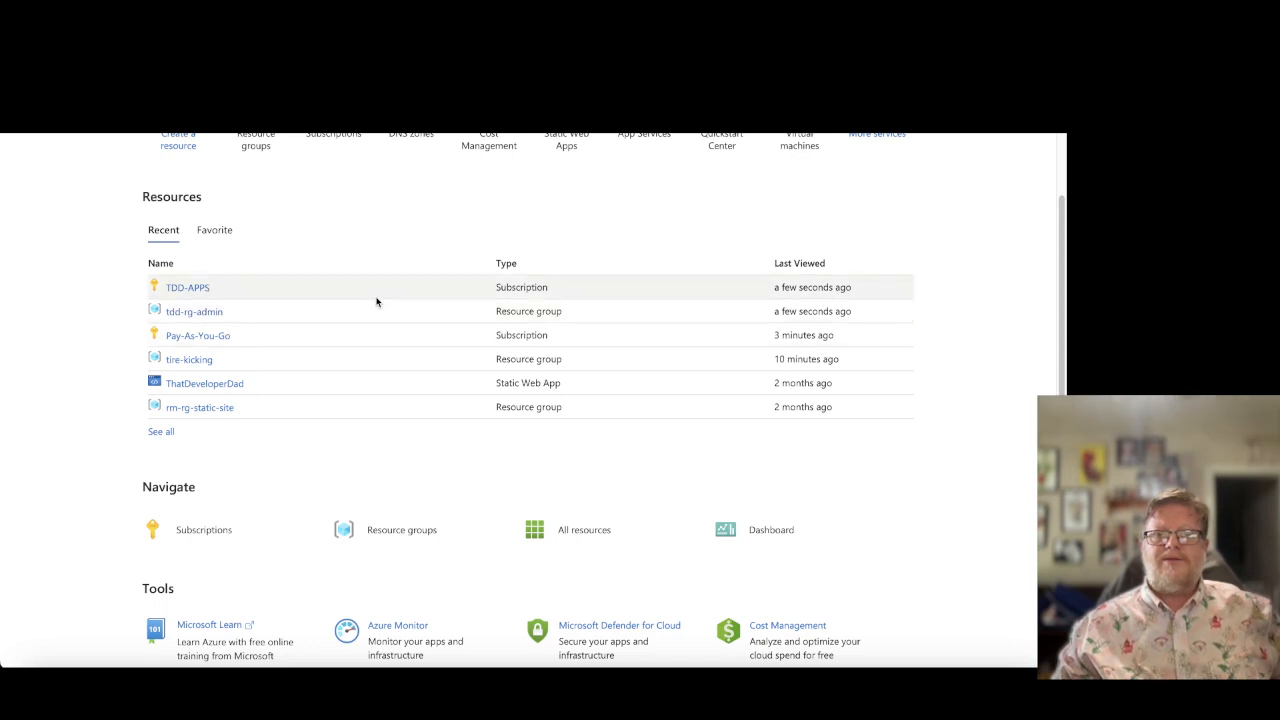
{"action": "left_click", "coordinate": [403, 536]}
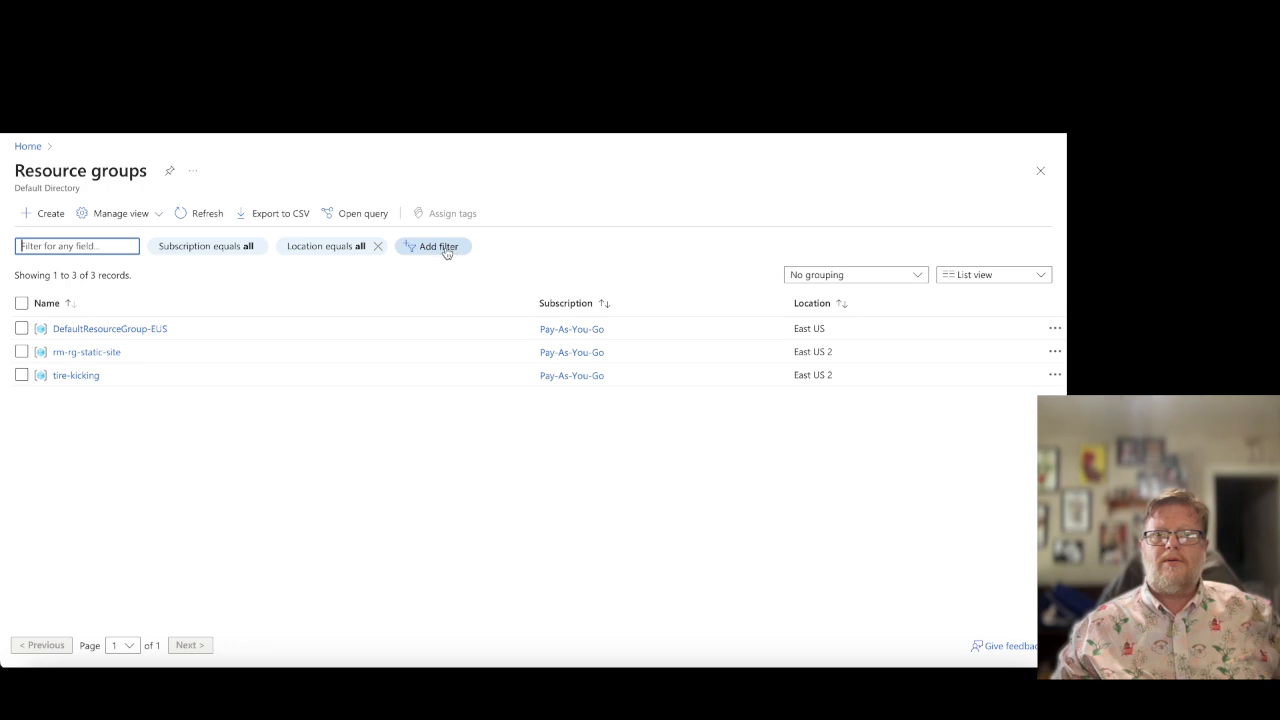
- Remove the location filter from the list of resource groups and filter it again by location equal to East US
{"action": "left_click", "coordinate": [377, 246]}
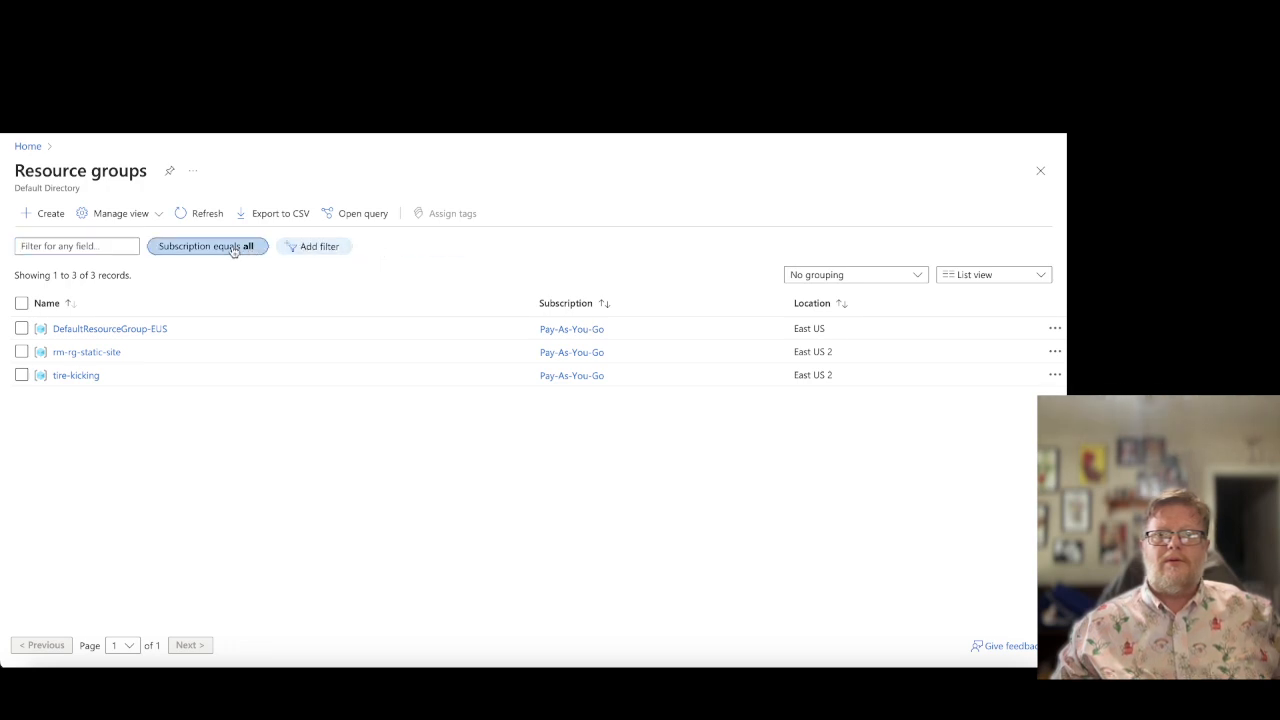
{"action": "left_click", "coordinate": [95, 245]}
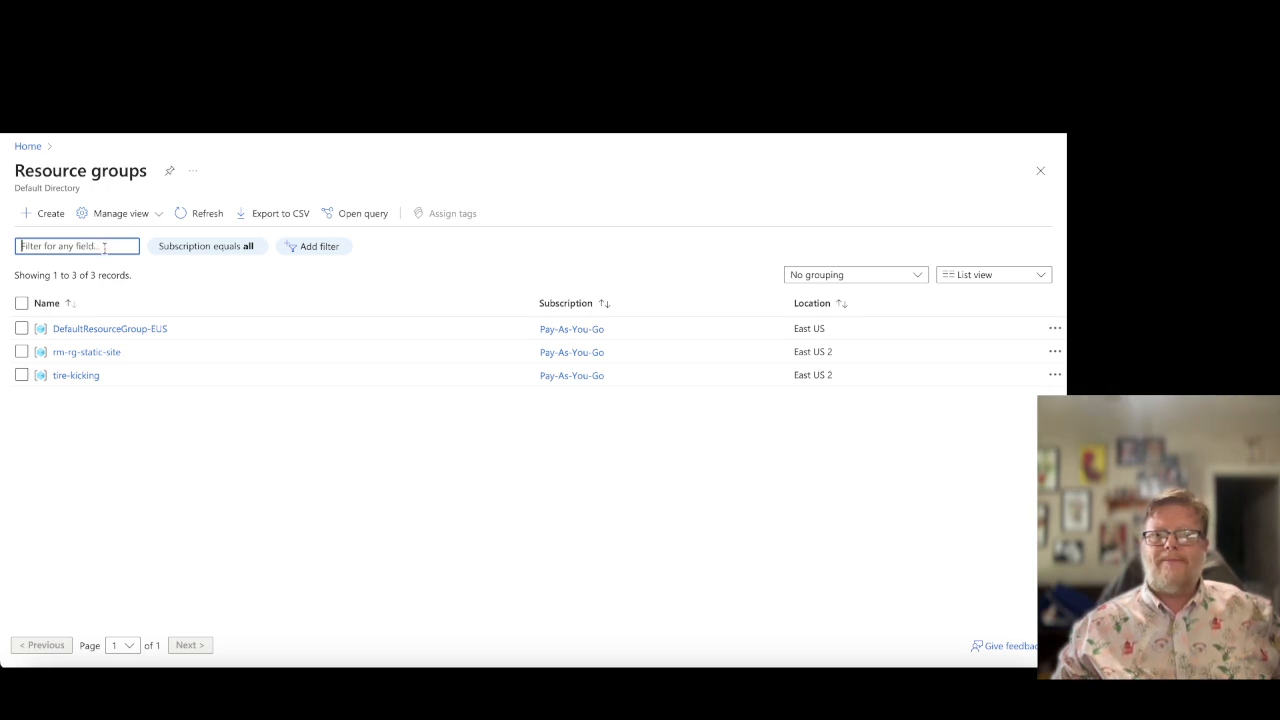
{"action": "left_click", "coordinate": [318, 246]}
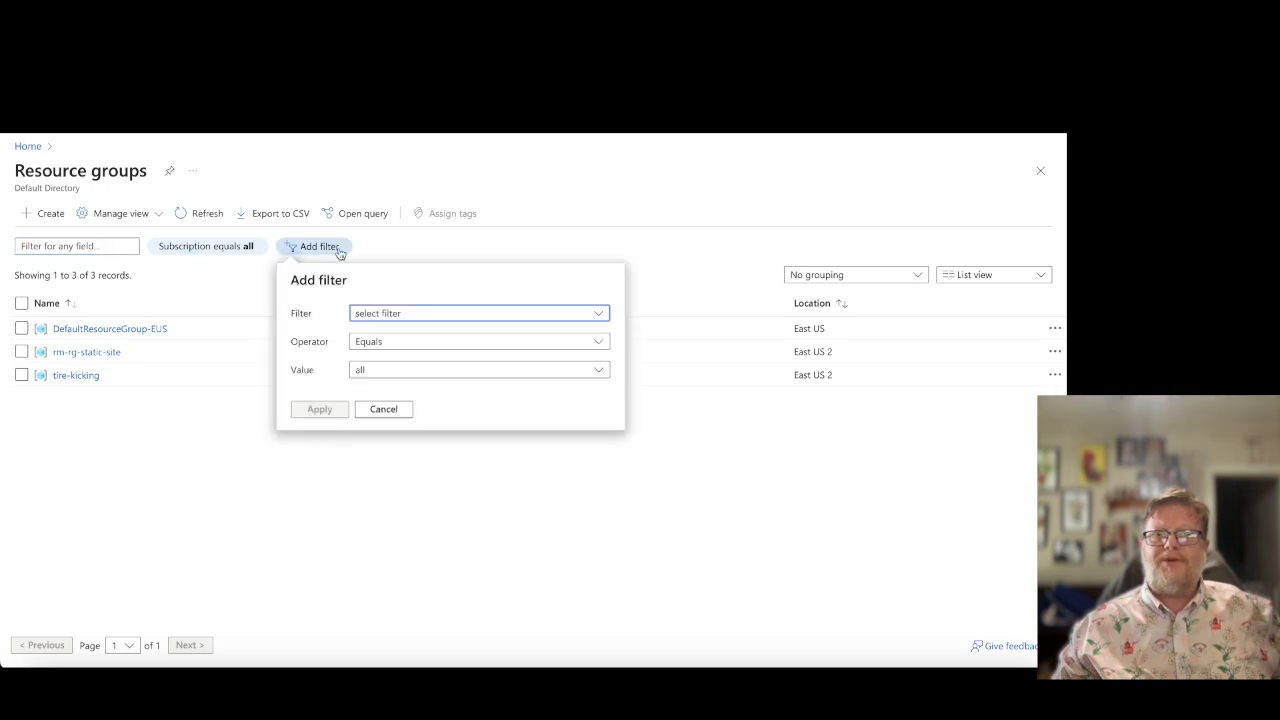
{"action": "left_click", "coordinate": [479, 320]}
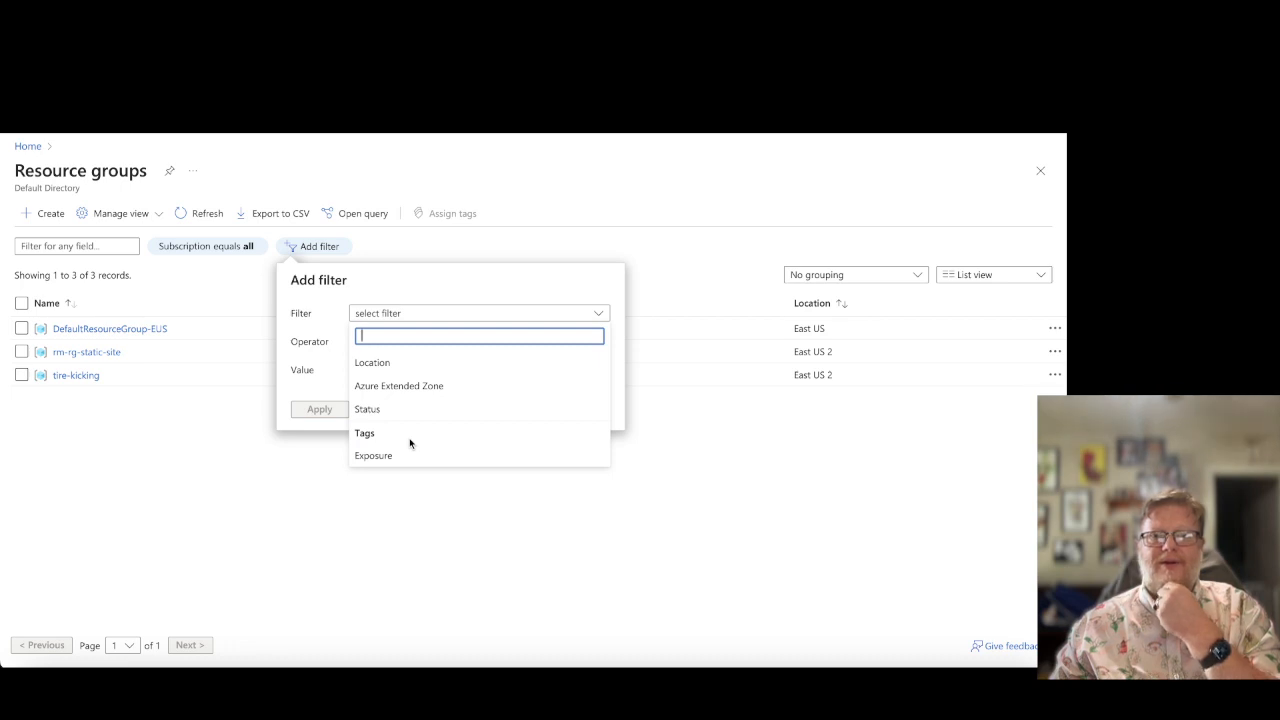
{"action": "left_click", "coordinate": [375, 366]}
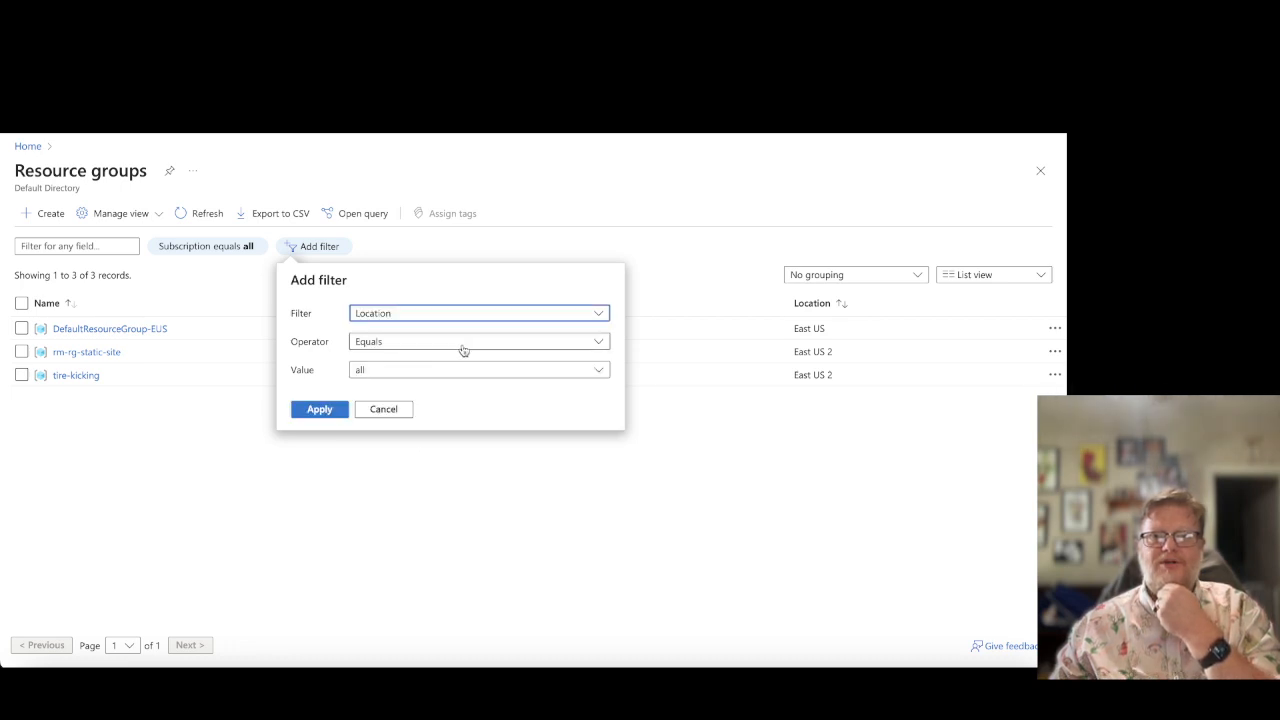
{"action": "left_click", "coordinate": [455, 373]}
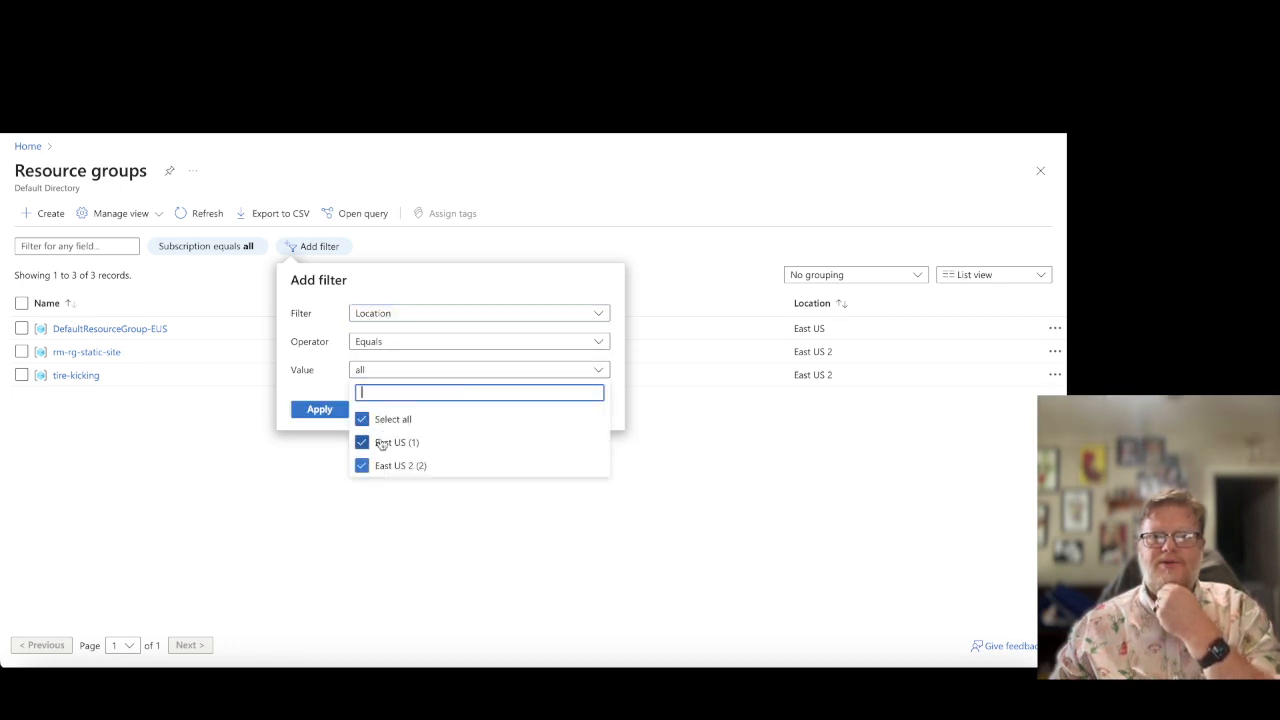
{"action": "left_click", "coordinate": [362, 419]}
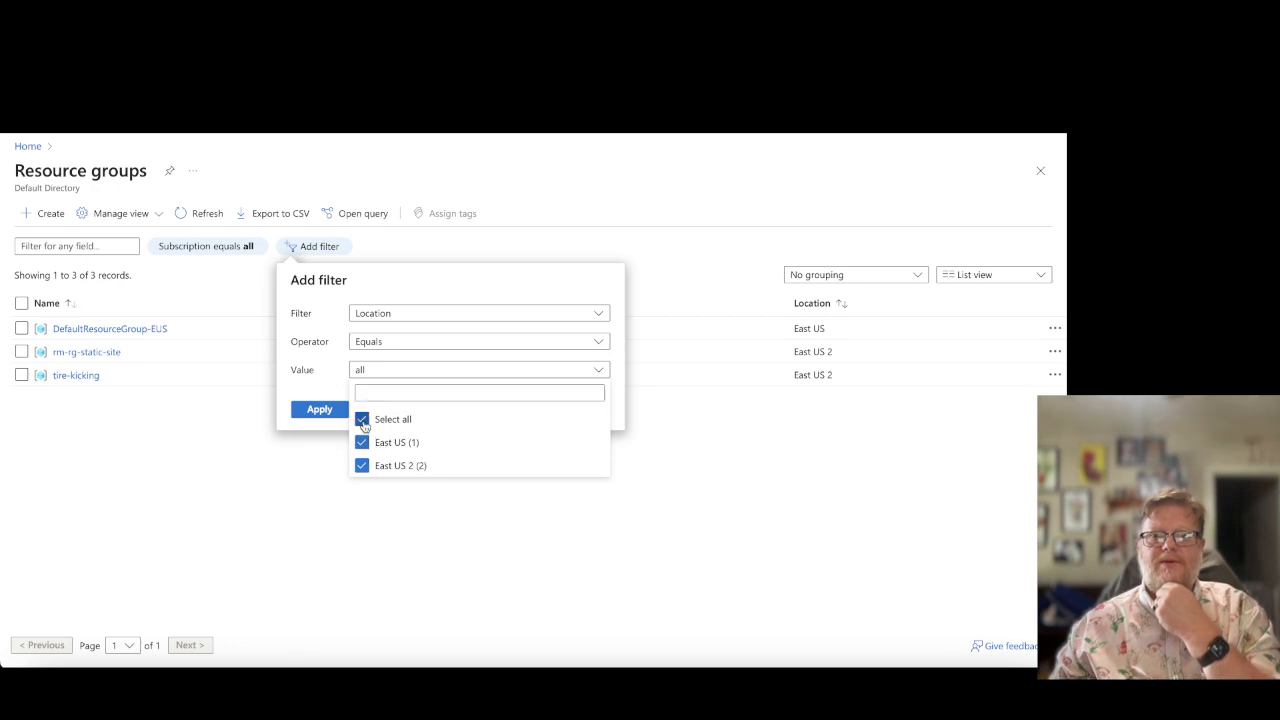
{"action": "left_click", "coordinate": [362, 442]}
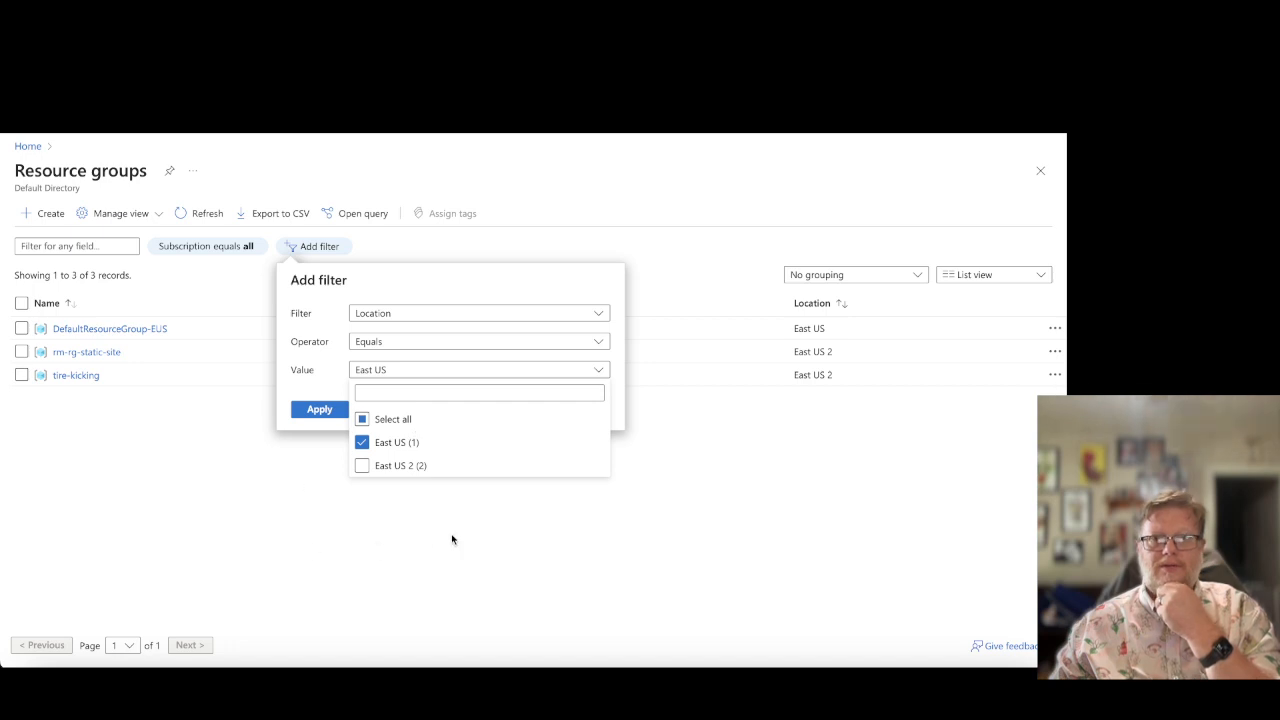
{"action": "left_click", "coordinate": [326, 410]}
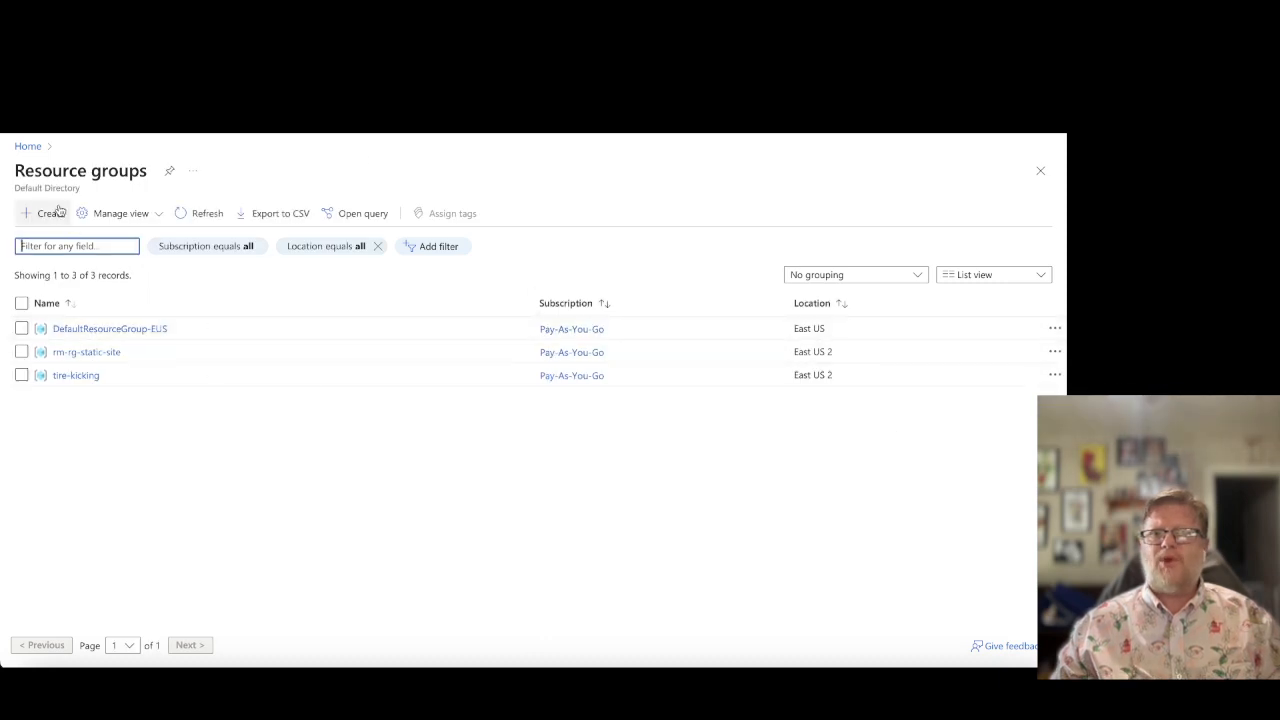
- Check the full list of recently viewed resources and the notifications for tdd-rg-admin, starting from the home page
{"action": "left_click", "coordinate": [28, 148]}
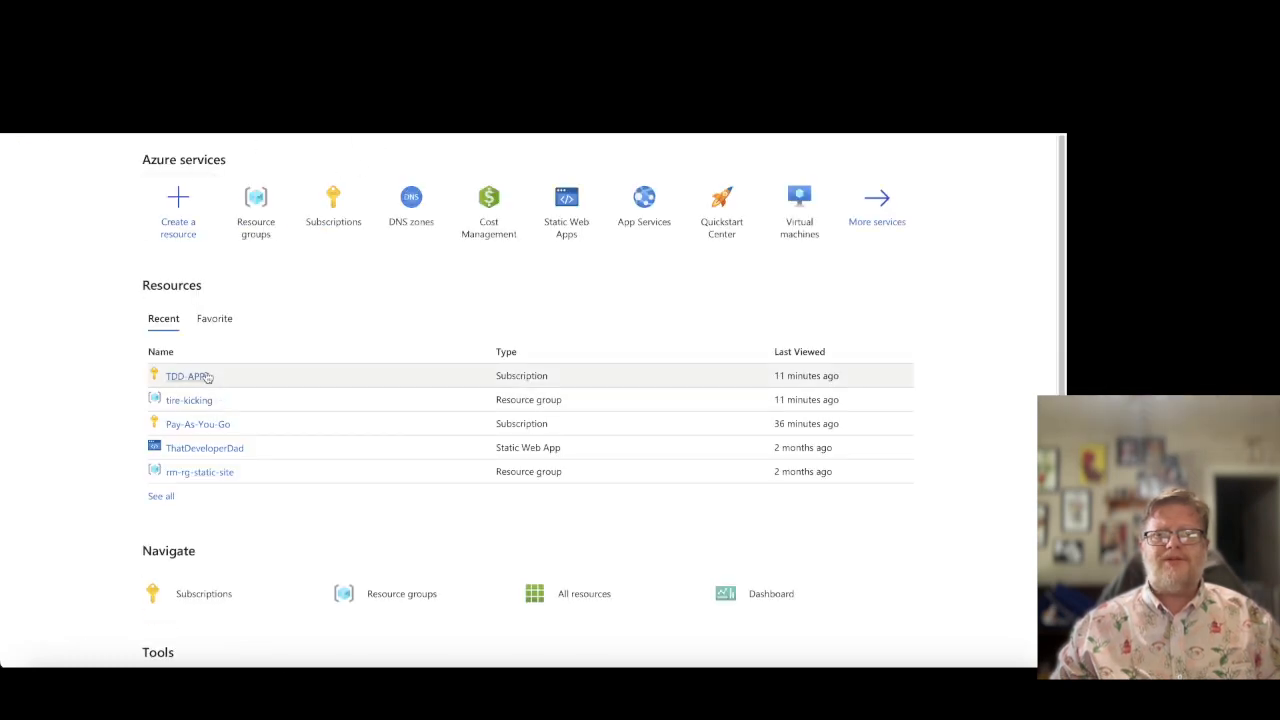
{"action": "mouse_move", "coordinate": [207, 377]}
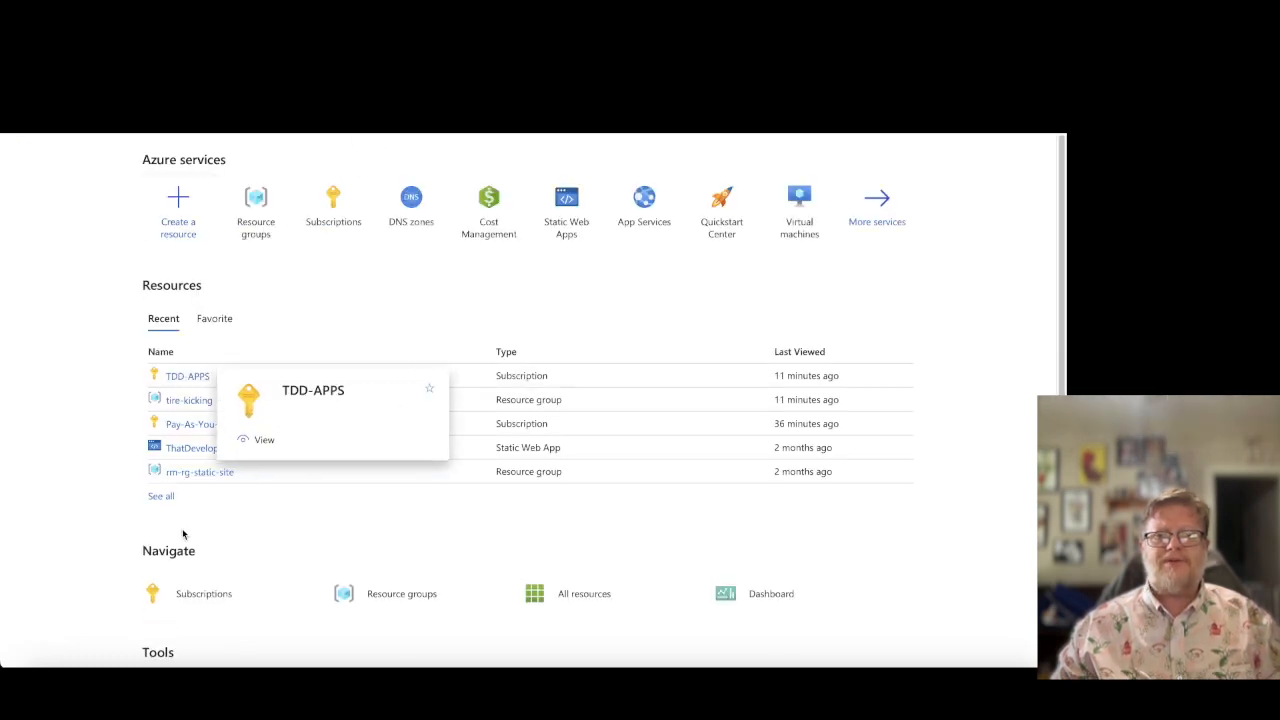
{"action": "left_click", "coordinate": [160, 498]}
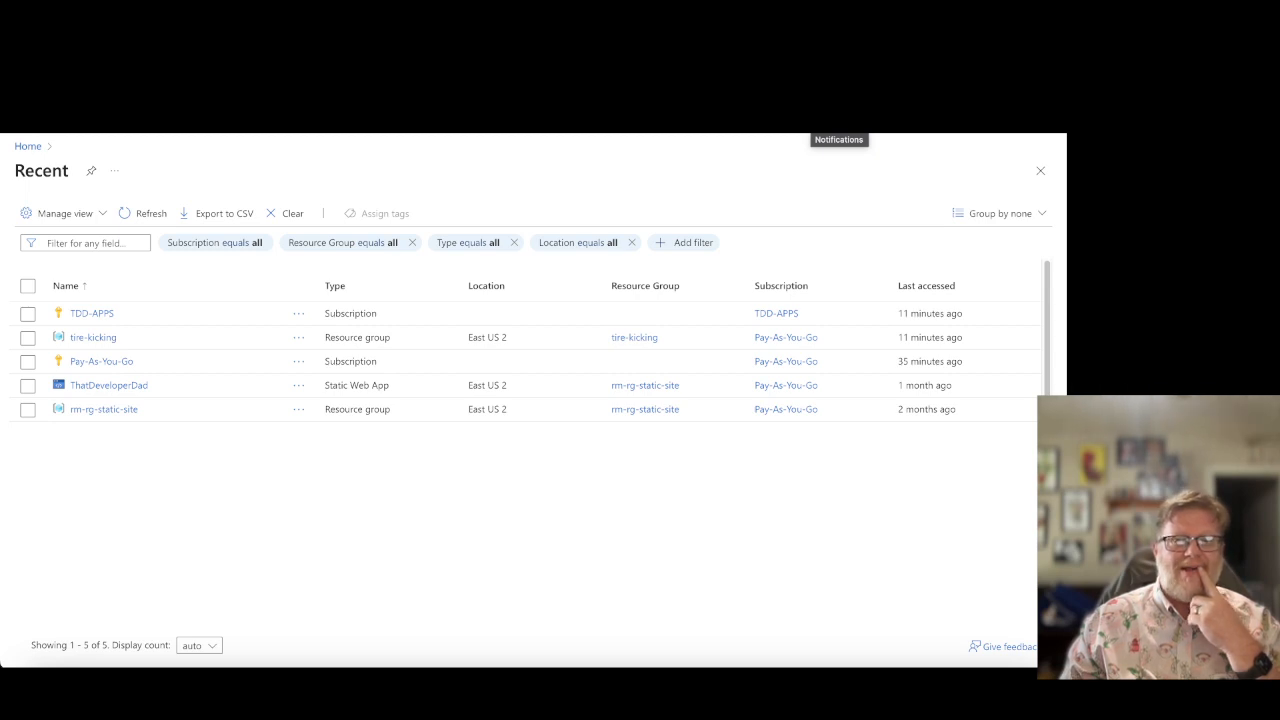
{"action": "left_click", "coordinate": [838, 124]}
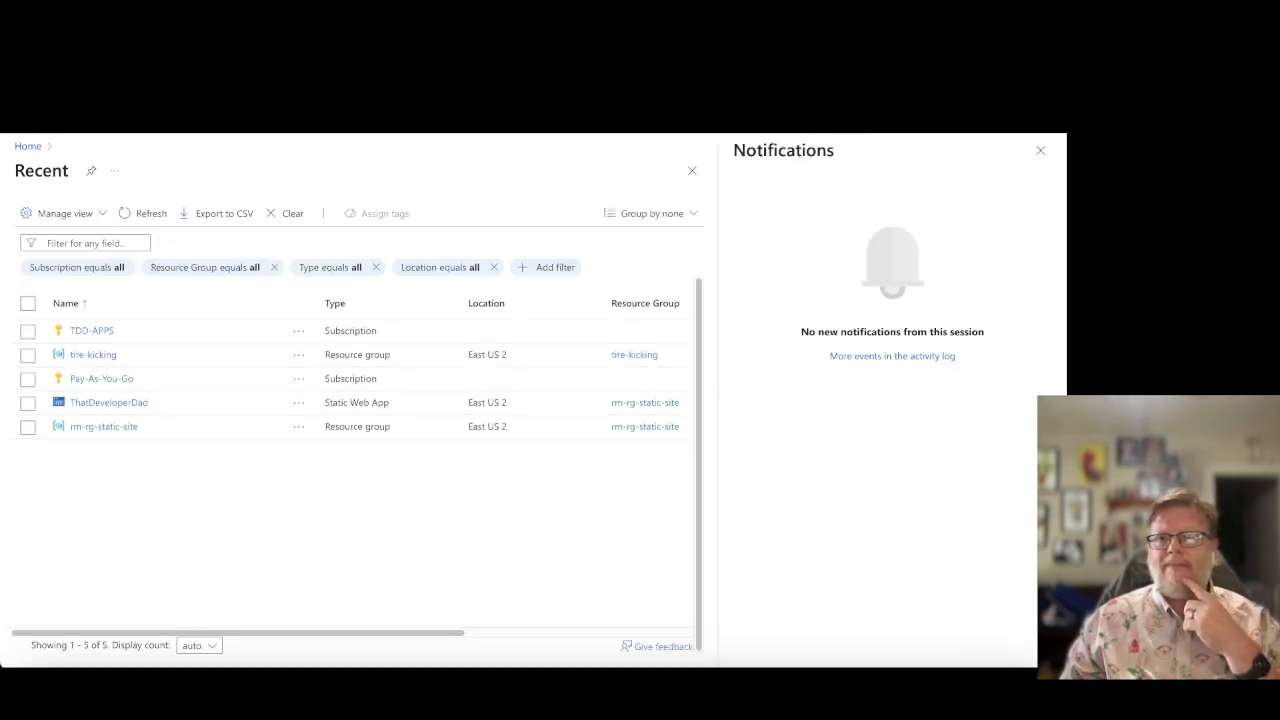
{"action": "key", "text": "Escape"}
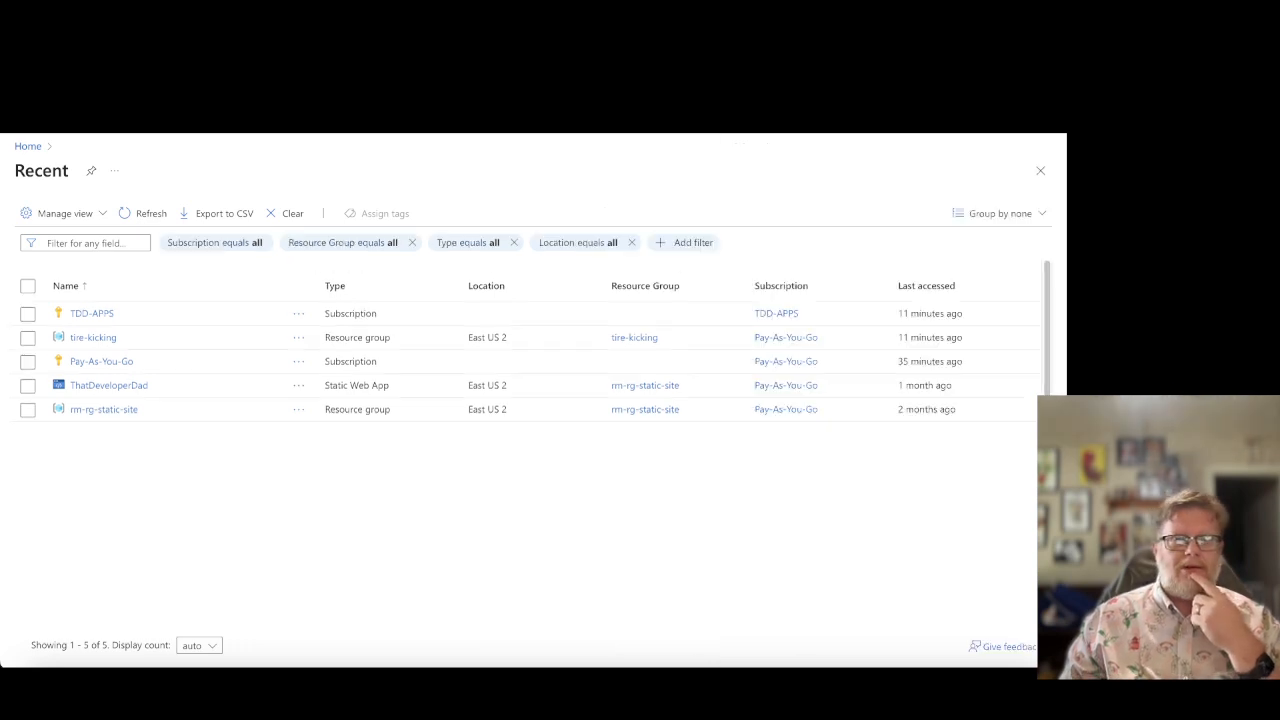
- Start a new resource group named tdd-rg-admin under the TDD-APPS subscription from the list of resource groups
{"action": "left_click", "coordinate": [27, 147]}
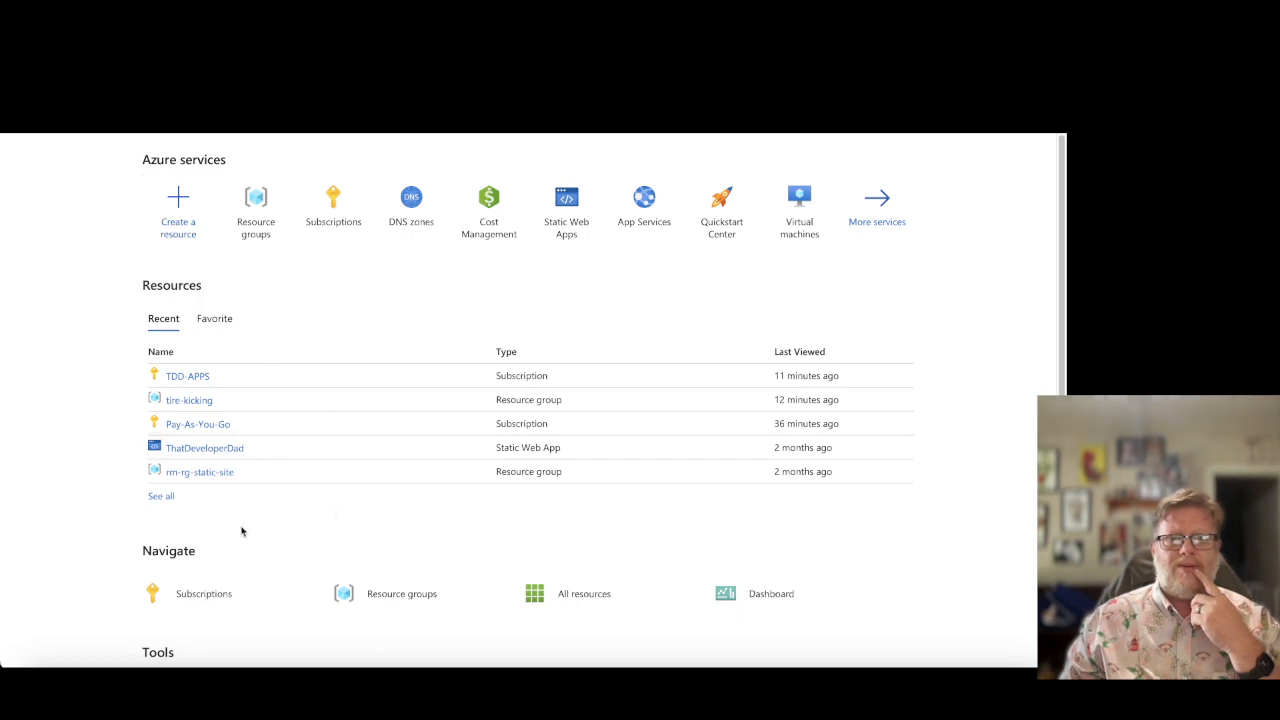
{"action": "left_click", "coordinate": [418, 596]}
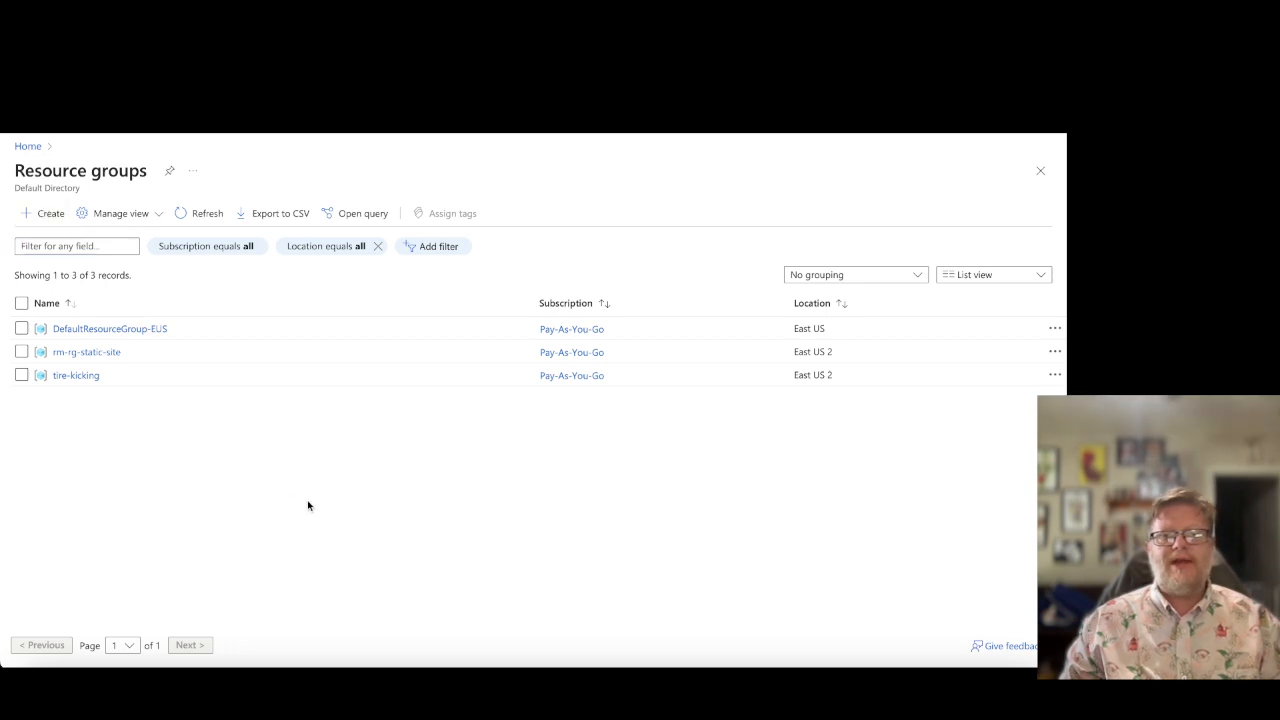
{"action": "key", "text": "Return"}
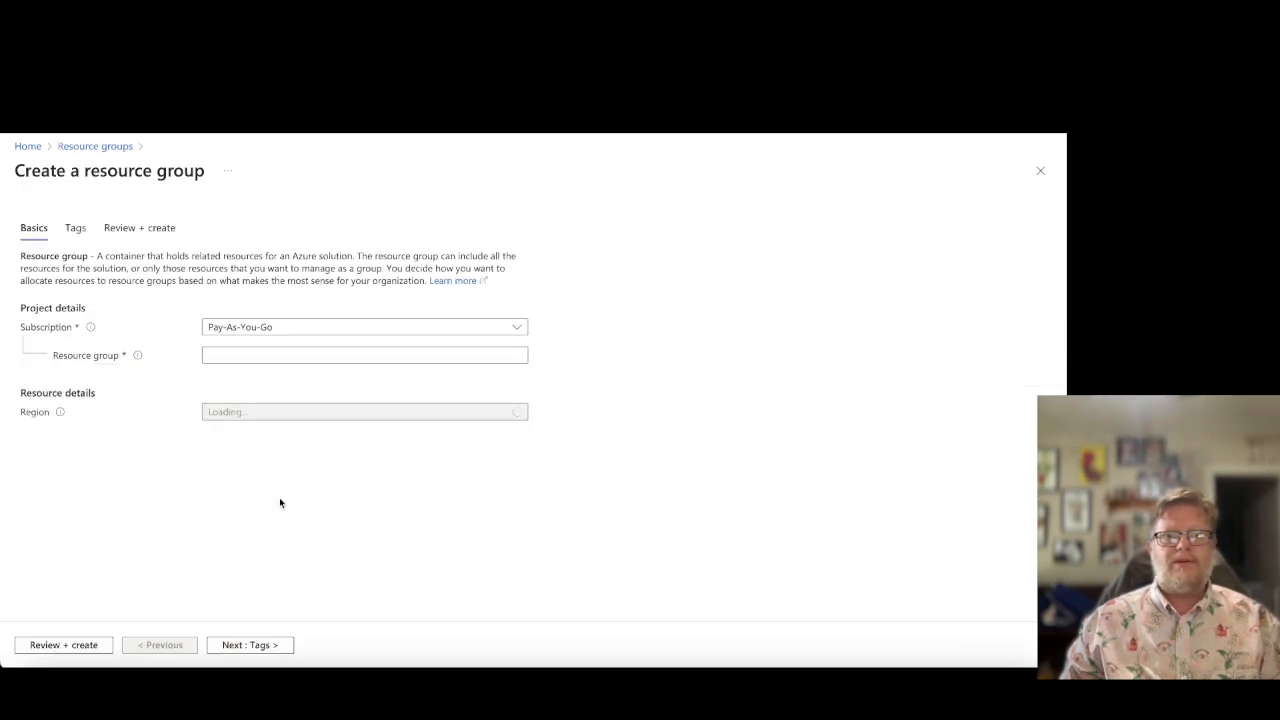
{"action": "left_click", "coordinate": [519, 331]}
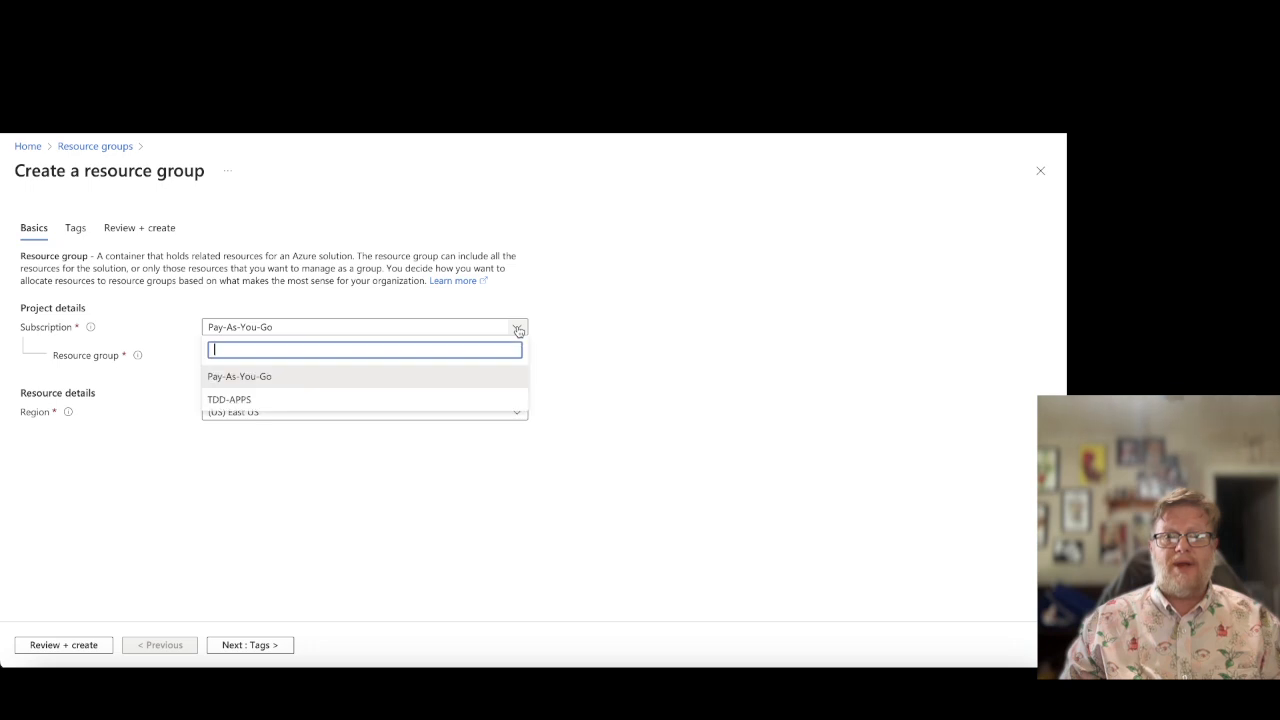
{"action": "left_click", "coordinate": [246, 399]}
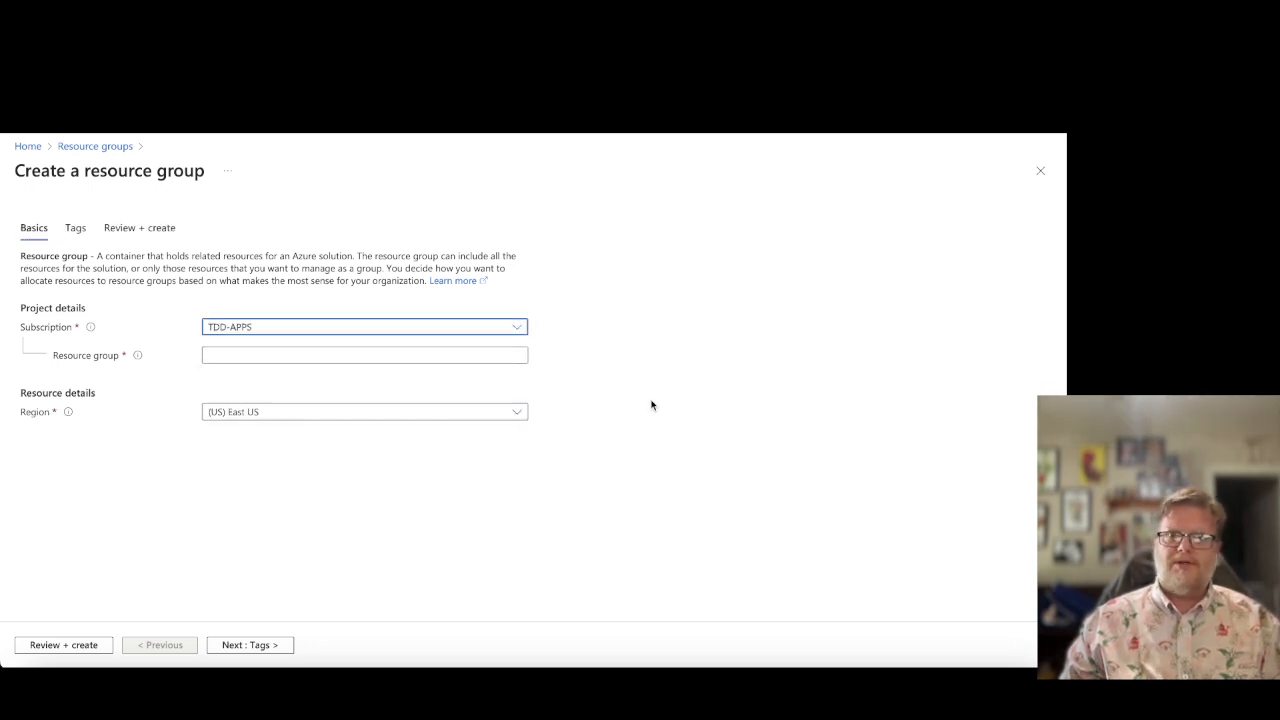
{"action": "left_click", "coordinate": [209, 355]}
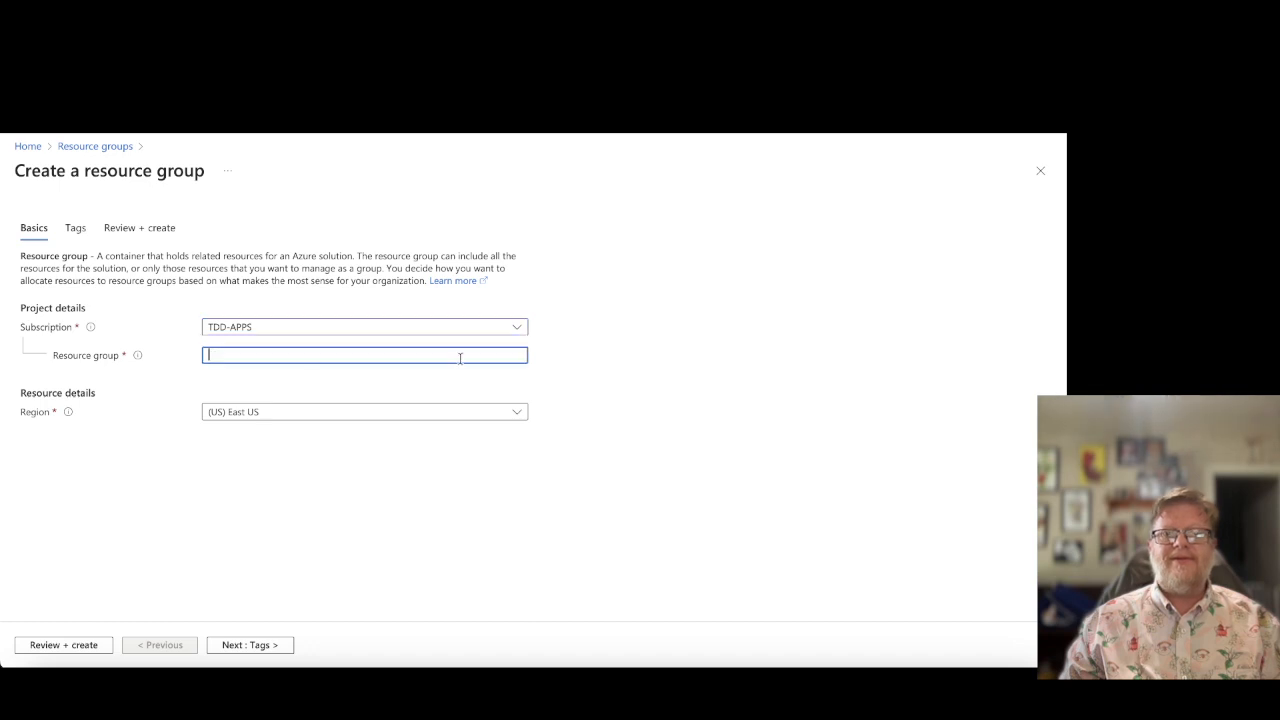
{"action": "type", "text": "tdd"}
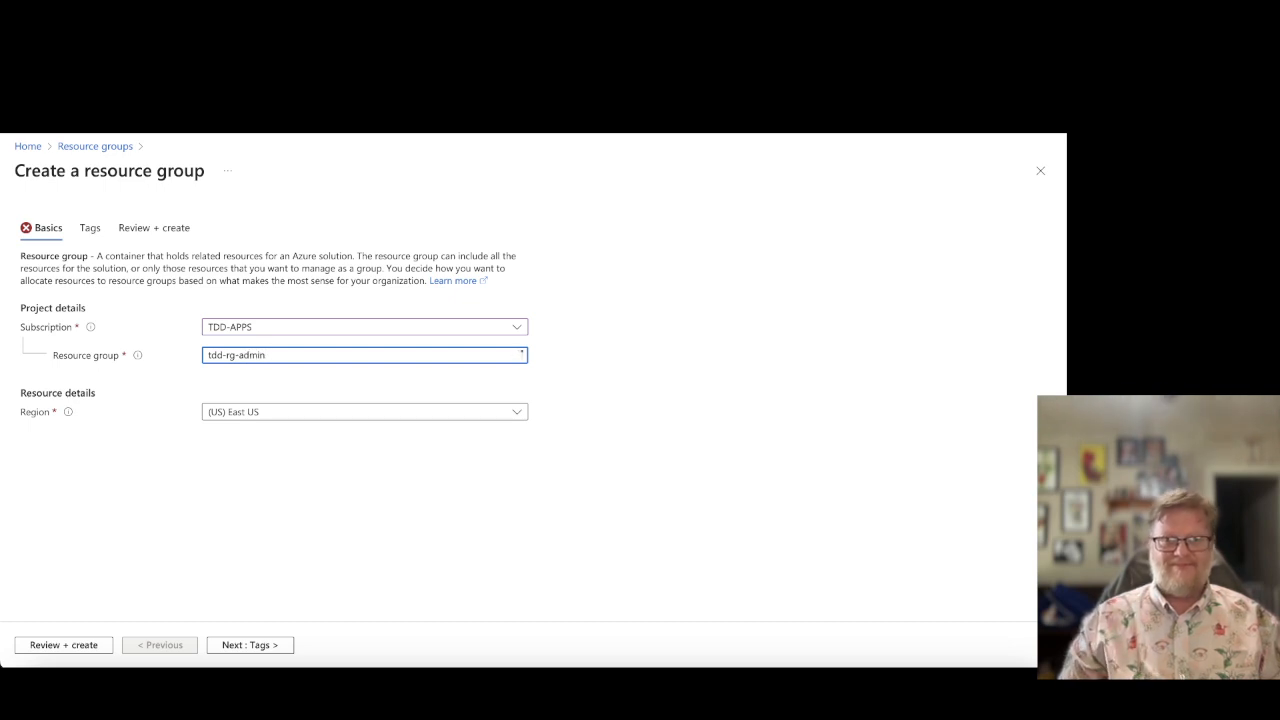
{"action": "type", "text": "-rg-admin"}
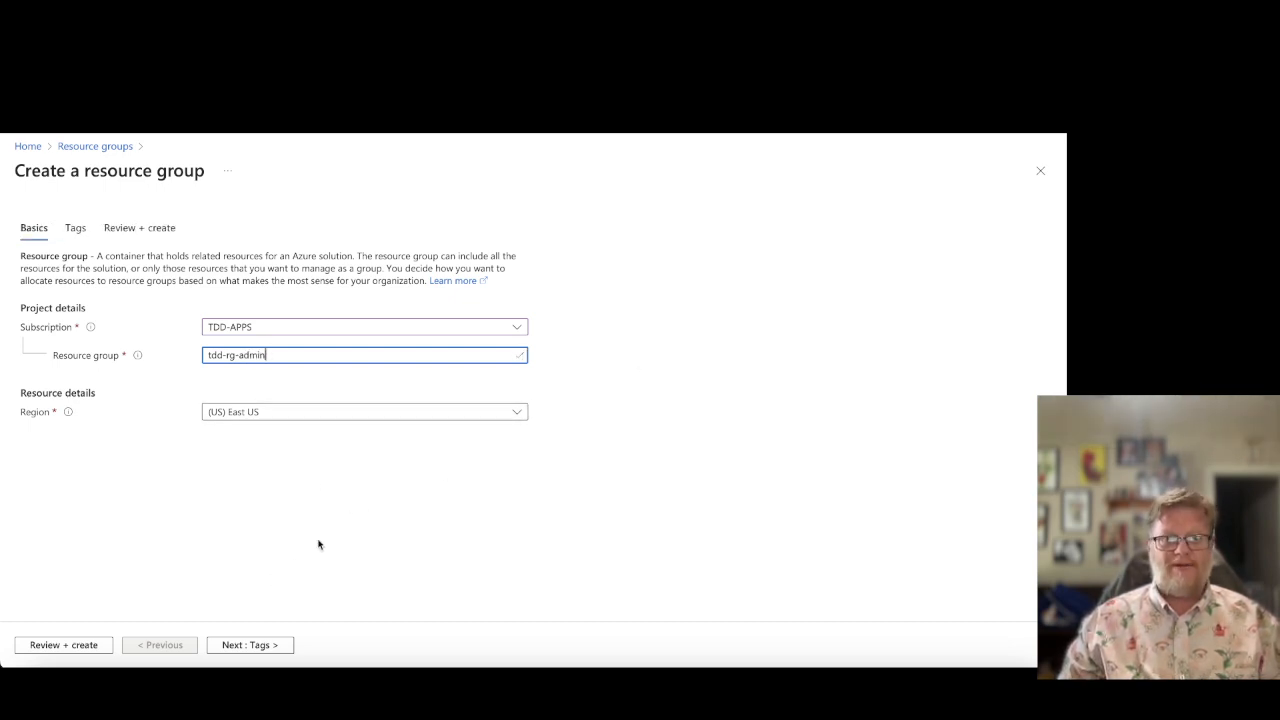
- Add a Purpose tag with the value Admin to the new resource group
{"action": "left_click", "coordinate": [254, 645]}
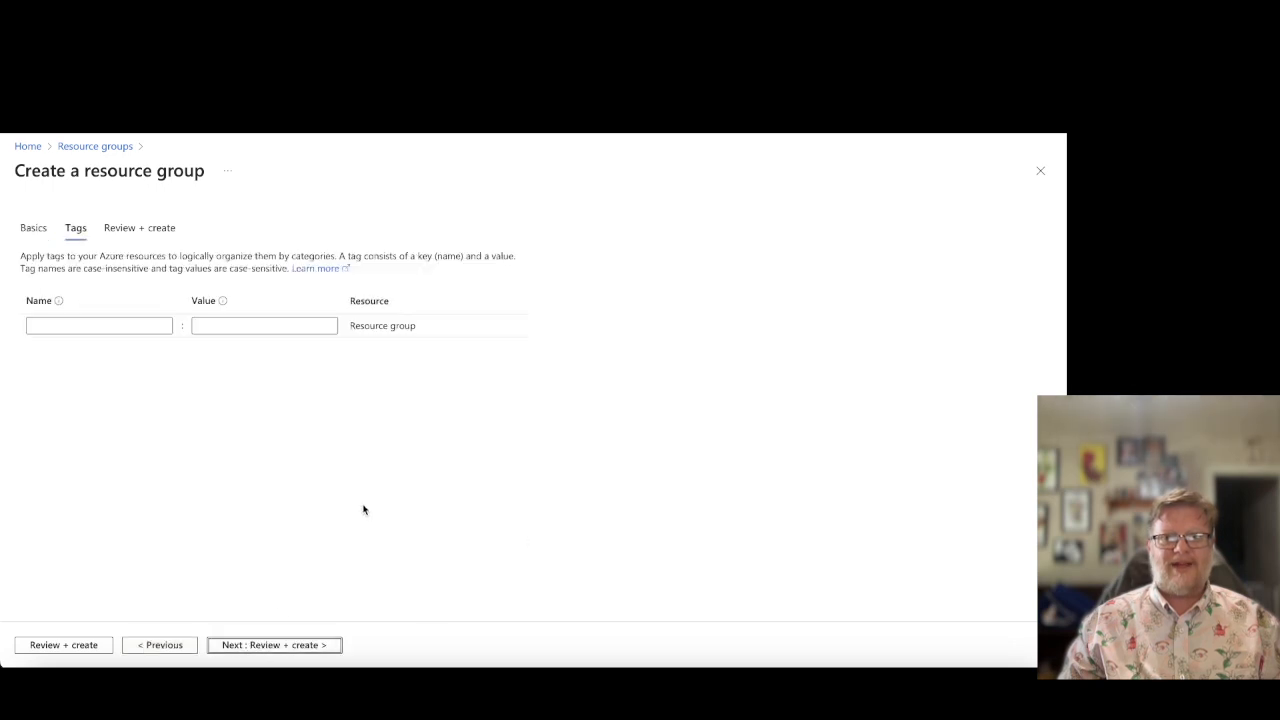
{"action": "left_click", "coordinate": [58, 326]}
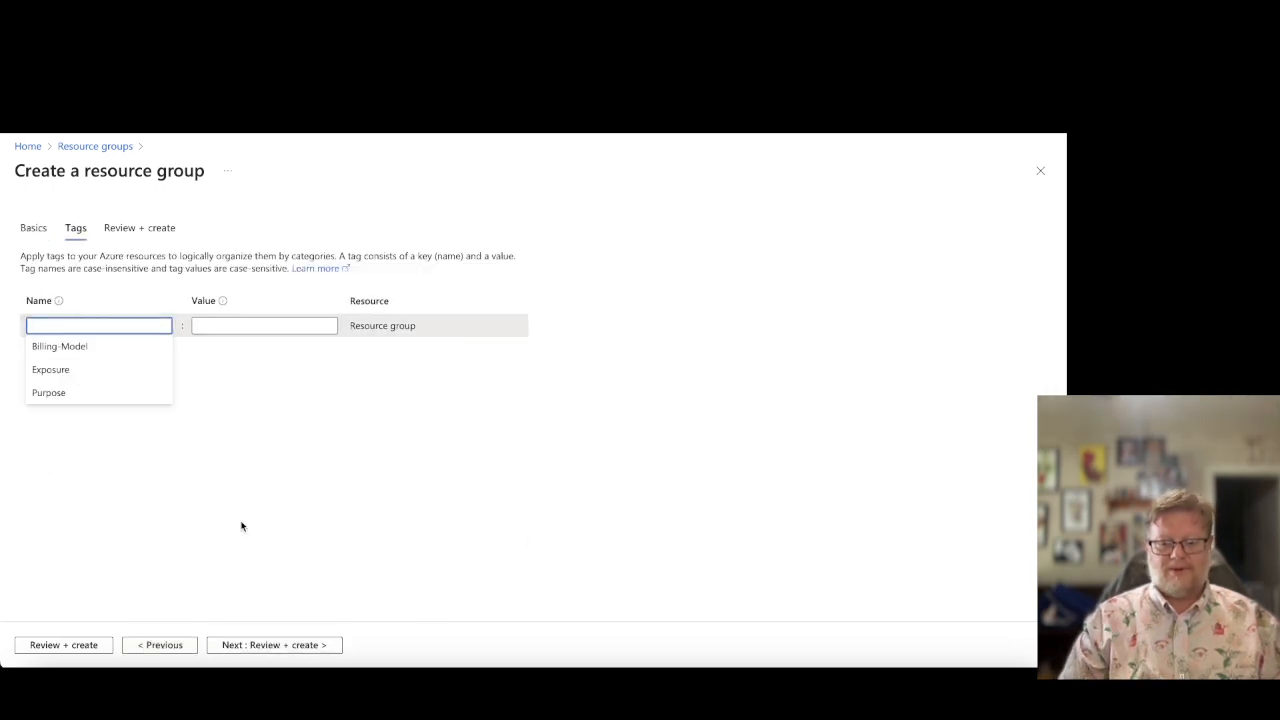
{"action": "left_click", "coordinate": [89, 396]}
{"action": "left_click", "coordinate": [239, 326]}
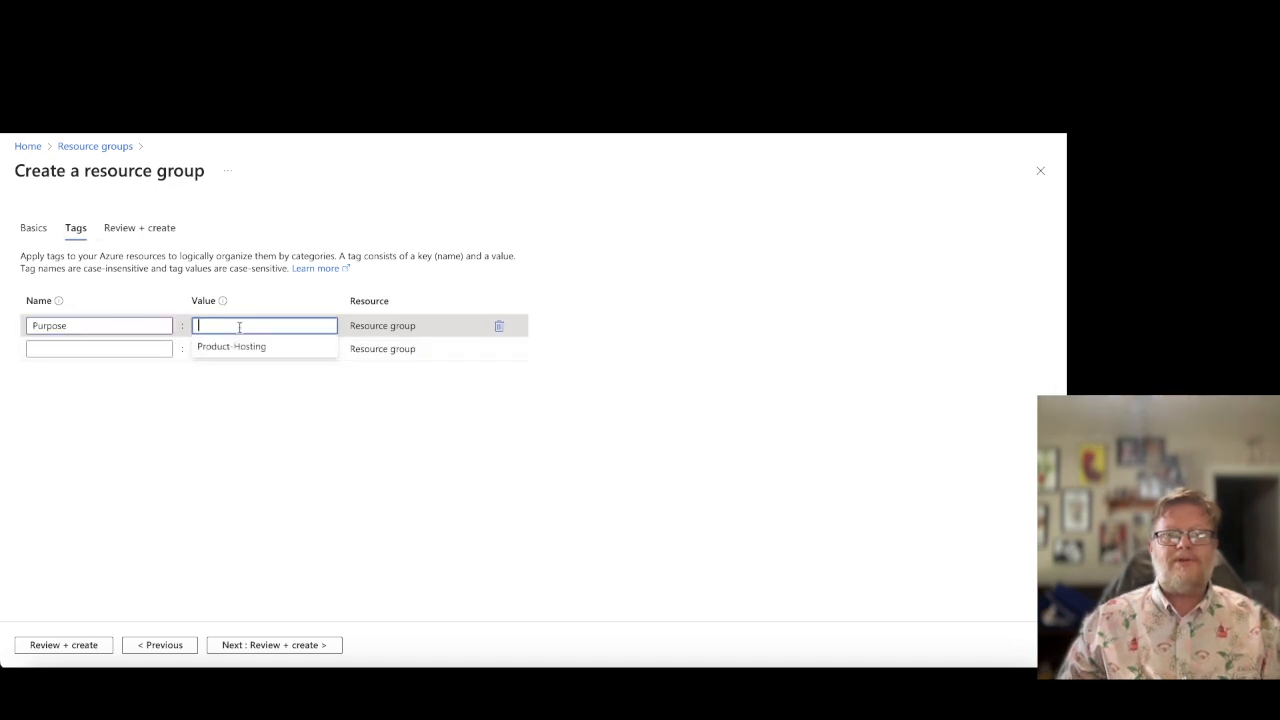
{"action": "type", "text": "Admin"}
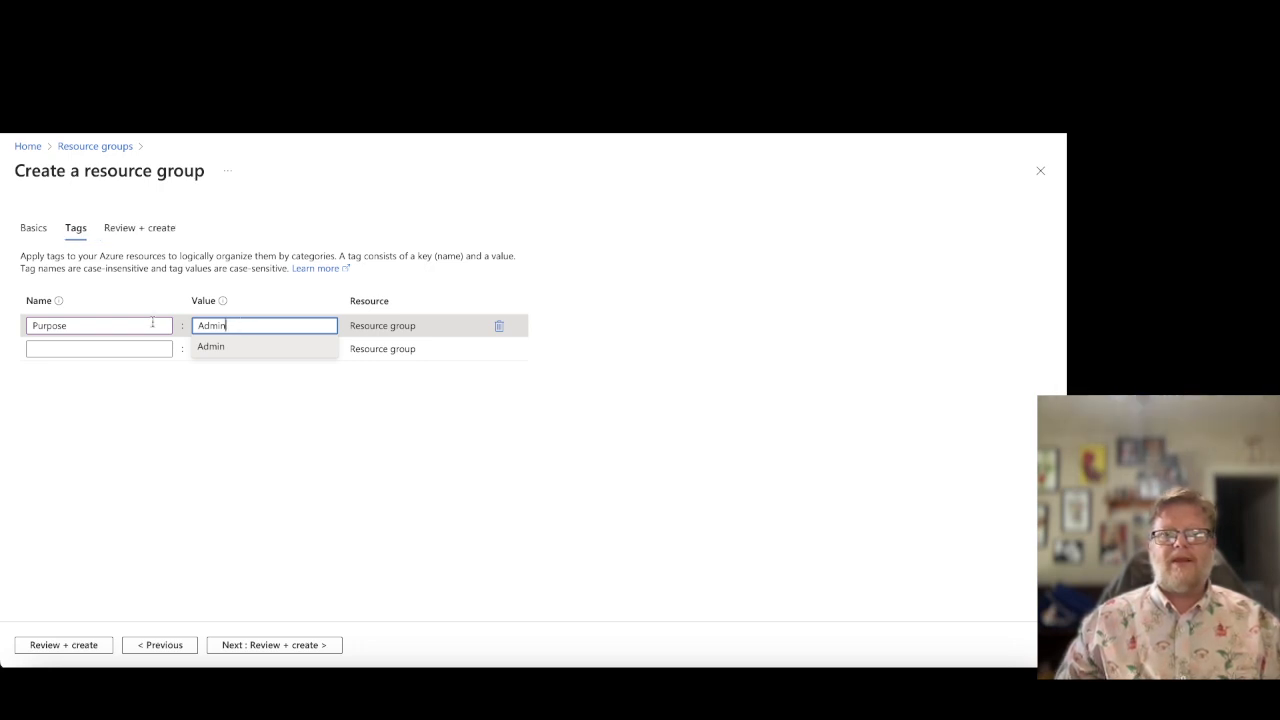
- Rename the Purpose tag to Resource-Role and create the tdd-rg-admin resource group
{"action": "left_click", "coordinate": [77, 326]}
{"action": "double_click", "coordinate": [77, 326]}
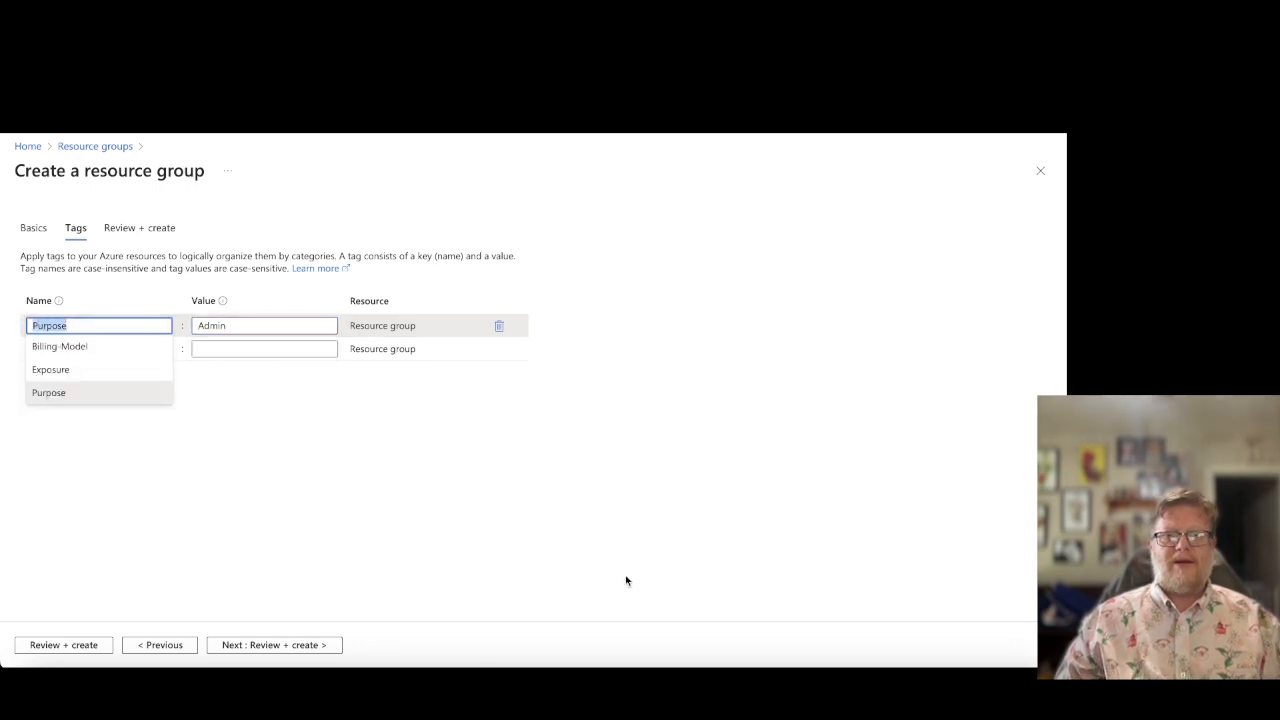
{"action": "type", "text": "Host-Role"}
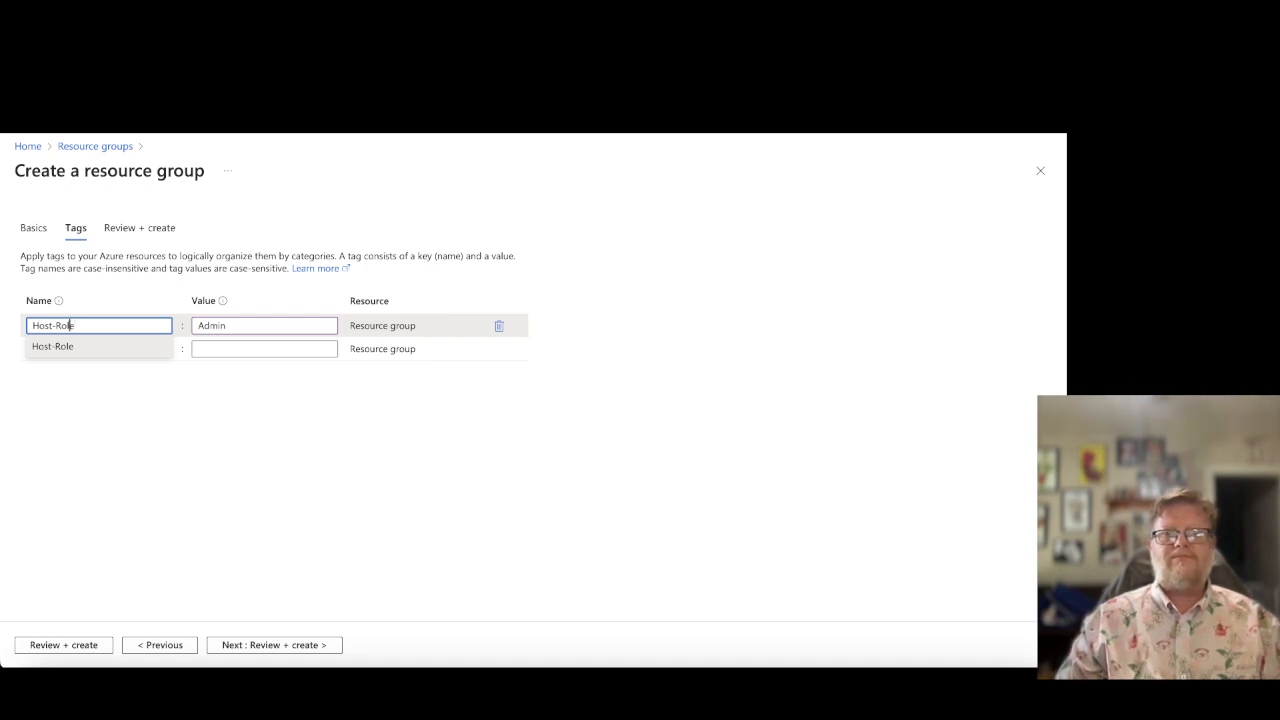
{"action": "left_click_drag", "start_coordinate": [50, 325], "coordinate": [32, 325]}
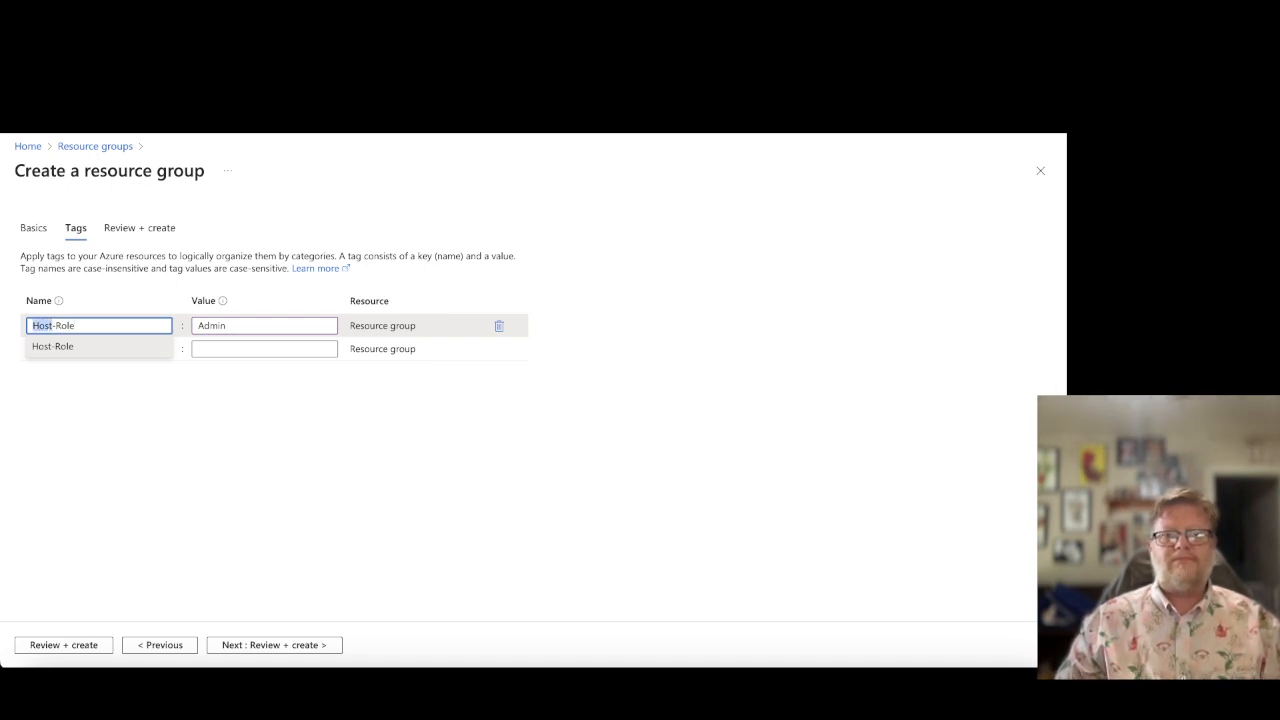
{"action": "type", "text": "Resource"}
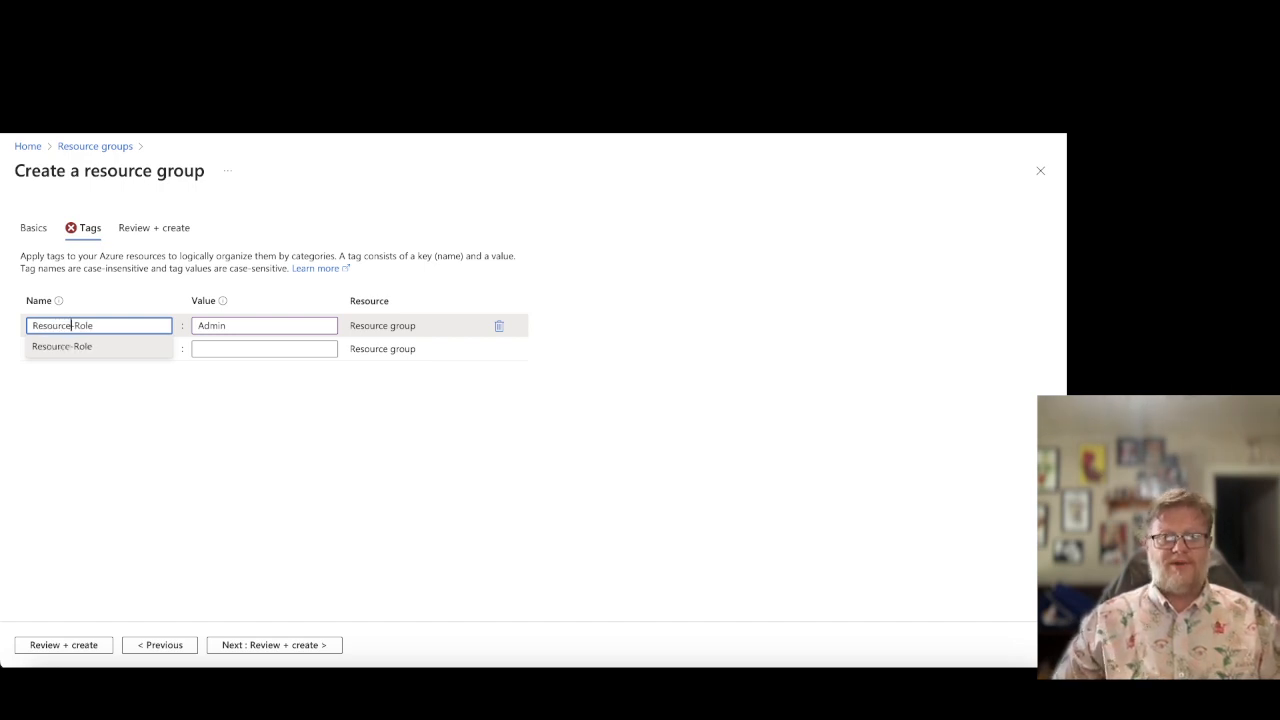
{"action": "left_click", "coordinate": [326, 454]}
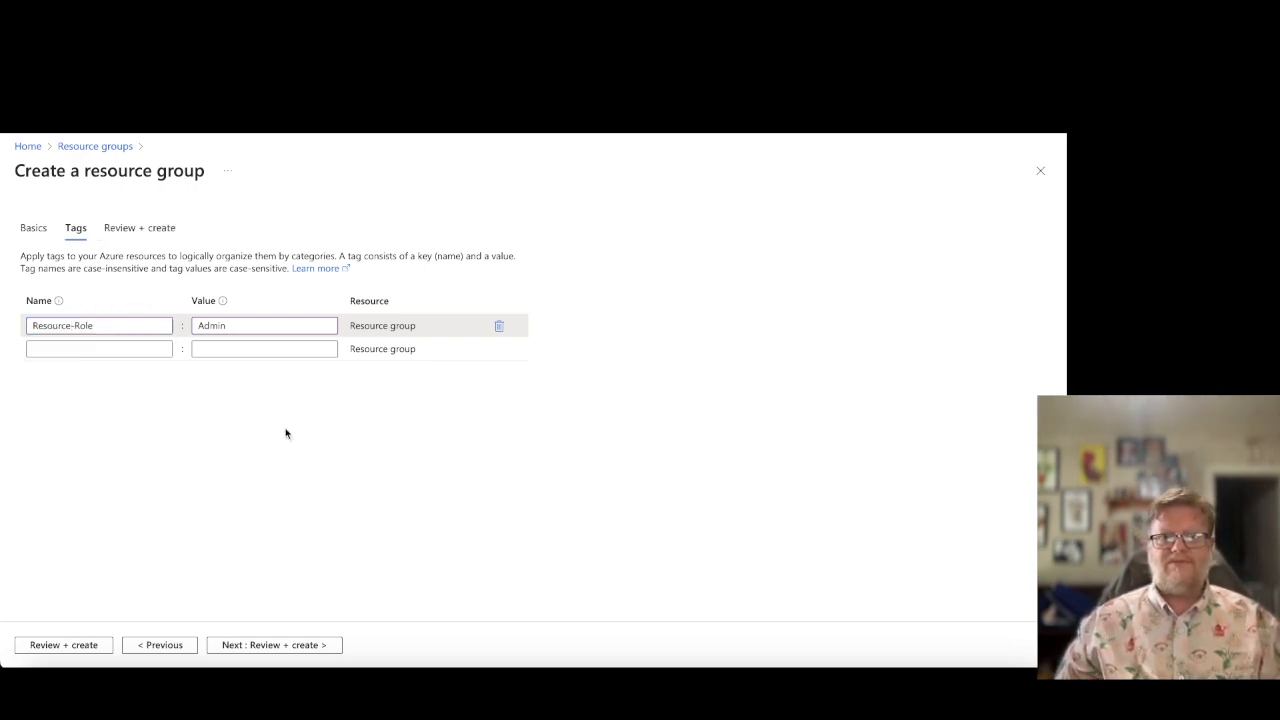
{"action": "left_click", "coordinate": [262, 648]}
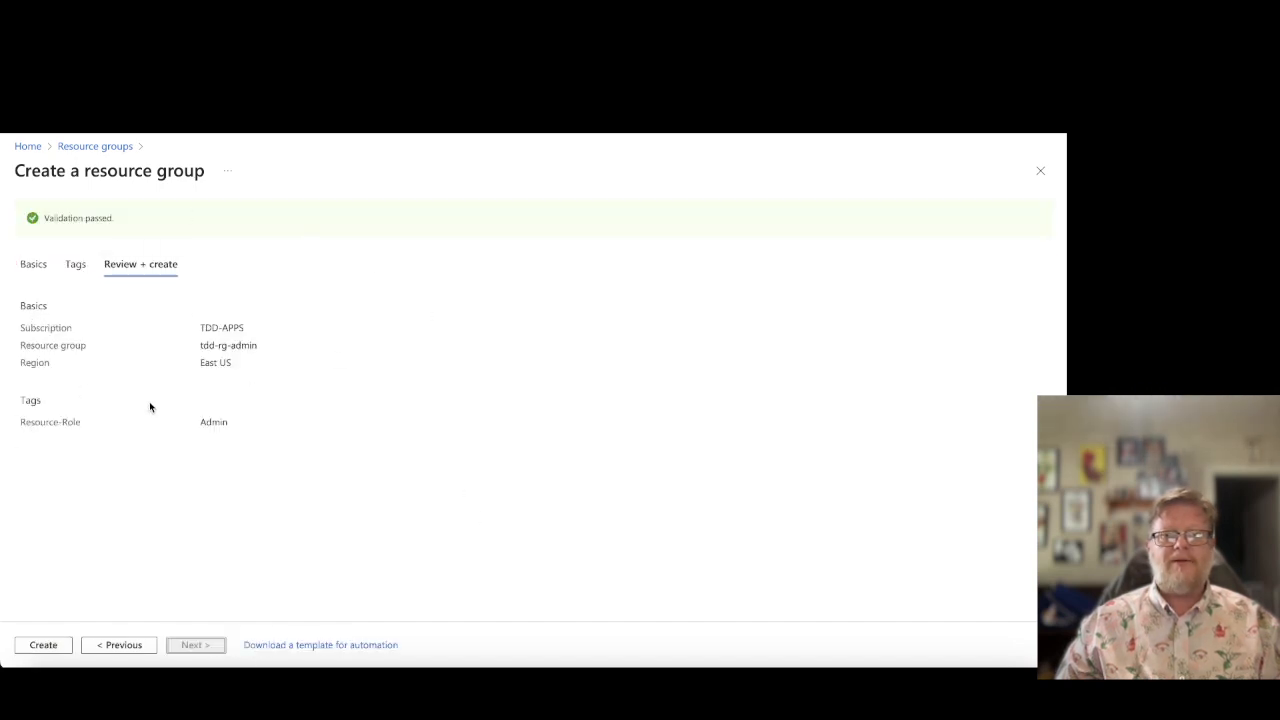
{"action": "left_click", "coordinate": [41, 646]}
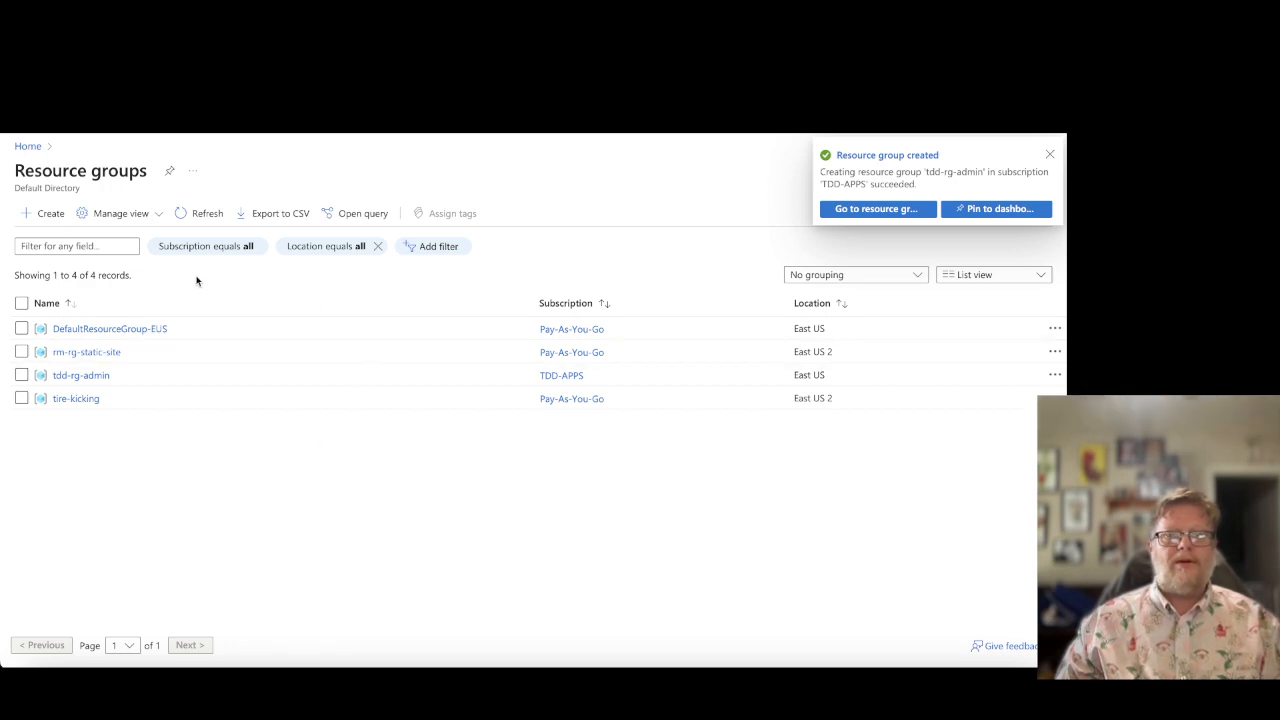
- Try to add a Subscription filter to the list of resource groups
{"action": "left_click", "coordinate": [436, 246]}
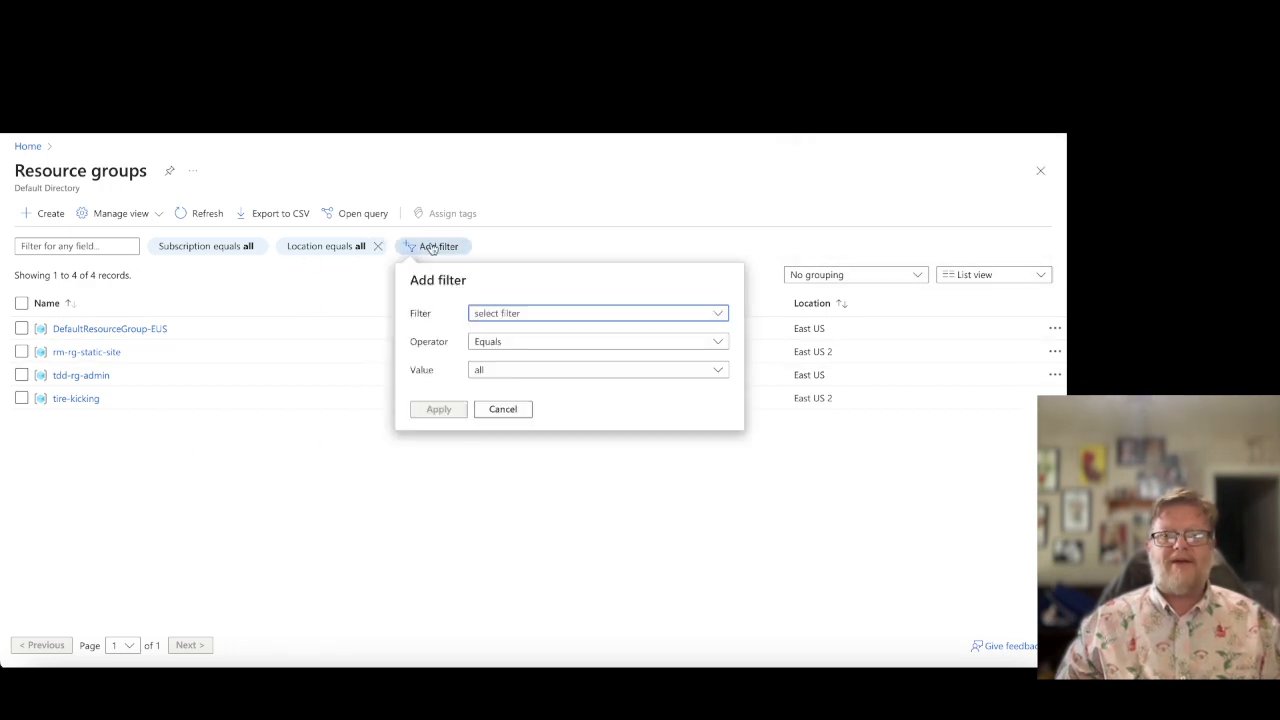
{"action": "left_click", "coordinate": [574, 315]}
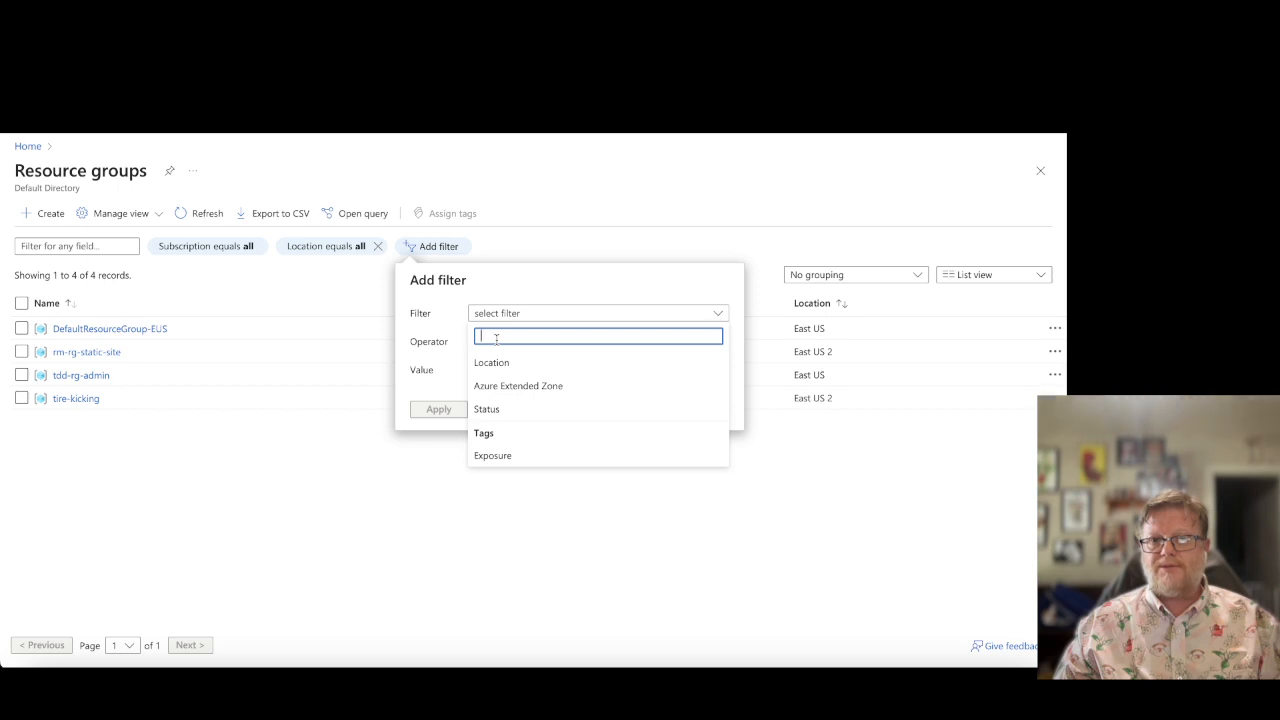
{"action": "type", "text": "Subscription"}
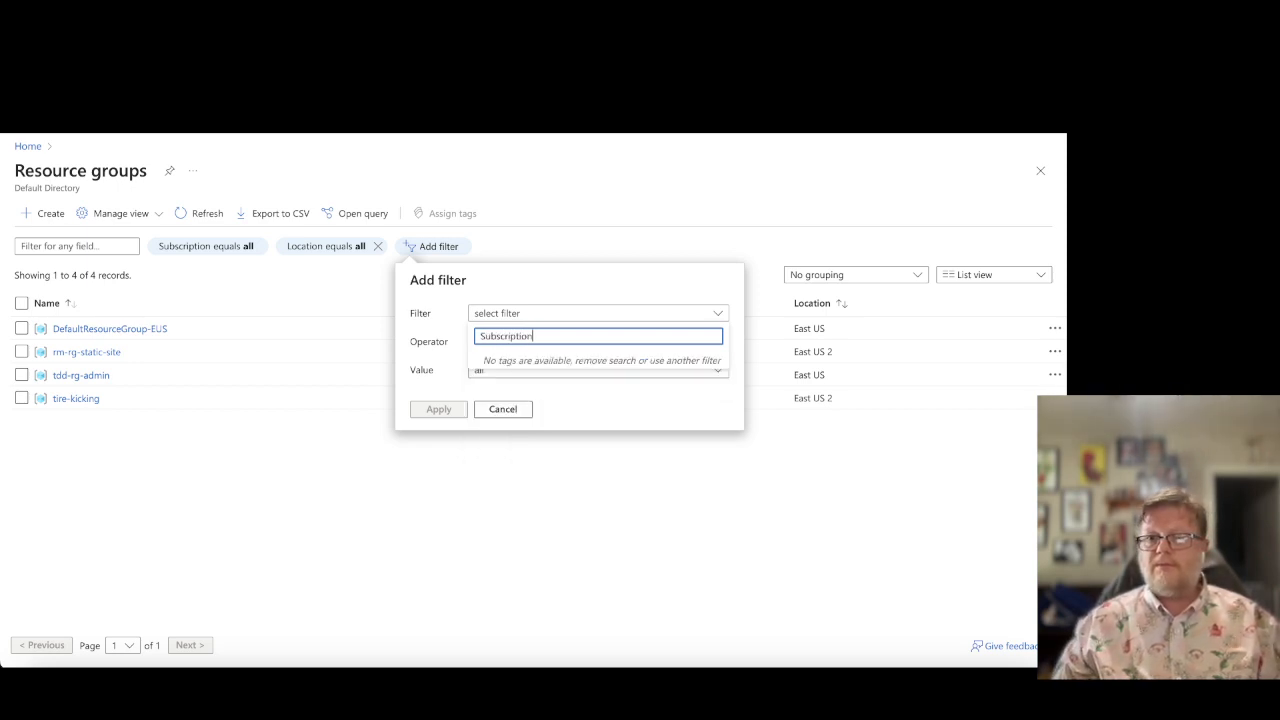
{"action": "key", "text": "BackSpace"}
{"action": "key", "text": "BackSpace"}
{"action": "key", "text": "BackSpace"}
{"action": "key", "text": "BackSpace"}
{"action": "key", "text": "BackSpace"}
{"action": "key", "text": "BackSpace"}
{"action": "key", "text": "BackSpace"}
{"action": "key", "text": "BackSpace"}
{"action": "key", "text": "BackSpace"}
{"action": "key", "text": "BackSpace"}
{"action": "key", "text": "BackSpace"}
{"action": "key", "text": "BackSpace"}
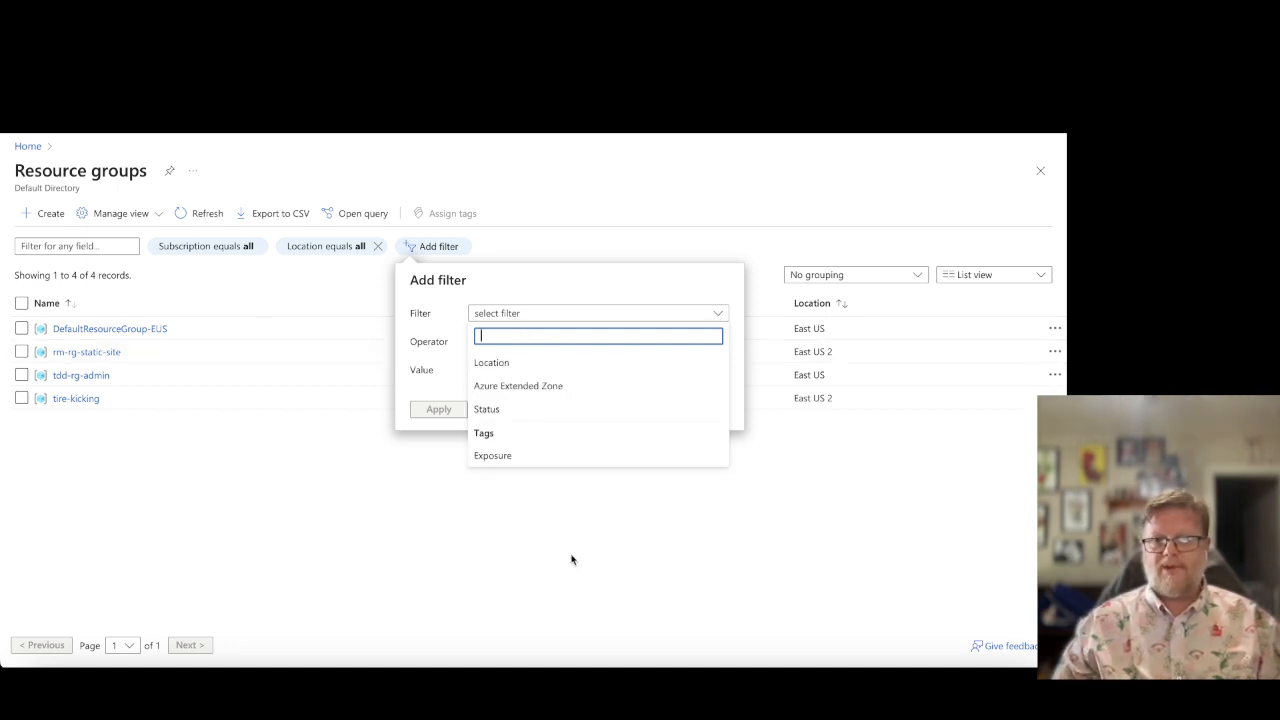
{"action": "left_click", "coordinate": [380, 527]}
{"action": "left_click", "coordinate": [320, 520]}
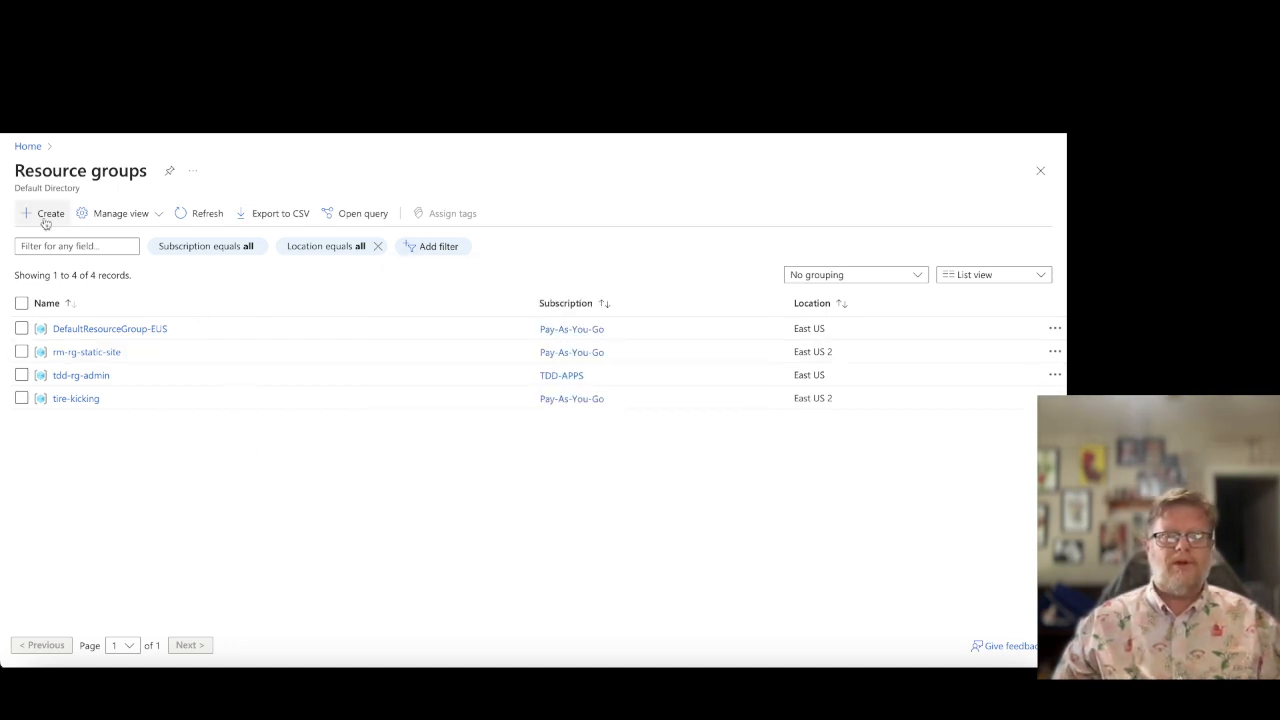
- Start a new resource group named tdd-rg-AppHosts under the TDD-APPS subscription
{"action": "left_click", "coordinate": [44, 214]}
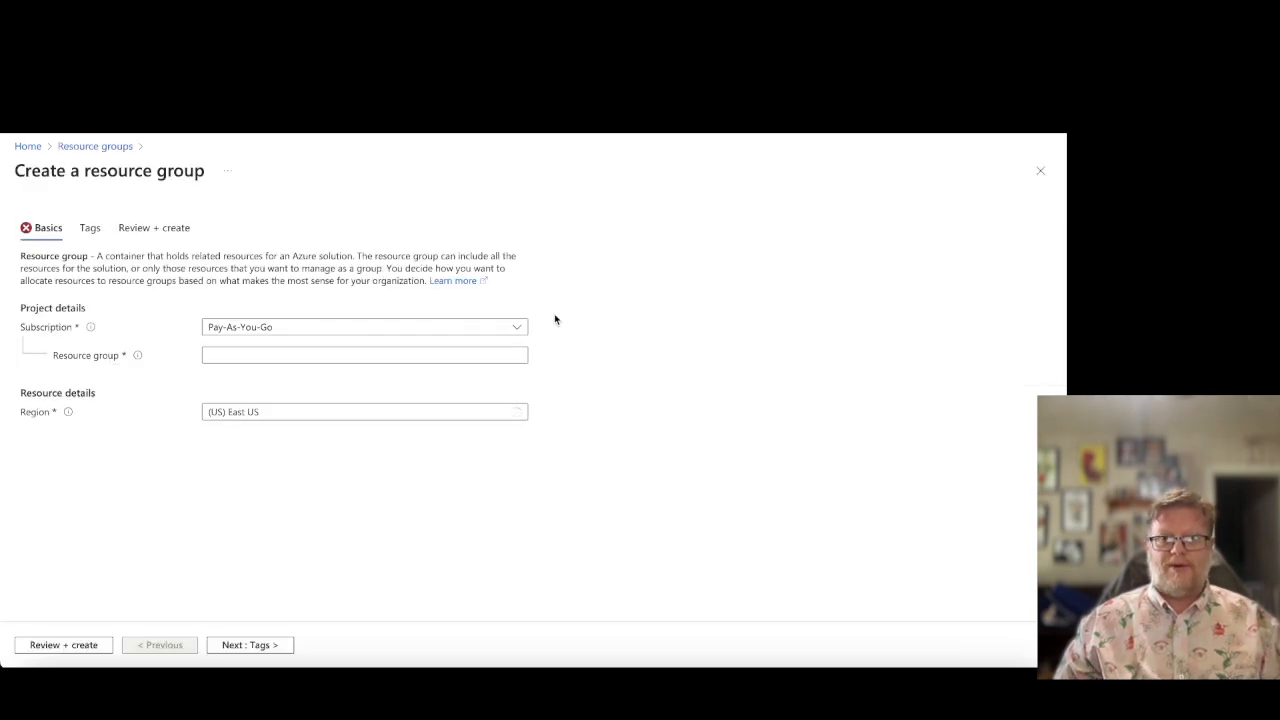
{"action": "left_click", "coordinate": [521, 334]}
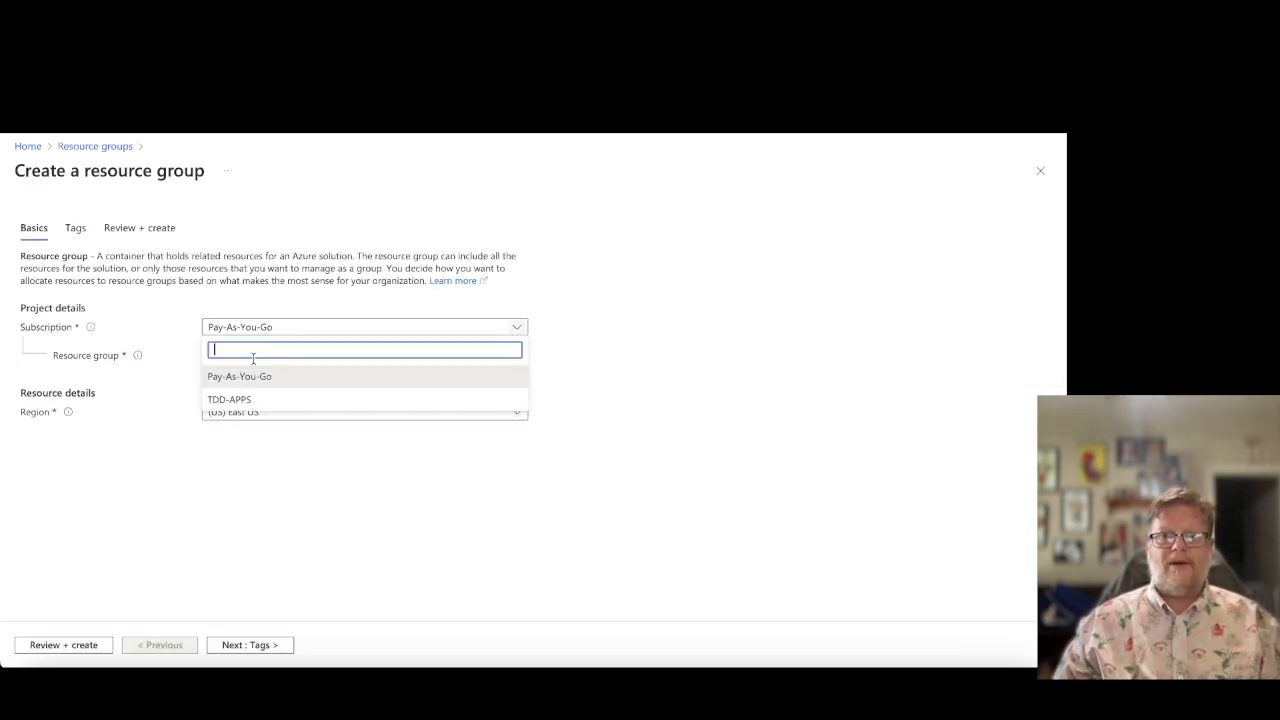
{"action": "left_click", "coordinate": [215, 402]}
{"action": "left_click", "coordinate": [222, 352]}
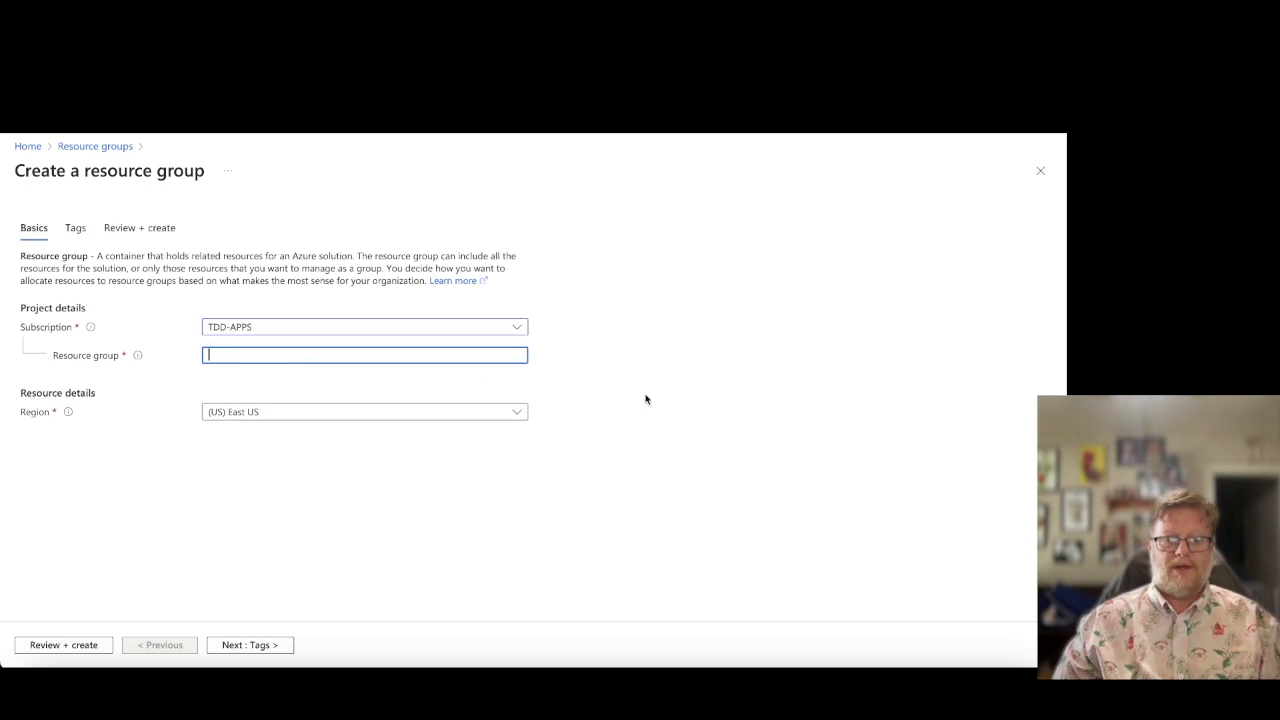
{"action": "type", "text": "tdd-"}
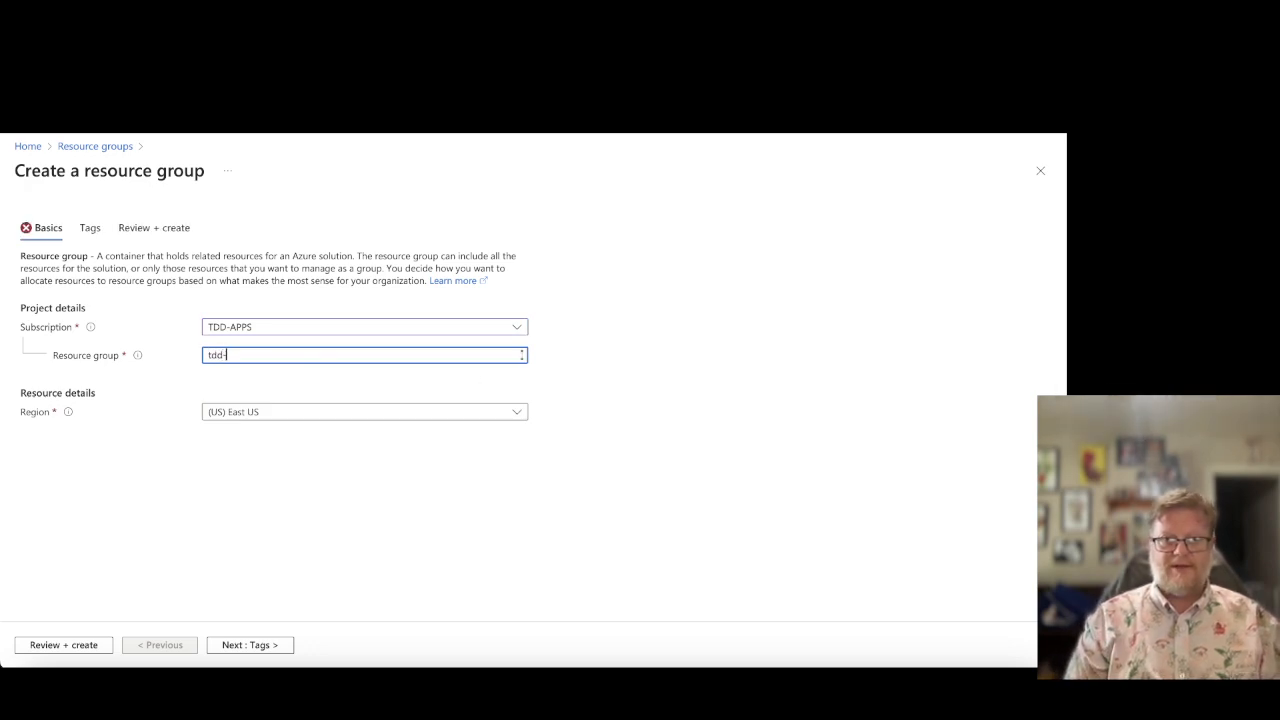
{"action": "type", "text": "rg-AppHosts"}
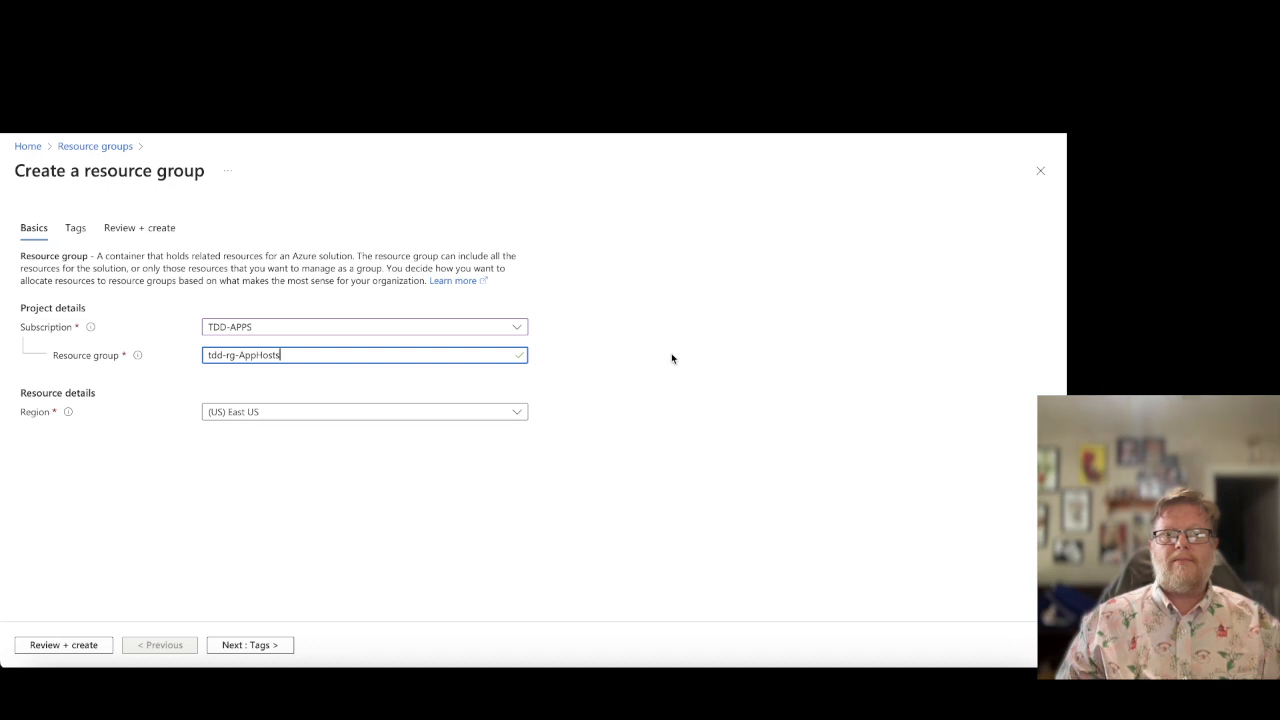
- Add a Resource-Role tag with the value App-Host to the new resource group
{"action": "left_click", "coordinate": [75, 228]}
{"action": "left_click", "coordinate": [57, 326]}
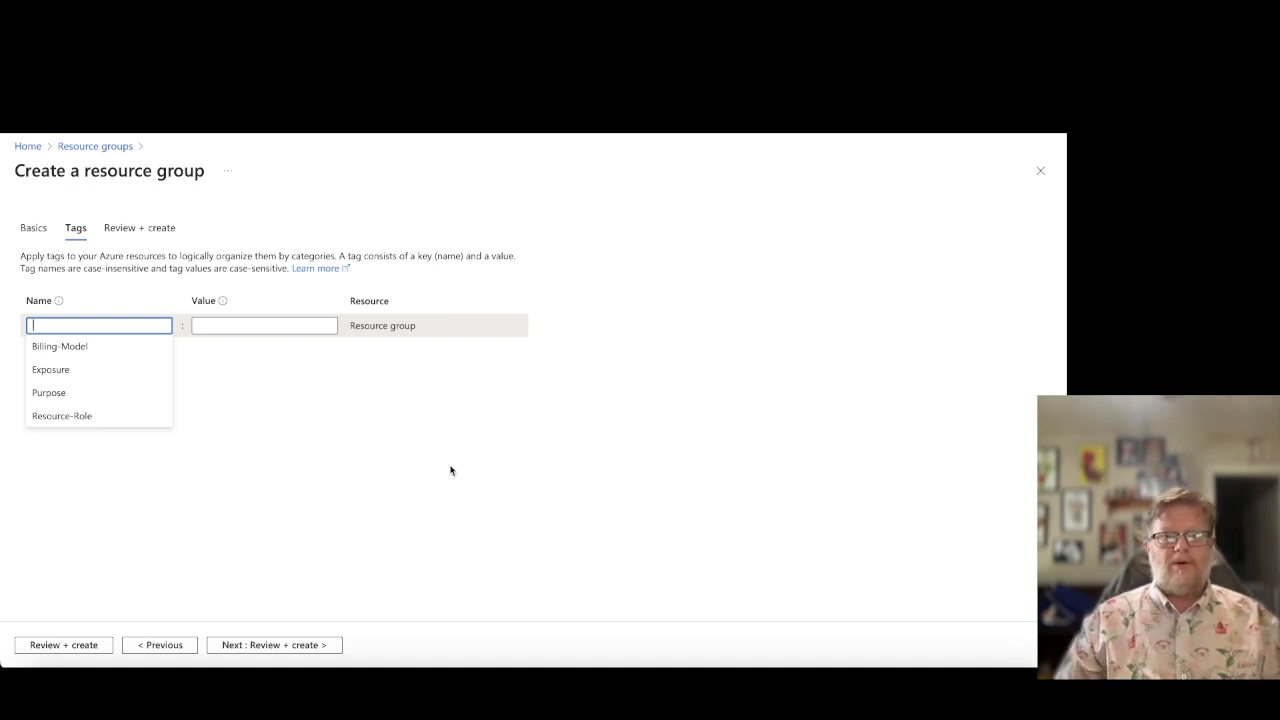
{"action": "left_click", "coordinate": [83, 416]}
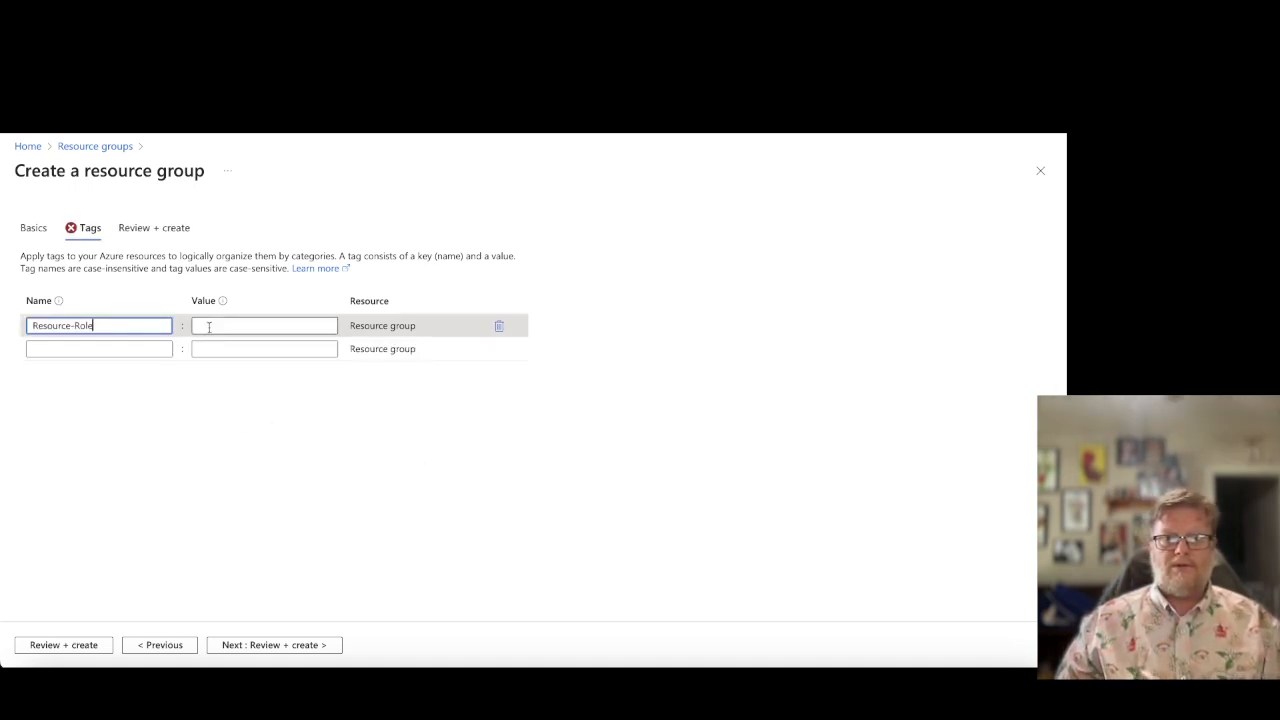
{"action": "left_click", "coordinate": [209, 327]}
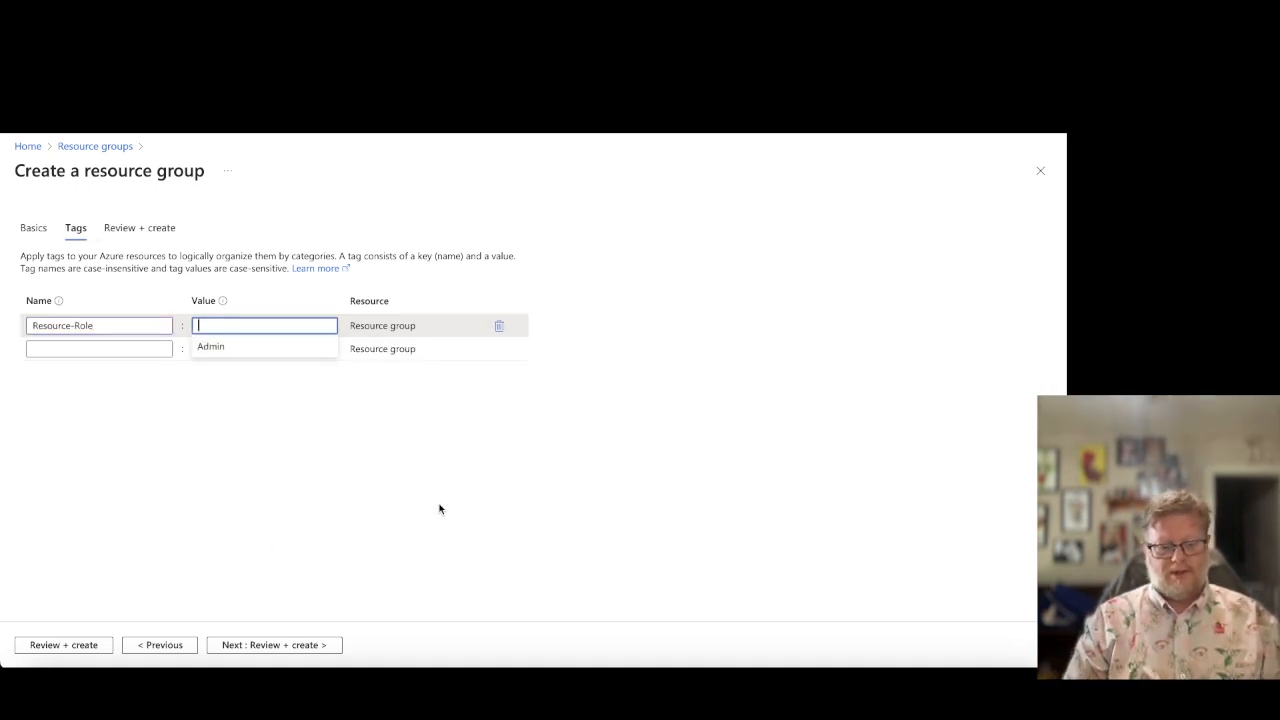
{"action": "type", "text": "Servic"}
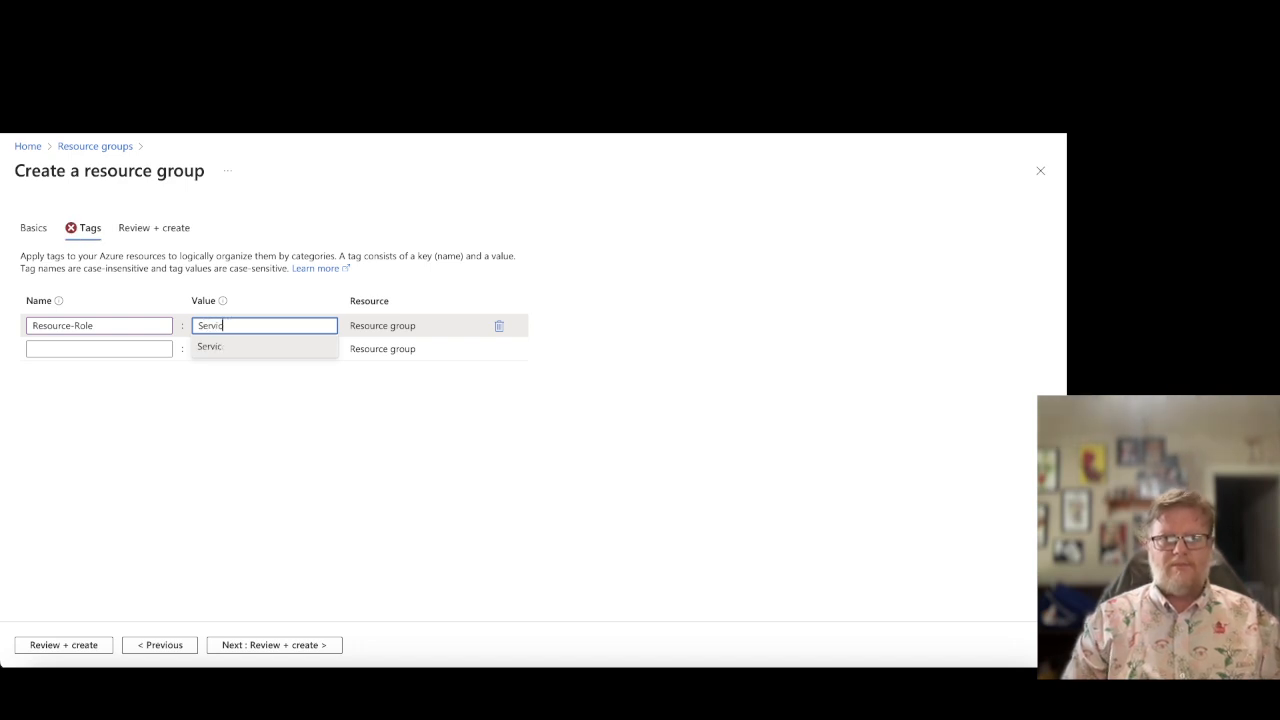
{"action": "key", "text": "BackSpace"}
{"action": "key", "text": "BackSpace"}
{"action": "key", "text": "BackSpace"}
{"action": "key", "text": "BackSpace"}
{"action": "type", "text": "App-Hosts"}
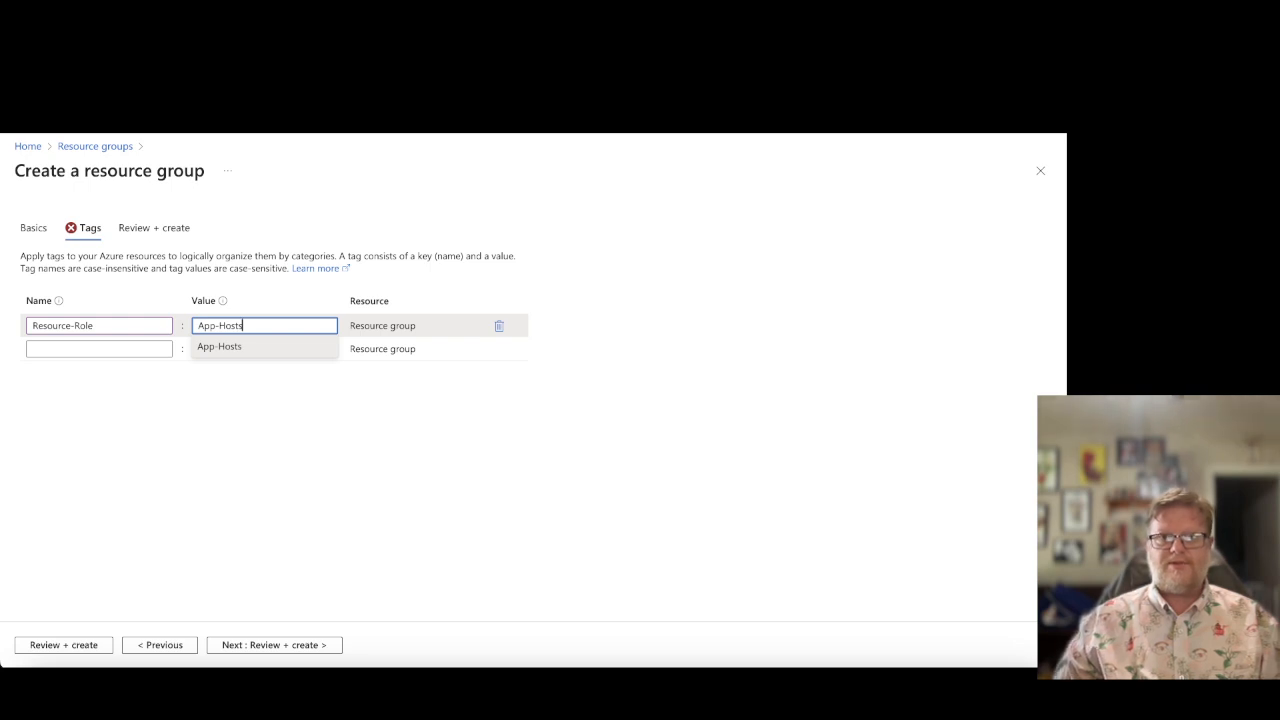
{"action": "key", "text": "BackSpace"}
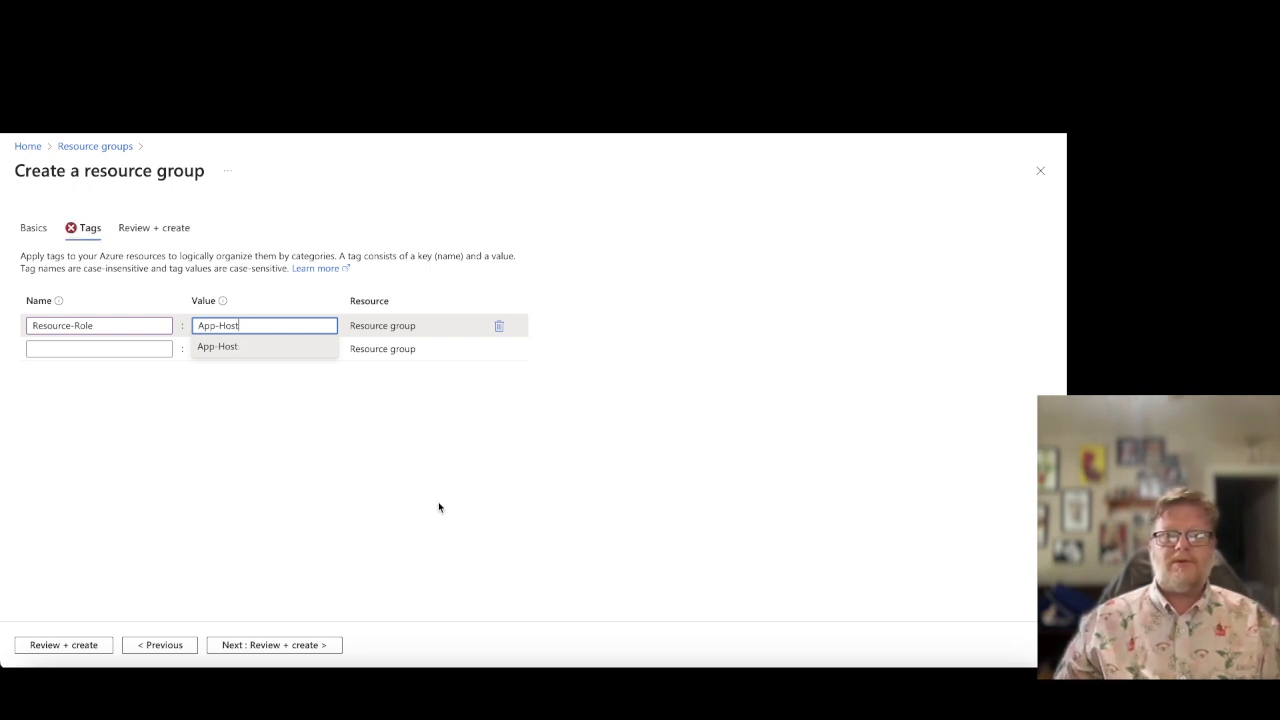
{"action": "left_click", "coordinate": [423, 481]}
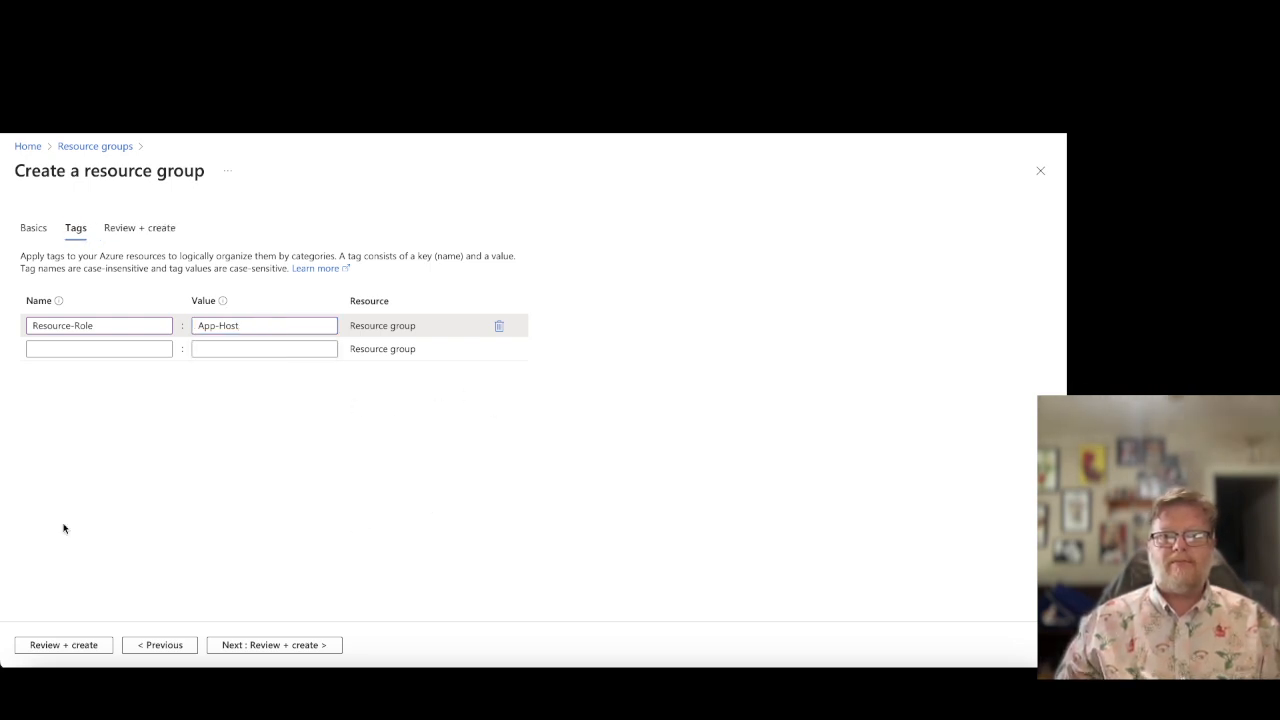
- Change the new resource group's name to tdd-rg-app-hosts and create the group
{"action": "left_click", "coordinate": [290, 646]}
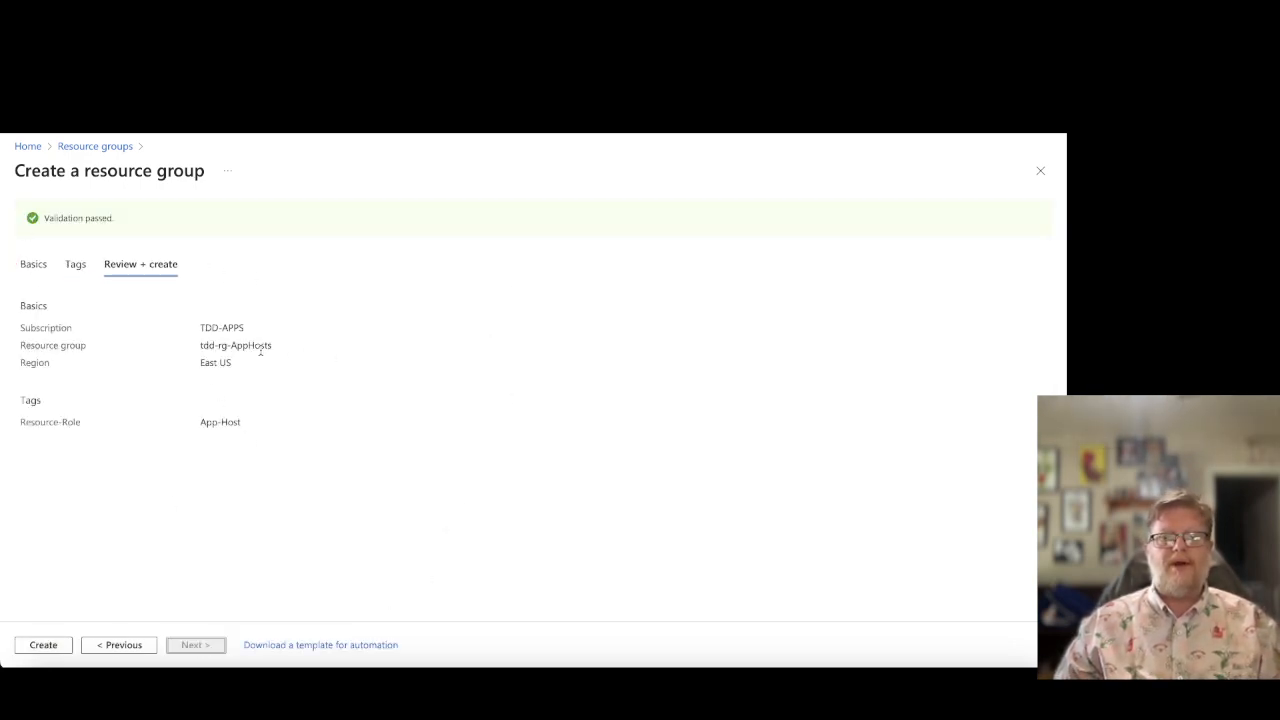
{"action": "left_click", "coordinate": [119, 645]}
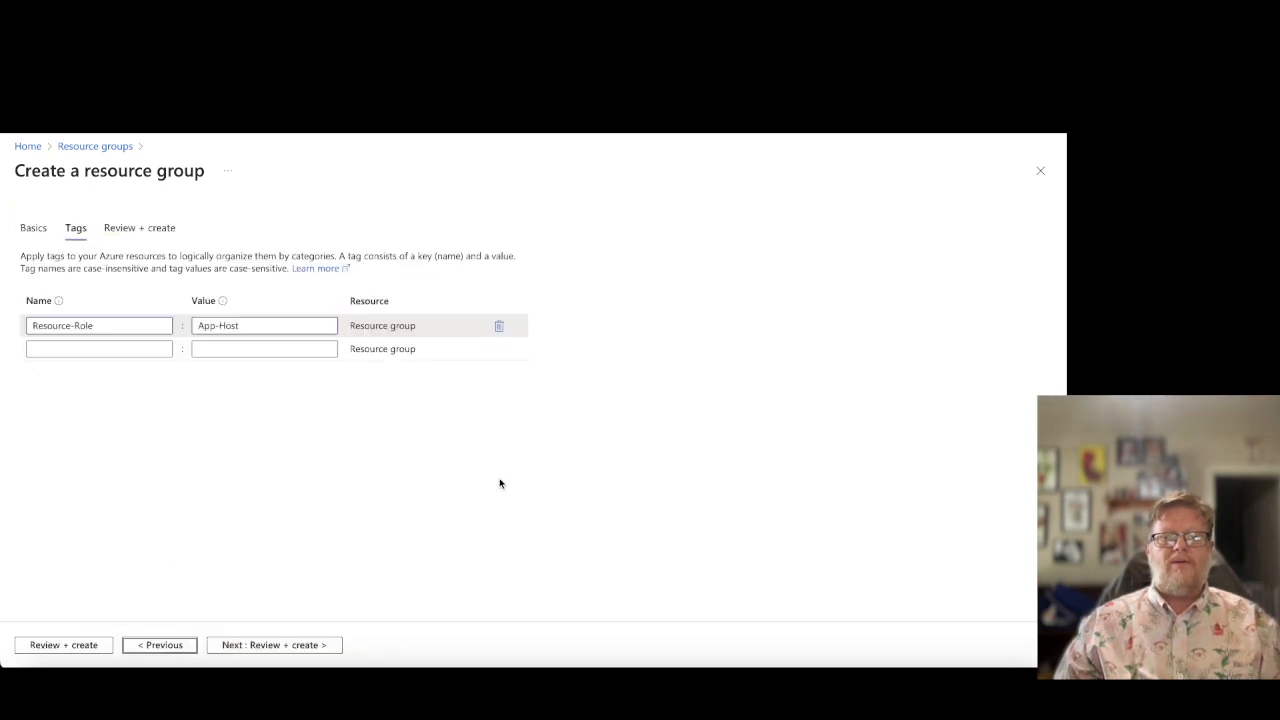
{"action": "left_click", "coordinate": [155, 645]}
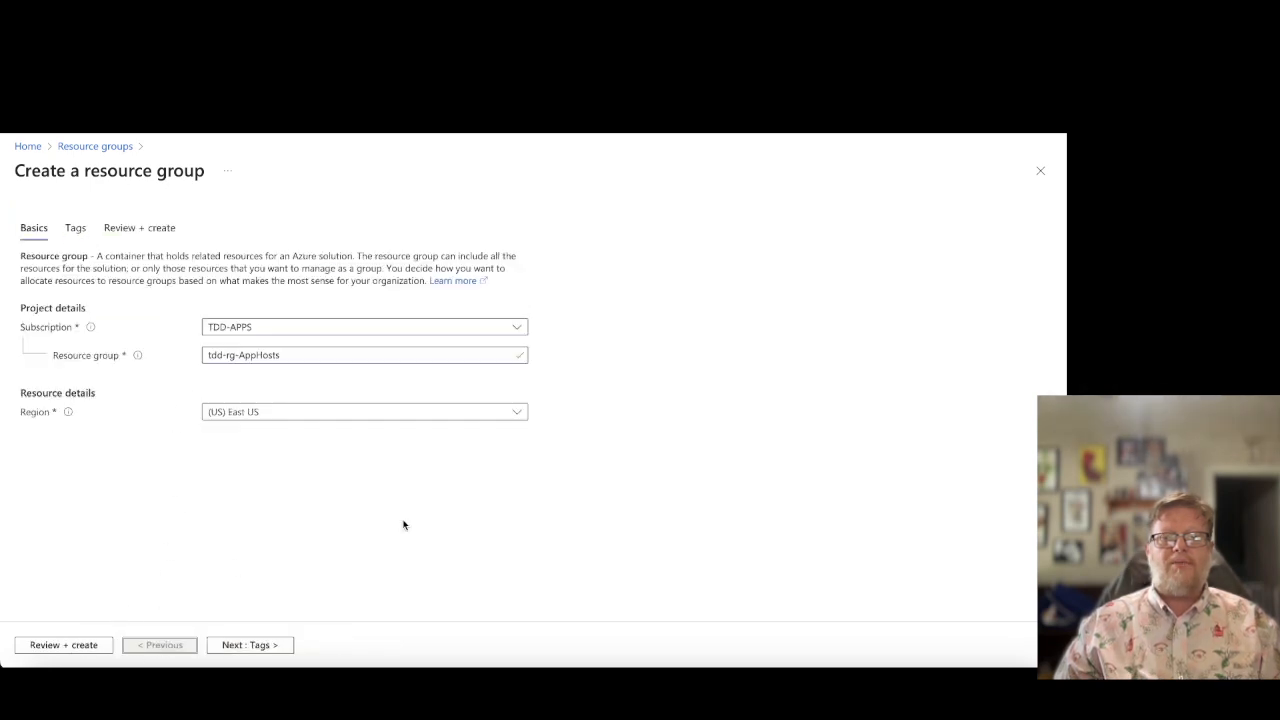
{"action": "left_click_drag", "start_coordinate": [241, 355], "coordinate": [339, 366]}
{"action": "type", "text": "app-ho"}
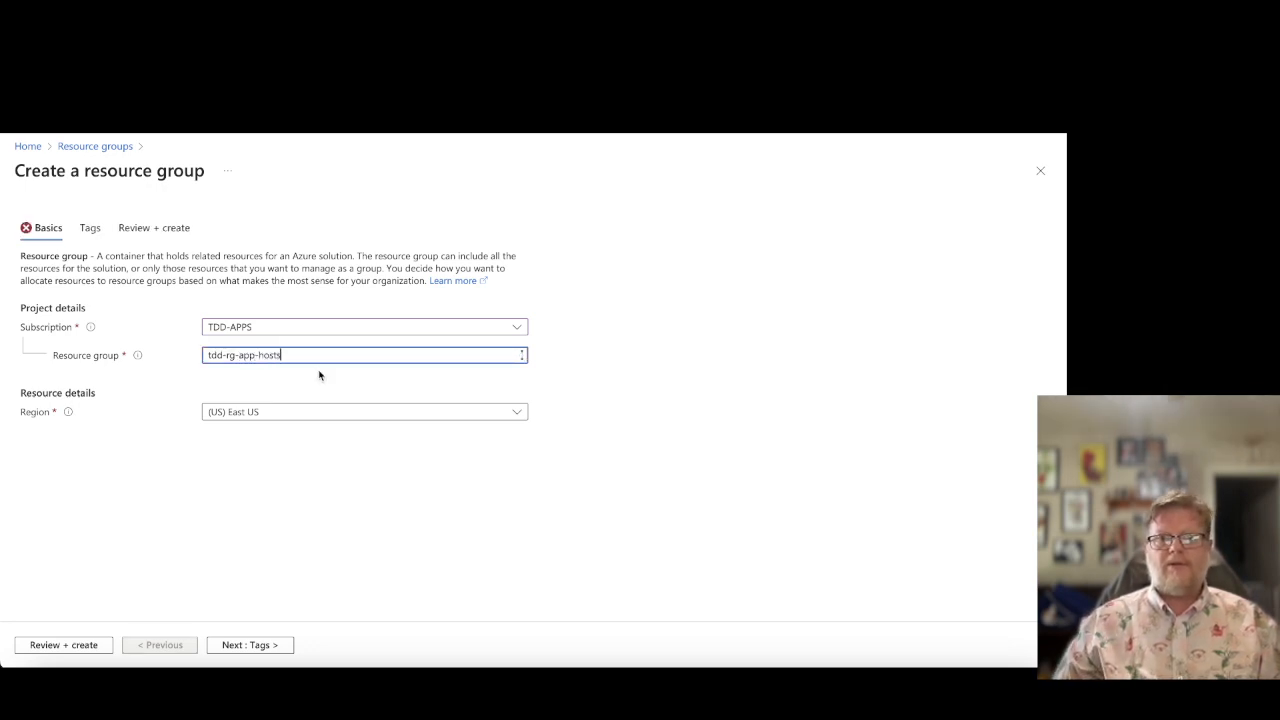
{"action": "left_click", "coordinate": [228, 646]}
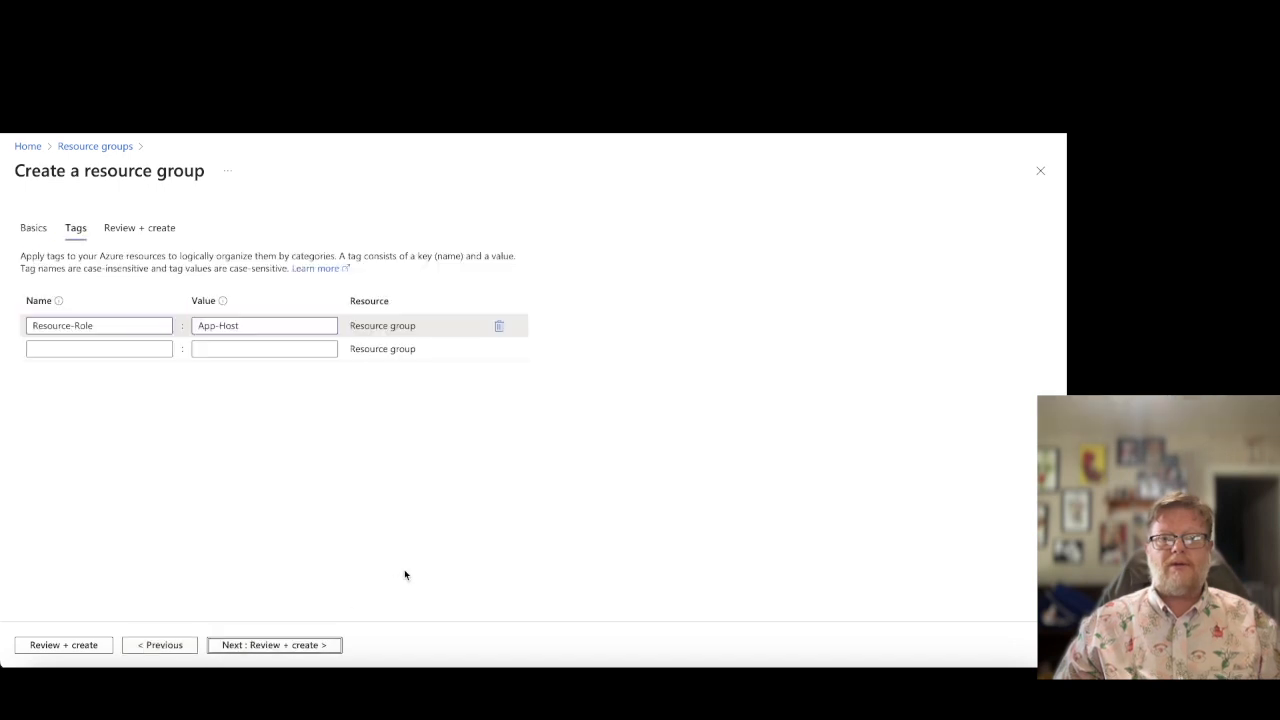
{"action": "left_click", "coordinate": [268, 650]}
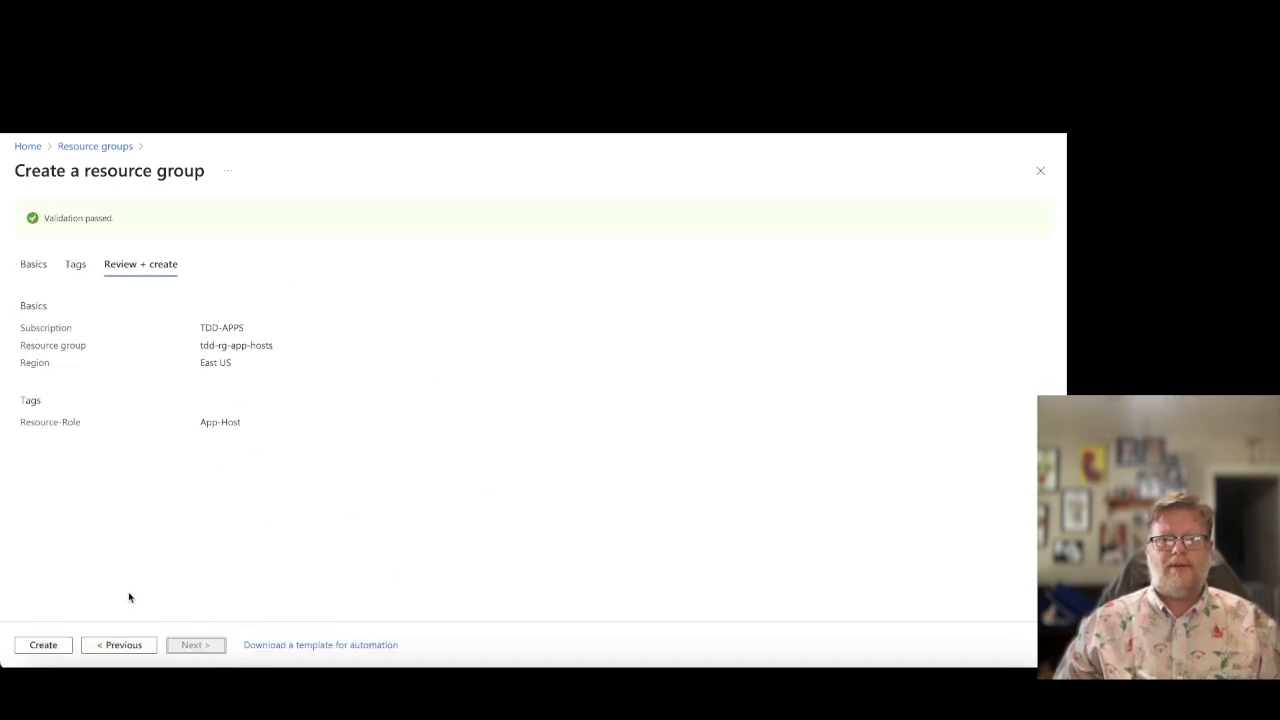
{"action": "left_click", "coordinate": [40, 650]}
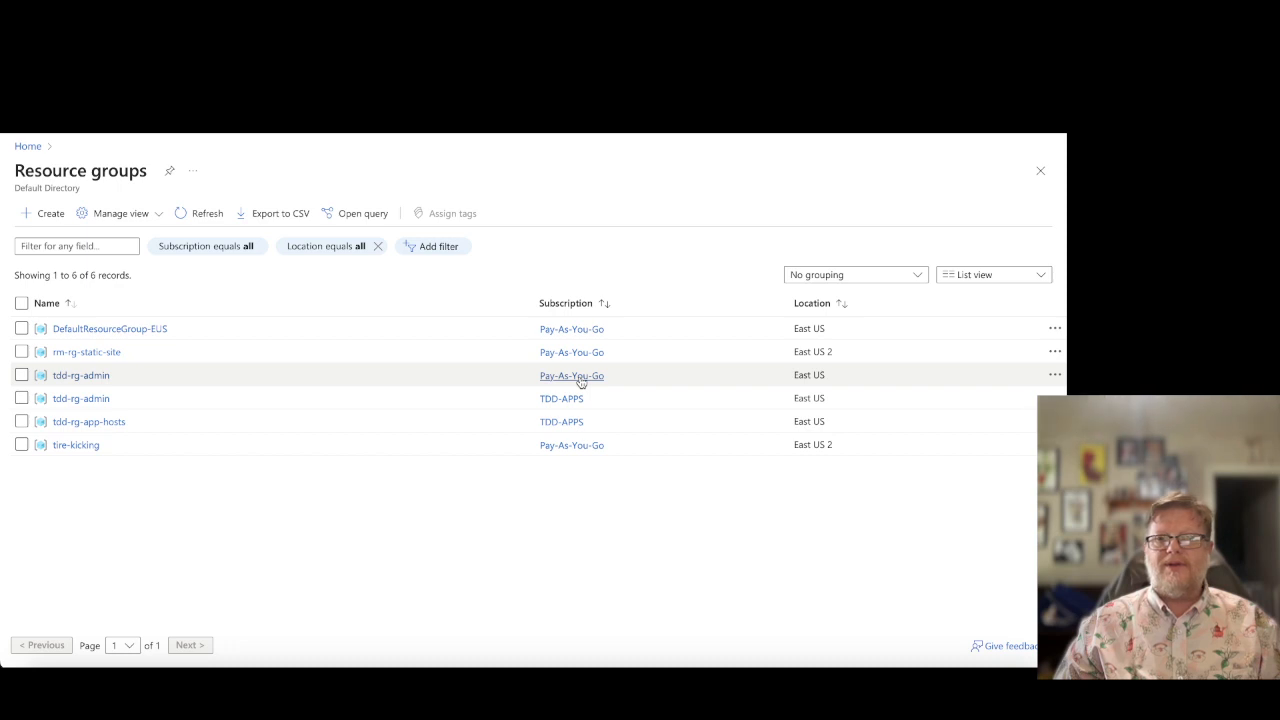
- Delete the tdd-rg-admin resource group under the Pay-As-You-Go subscription and refresh the list of resource groups
{"action": "left_click", "coordinate": [1054, 377]}
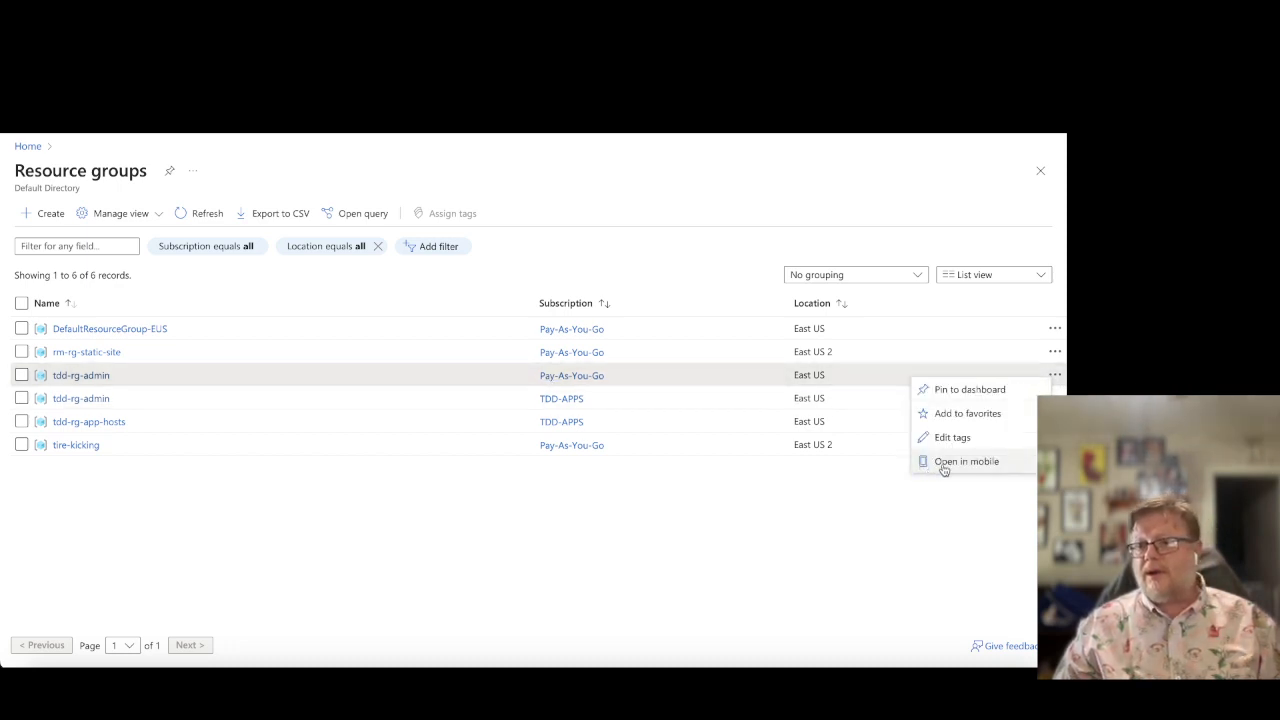
{"action": "left_click", "coordinate": [663, 471]}
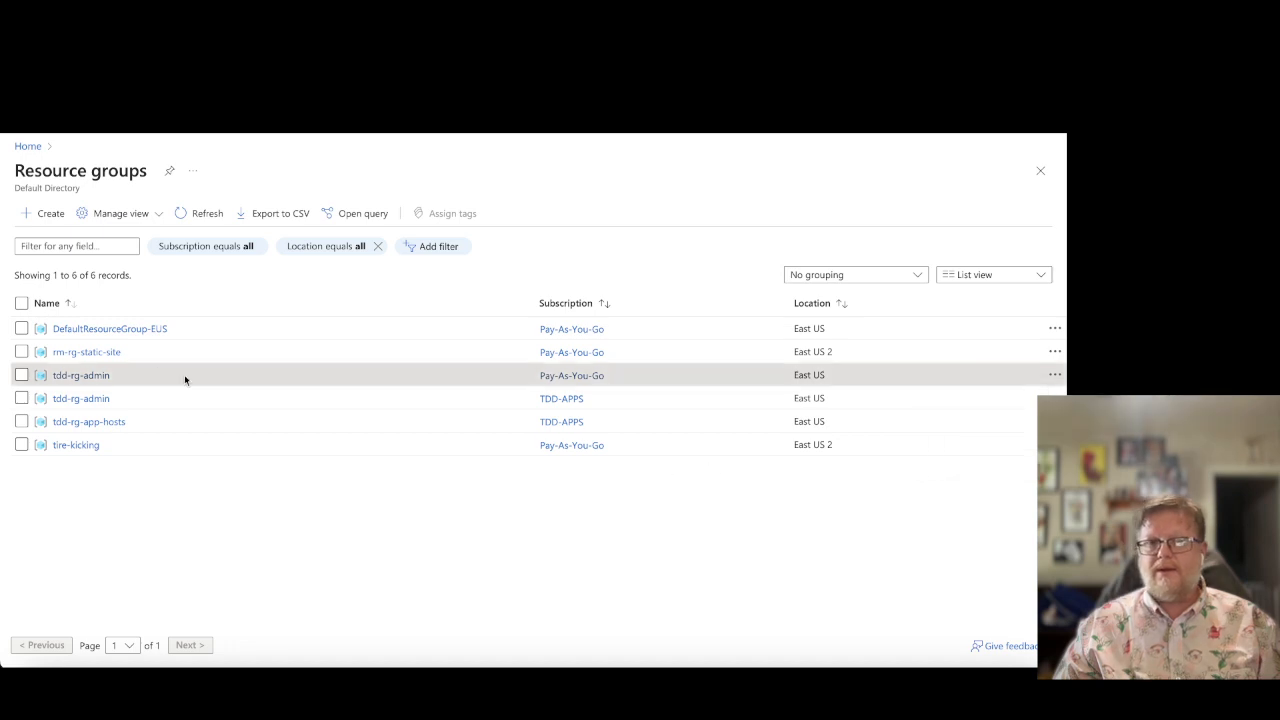
{"action": "left_click", "coordinate": [80, 376]}
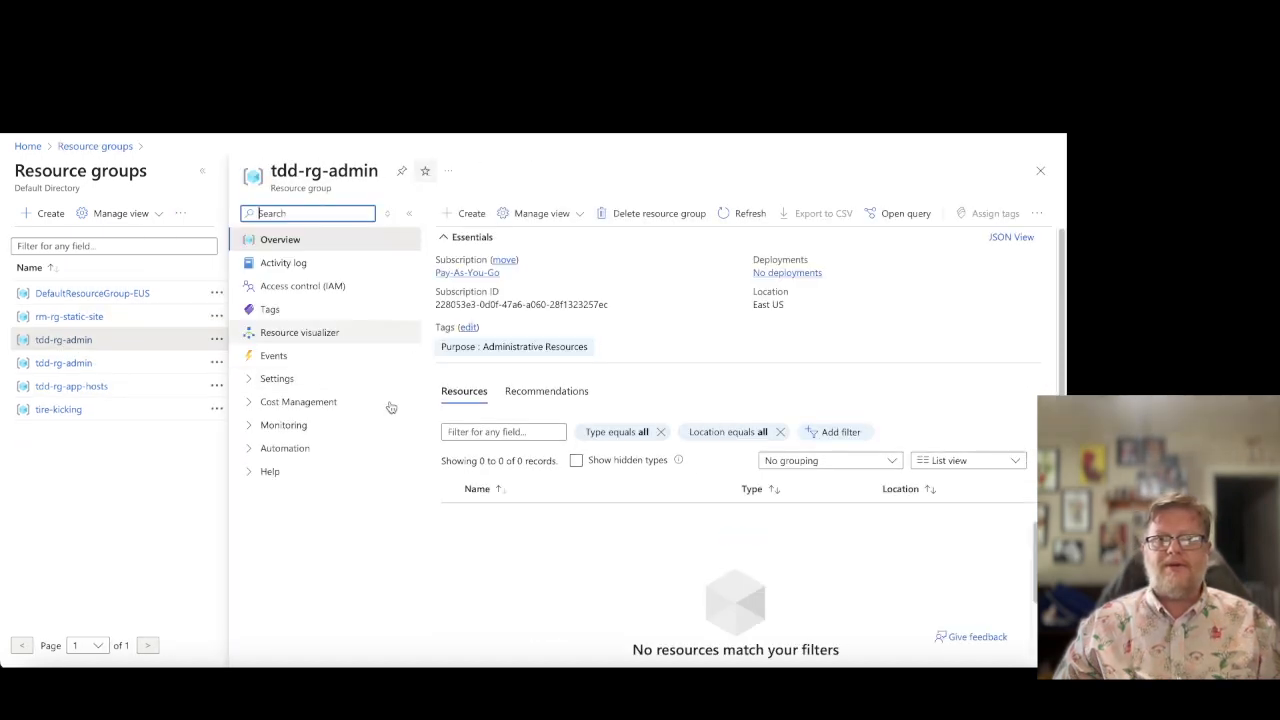
{"action": "left_click", "coordinate": [630, 213]}
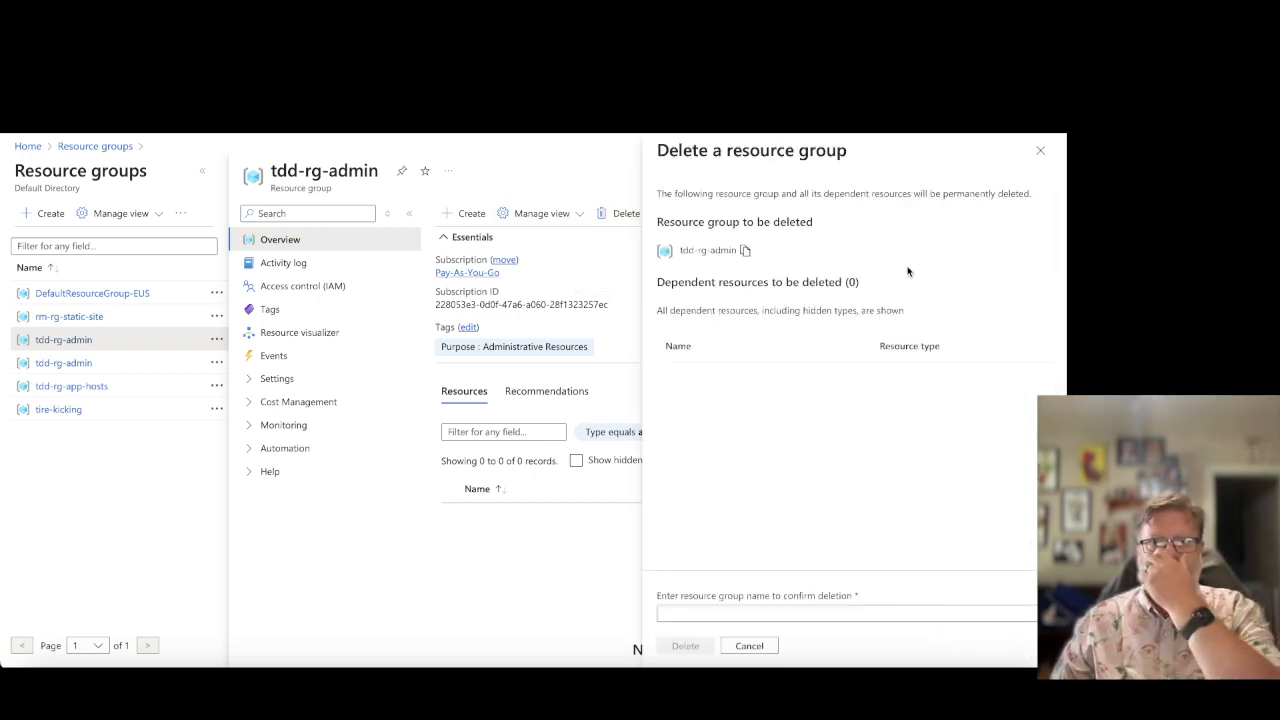
{"action": "left_click", "coordinate": [695, 613]}
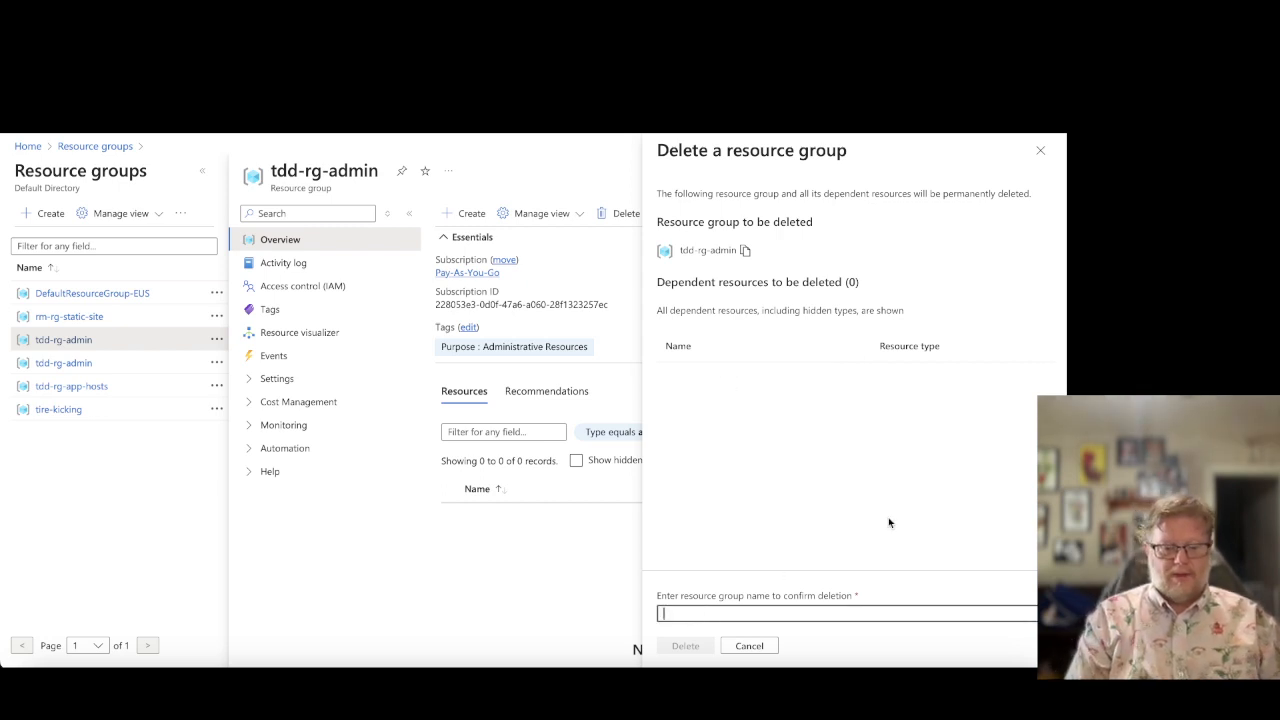
{"action": "type", "text": "t"}
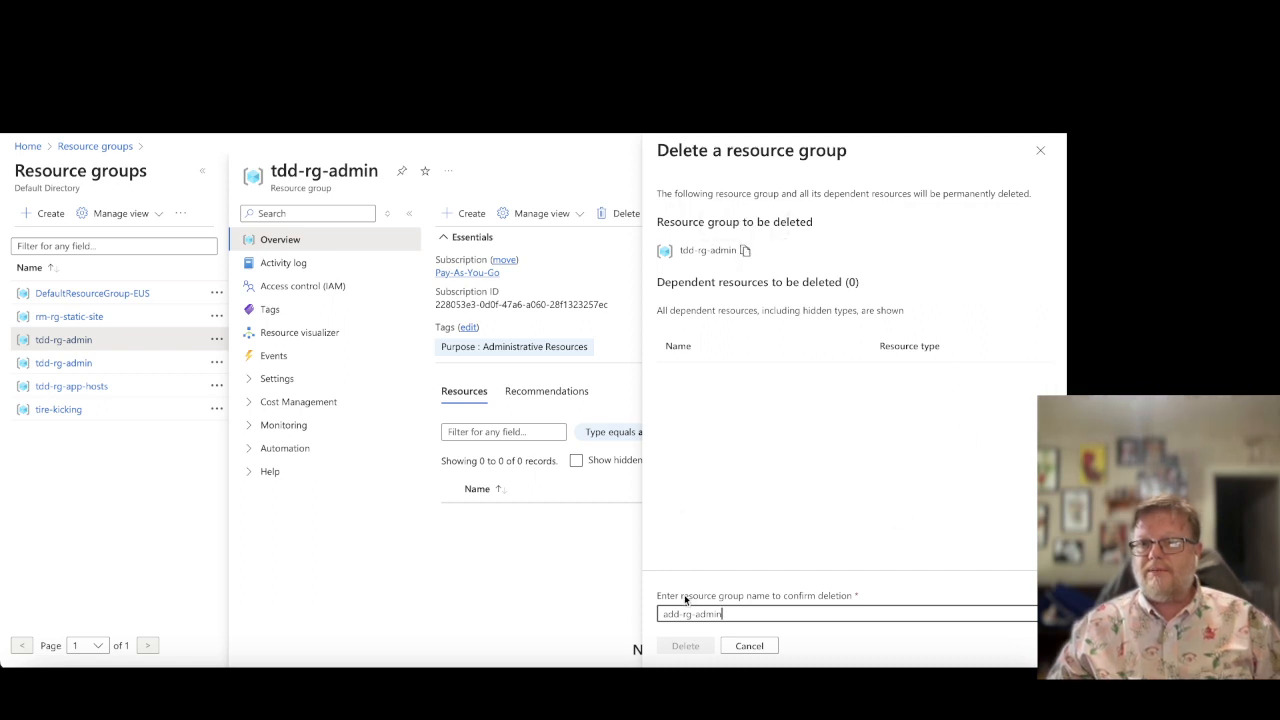
{"action": "type", "text": "tdd-rg-admin"}
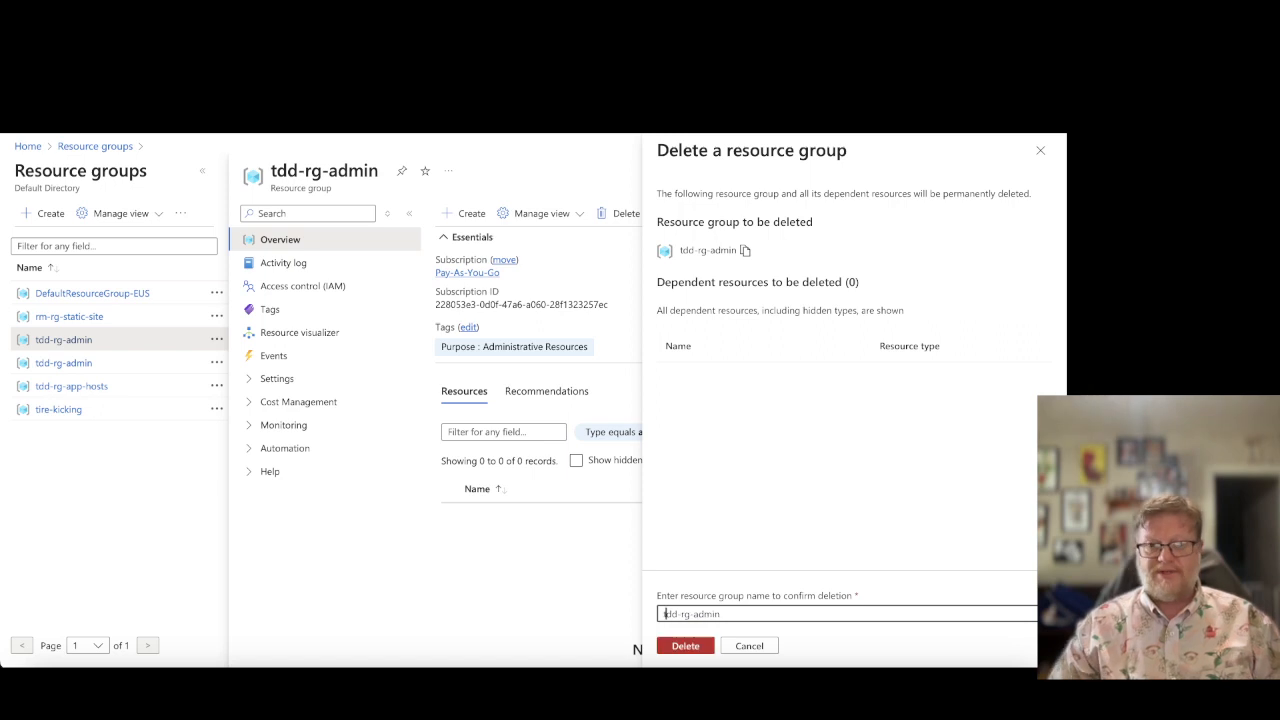
{"action": "left_click", "coordinate": [686, 646]}
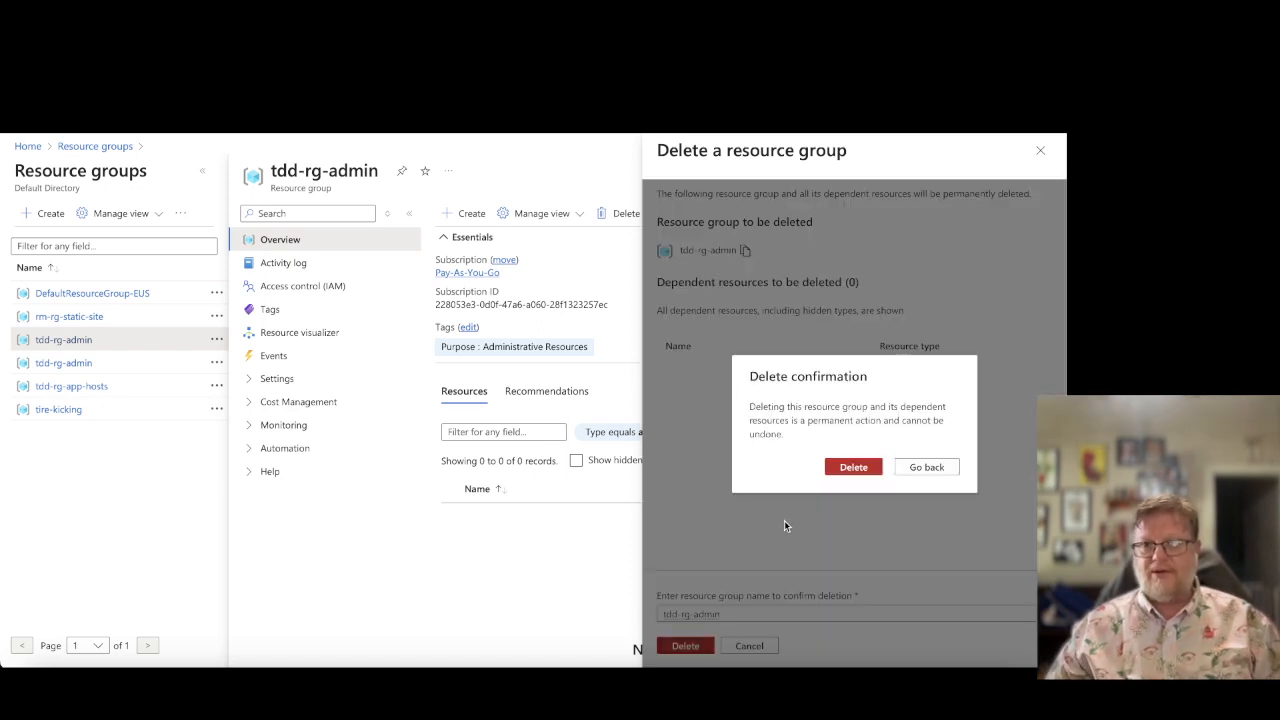
{"action": "left_click", "coordinate": [851, 466]}
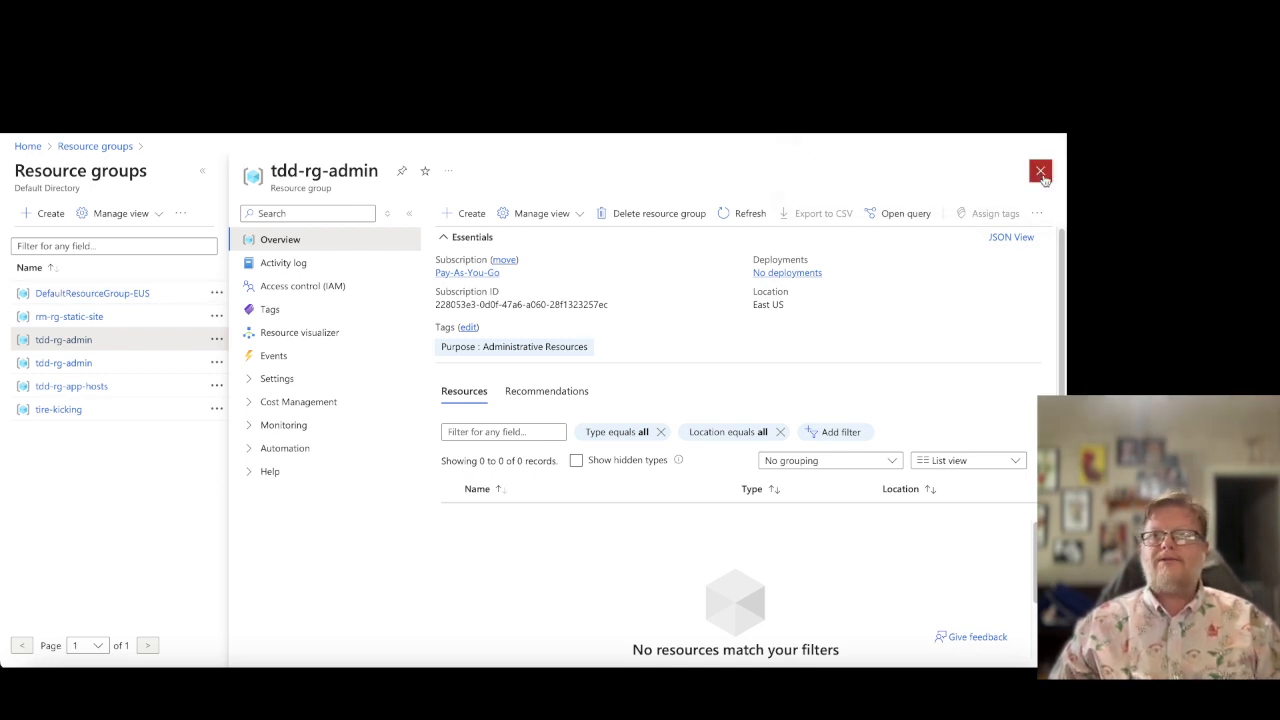
{"action": "left_click", "coordinate": [1041, 173]}
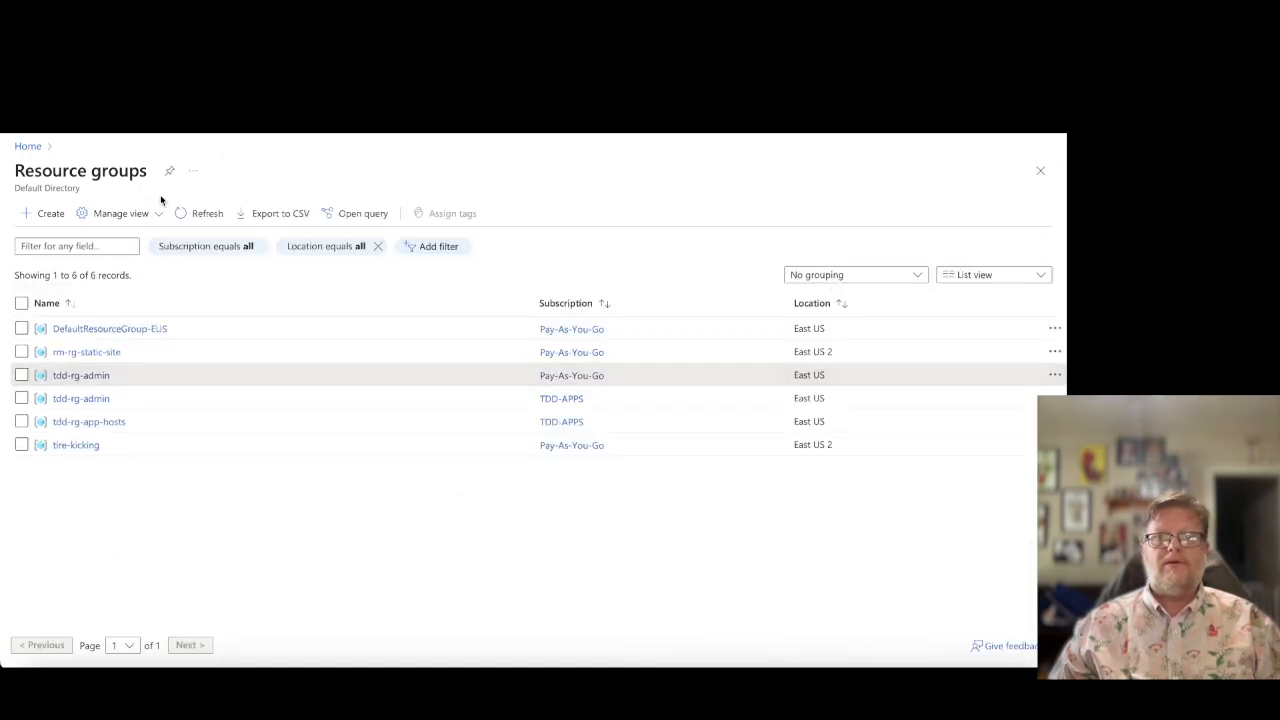
{"action": "left_click", "coordinate": [185, 213]}
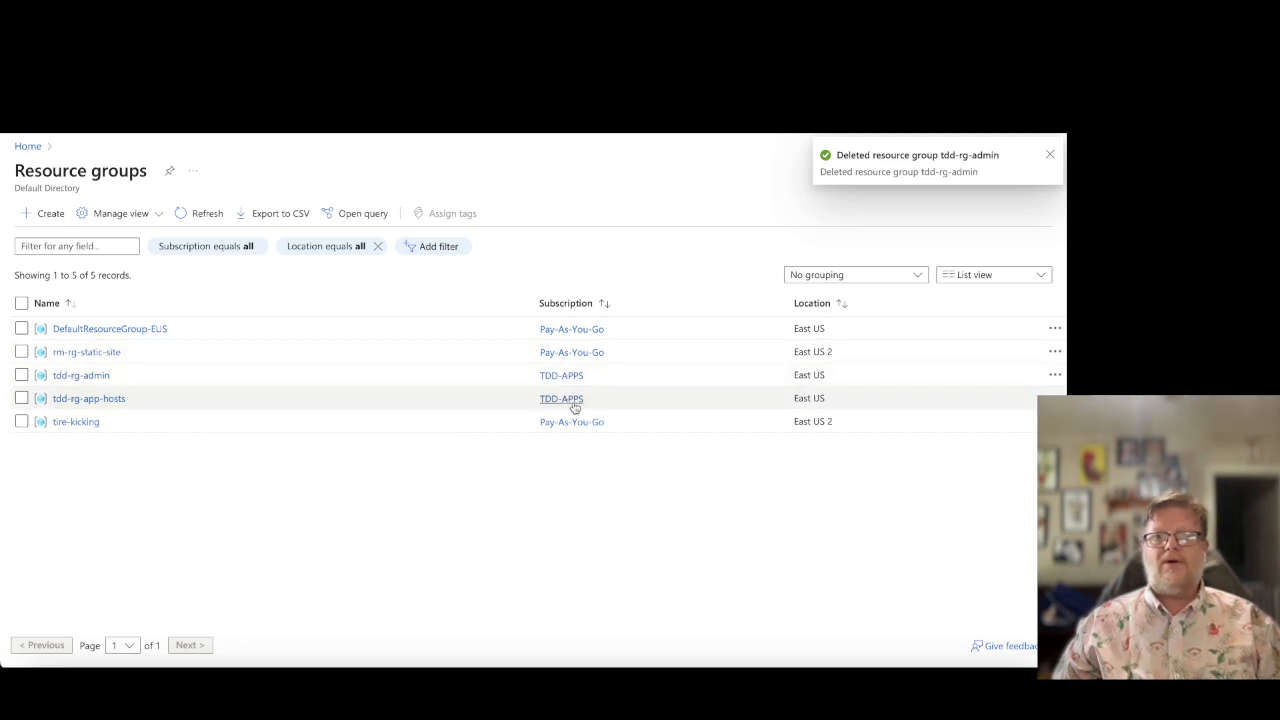
- Start a new resource group named tdd-rg-resources under the TDD-APPS subscription
{"action": "left_click", "coordinate": [42, 214]}
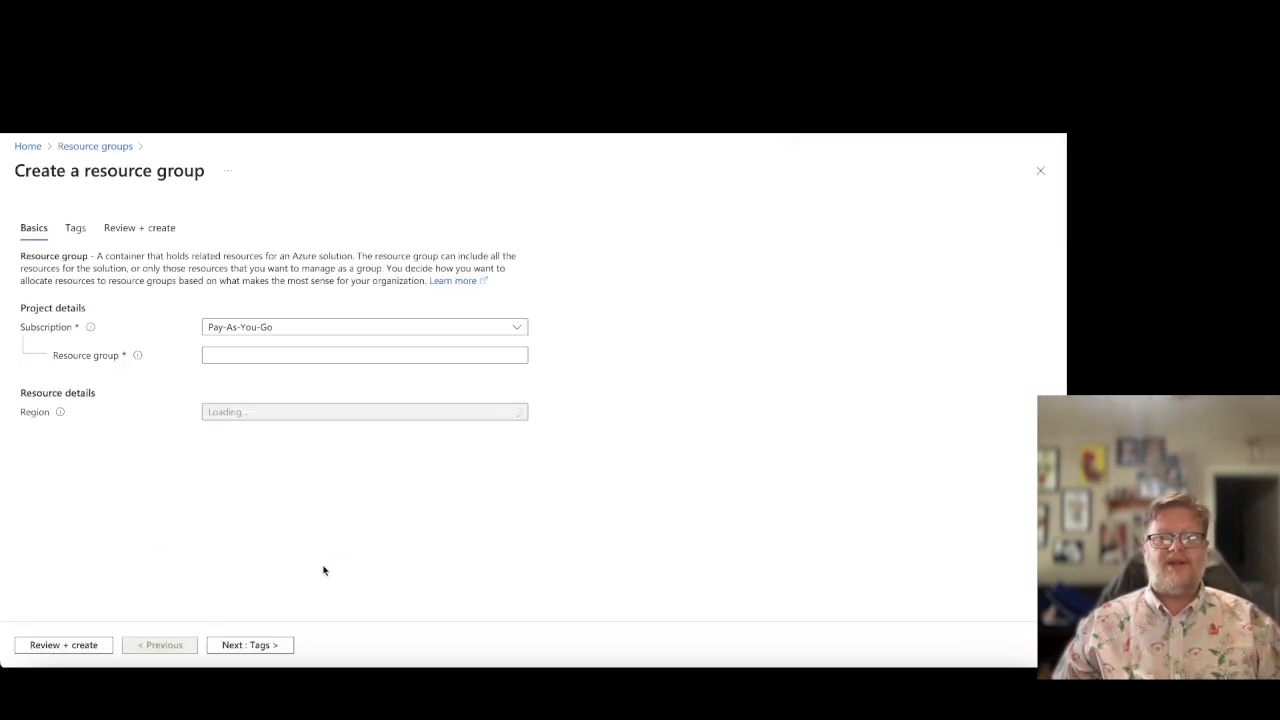
{"action": "left_click", "coordinate": [336, 331]}
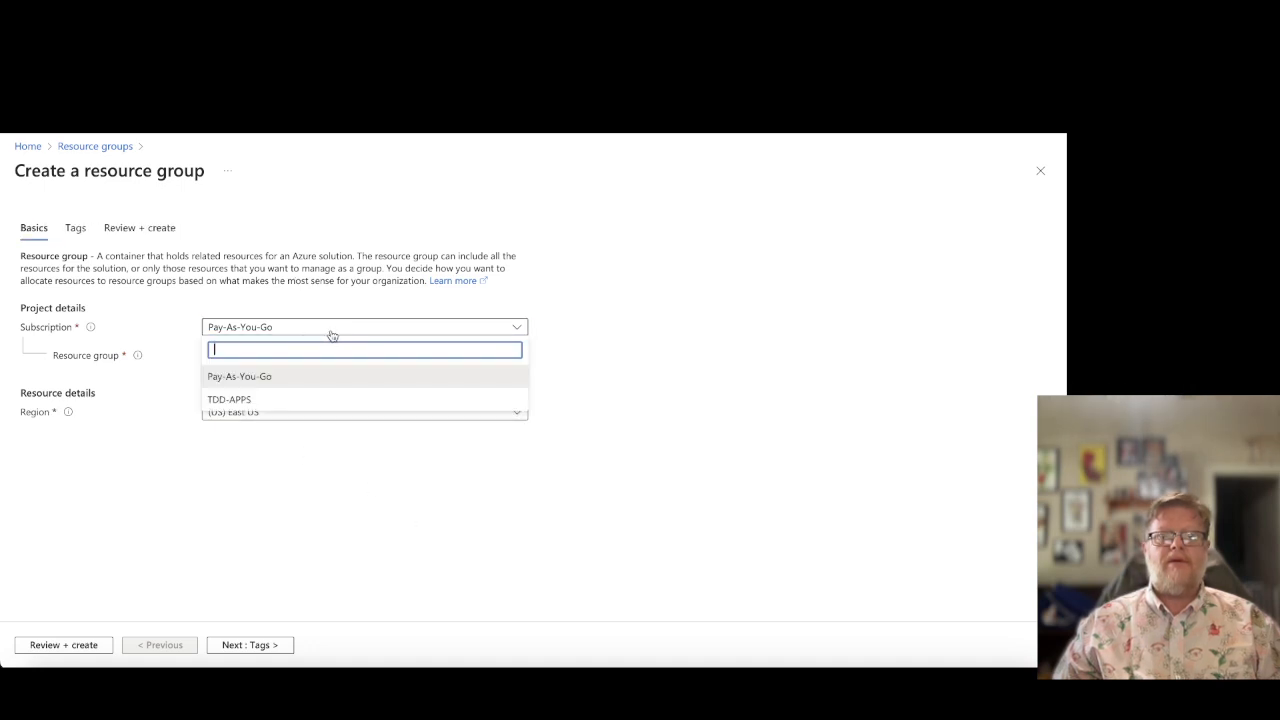
{"action": "left_click", "coordinate": [224, 400]}
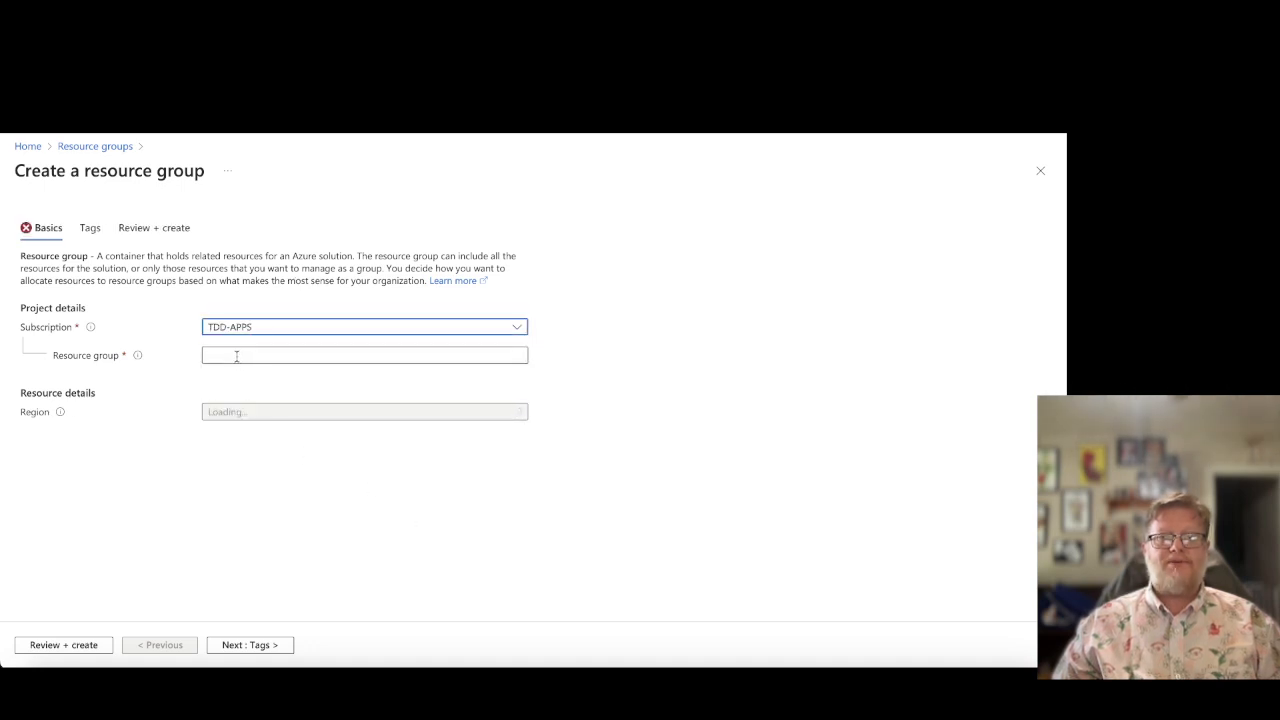
{"action": "left_click", "coordinate": [504, 359]}
{"action": "type", "text": "t"}
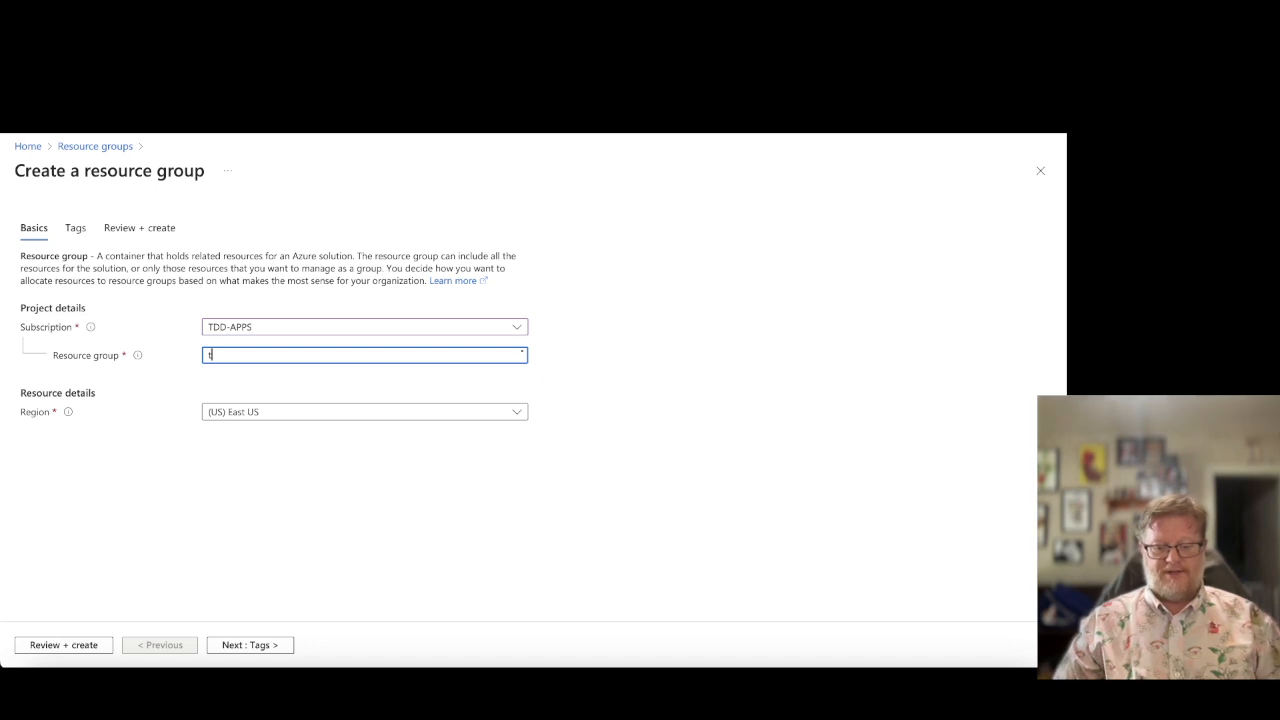
{"action": "type", "text": "dd-rg"}
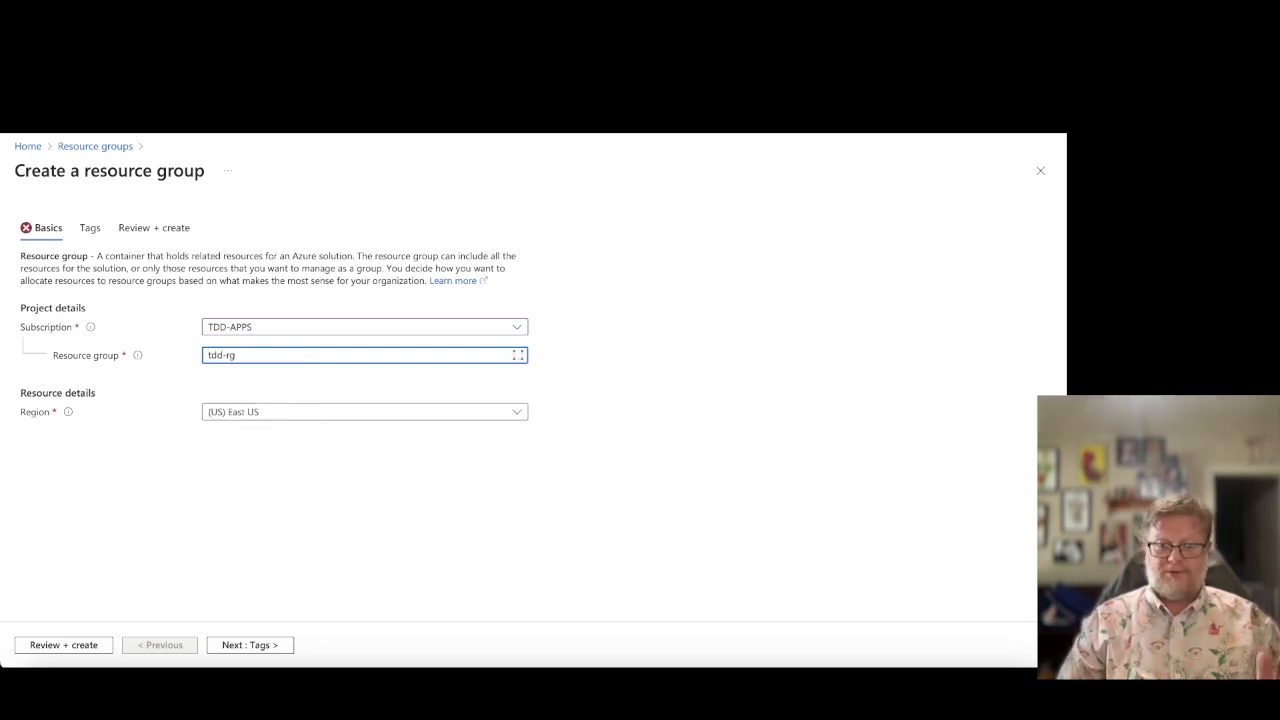
{"action": "type", "text": "-re"}
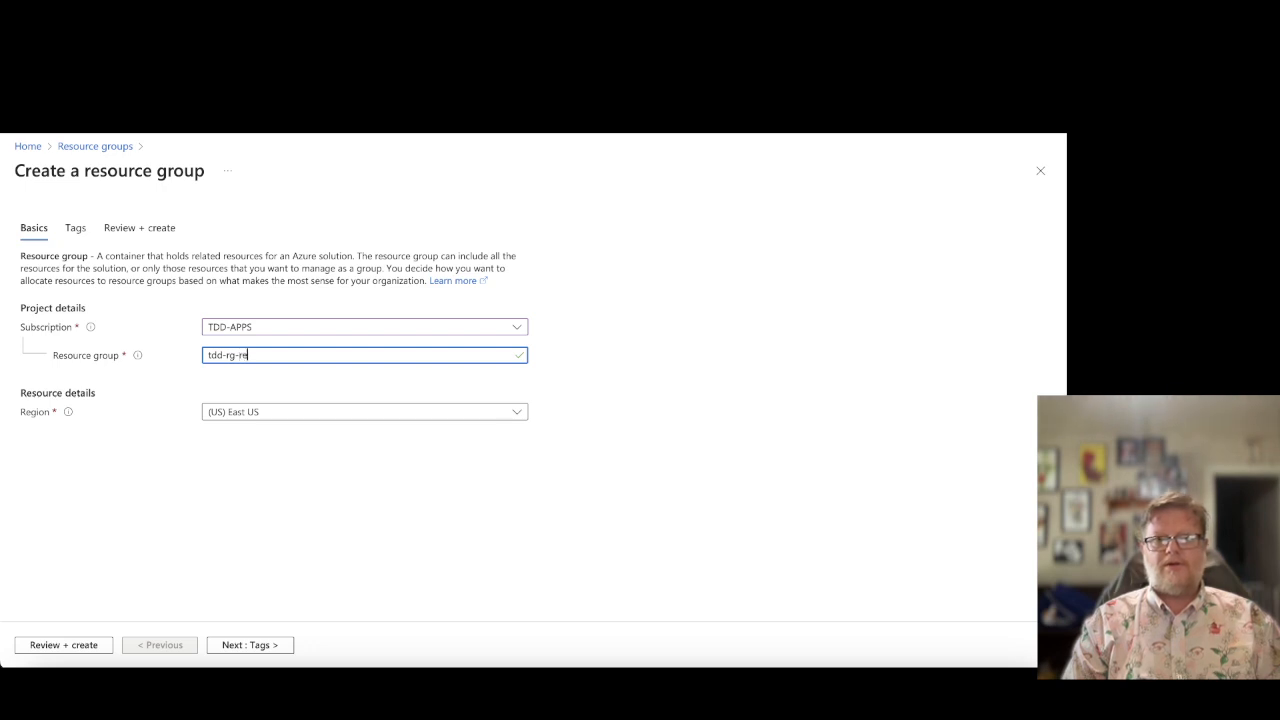
{"action": "type", "text": "sources"}
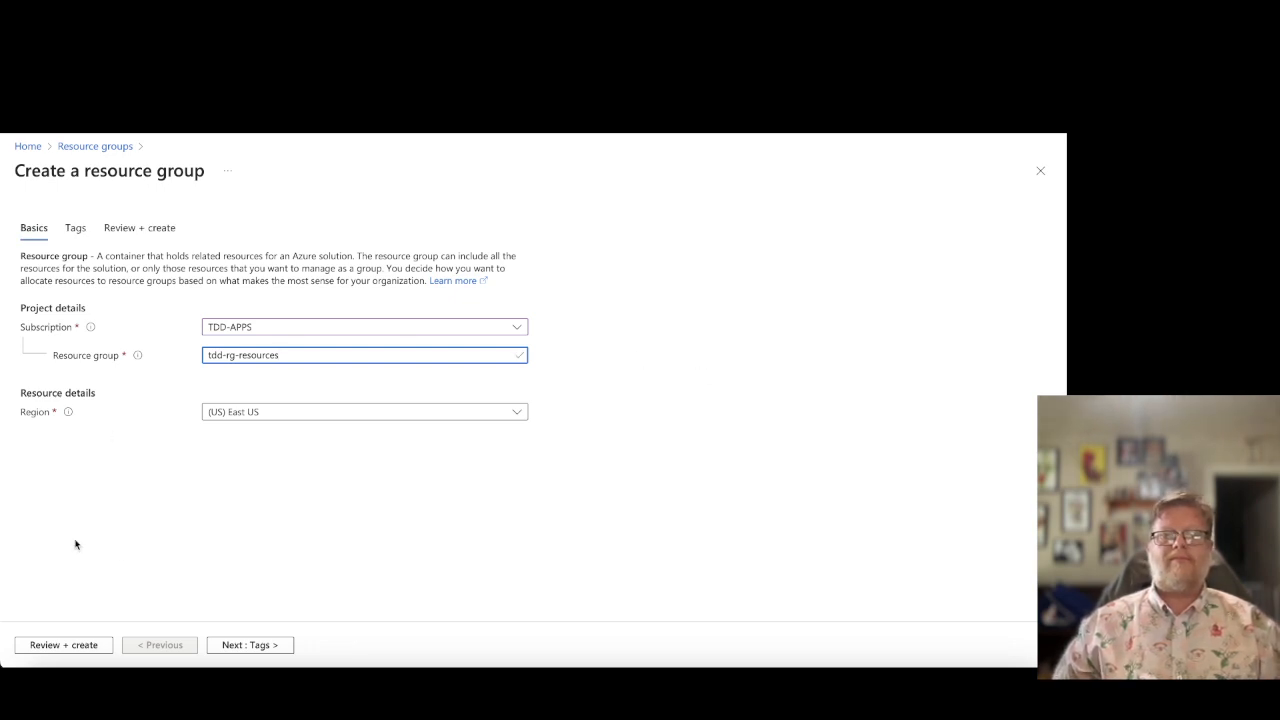
- Add a Resource-Role tag with the value Resource-Host to the new resource group and create the group
{"action": "left_click", "coordinate": [257, 645]}
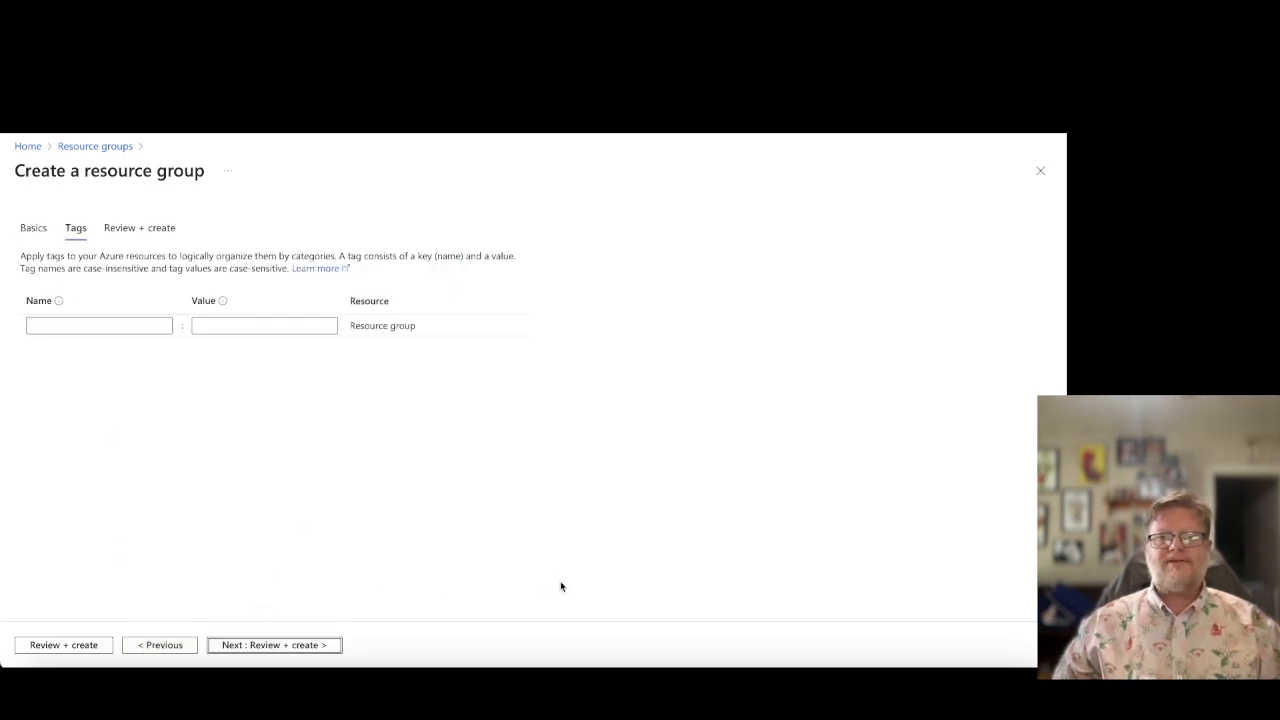
{"action": "left_click", "coordinate": [54, 324]}
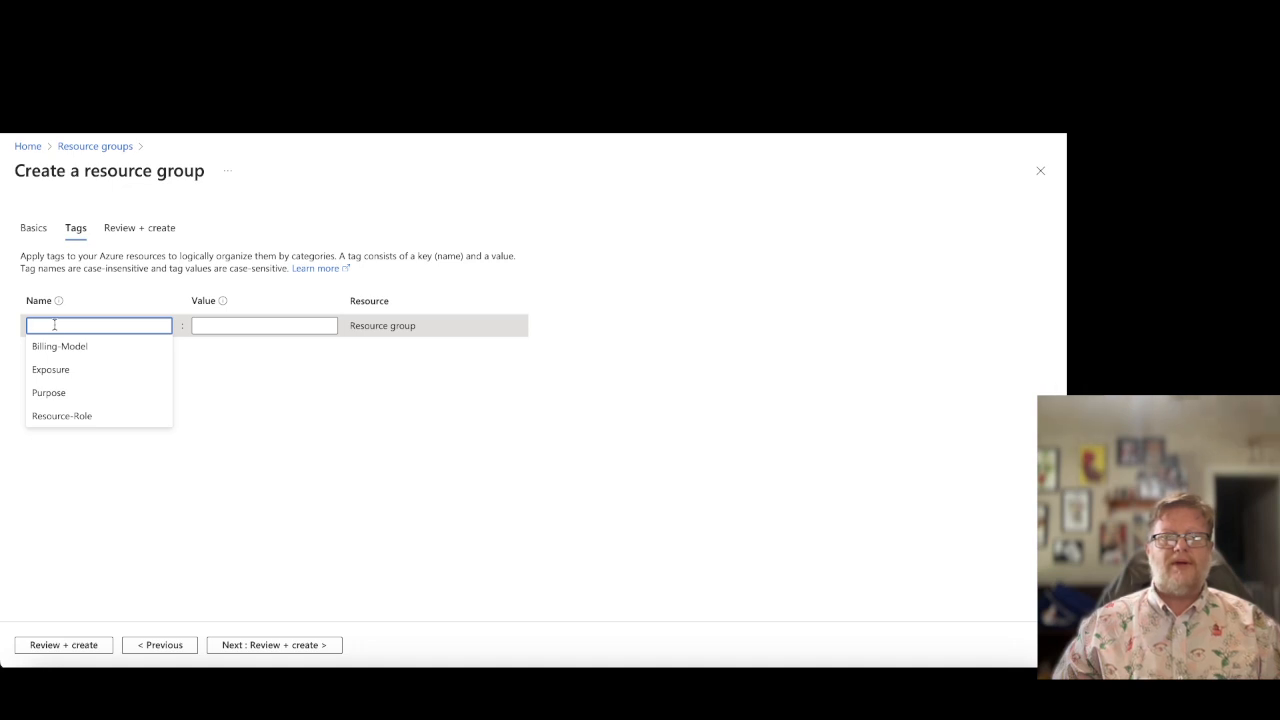
{"action": "left_click", "coordinate": [58, 416]}
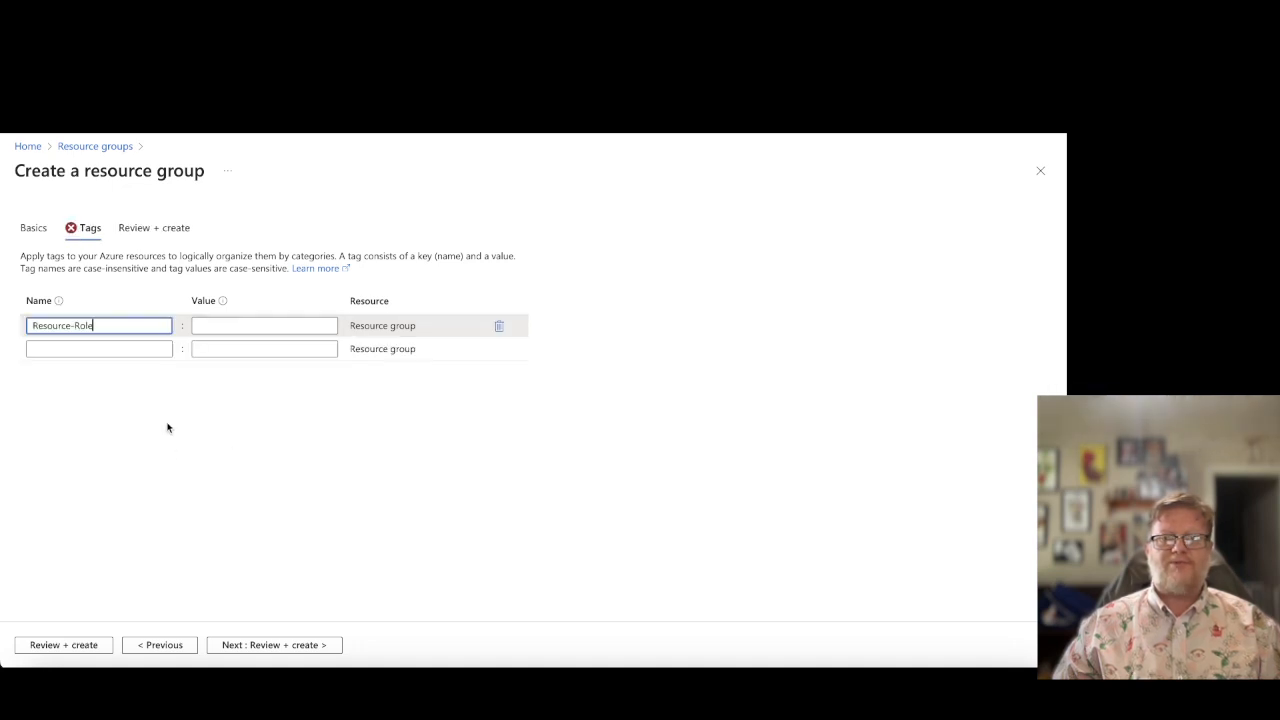
{"action": "left_click", "coordinate": [224, 331]}
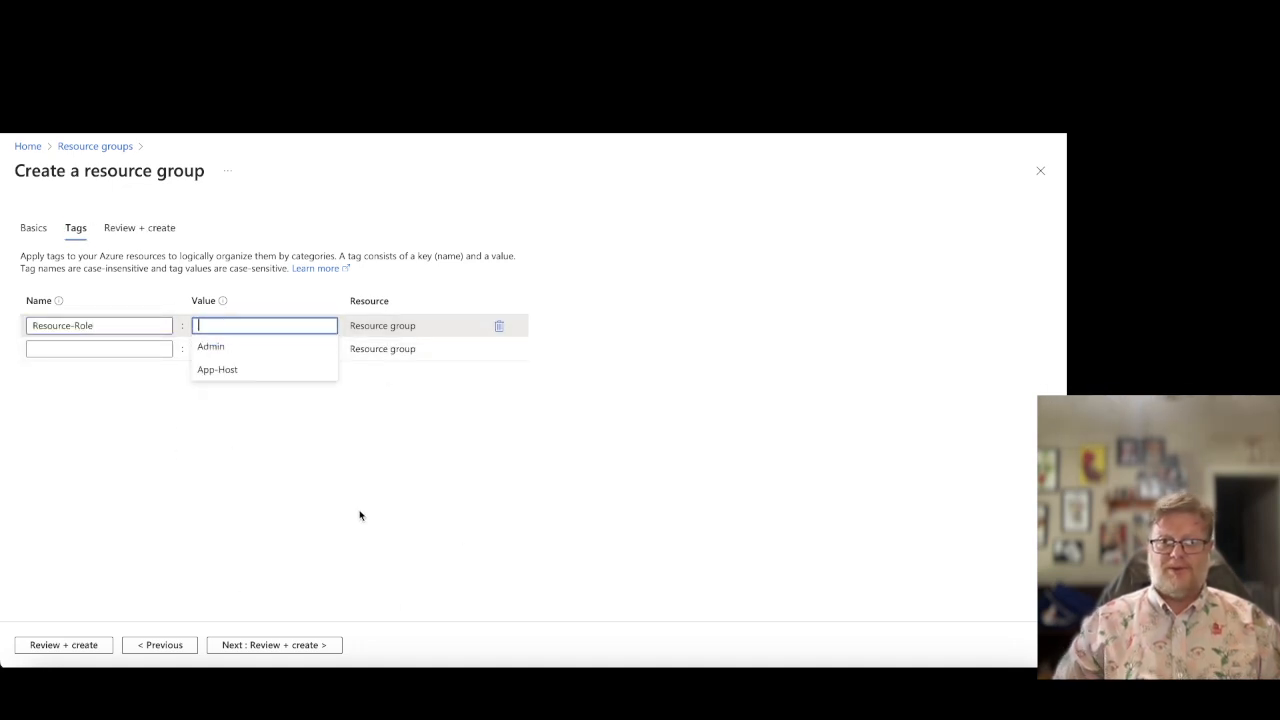
{"action": "type", "text": "Re"}
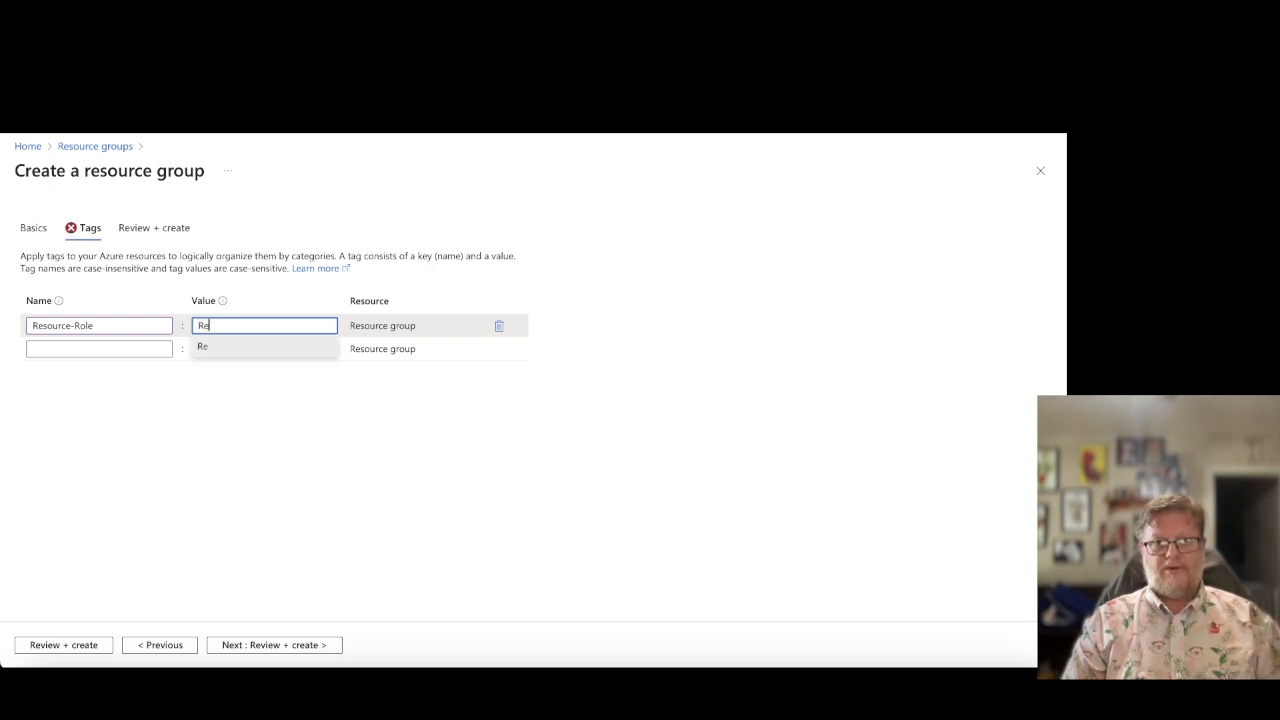
{"action": "type", "text": "source-"}
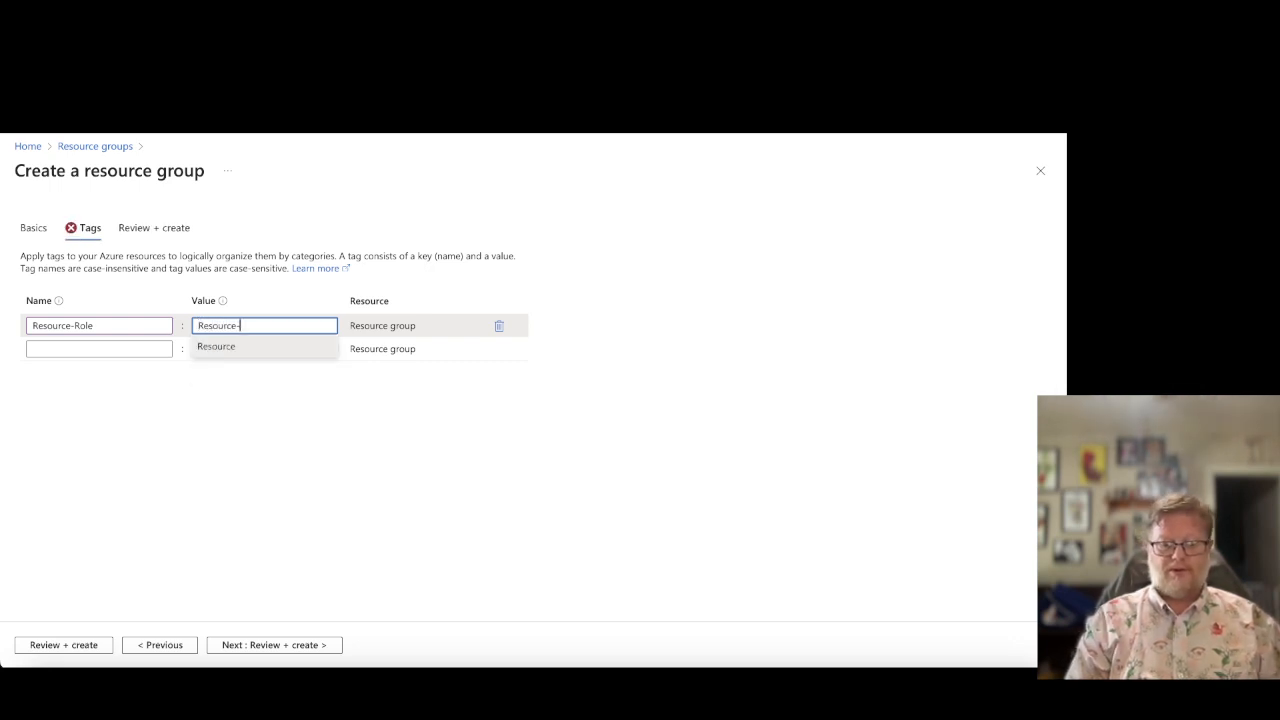
{"action": "type", "text": "Host"}
{"action": "left_click", "coordinate": [522, 429]}
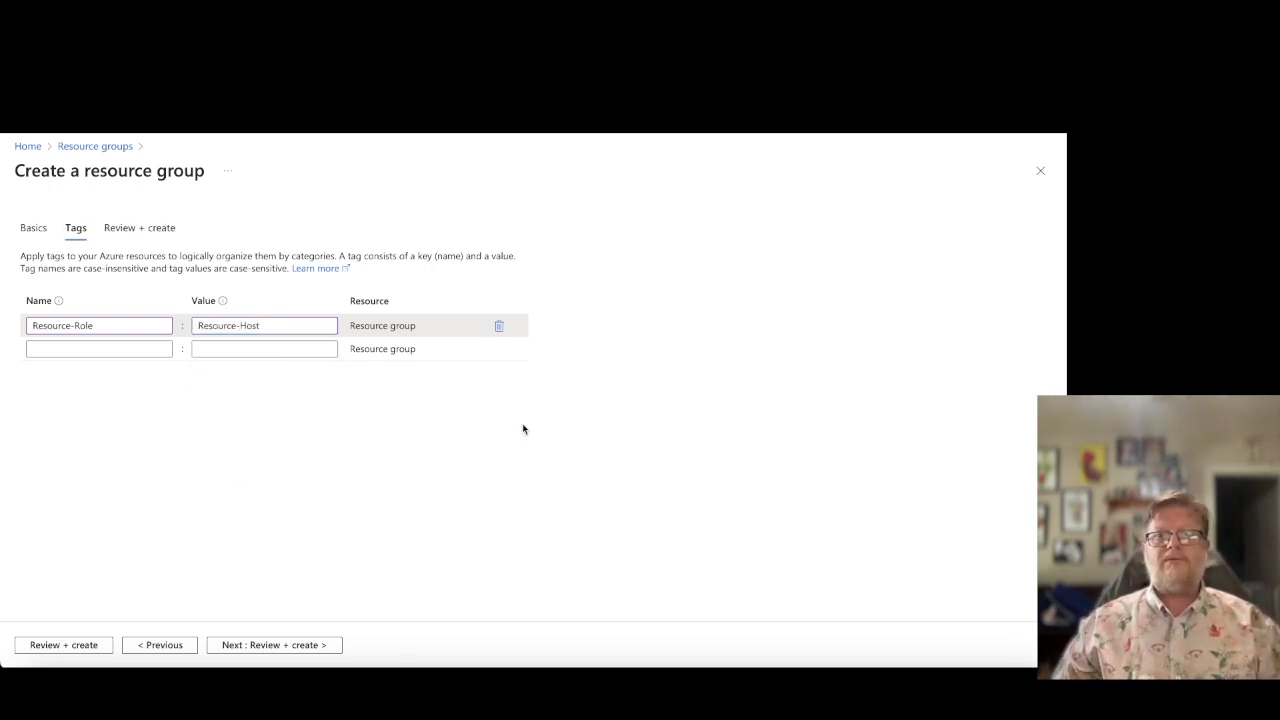
{"action": "left_click", "coordinate": [270, 645]}
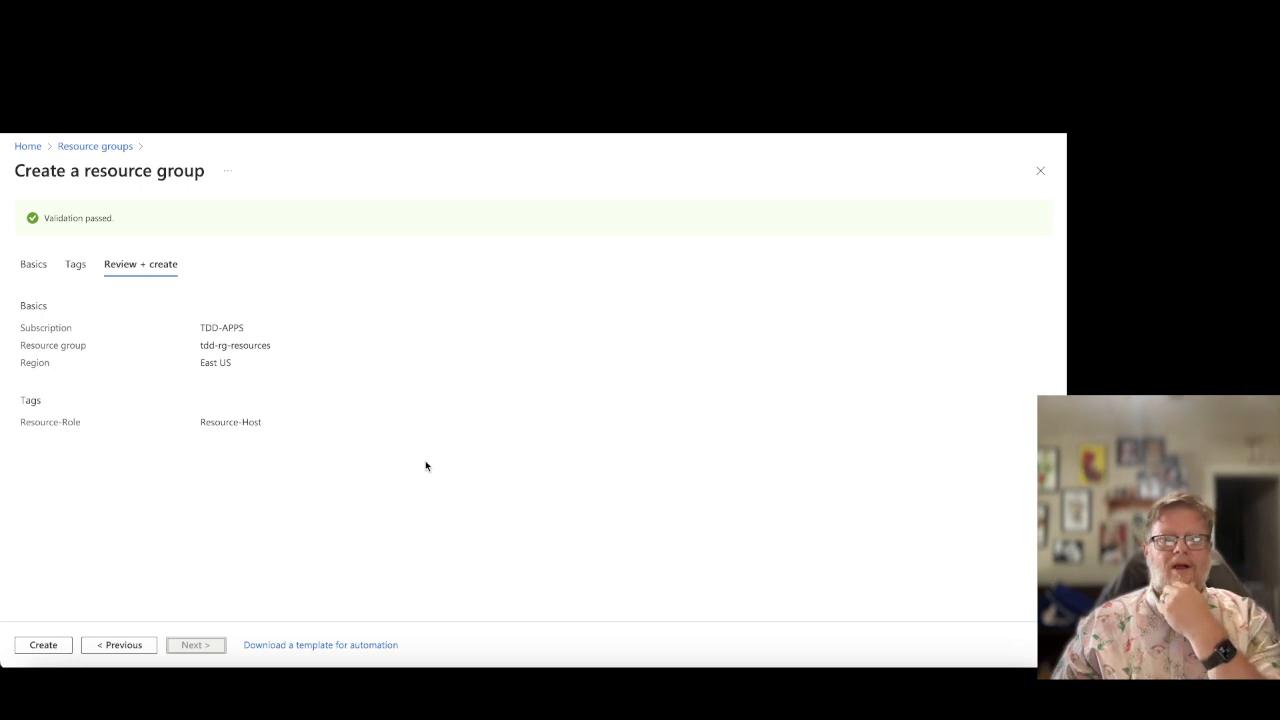
{"action": "left_click", "coordinate": [40, 648]}
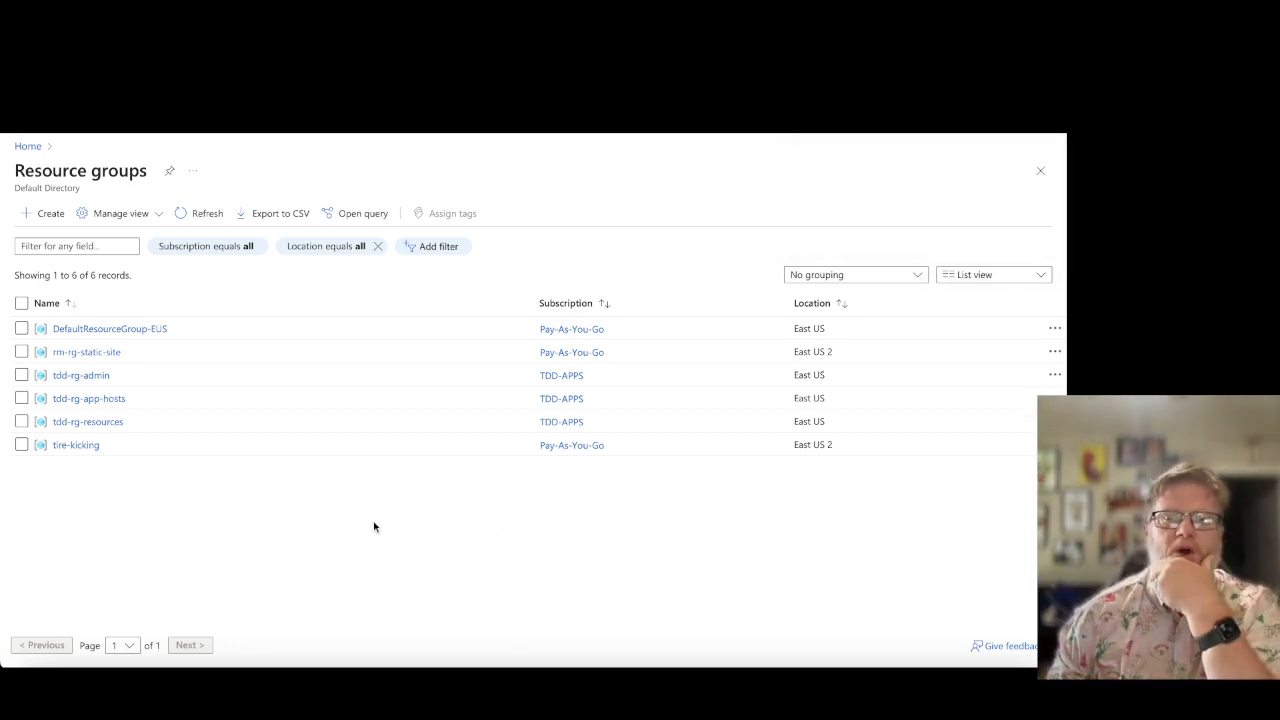
- Open the tdd-rg-admin group, and in the PowerPoint deployment diagram change the Product subscription's title to Azure Subscription (TDD-APPS)
{"action": "left_click", "coordinate": [88, 375]}
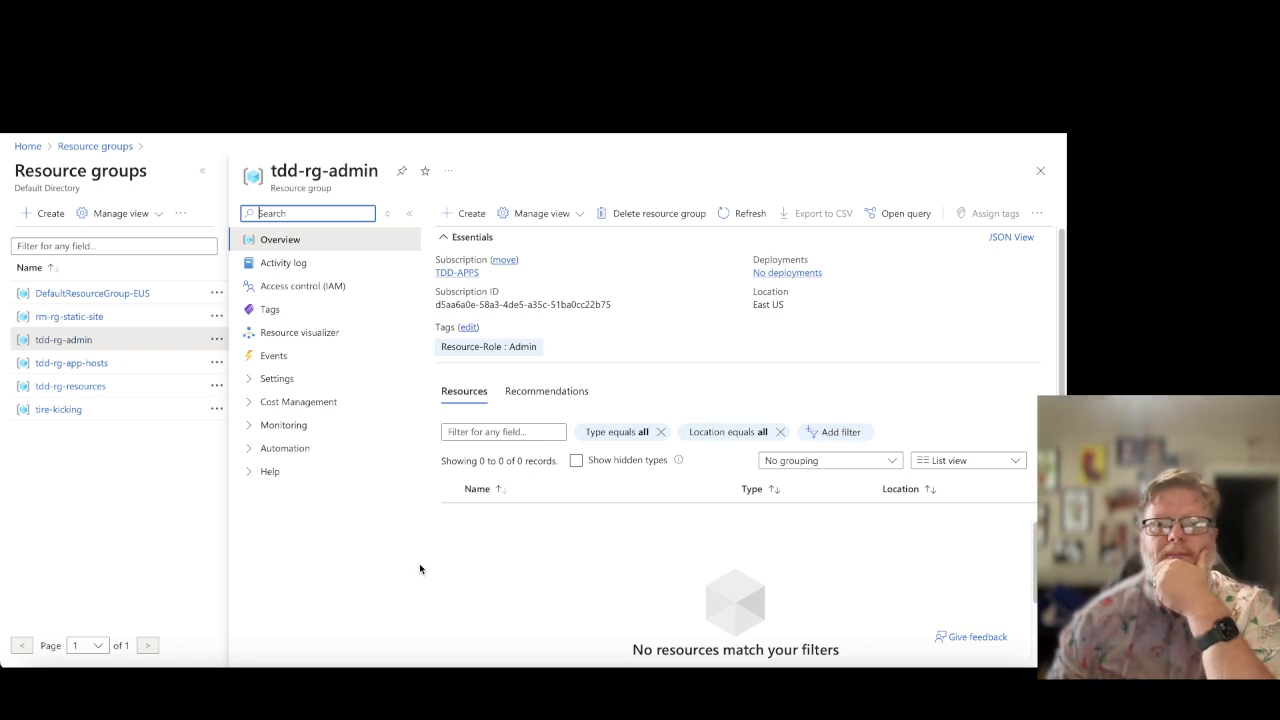
{"action": "left_click", "coordinate": [918, 690]}
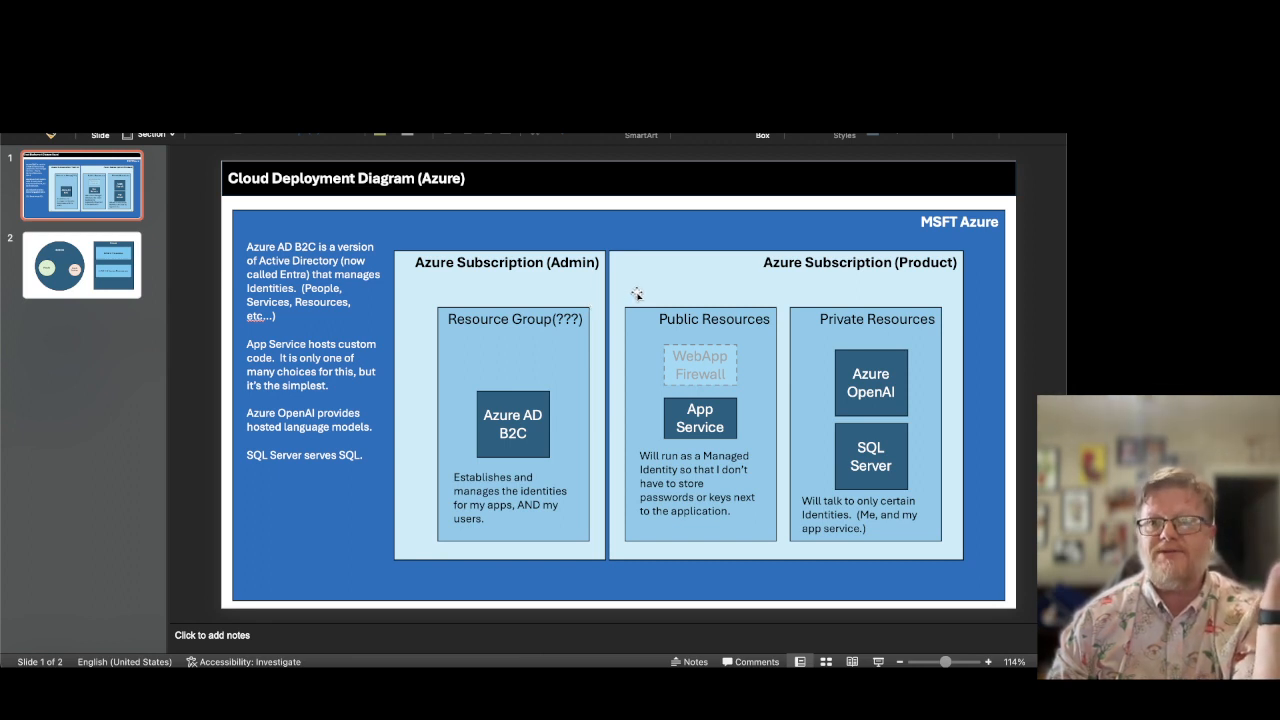
{"action": "left_click", "coordinate": [903, 261]}
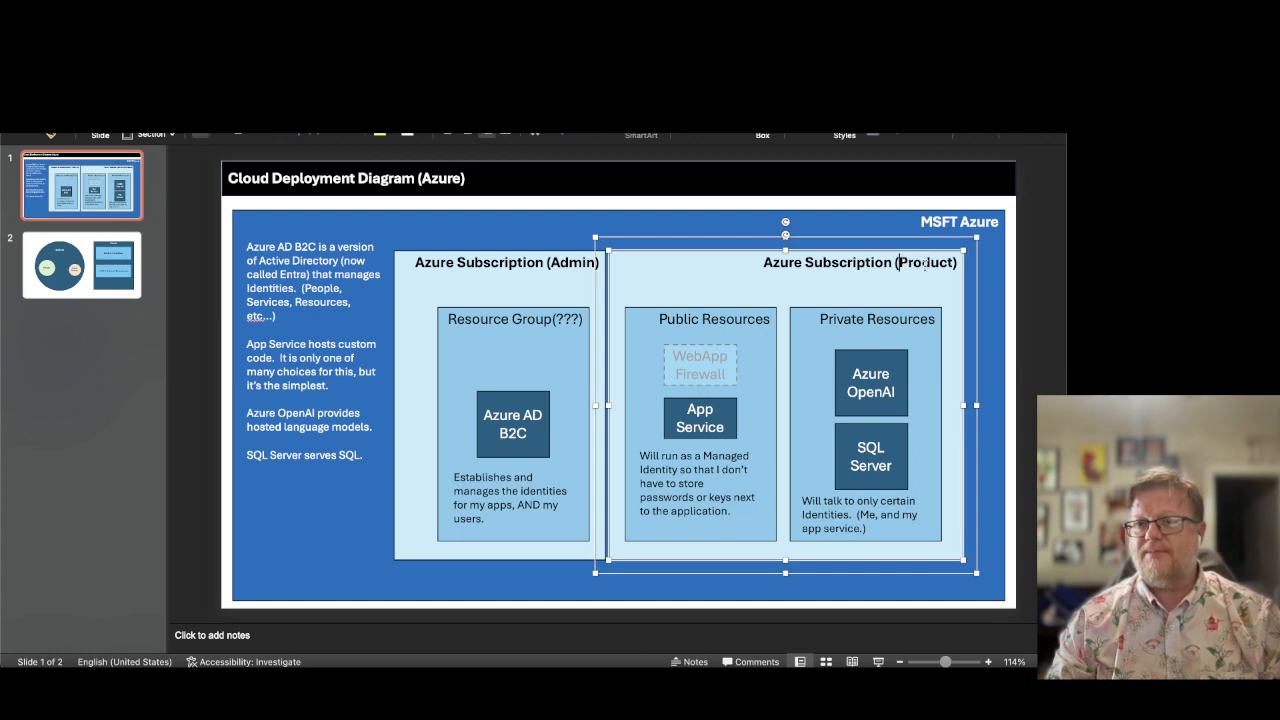
{"action": "left_click", "coordinate": [954, 262], "text": "shift"}
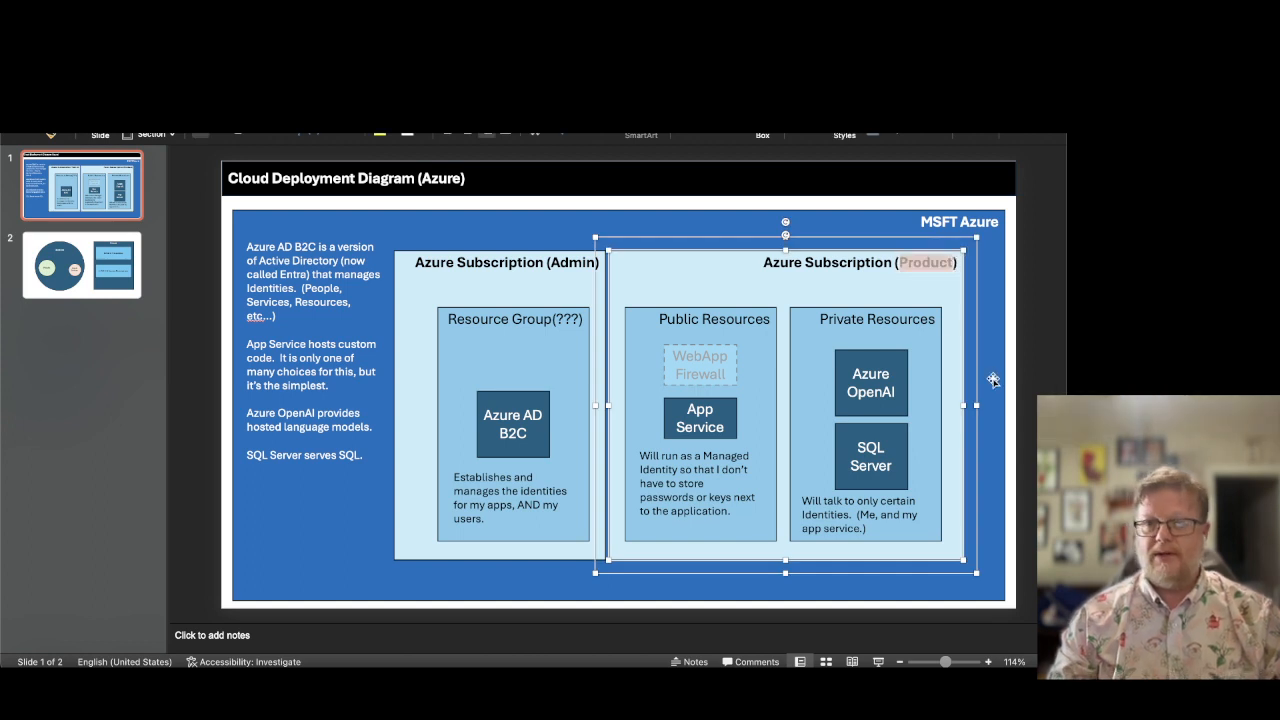
{"action": "type", "text": "TDDD"}
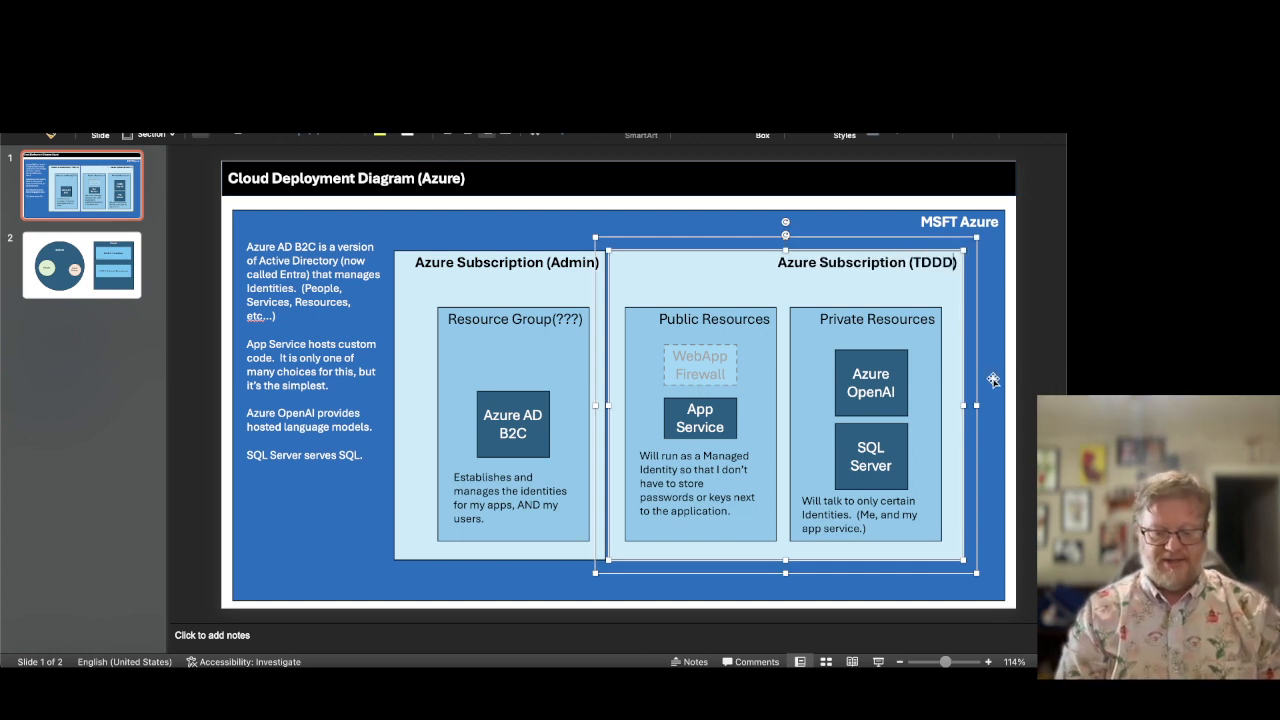
{"action": "key", "text": "BackSpace"}
{"action": "type", "text": "-APPS"}
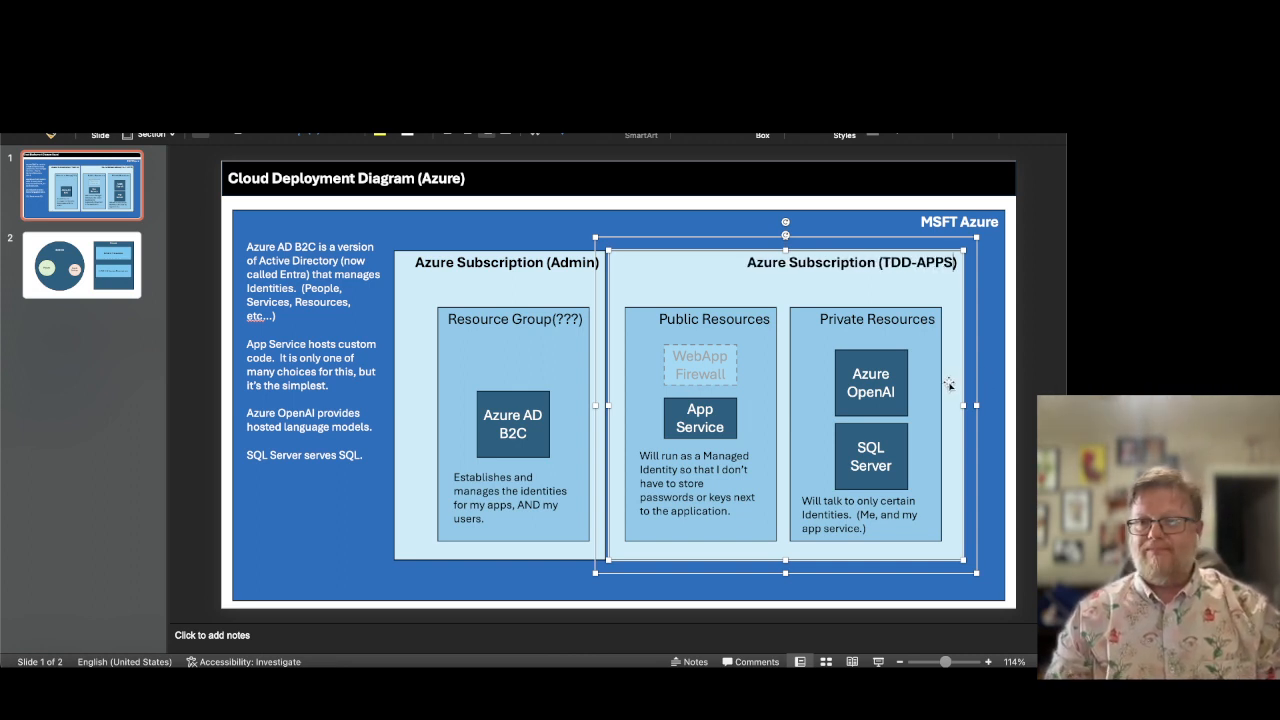
- Rename the diagram's Private Resources box to tdd-rg-resources, checking the group's name in the Azure portal
{"action": "left_click", "coordinate": [822, 318]}
{"action": "left_click_drag", "start_coordinate": [821, 318], "coordinate": [937, 318]}
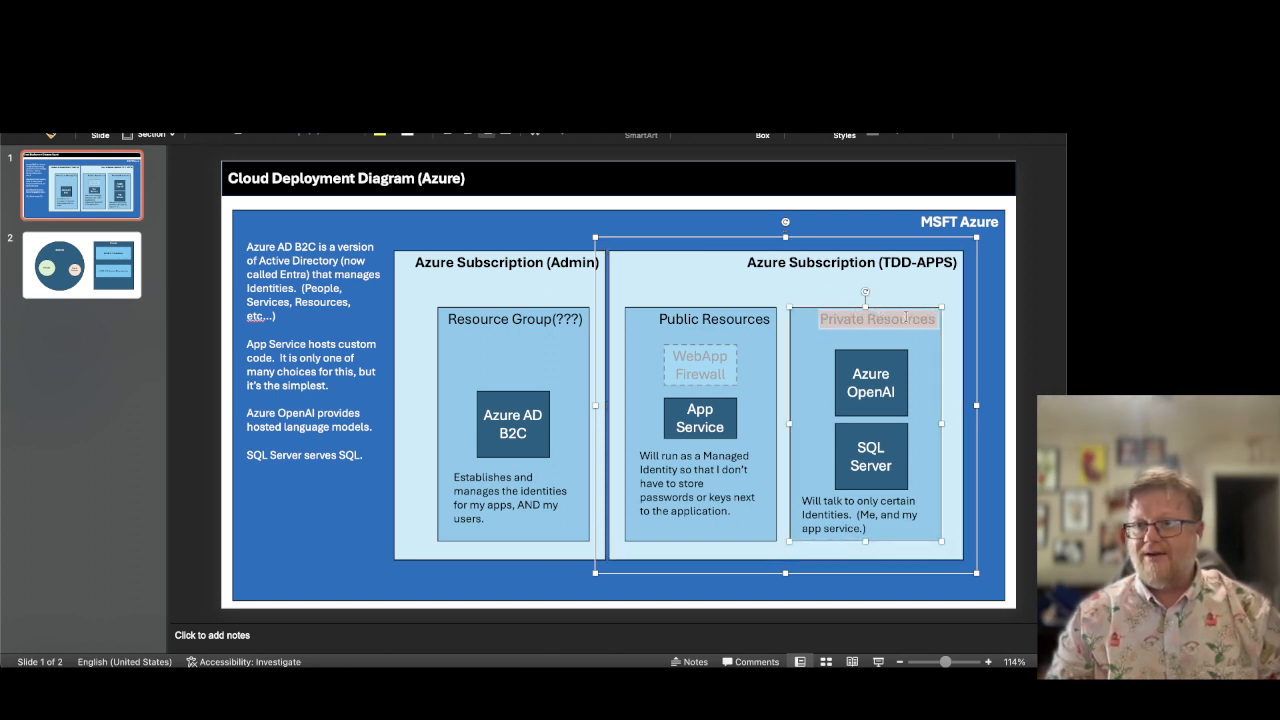
{"action": "type", "text": "Tdd-rg-"}
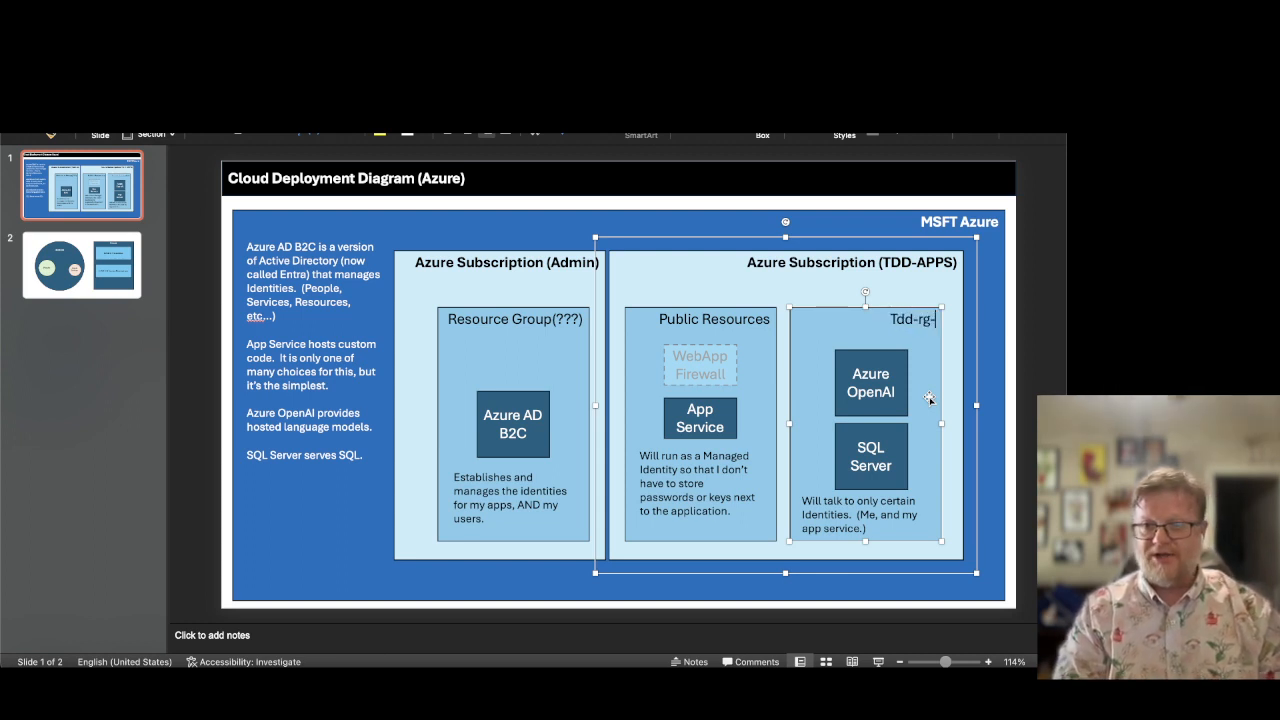
{"action": "key", "text": "Home"}
{"action": "key", "text": "shift+Right"}
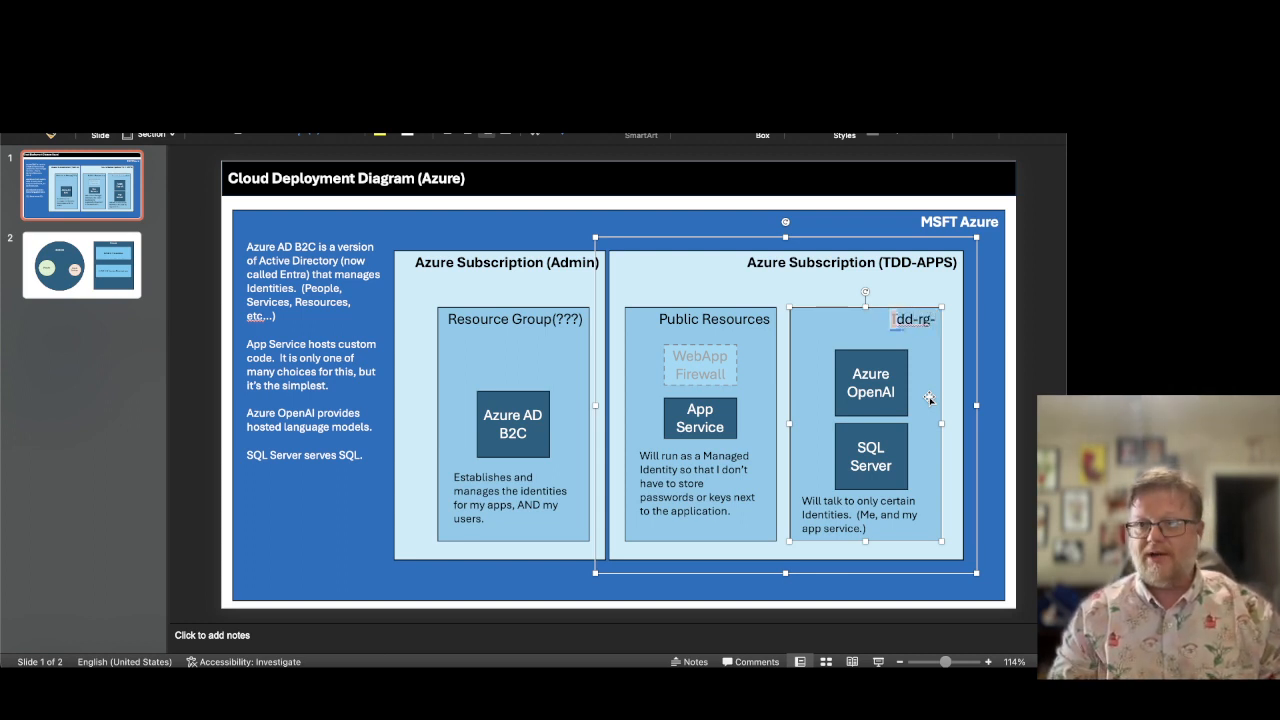
{"action": "type", "text": "t"}
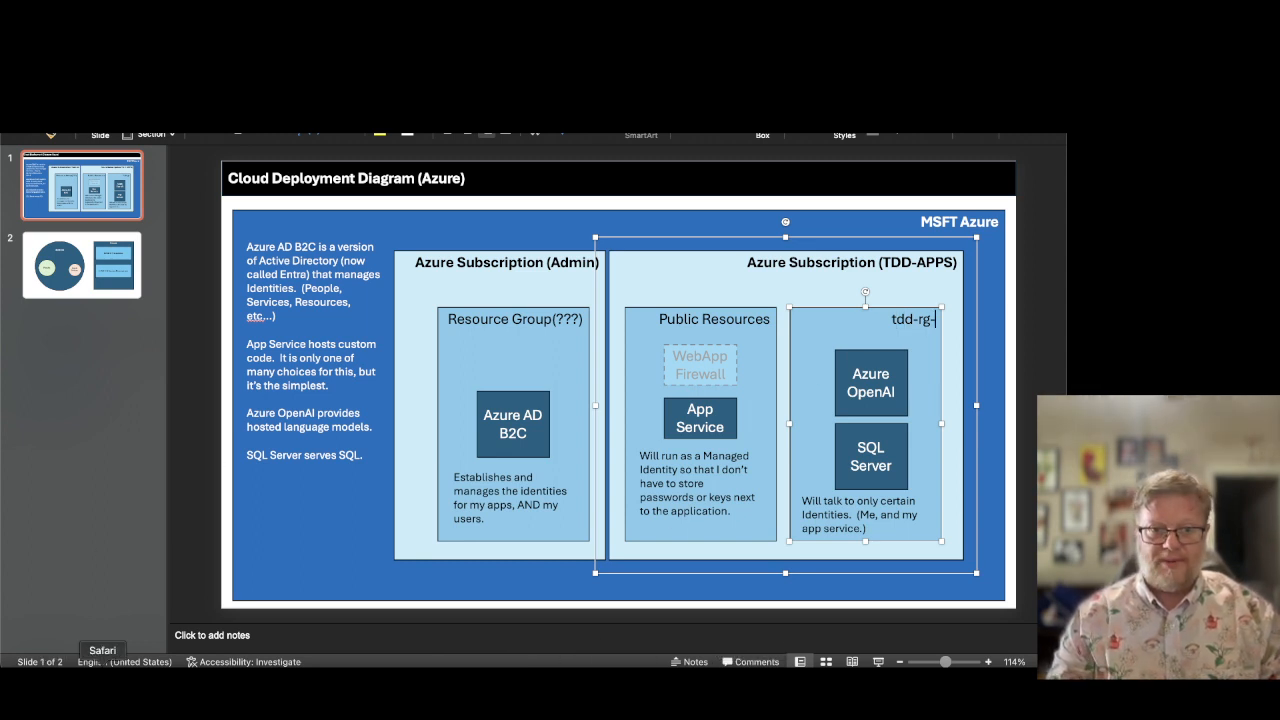
{"action": "right_click", "coordinate": [102, 680]}
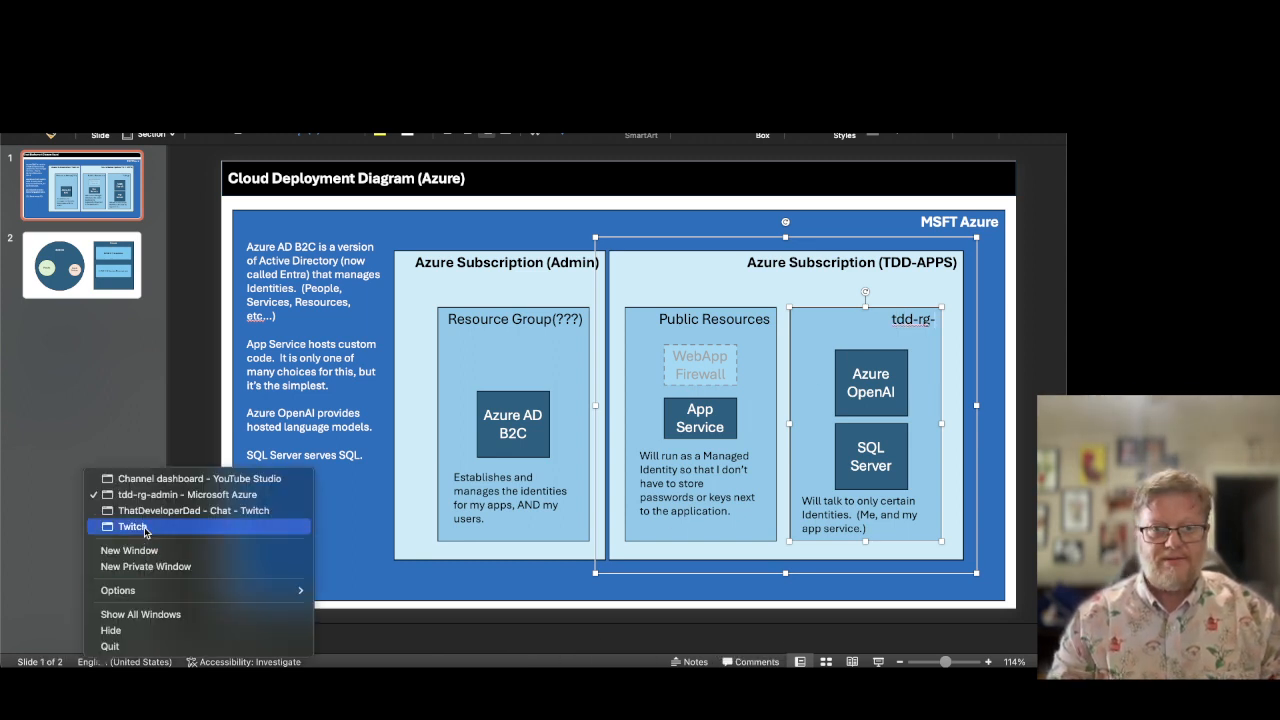
{"action": "left_click", "coordinate": [155, 497]}
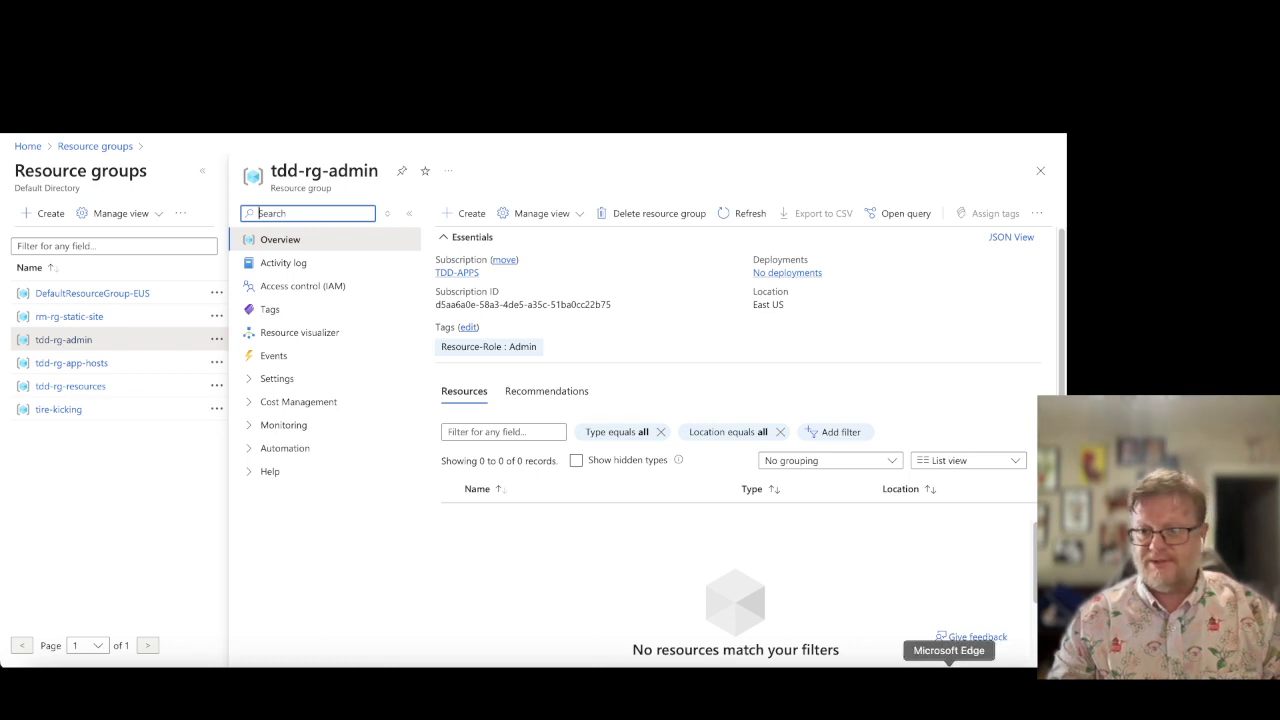
{"action": "left_click", "coordinate": [918, 668]}
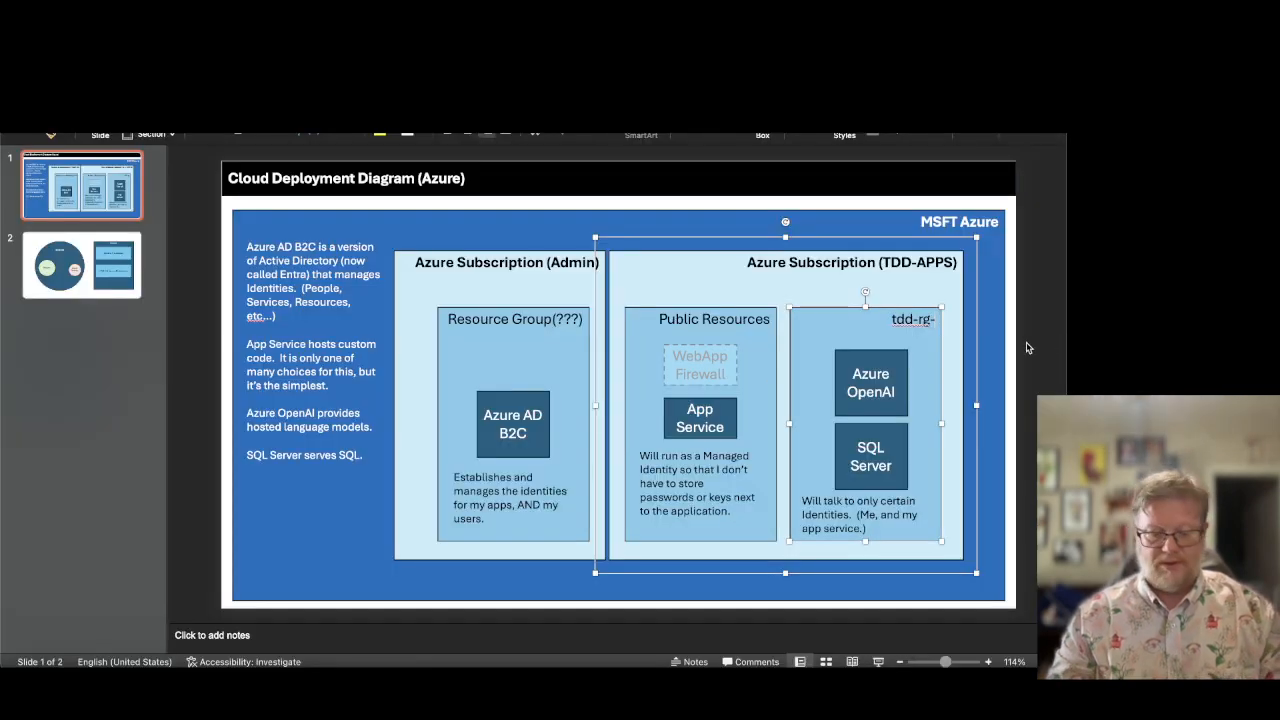
{"action": "type", "text": "resources"}
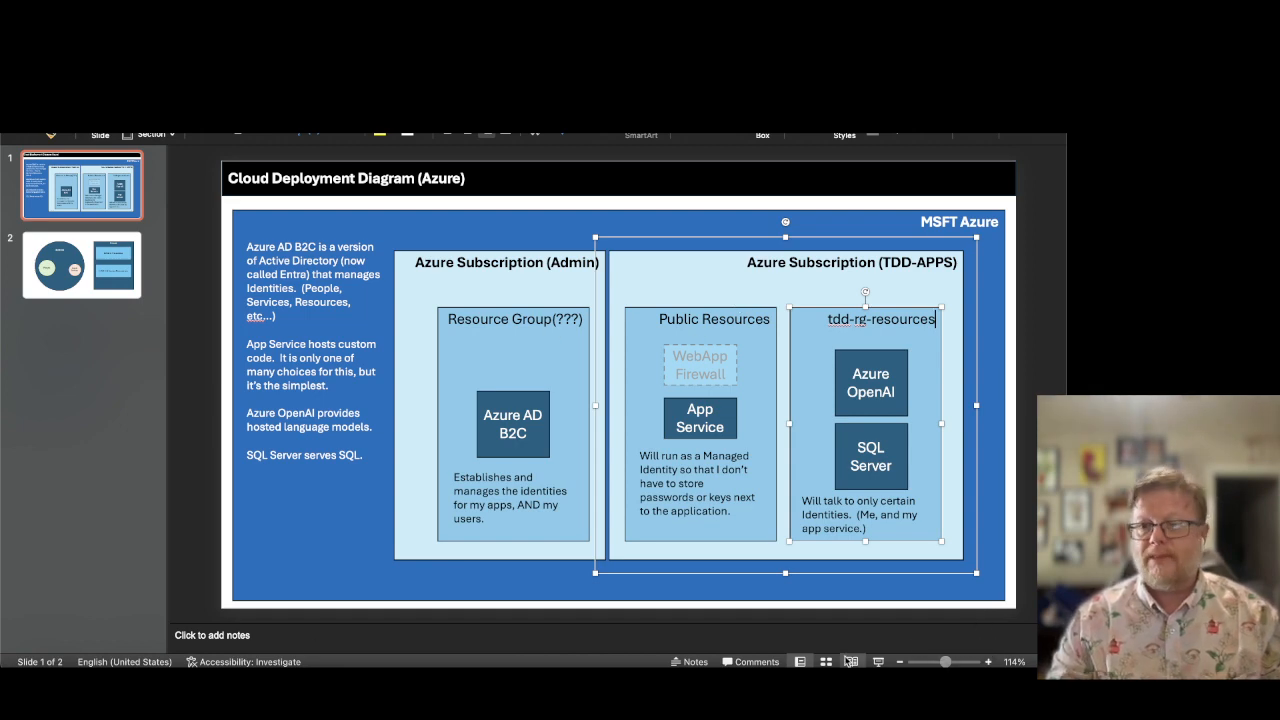
- Check the app-hosts group's name in the Azure portal and rename the PowerPoint diagram's Public Resources box to tdd-rg-app-hosts
{"action": "right_click", "coordinate": [102, 672]}
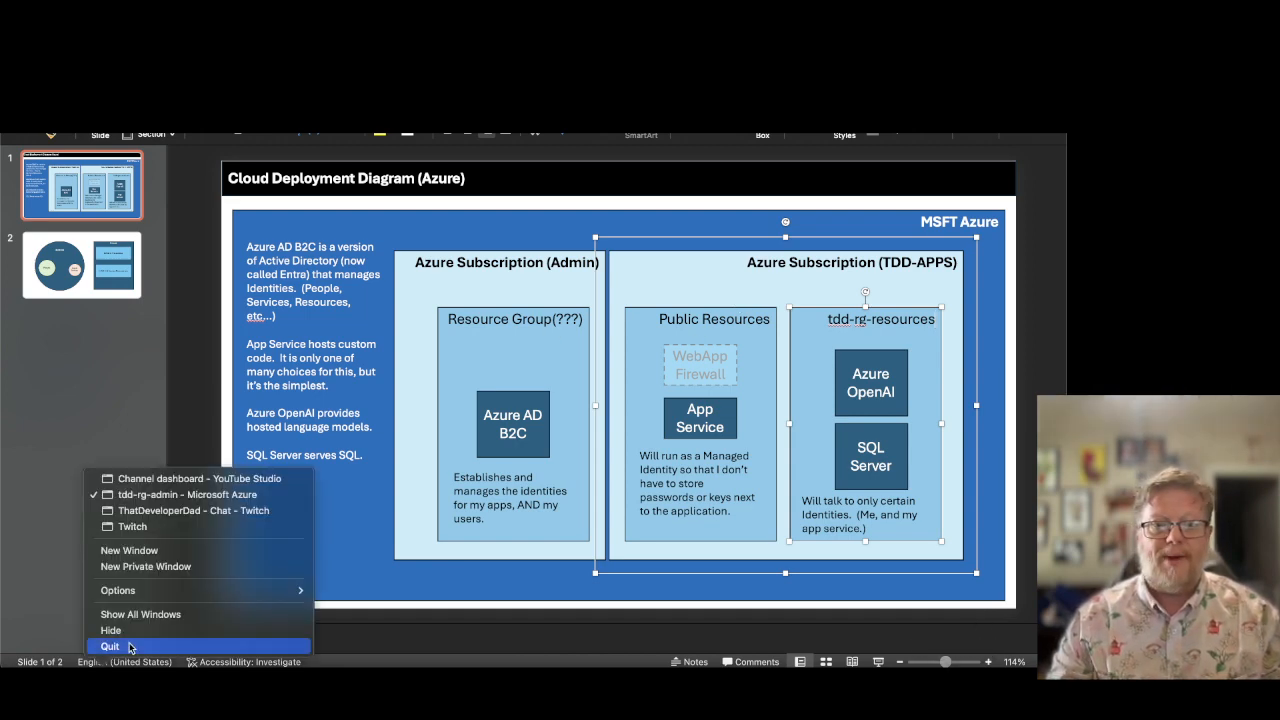
{"action": "left_click", "coordinate": [150, 494]}
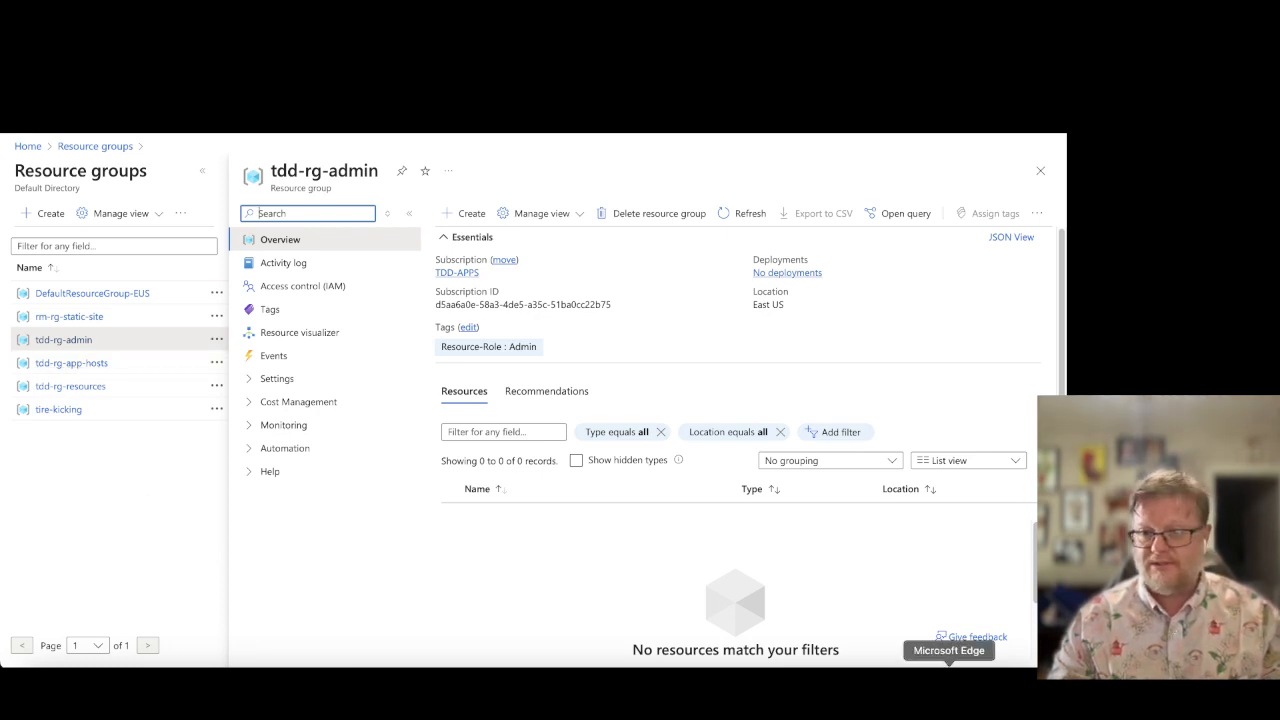
{"action": "left_click", "coordinate": [915, 668]}
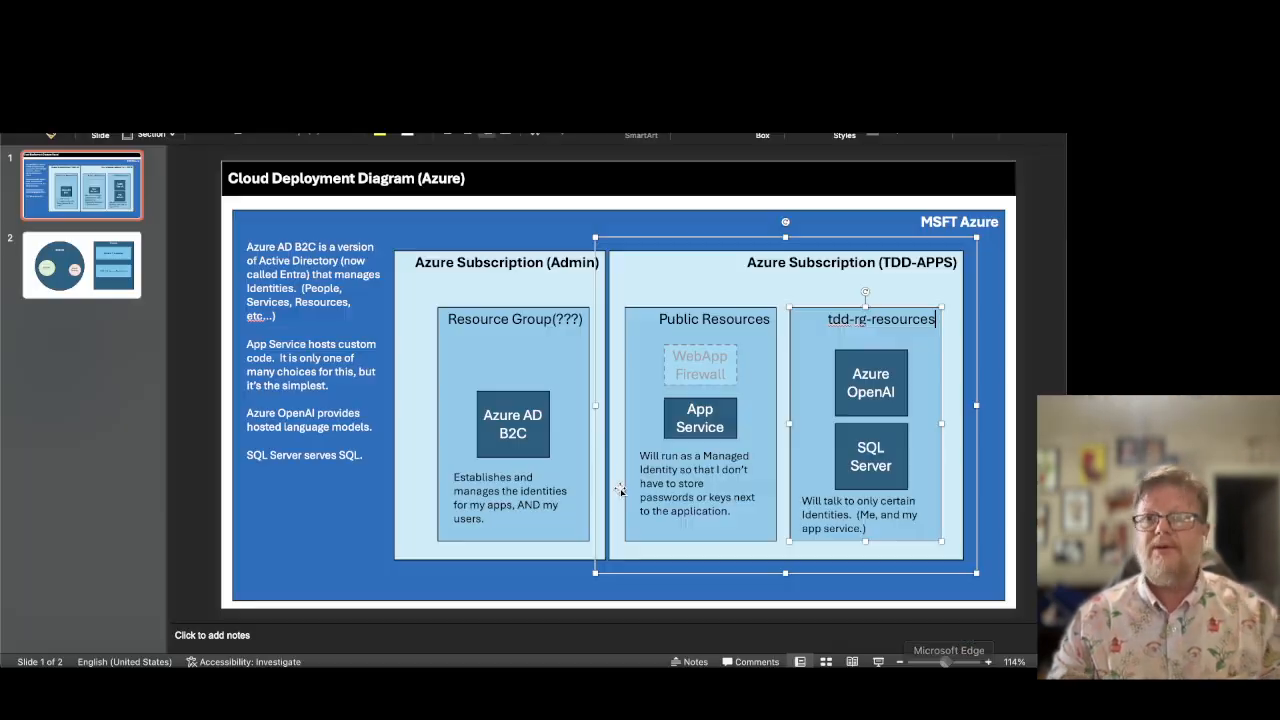
{"action": "left_click", "coordinate": [727, 318]}
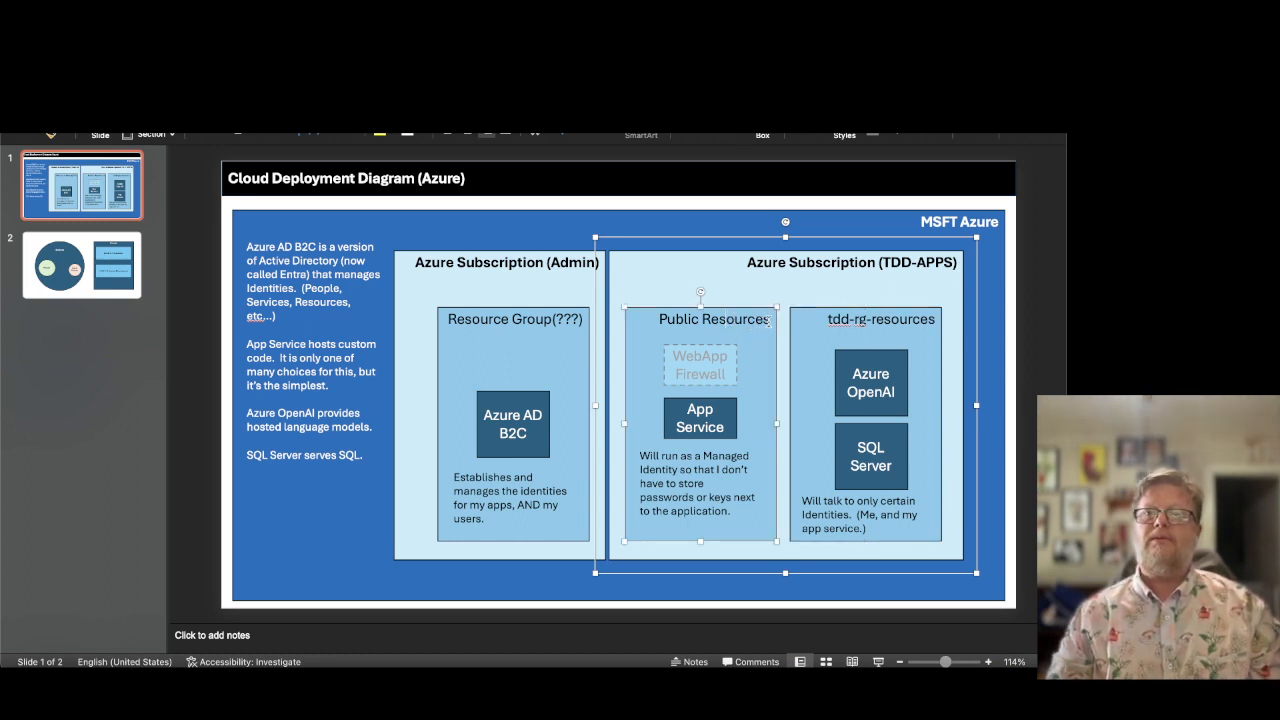
{"action": "left_click_drag", "start_coordinate": [771, 319], "coordinate": [657, 319]}
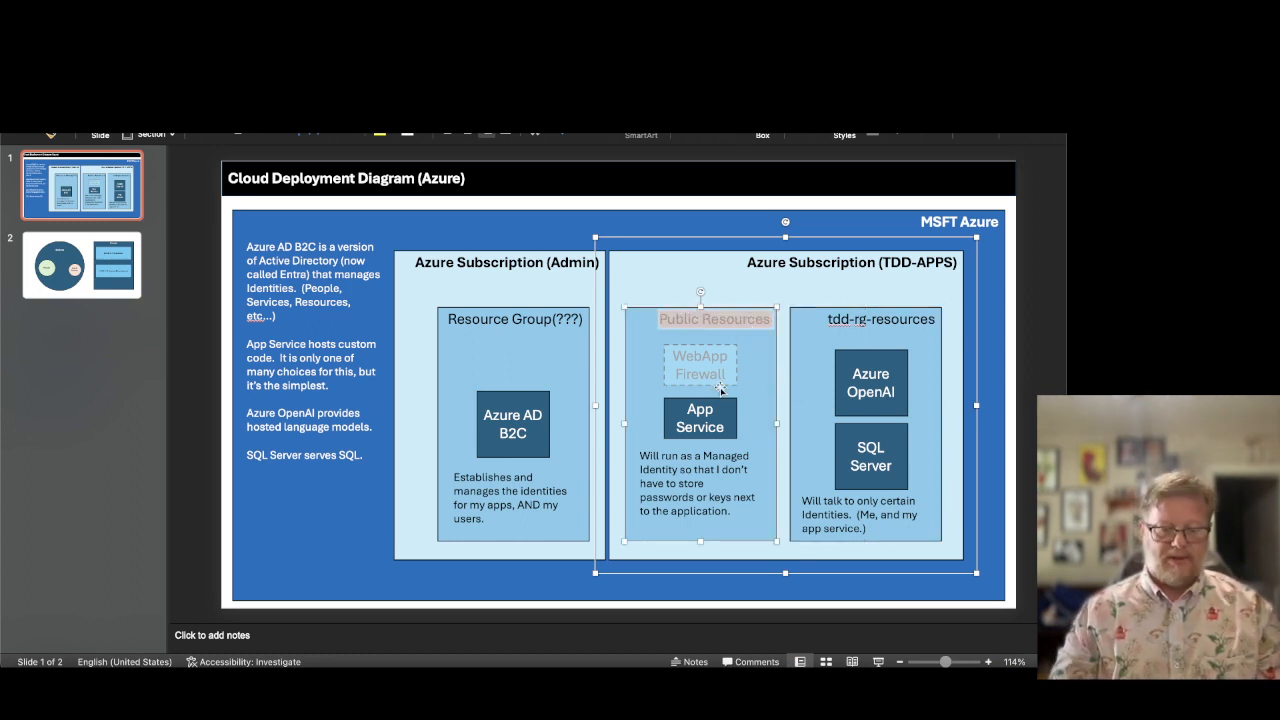
{"action": "type", "text": "Tdd-rg"}
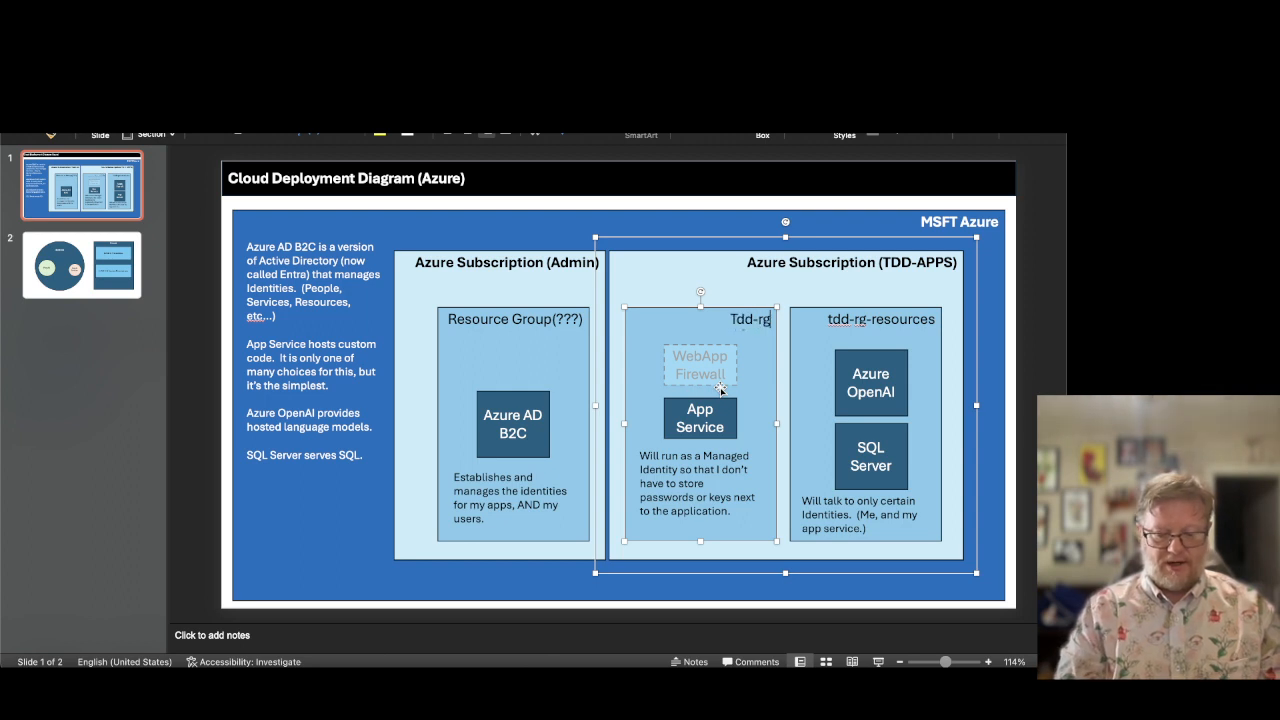
{"action": "type", "text": "-app-hosts"}
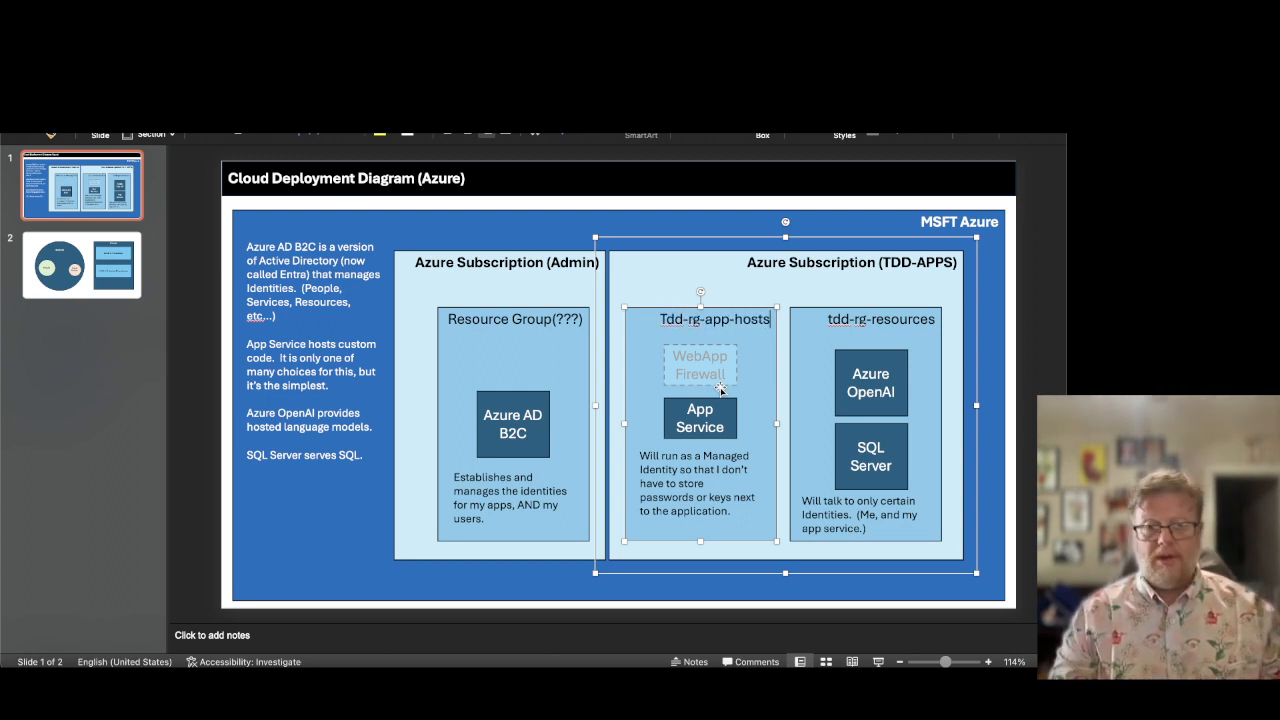
{"action": "key", "text": "Home"}
{"action": "type", "text": "t"}
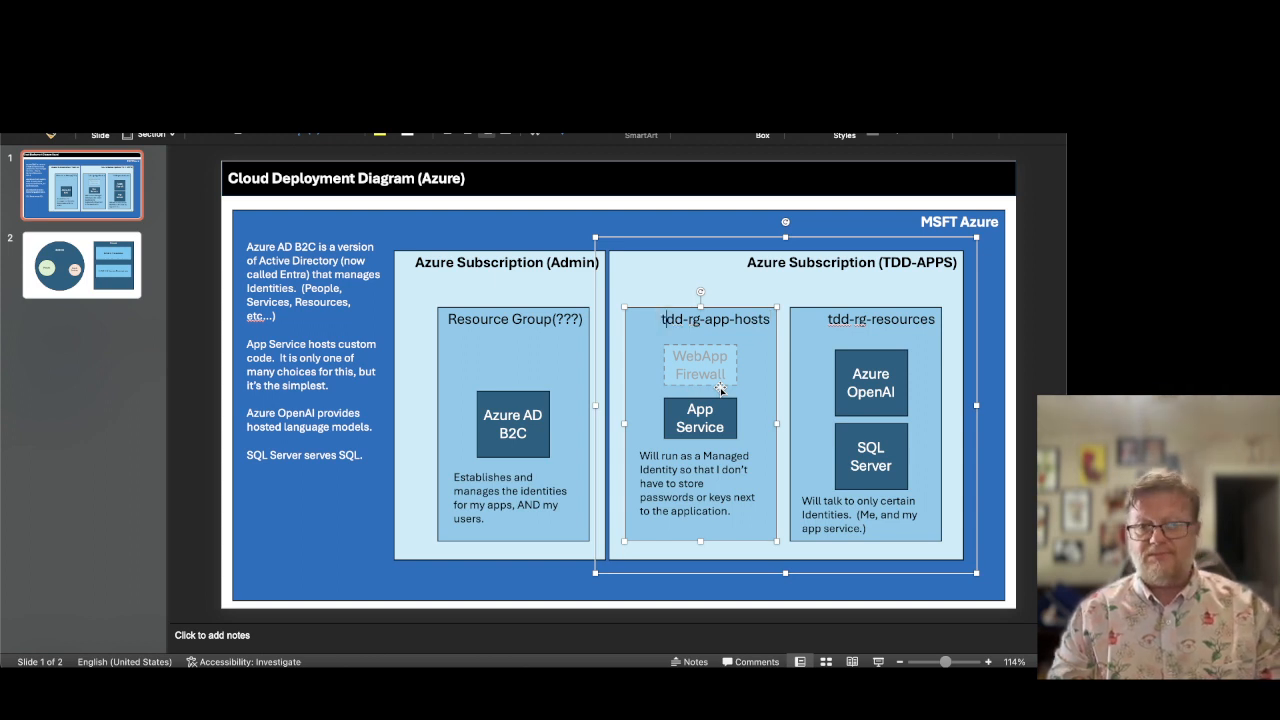
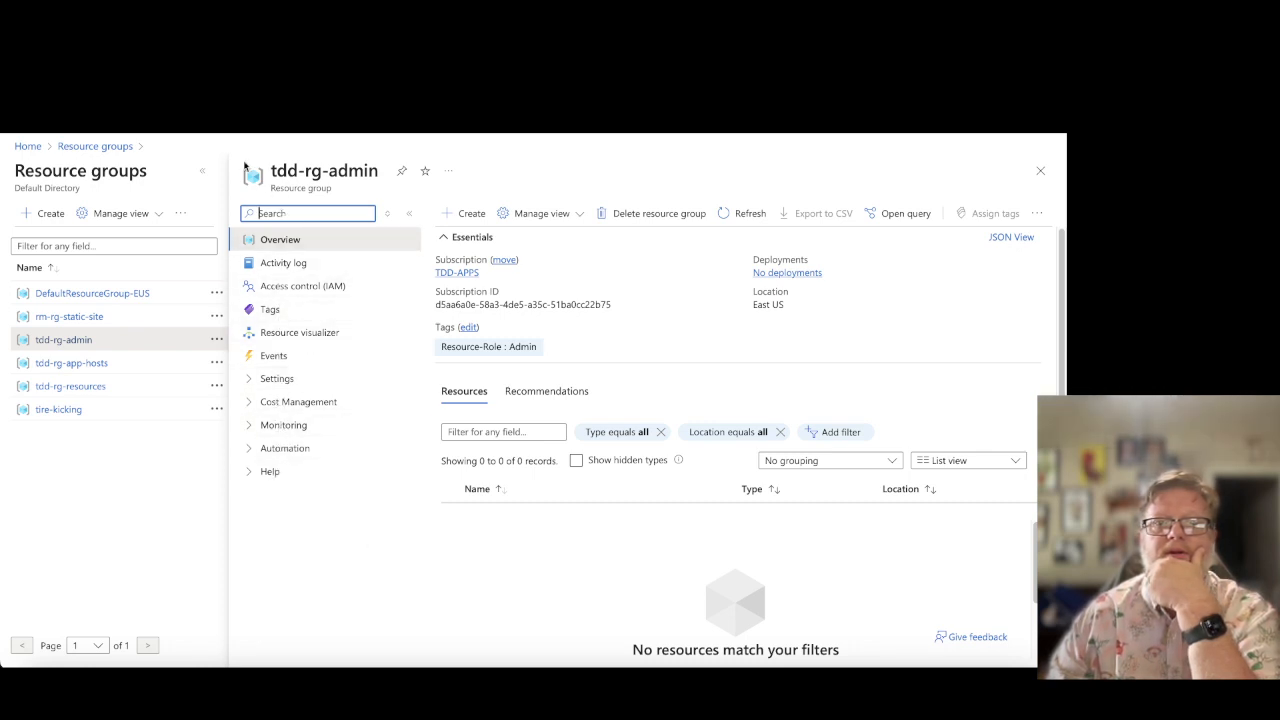
- In the Azure portal, open the TDD-APPS subscription from the recent resources and mark it as a favorite
{"action": "left_click", "coordinate": [24, 147]}
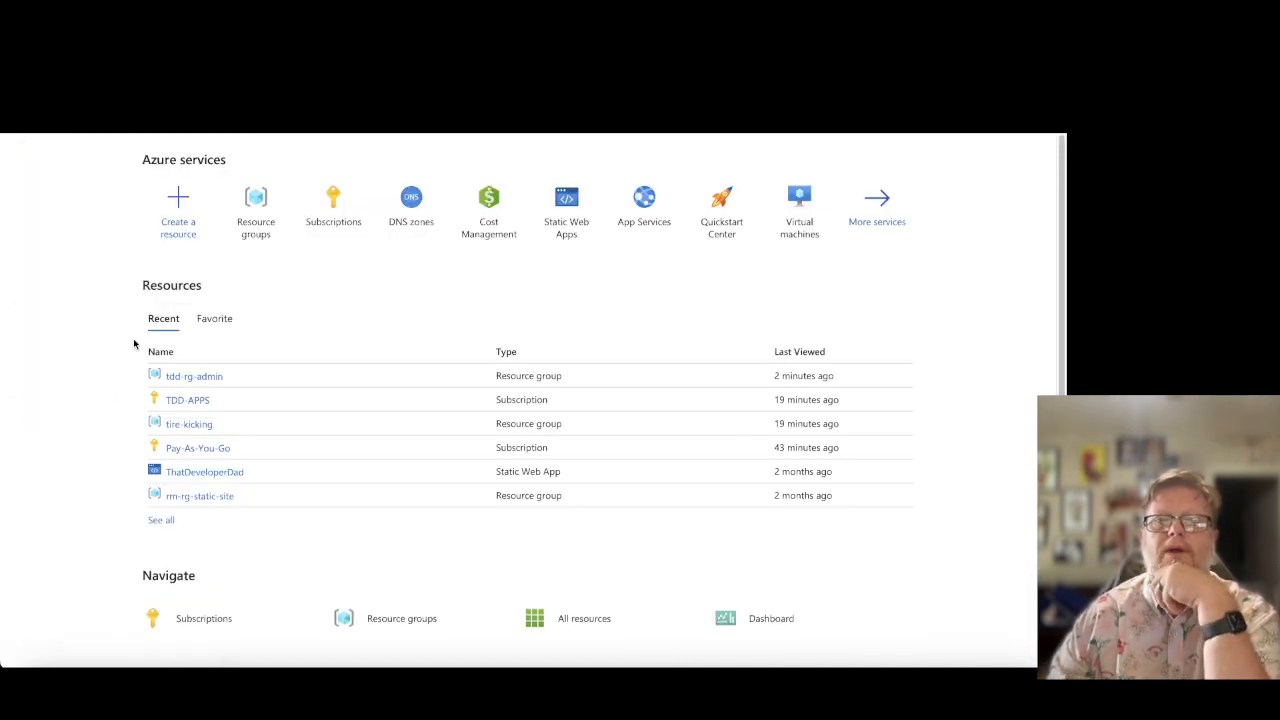
{"action": "left_click", "coordinate": [193, 401]}
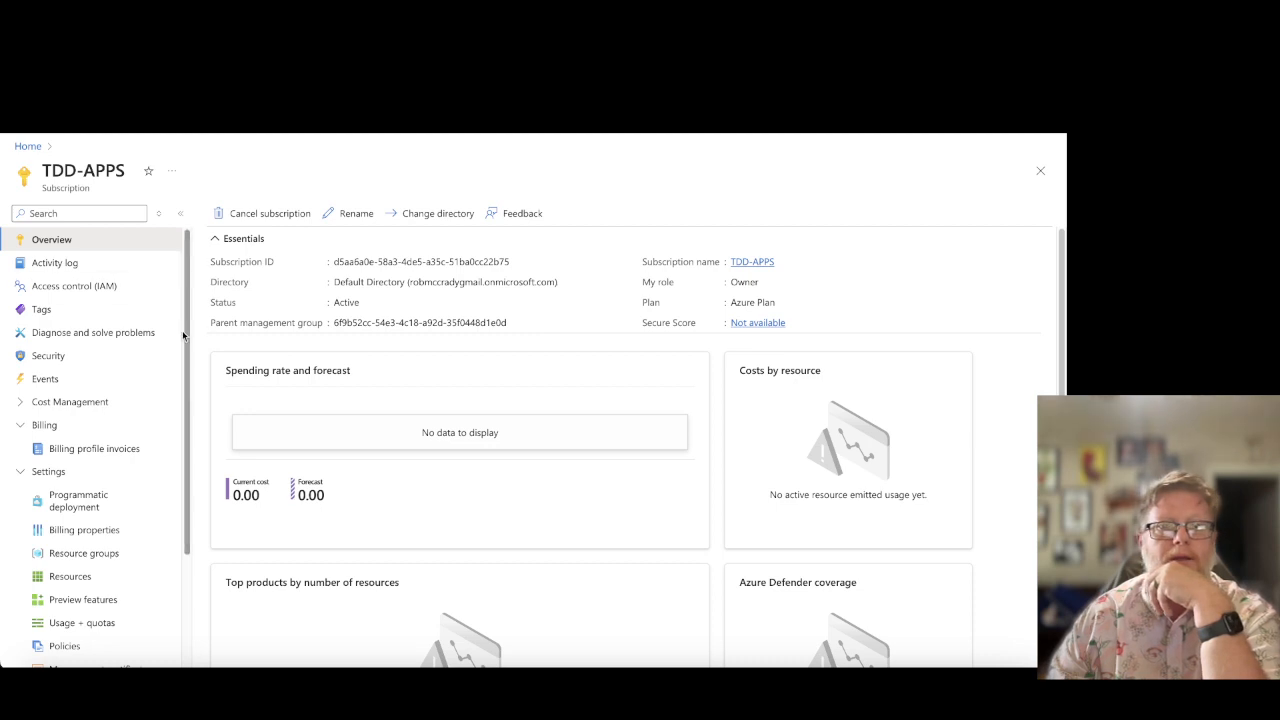
{"action": "left_click", "coordinate": [21, 428]}
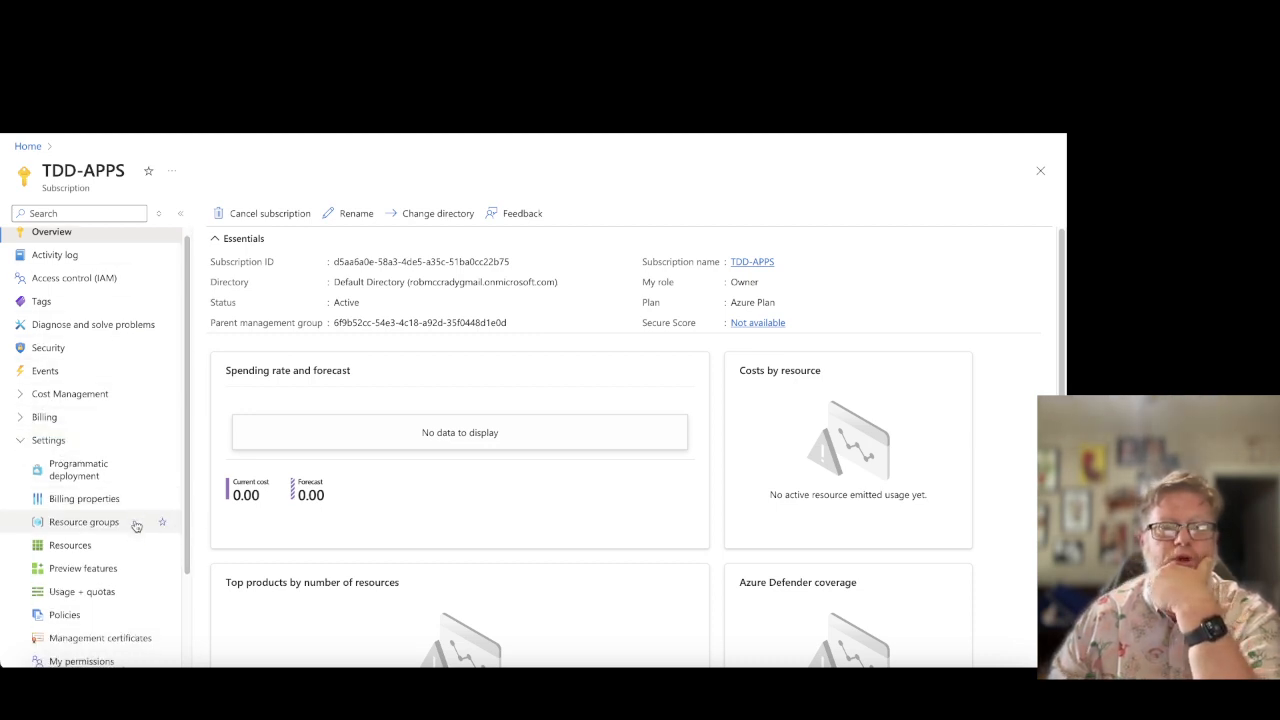
{"action": "scroll", "coordinate": [136, 527], "scroll_direction": "down", "scroll_amount": 3}
{"action": "scroll", "coordinate": [136, 527], "scroll_direction": "down", "scroll_amount": 2}
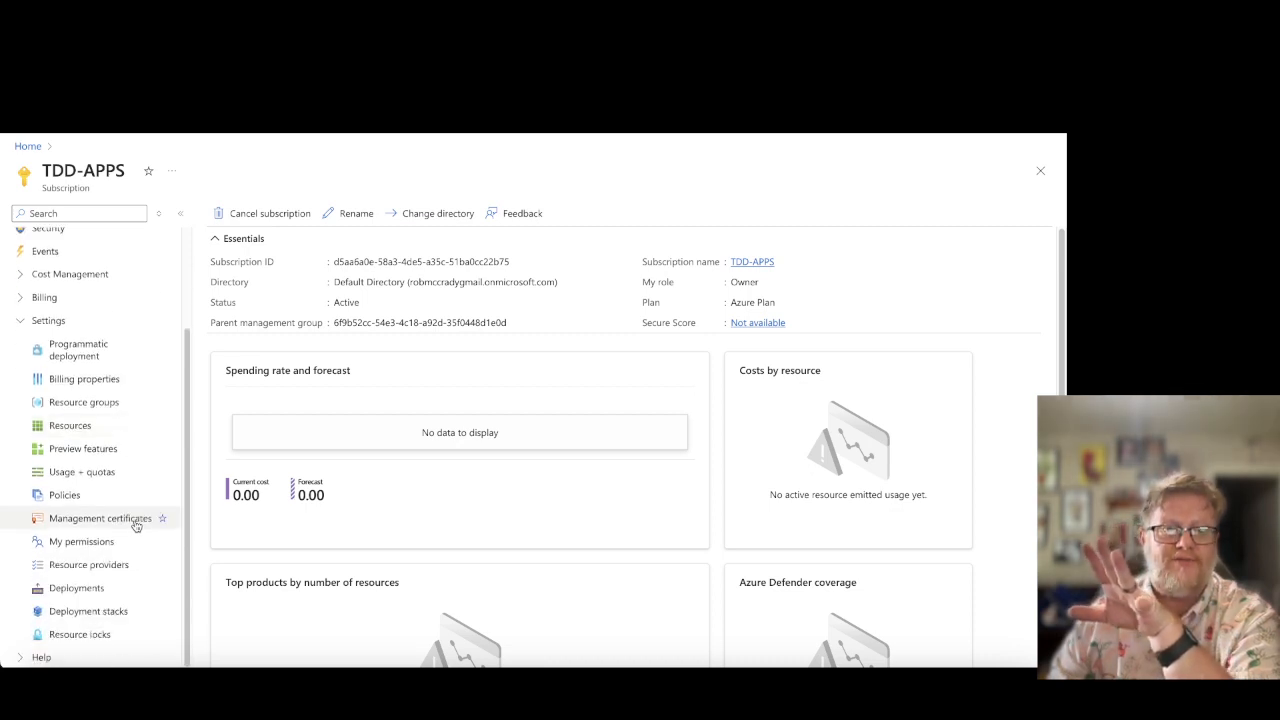
{"action": "left_click", "coordinate": [20, 322]}
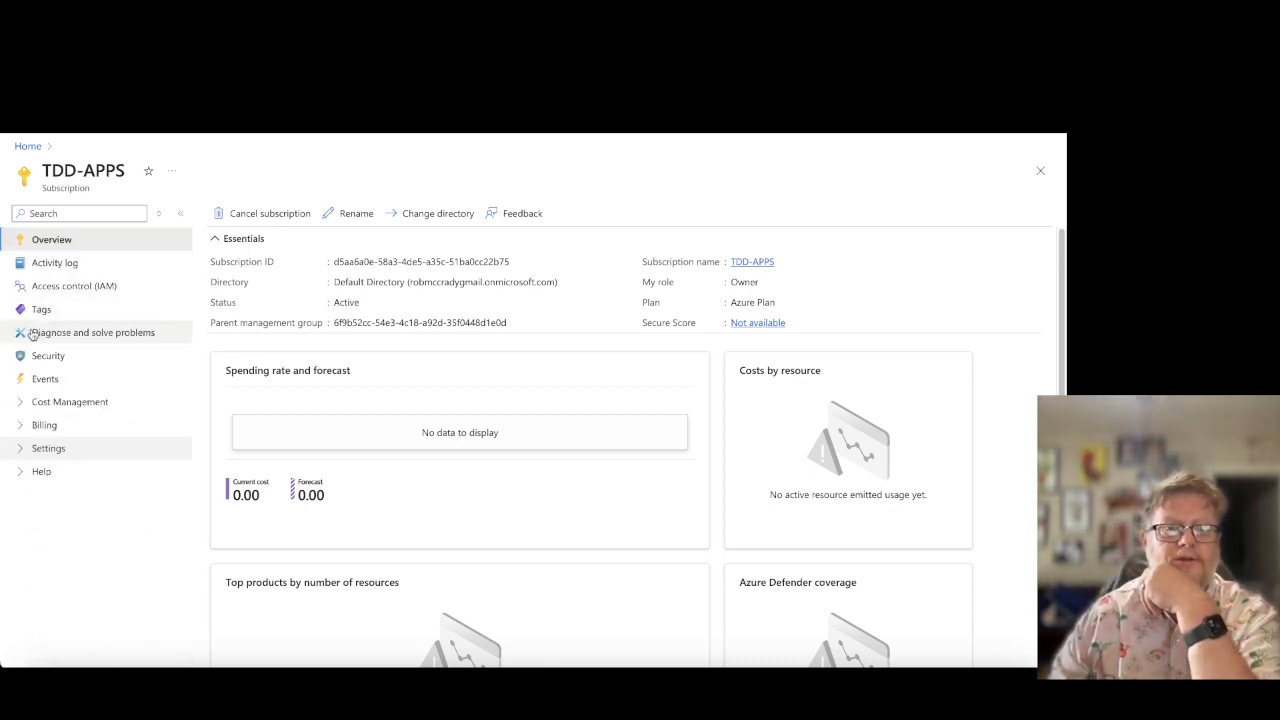
{"action": "left_click", "coordinate": [148, 173]}
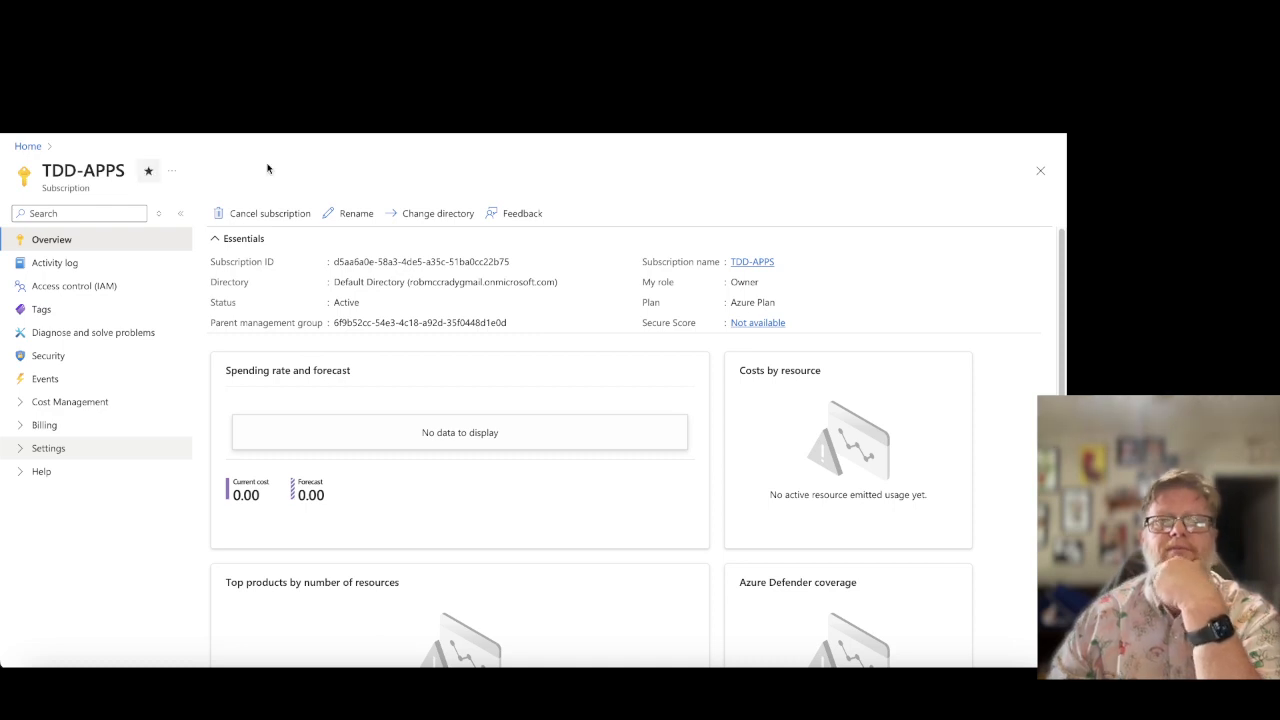
- Reopen TDD-APPS from the home page's favorite resources and open its tdd-rg-admin resource group
{"action": "left_click", "coordinate": [27, 147]}
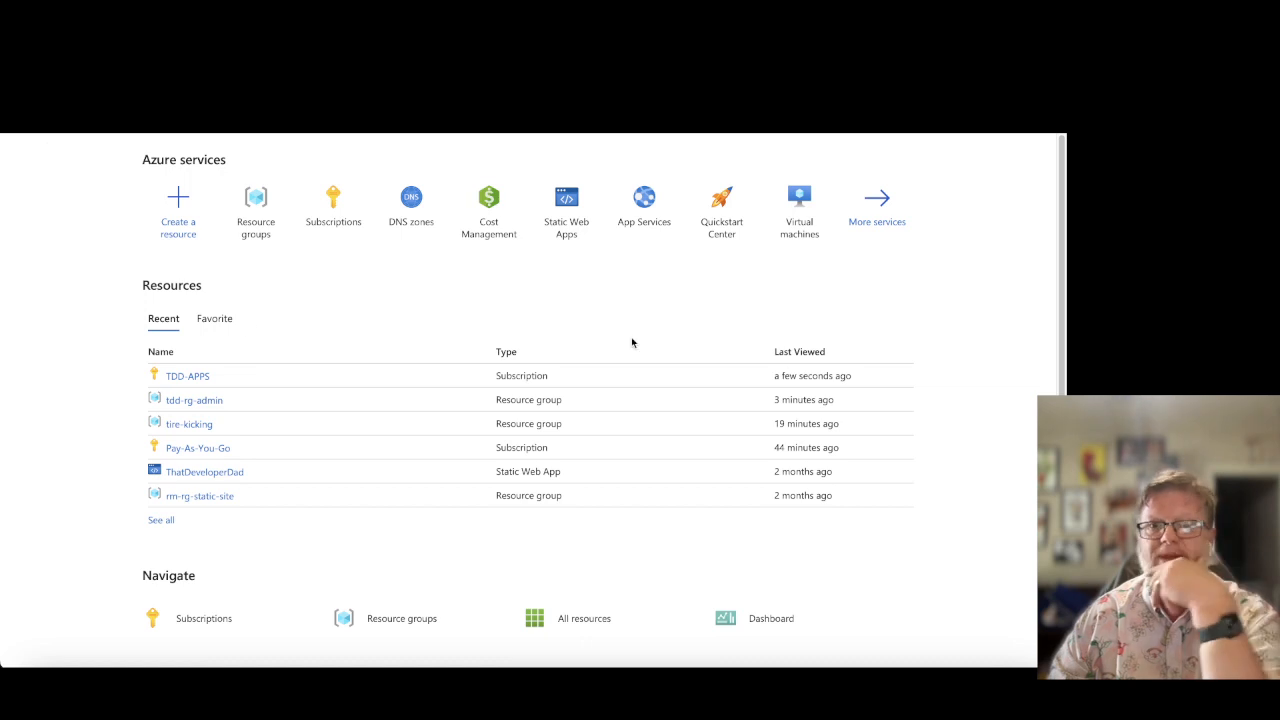
{"action": "left_click", "coordinate": [214, 318]}
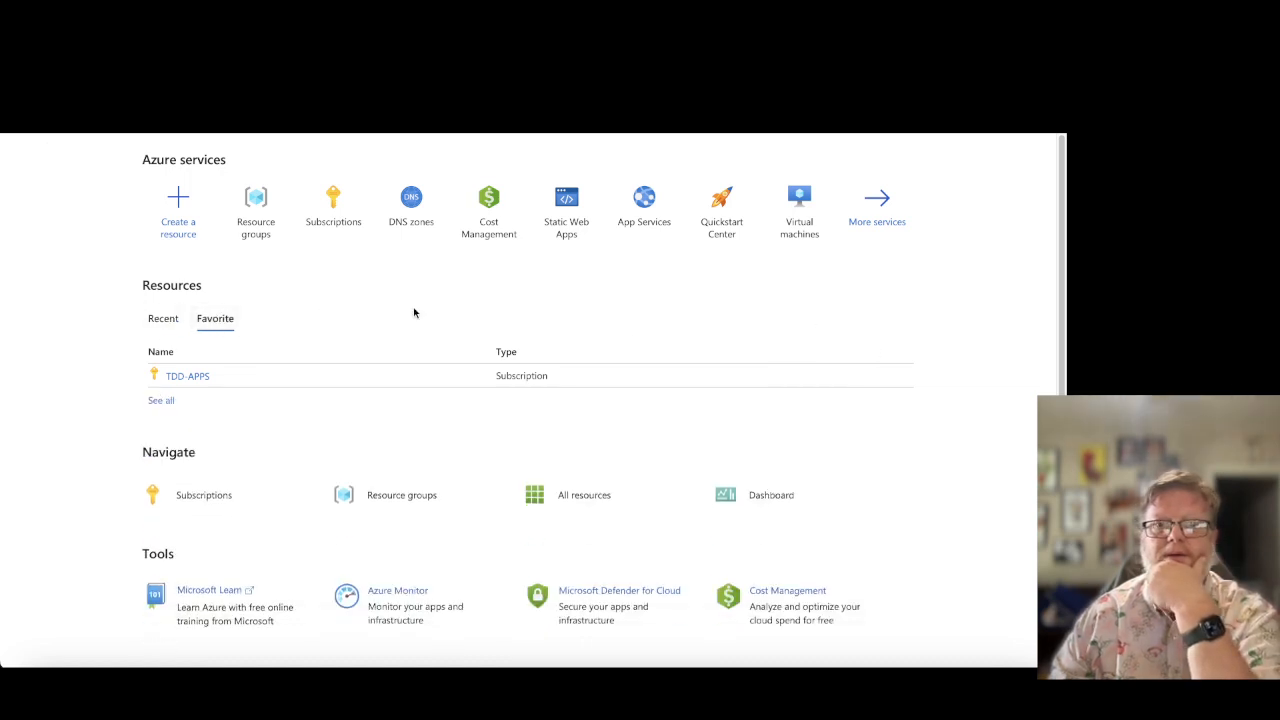
{"action": "left_click", "coordinate": [184, 378]}
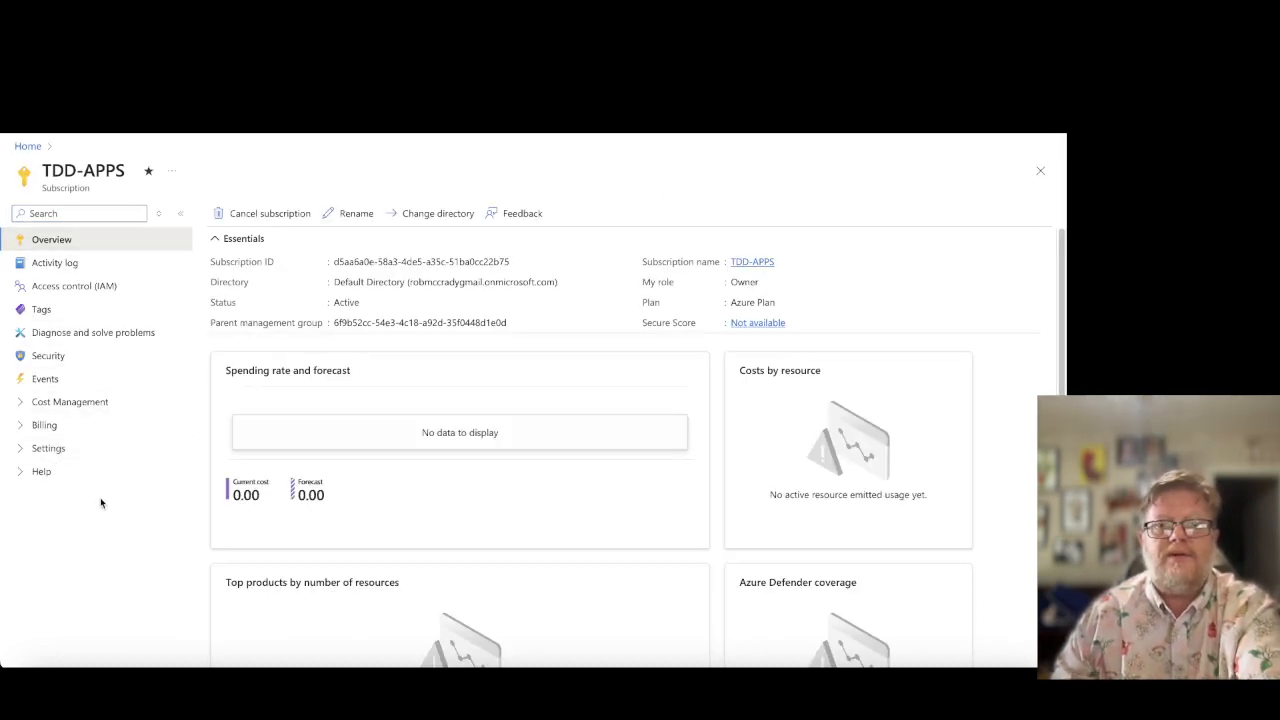
{"action": "scroll", "coordinate": [1023, 478], "scroll_direction": "down", "scroll_amount": 1}
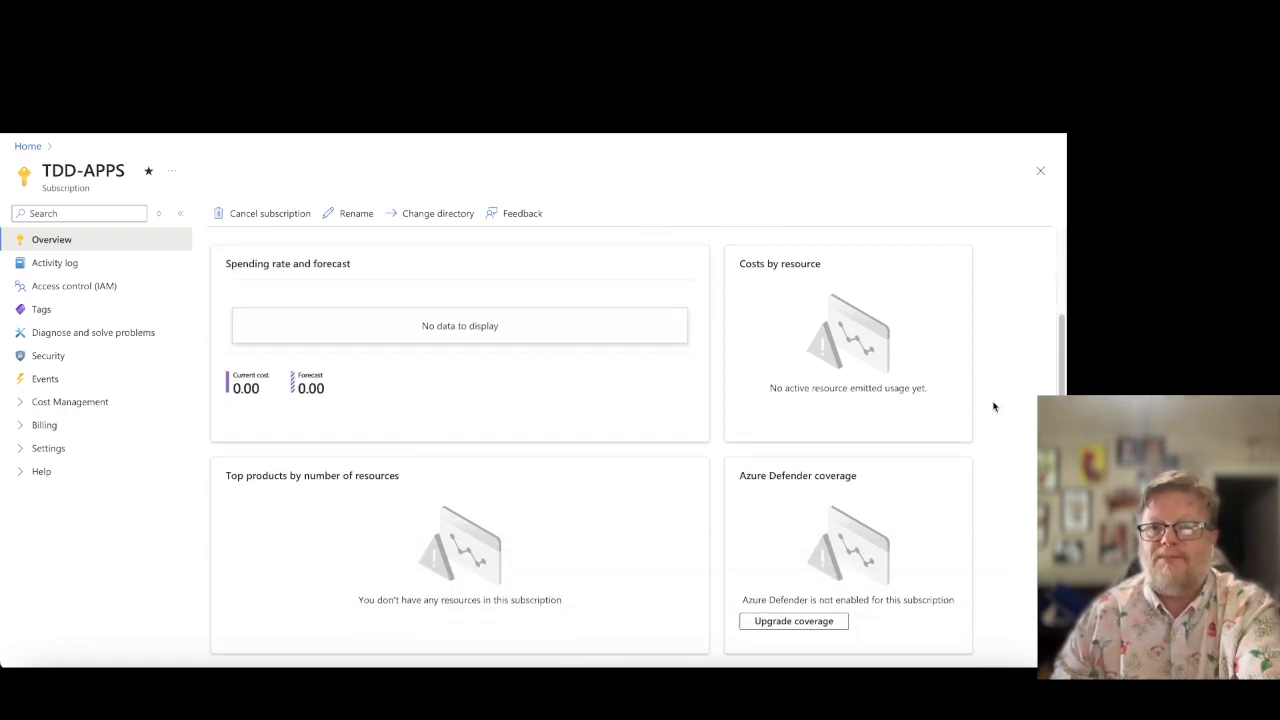
{"action": "scroll", "coordinate": [1004, 388], "scroll_direction": "up", "scroll_amount": 1}
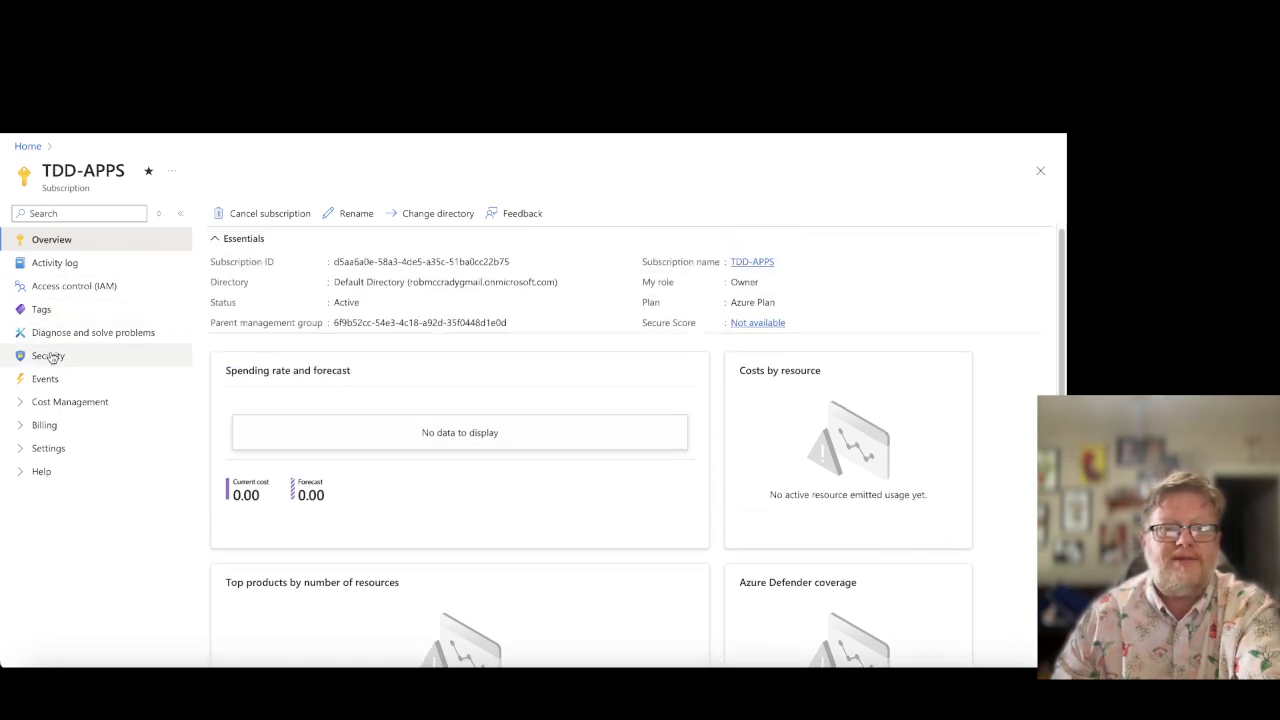
{"action": "left_click", "coordinate": [23, 456]}
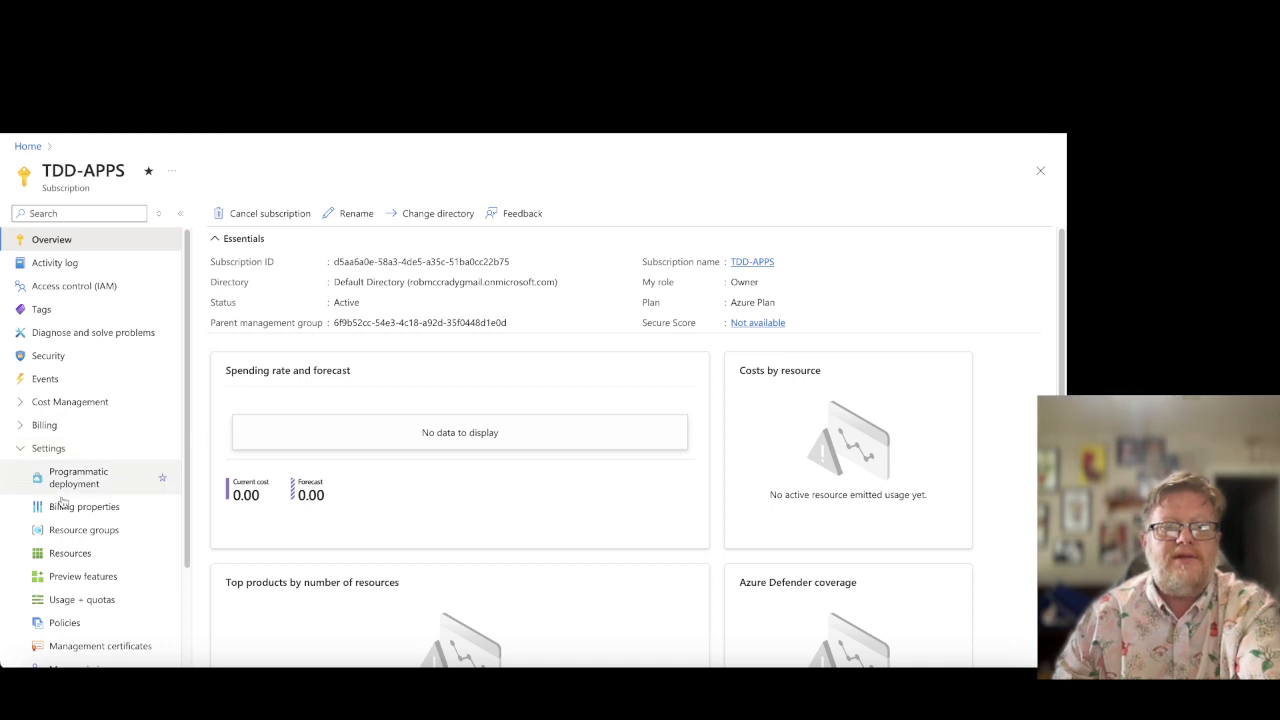
{"action": "left_click", "coordinate": [56, 534]}
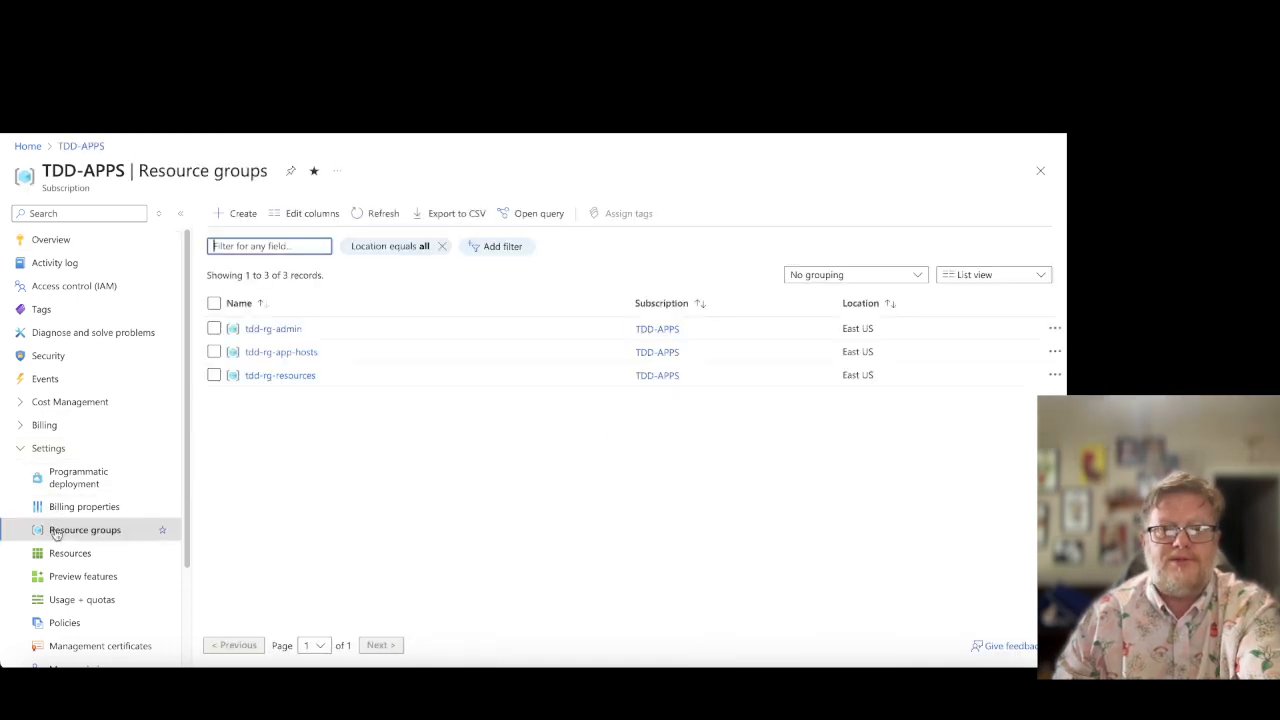
{"action": "left_click", "coordinate": [276, 329]}
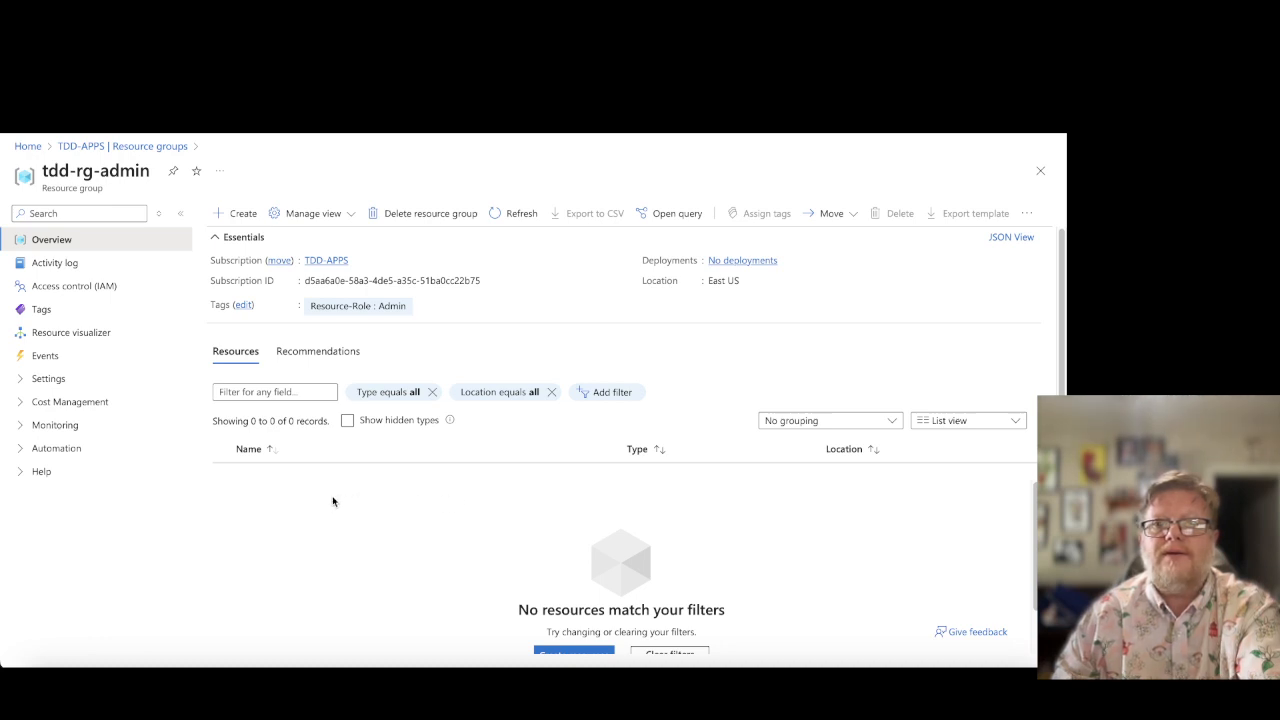
- Start adding a resource to tdd-rg-admin, permanently dismiss the Private Offers notice, and search the Marketplace for Azure Active Directory B2C
{"action": "left_click", "coordinate": [231, 217]}
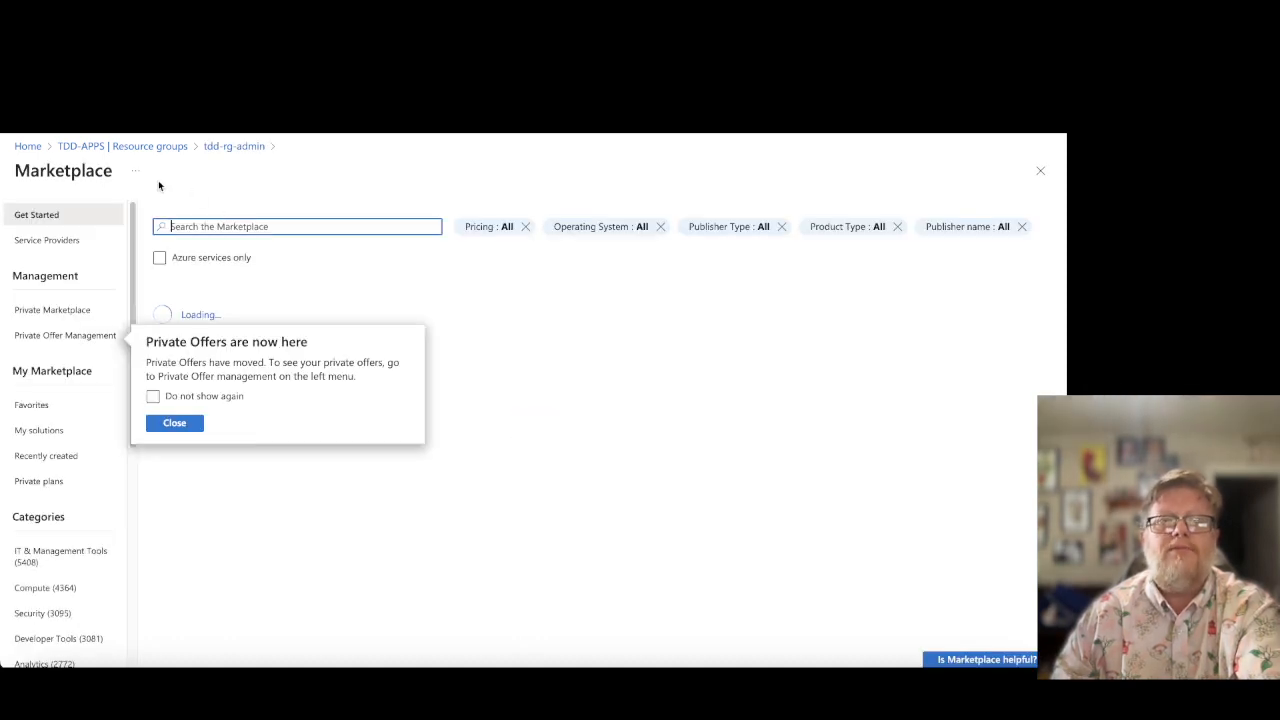
{"action": "left_click", "coordinate": [213, 395]}
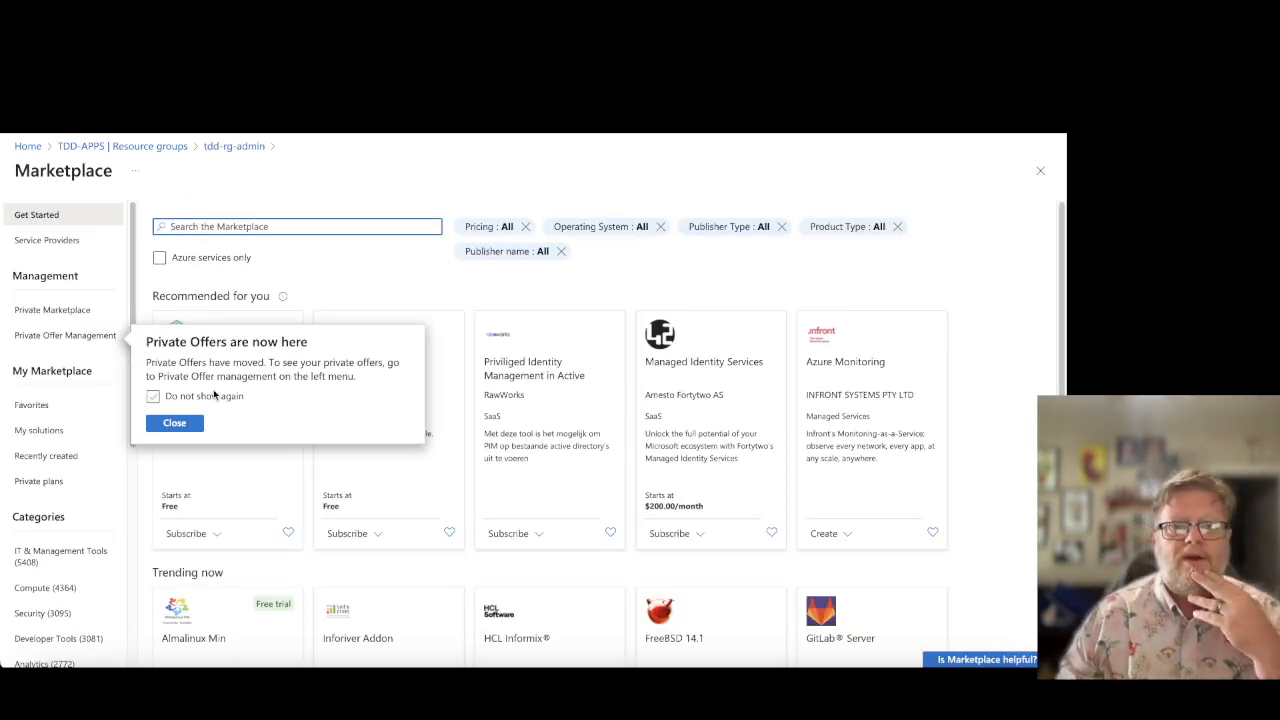
{"action": "left_click", "coordinate": [167, 425]}
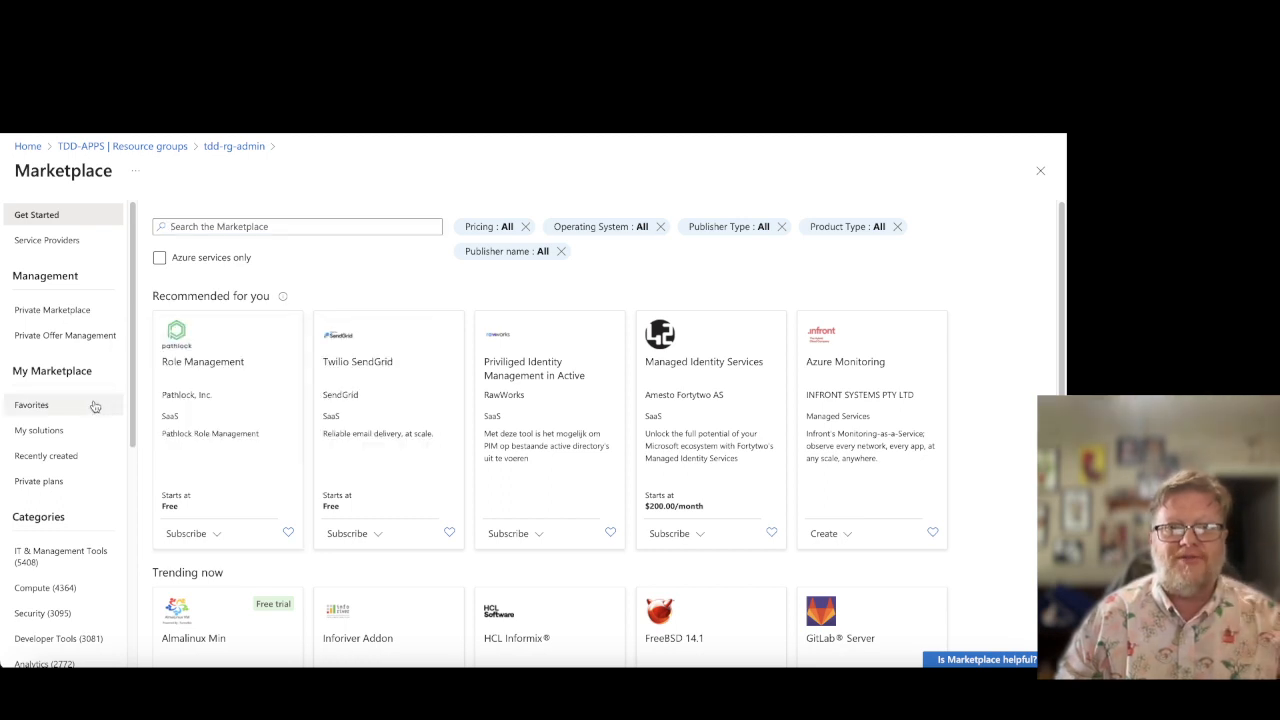
{"action": "left_click", "coordinate": [188, 226]}
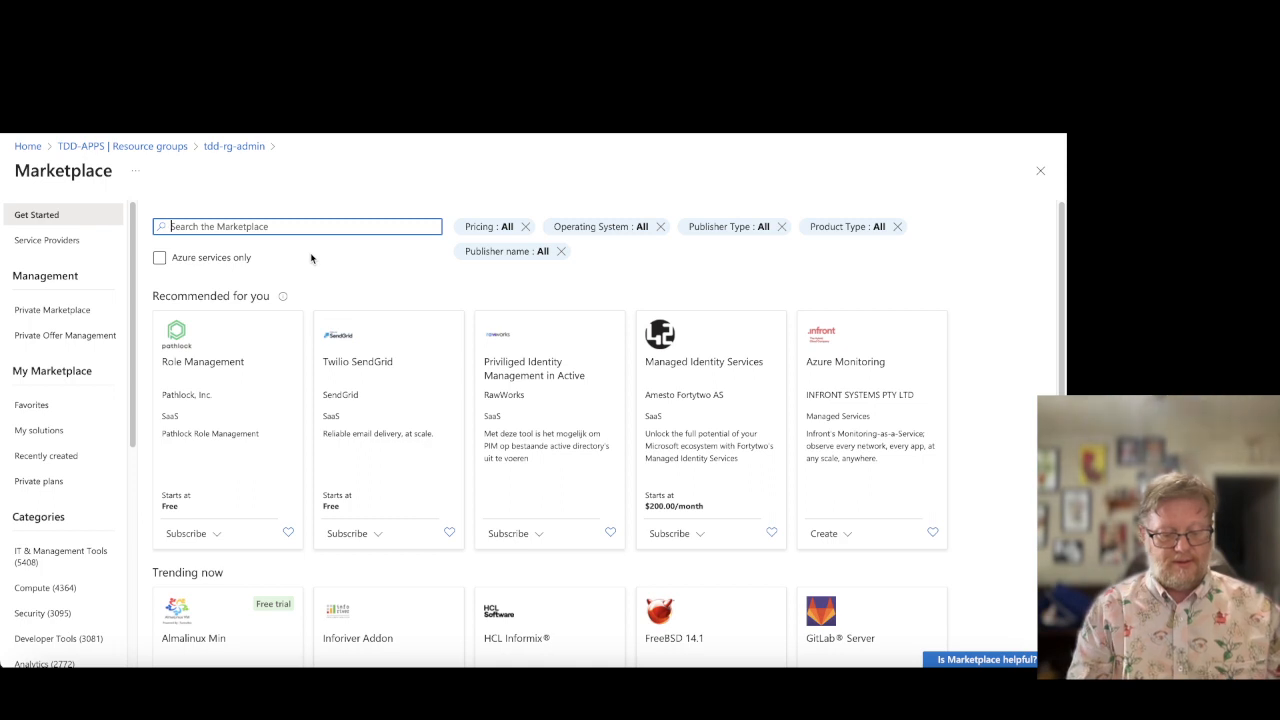
{"action": "type", "text": "Azure"}
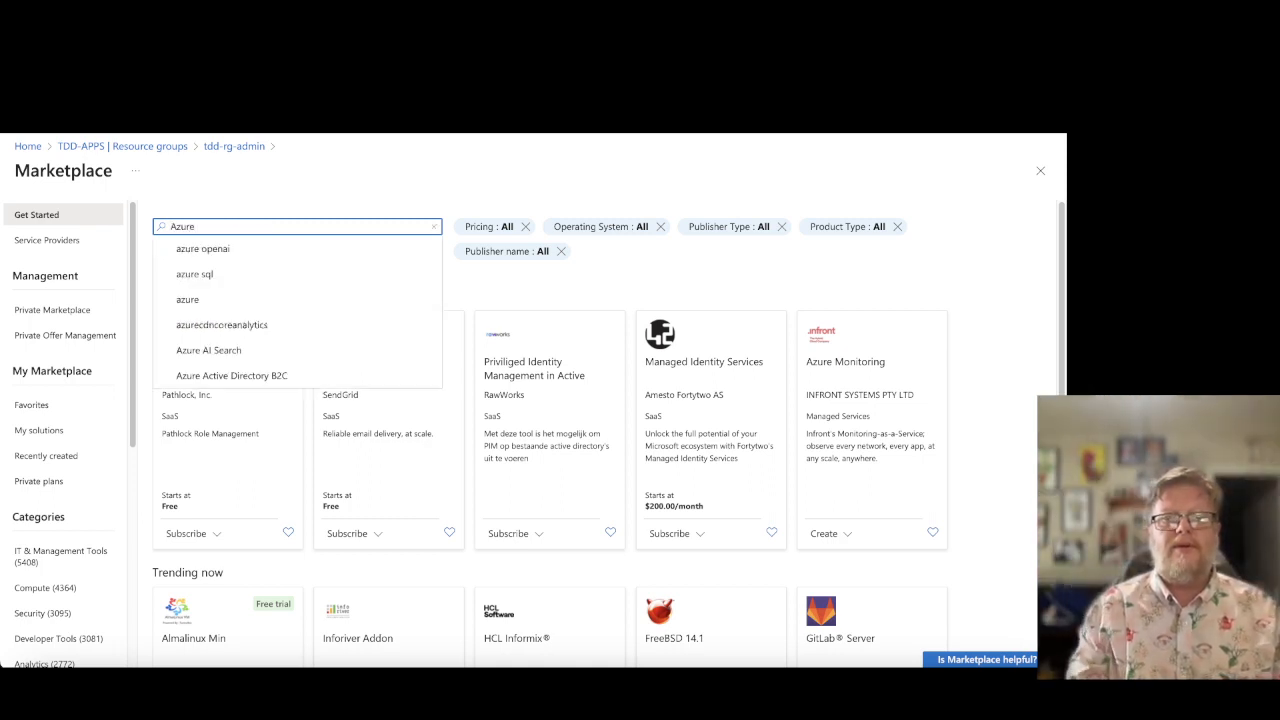
{"action": "left_click", "coordinate": [258, 380]}
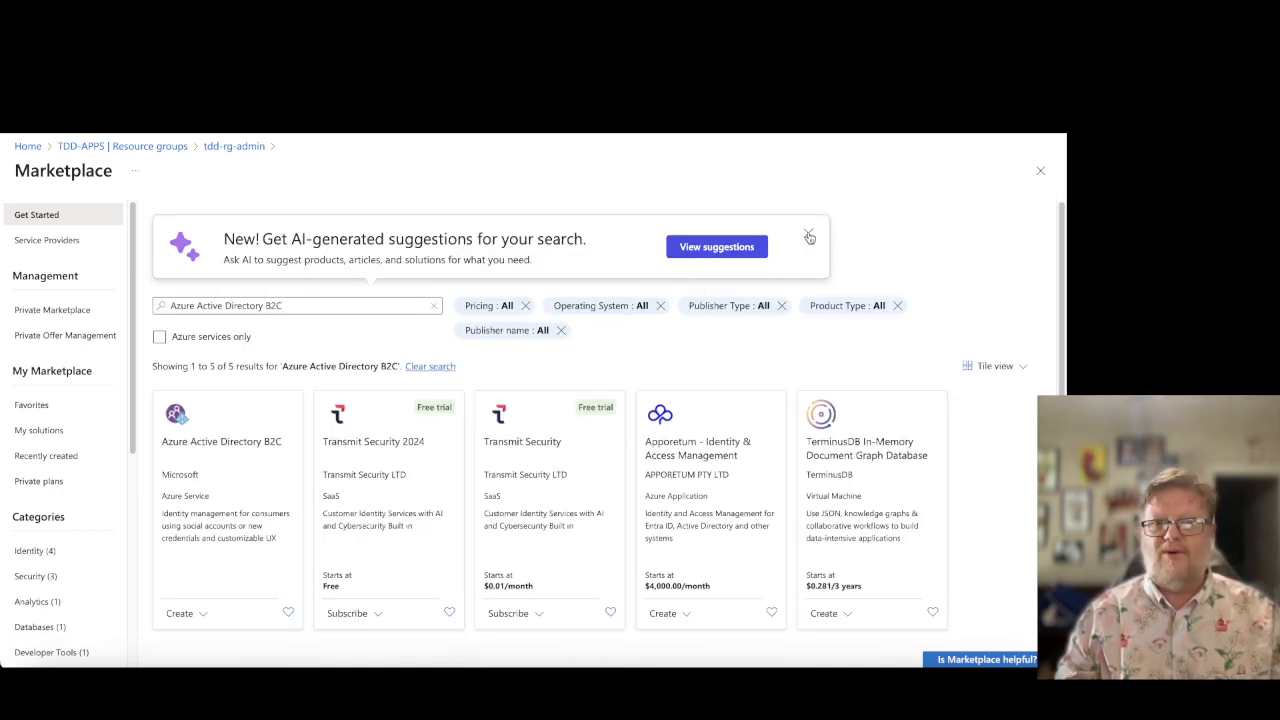
{"action": "left_click", "coordinate": [809, 236]}
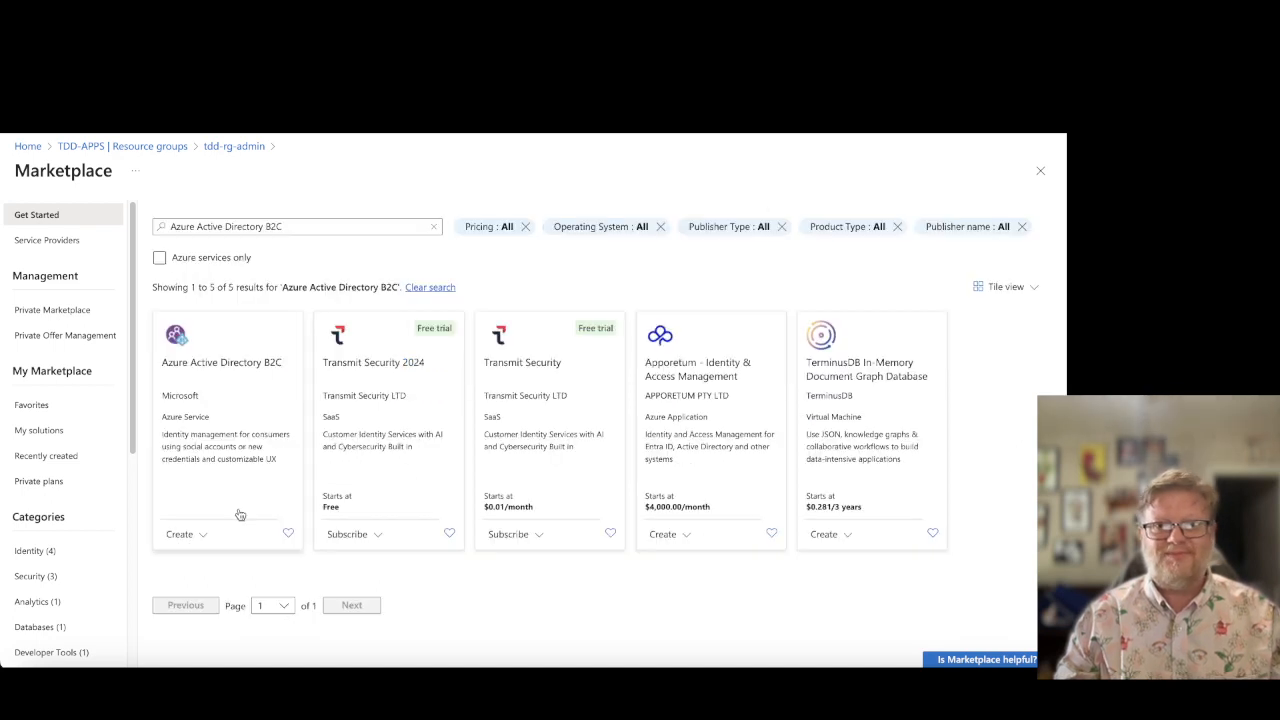
- Start creating a new Azure AD B2C tenant from Microsoft's Azure Active Directory B2C offering
{"action": "left_click", "coordinate": [180, 537]}
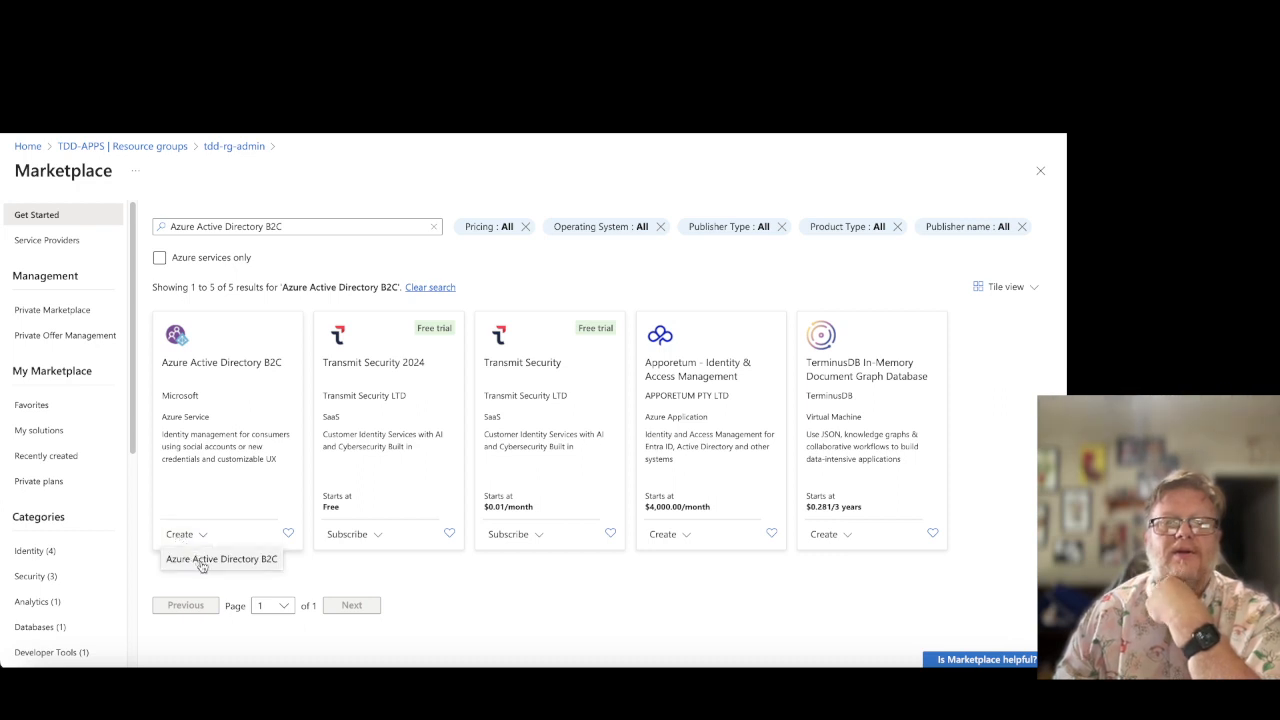
{"action": "left_click", "coordinate": [201, 563]}
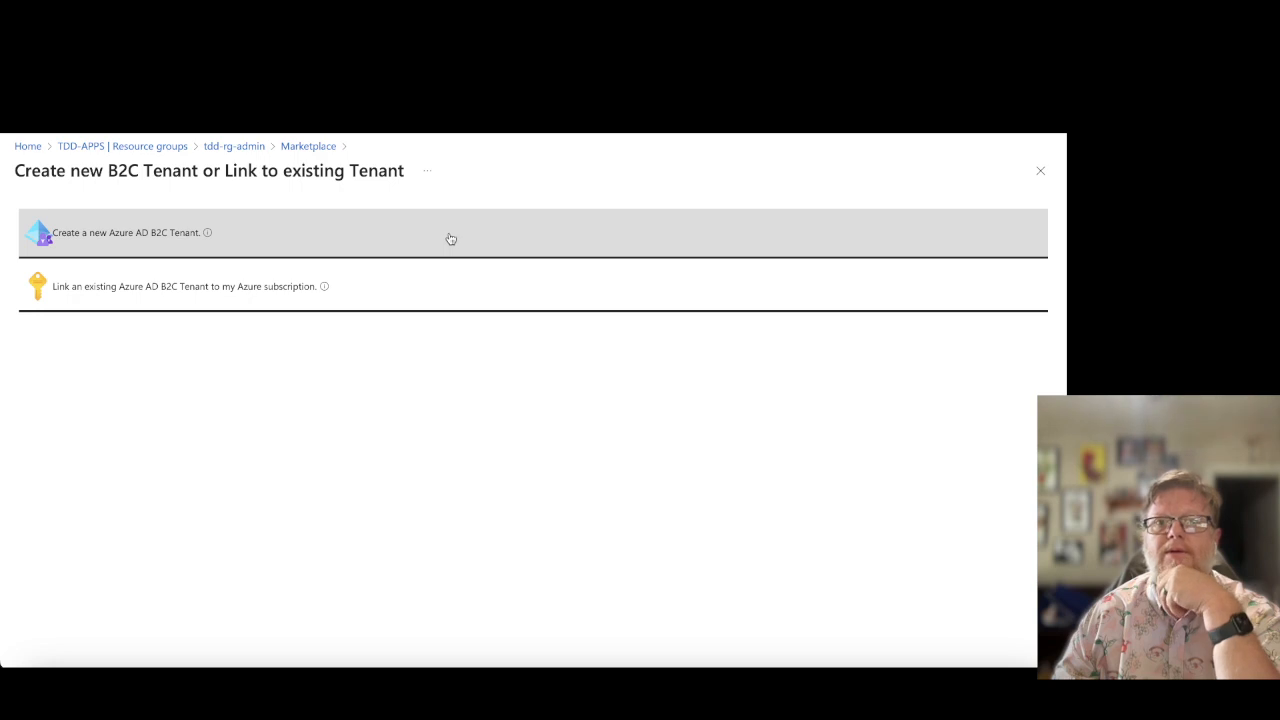
{"action": "left_click", "coordinate": [358, 238]}
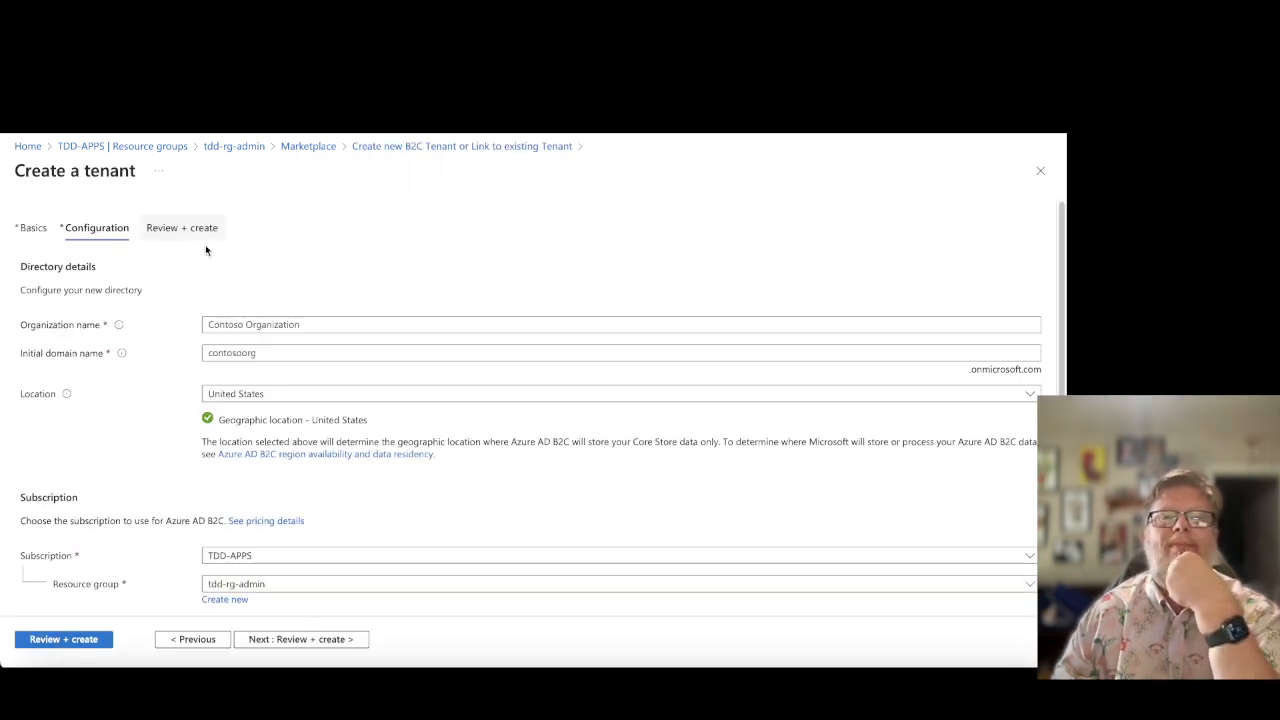
- Enter That Developer Dad as the new tenant's organization name in the directory details
{"action": "left_click", "coordinate": [322, 324]}
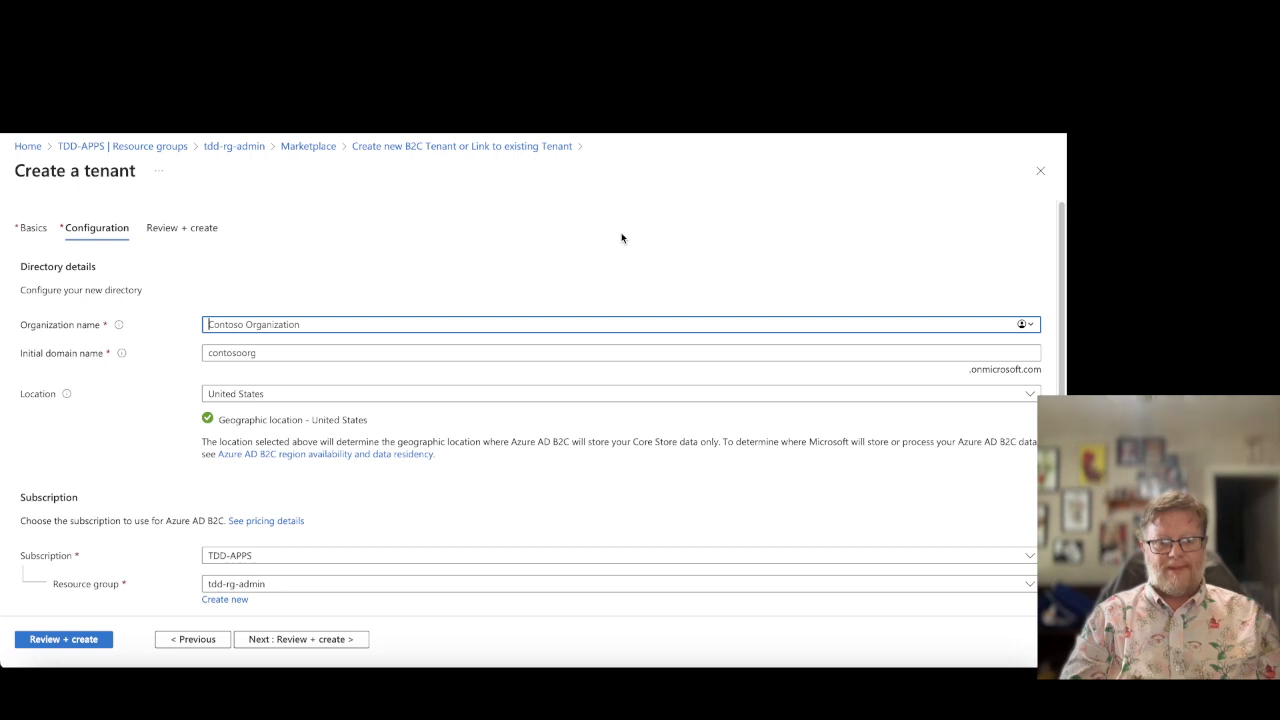
{"action": "type", "text": "th"}
{"action": "key", "text": "BackSpace"}
{"action": "key", "text": "BackSpace"}
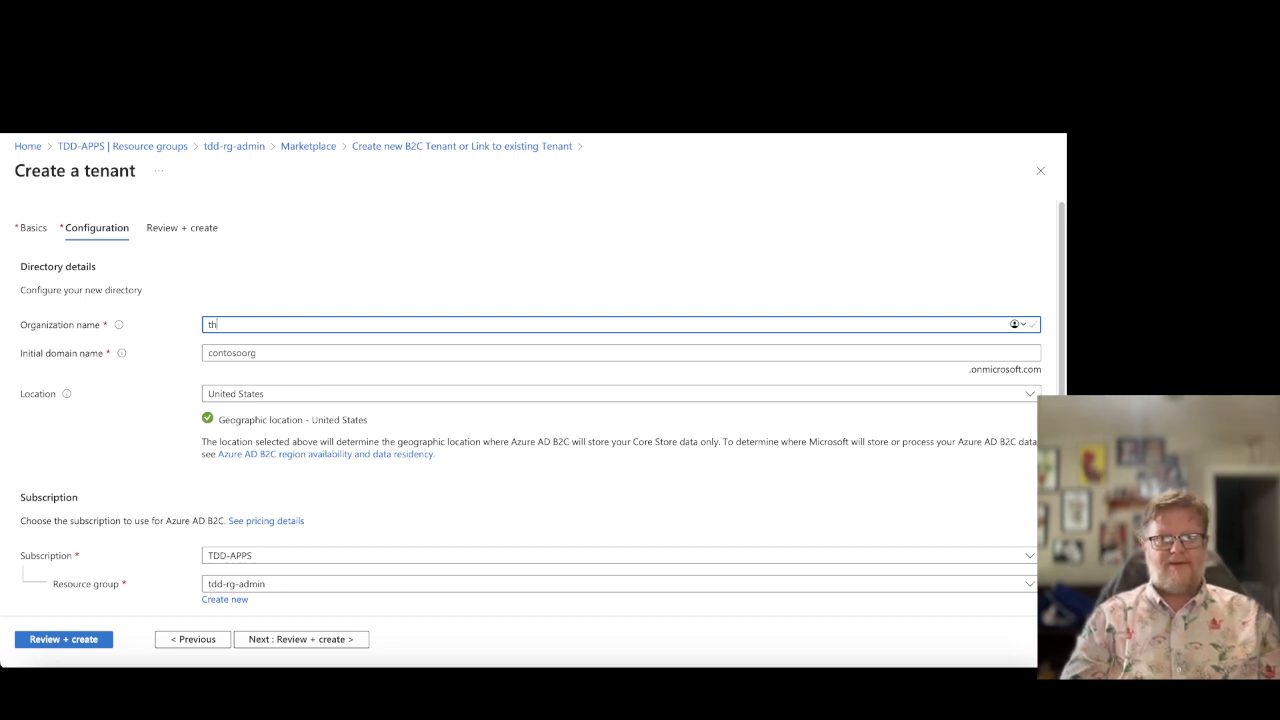
{"action": "type", "text": "Tha"}
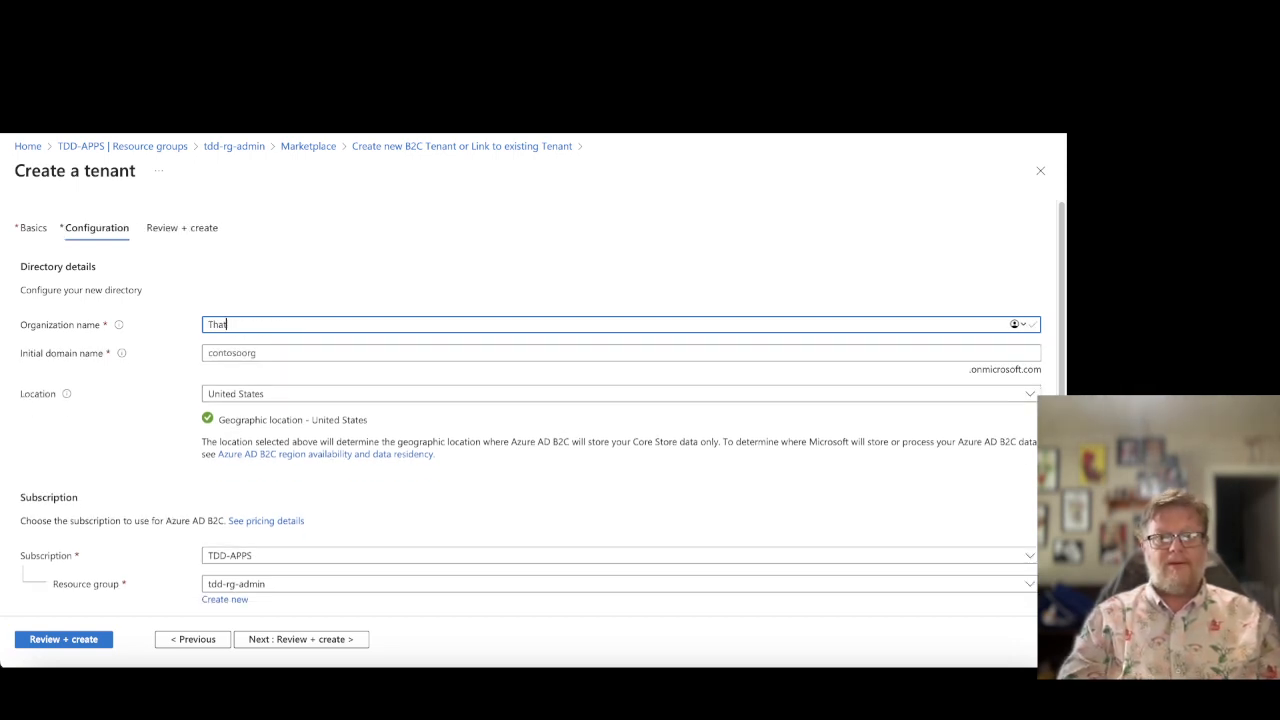
{"action": "key", "text": "BackSpace"}
{"action": "key", "text": "BackSpace"}
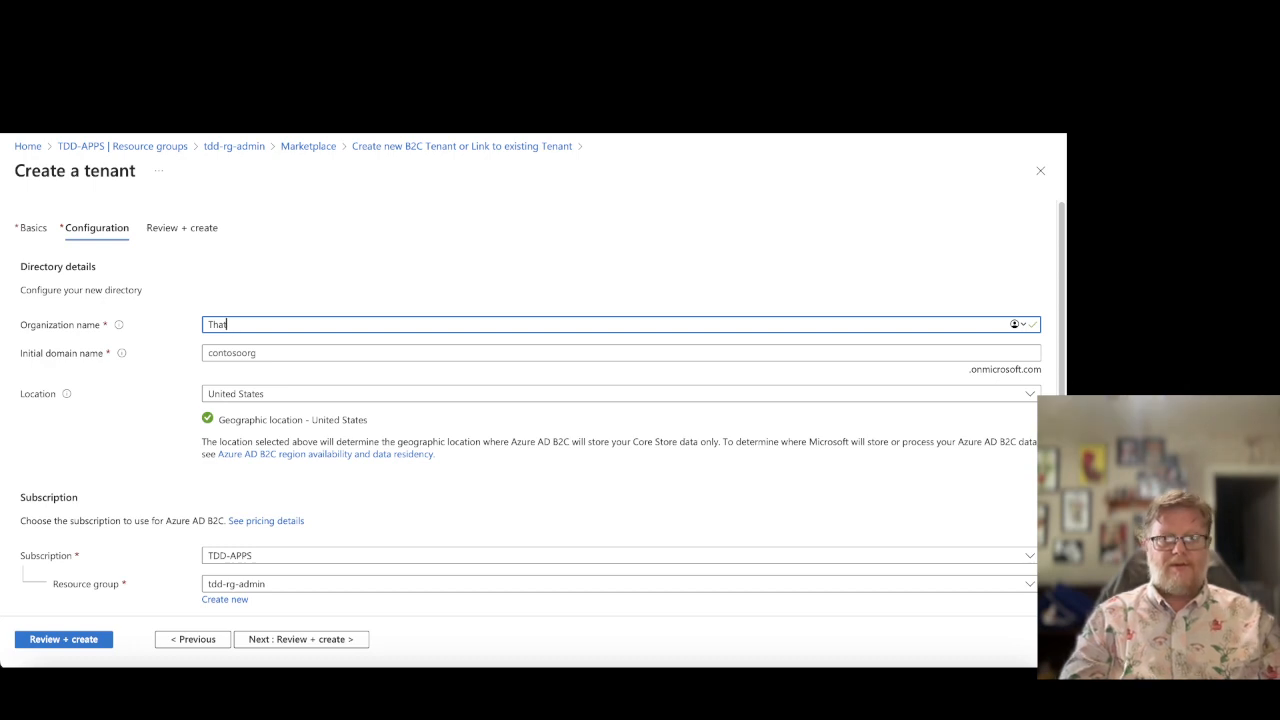
{"action": "type", "text": "Developer Dad"}
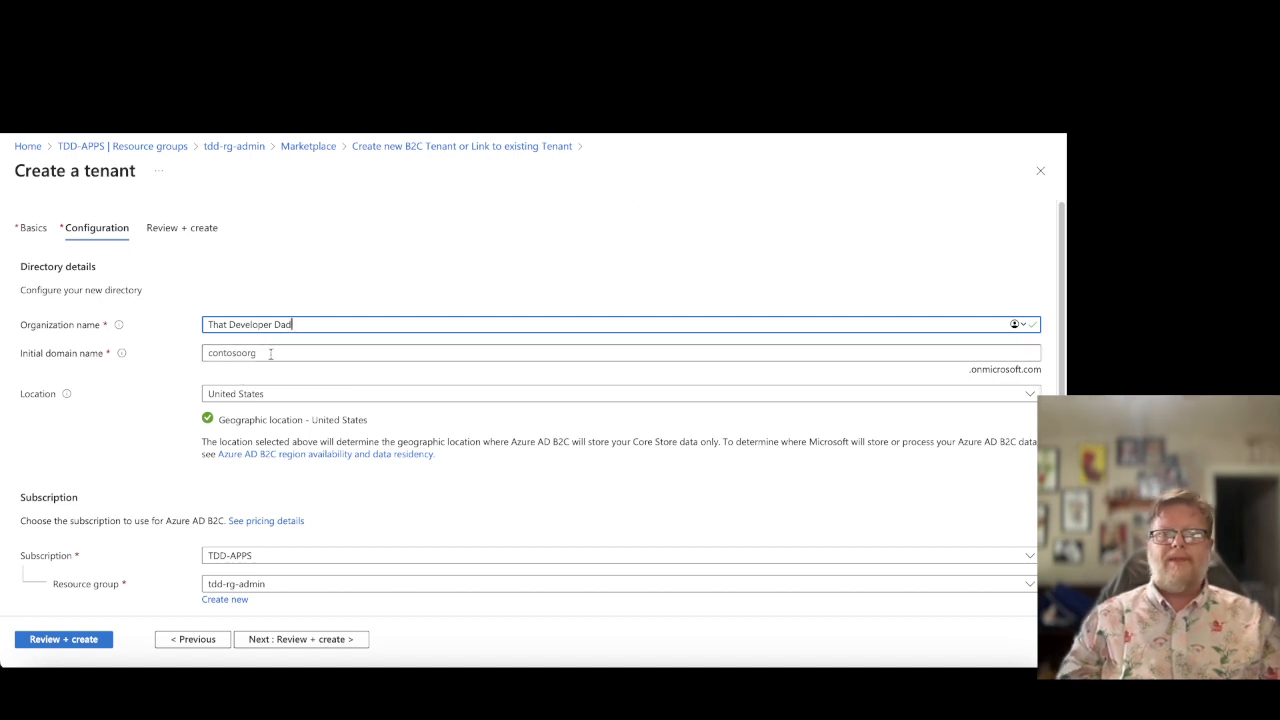
- Set the tenant's initial domain name to thatdeveloperdad and look over the location, subscription and resource group settings
{"action": "key", "text": "Tab"}
{"action": "type", "text": "thatdeveloperdad"}
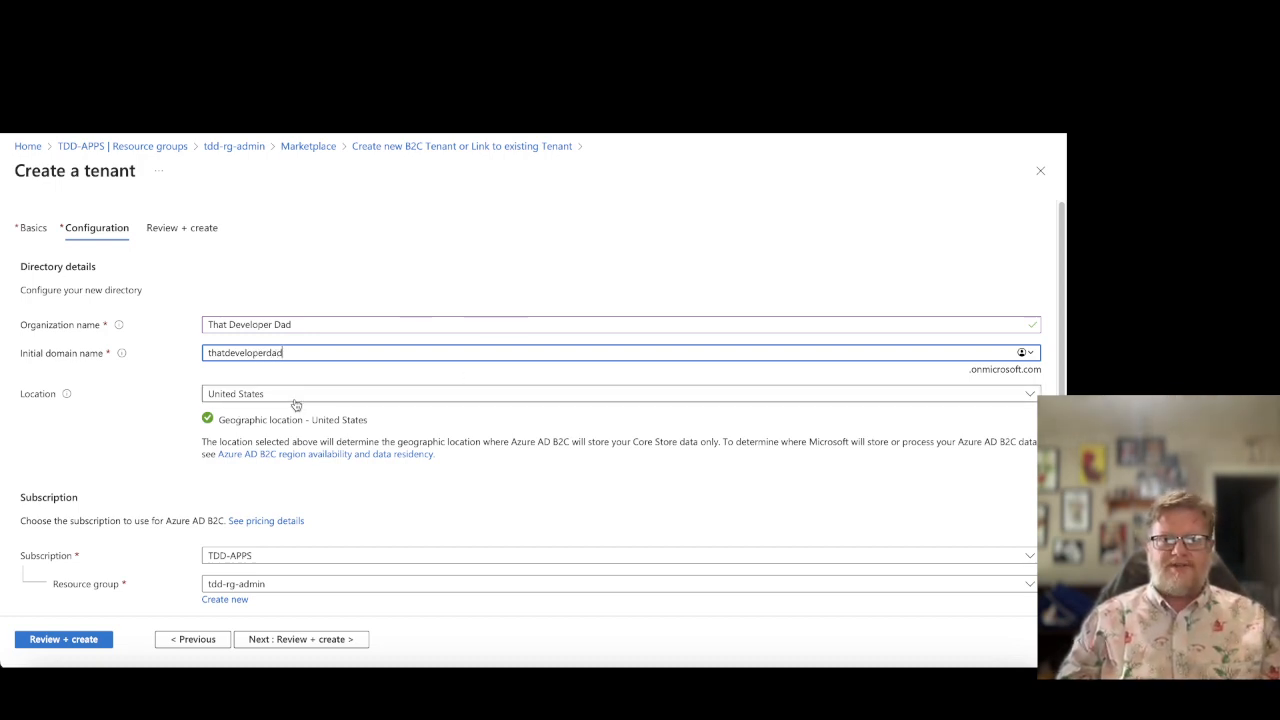
{"action": "scroll", "coordinate": [603, 497], "scroll_direction": "down", "scroll_amount": 1}
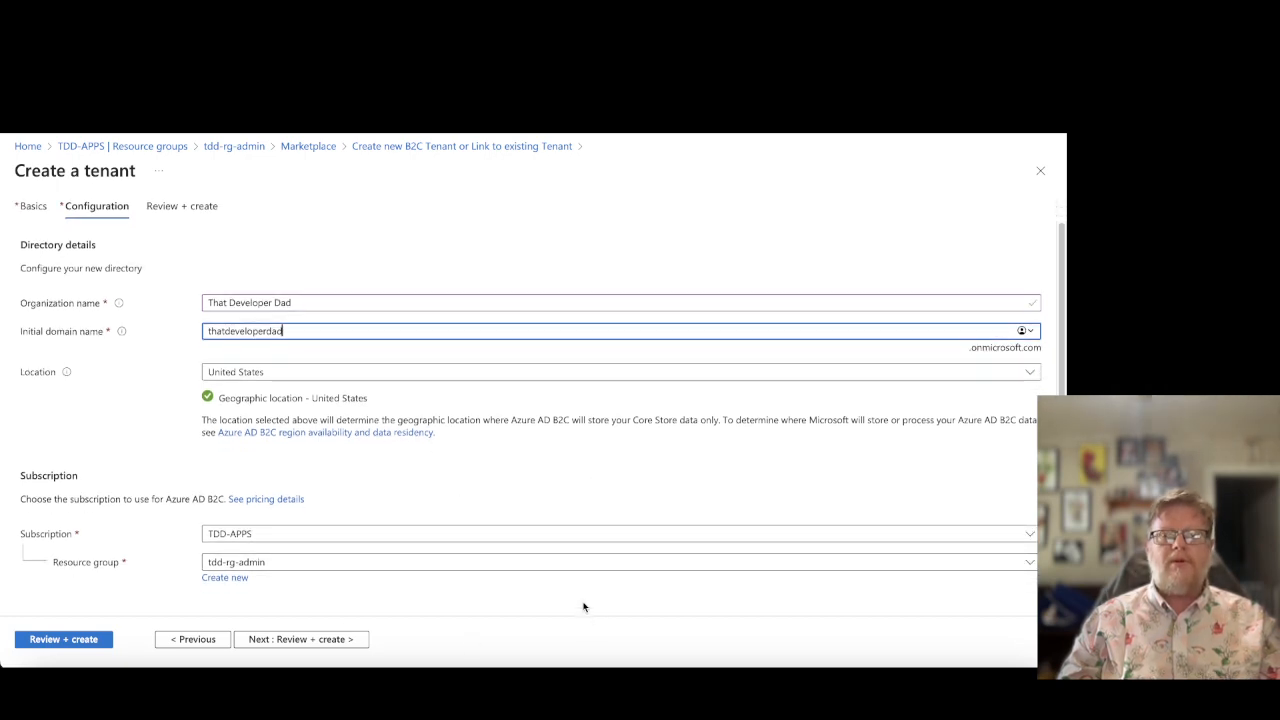
{"action": "scroll", "coordinate": [555, 491], "scroll_direction": "up", "scroll_amount": 1}
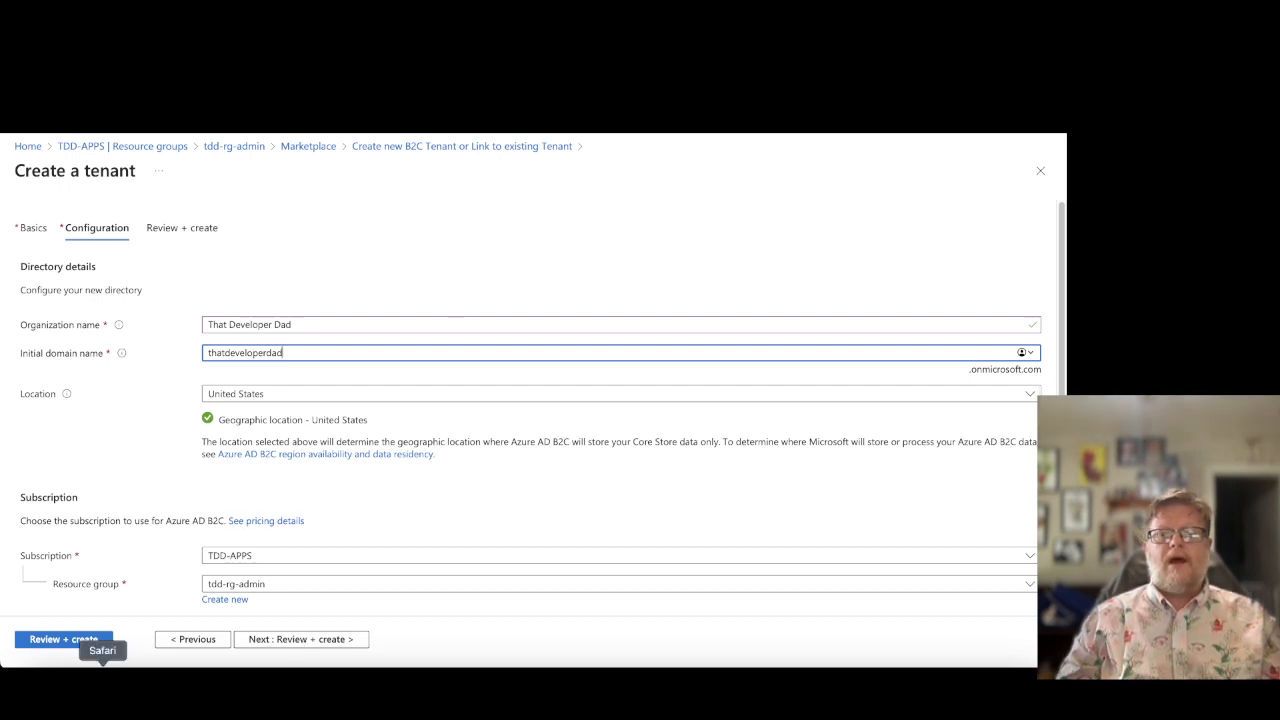
- In a new Safari window, search the web for Microsoft Learn's Azure AD B2C guidance and open the tutorial on creating a B2C tenant
{"action": "right_click", "coordinate": [102, 685]}
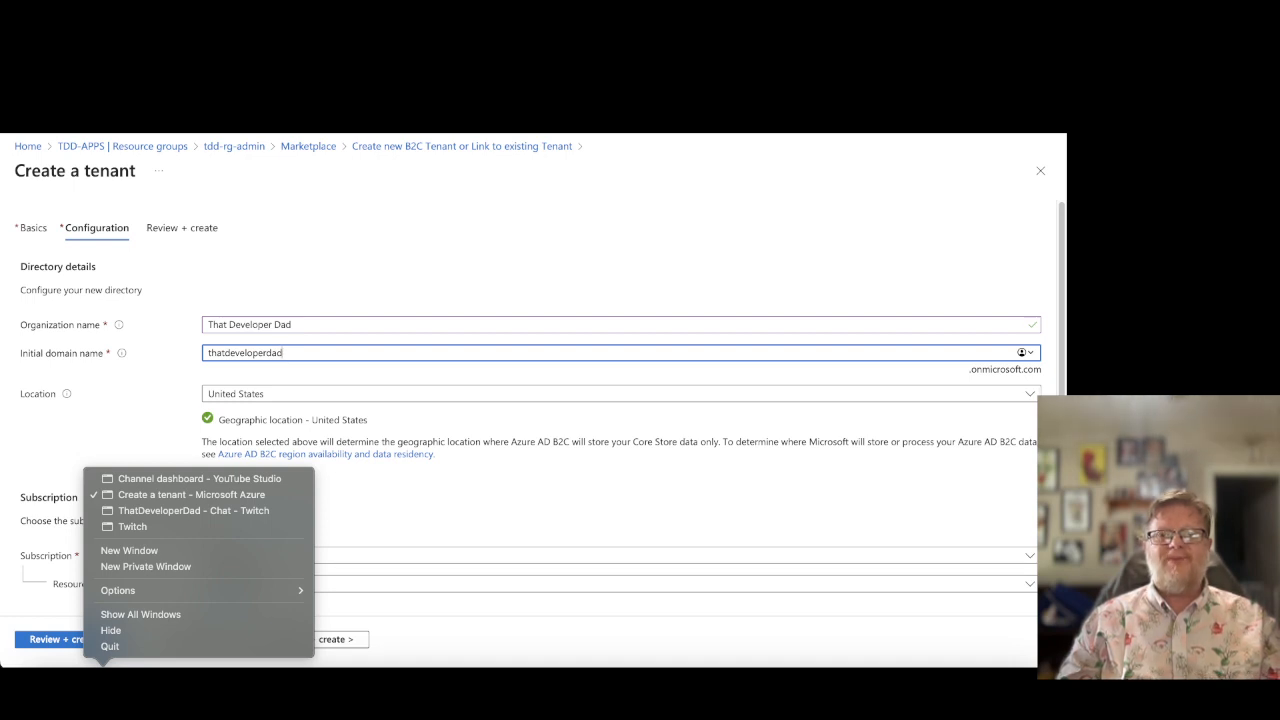
{"action": "left_click", "coordinate": [132, 550]}
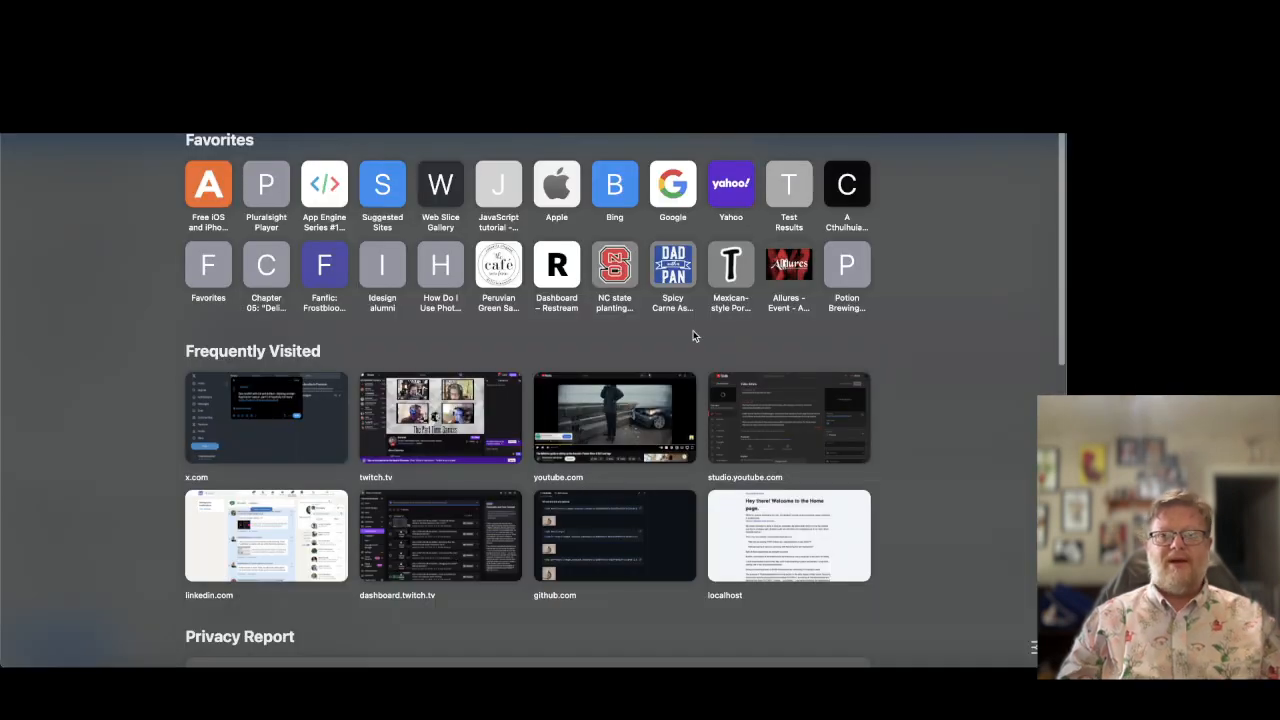
{"action": "type", "text": "microsoft"}
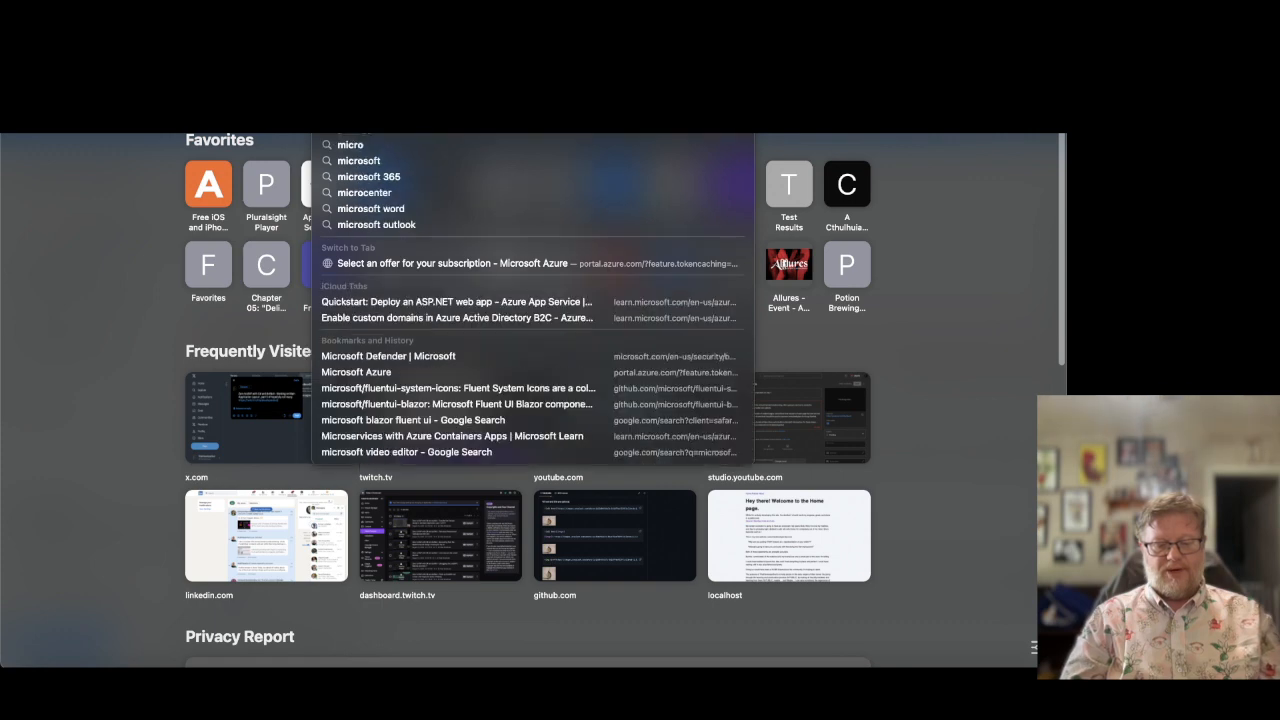
{"action": "type", "text": " learn"}
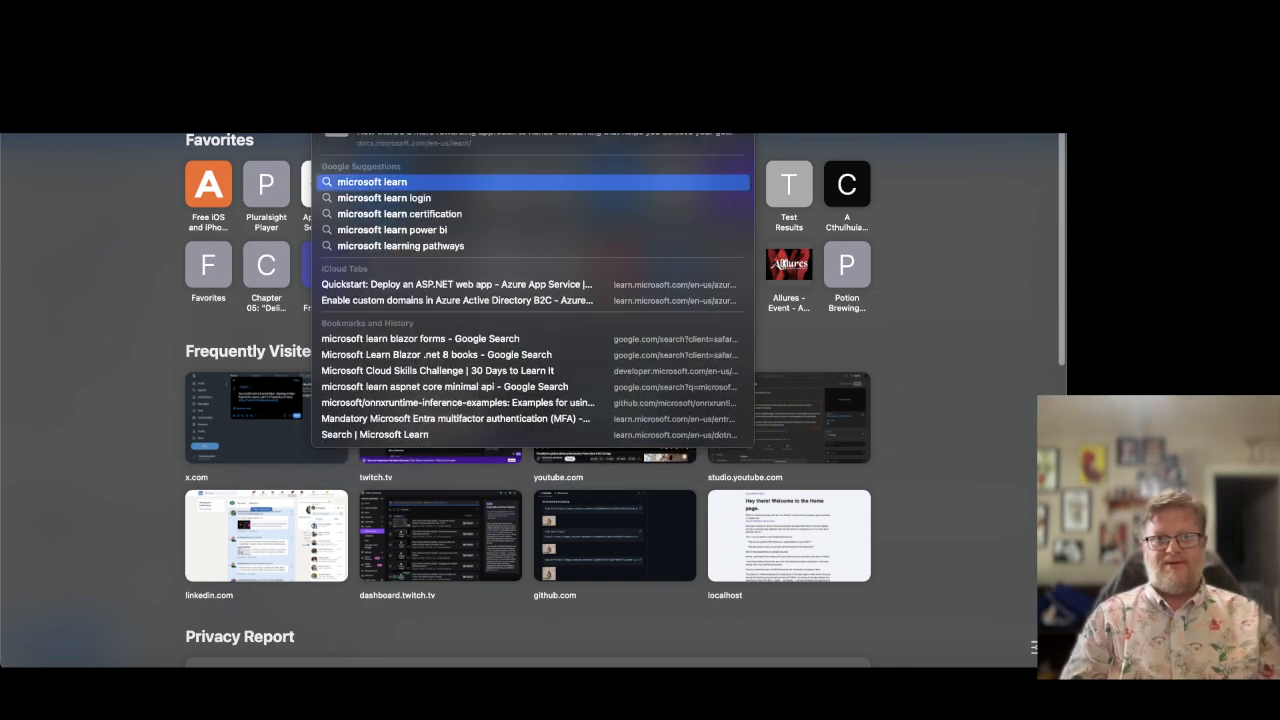
{"action": "type", "text": " sign in"}
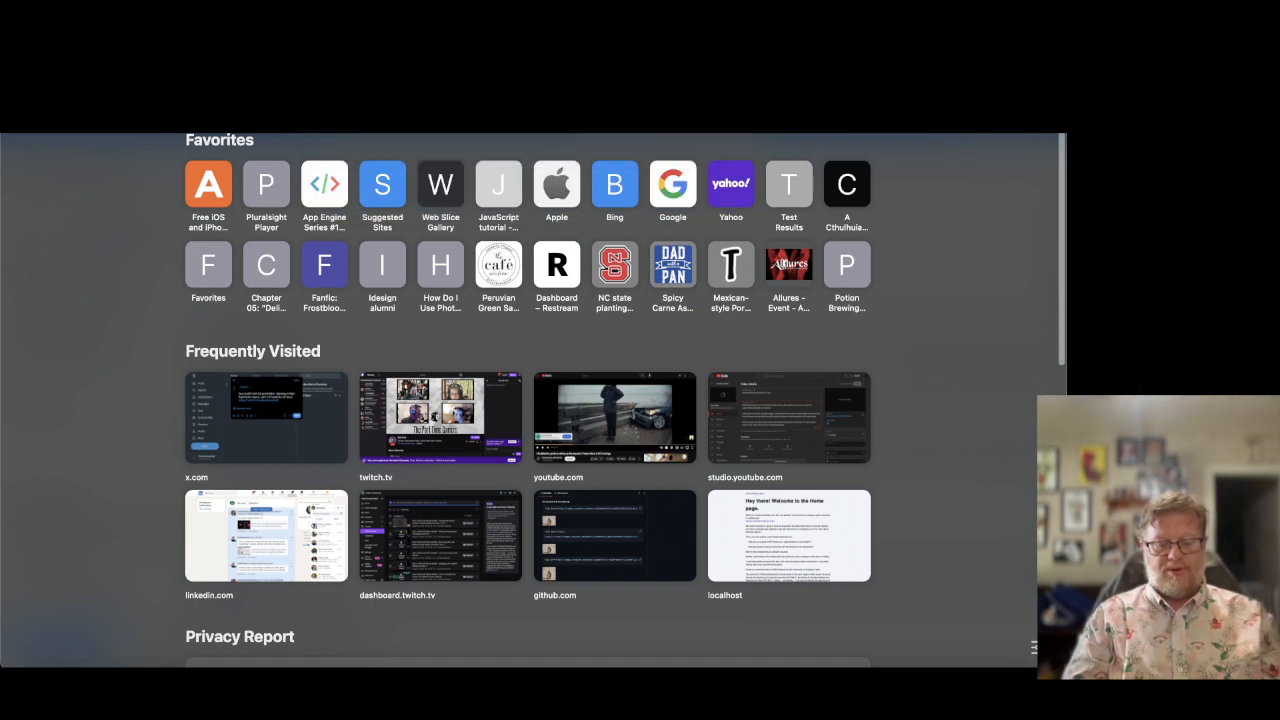
{"action": "type", "text": "lin"}
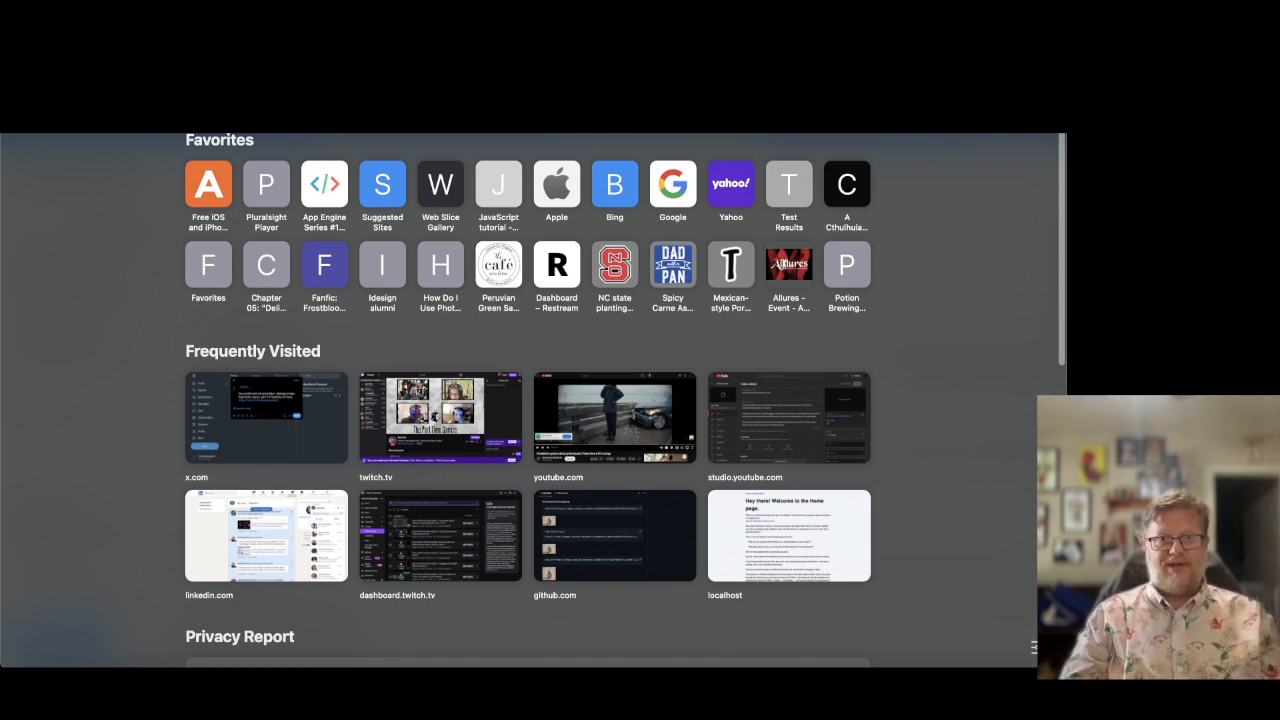
{"action": "key", "text": "Return"}
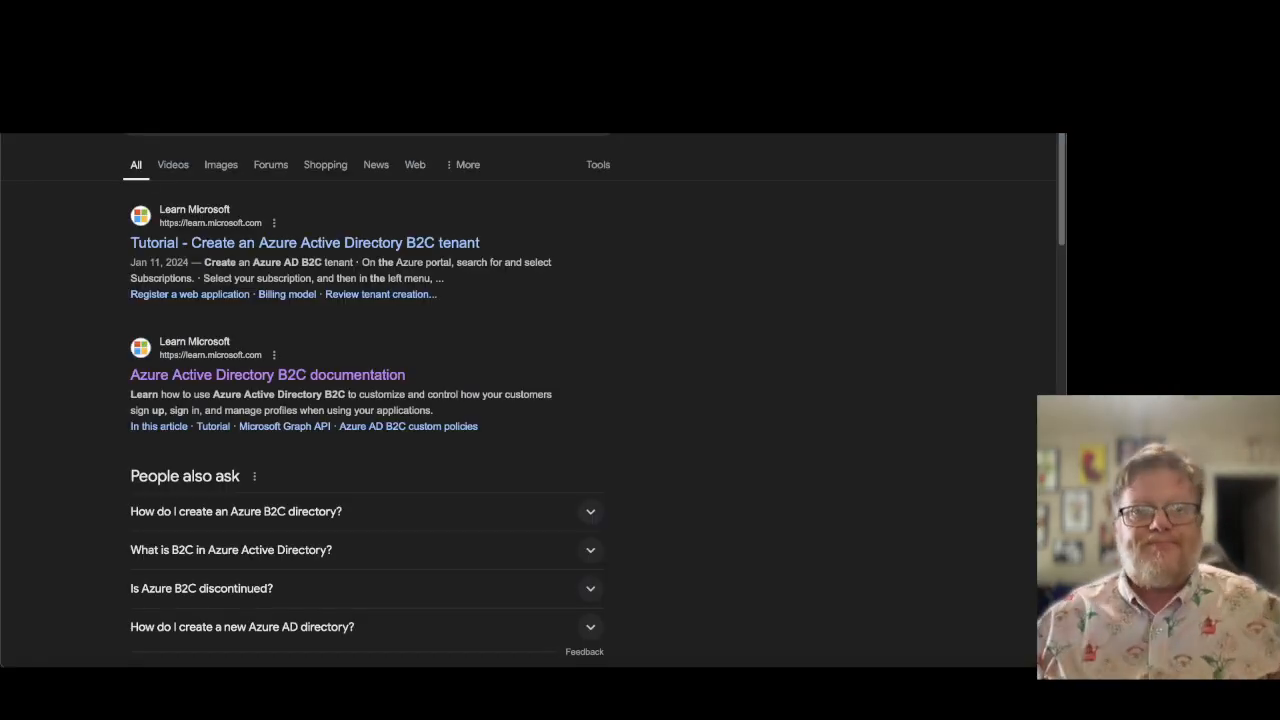
{"action": "left_click", "coordinate": [302, 243]}
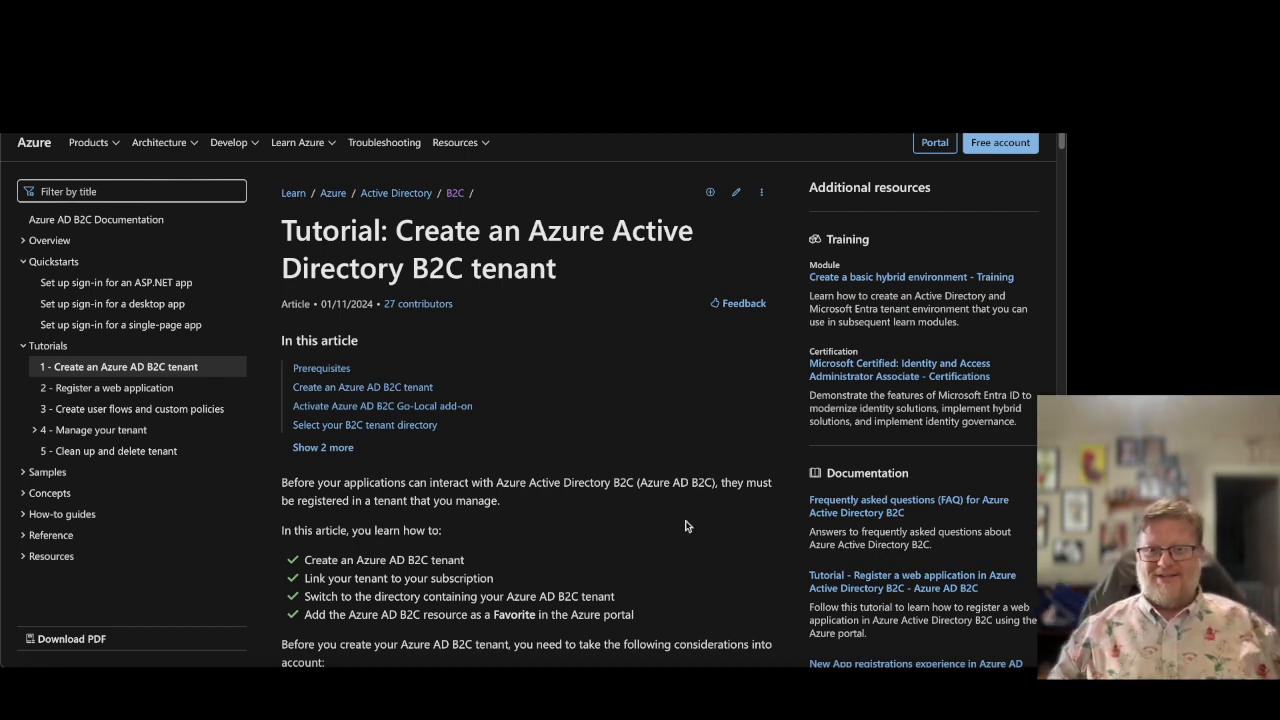
- Read through the tutorial's considerations, prerequisites and tenant creation instructions, including the Create a directory settings
{"action": "scroll", "coordinate": [686, 526], "scroll_direction": "down", "scroll_amount": 3}
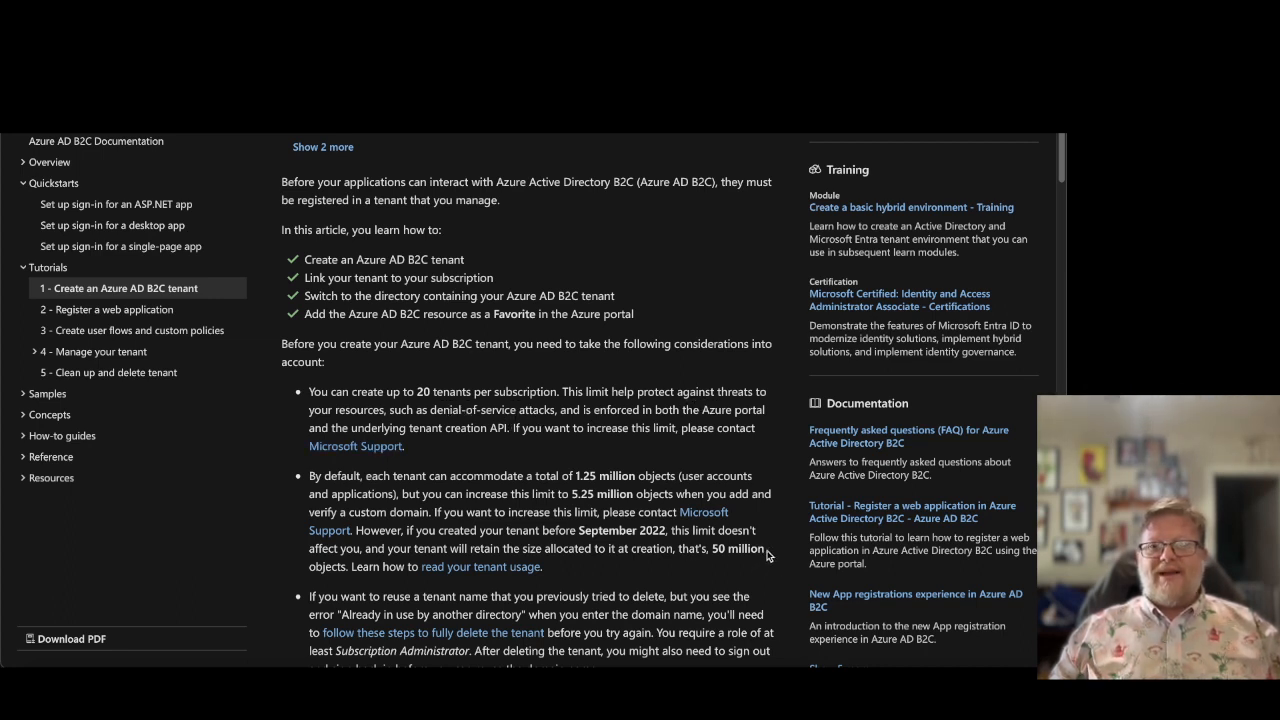
{"action": "scroll", "coordinate": [785, 536], "scroll_direction": "down", "scroll_amount": 3}
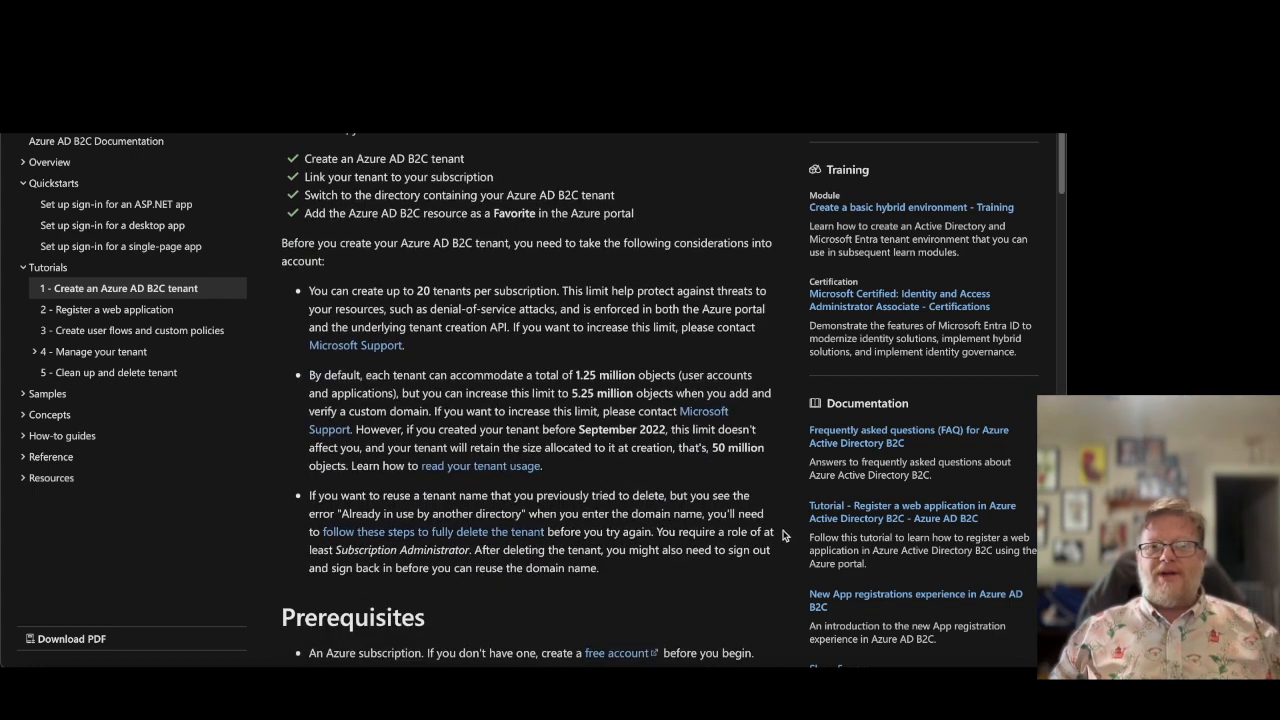
{"action": "scroll", "coordinate": [785, 536], "scroll_direction": "down", "scroll_amount": 1}
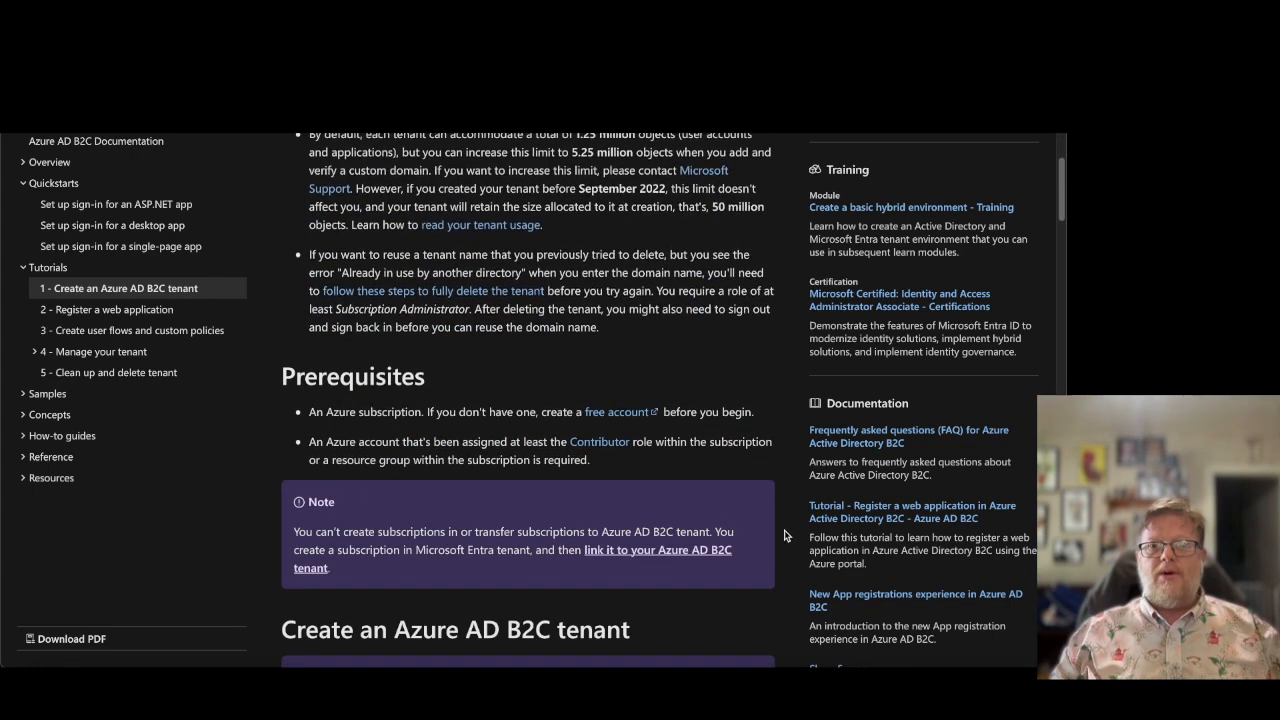
{"action": "scroll", "coordinate": [785, 536], "scroll_direction": "down", "scroll_amount": 1}
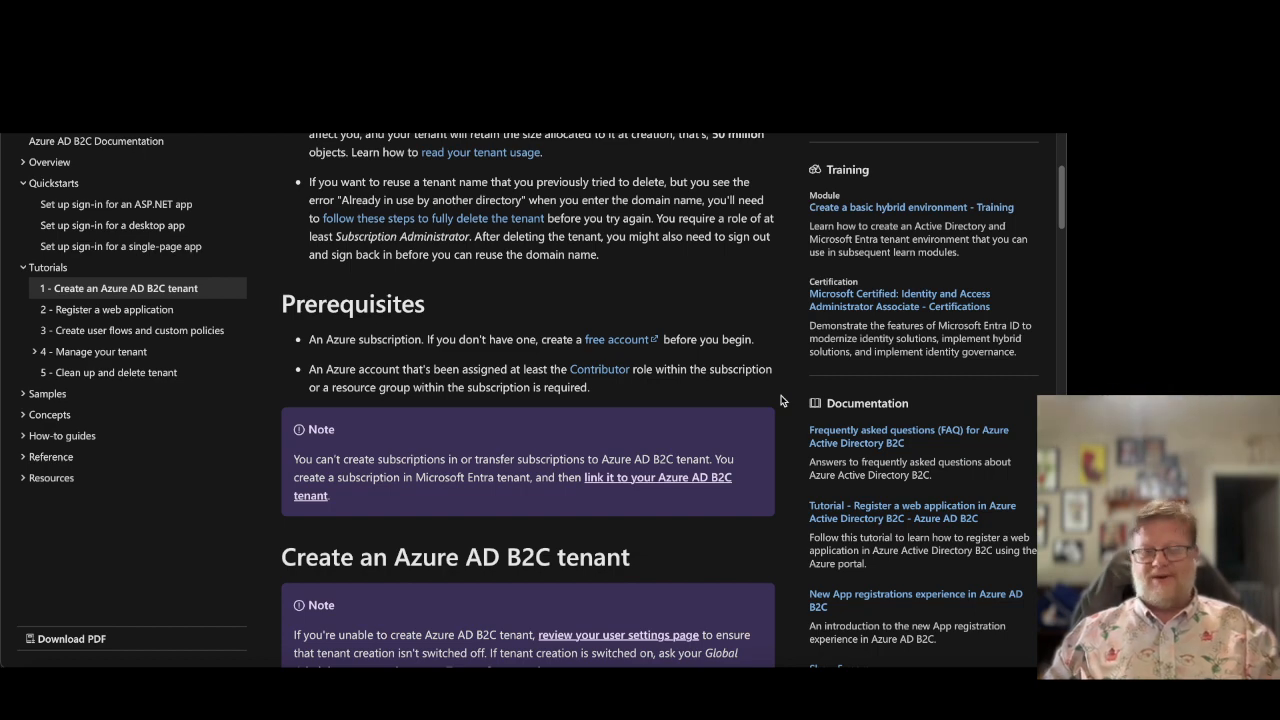
{"action": "scroll", "coordinate": [783, 400], "scroll_direction": "down", "scroll_amount": 3}
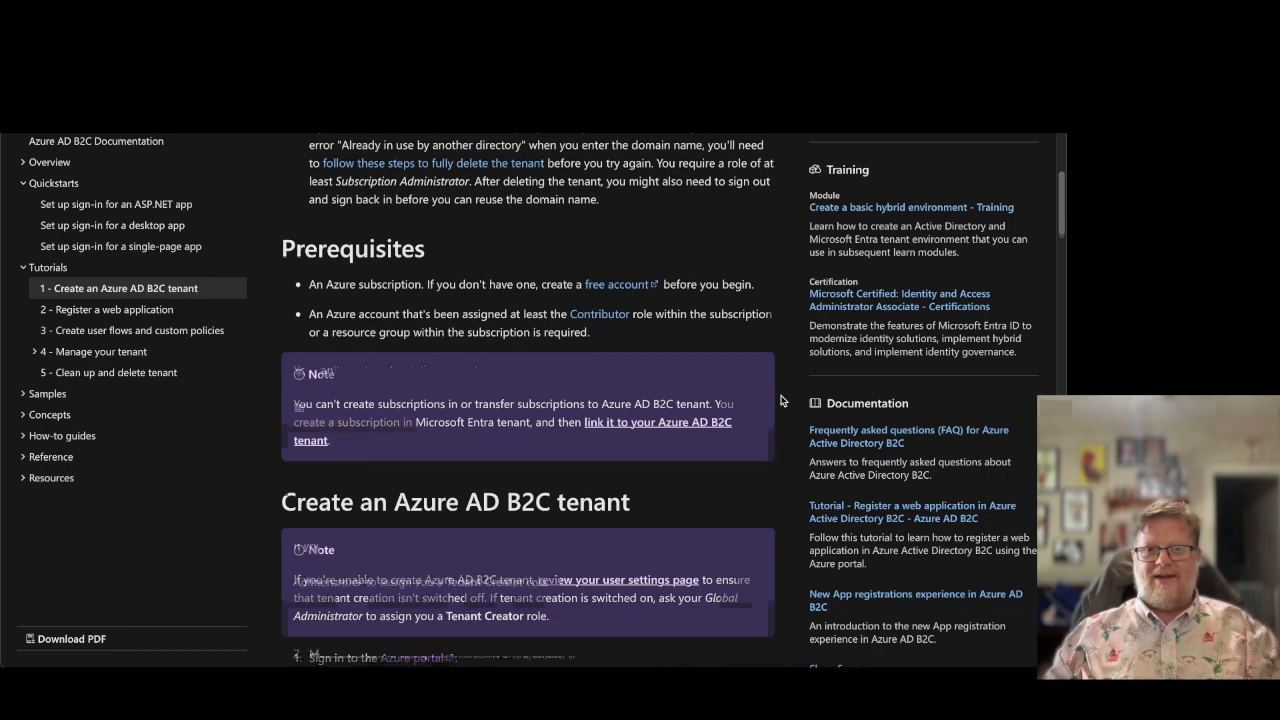
{"action": "scroll", "coordinate": [783, 400], "scroll_direction": "down", "scroll_amount": 3}
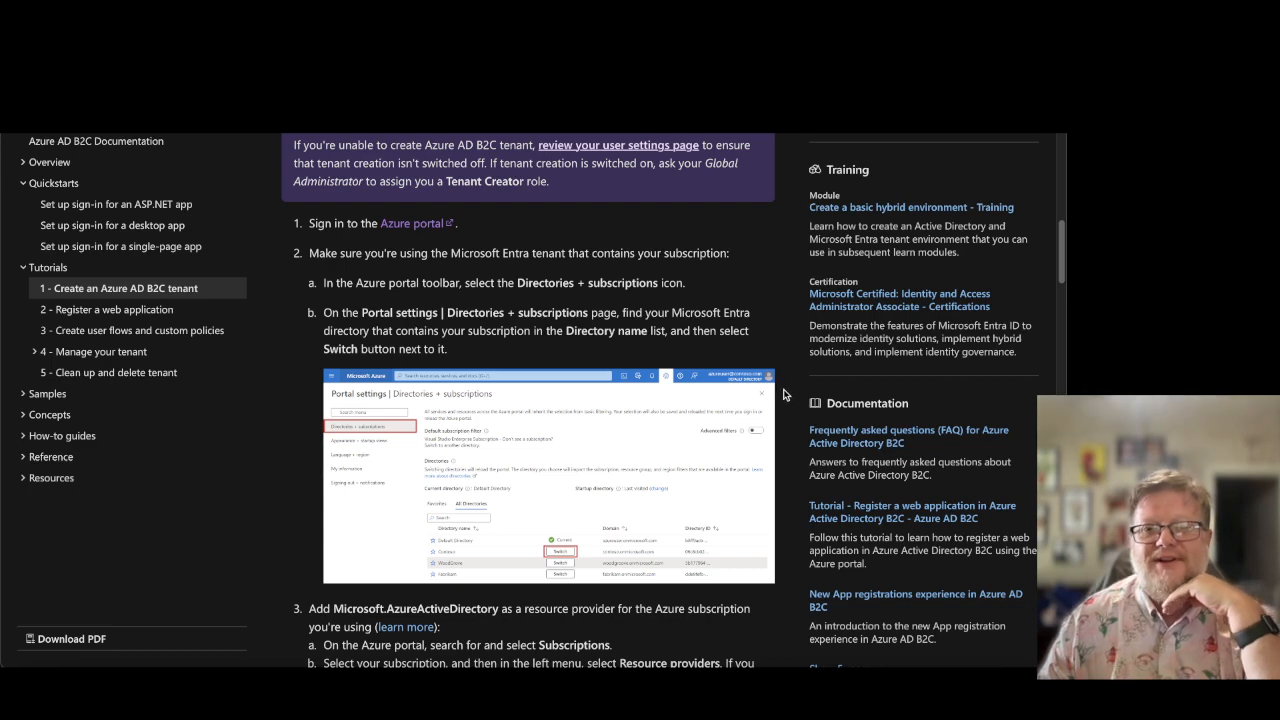
{"action": "scroll", "coordinate": [784, 393], "scroll_direction": "down", "scroll_amount": 2}
{"action": "scroll", "coordinate": [784, 393], "scroll_direction": "down", "scroll_amount": 3}
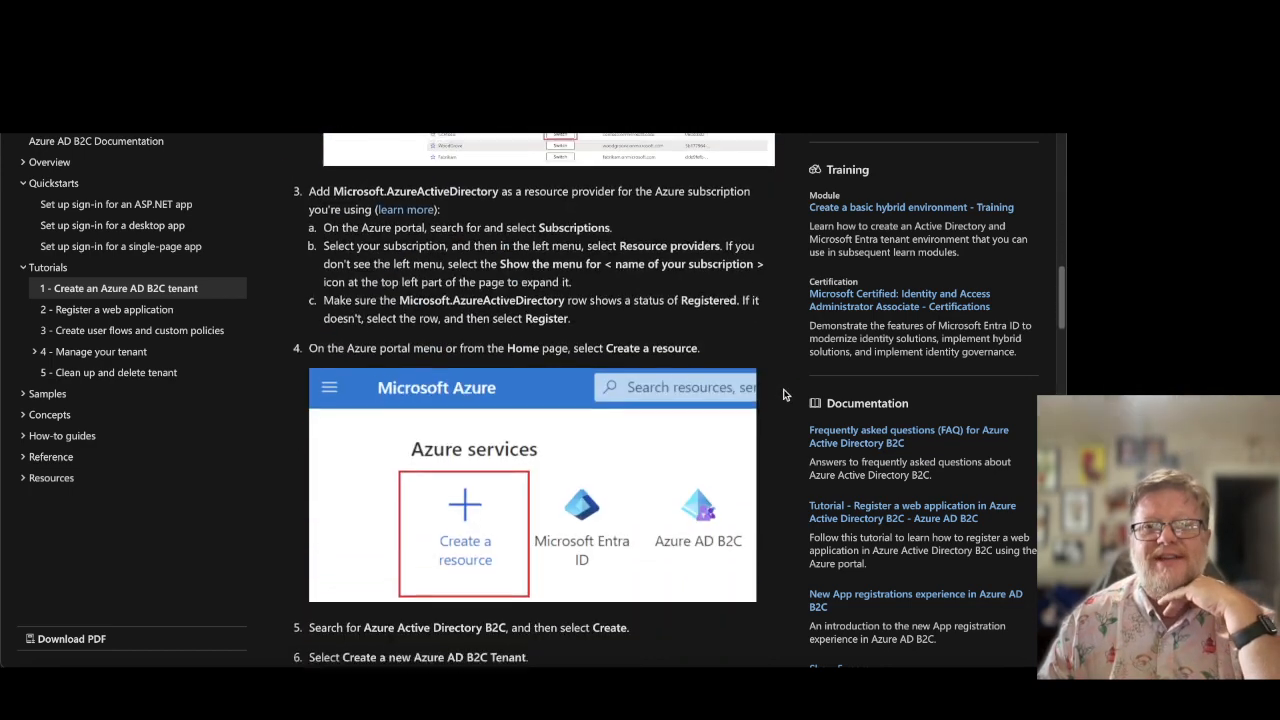
{"action": "scroll", "coordinate": [784, 393], "scroll_direction": "down", "scroll_amount": 1}
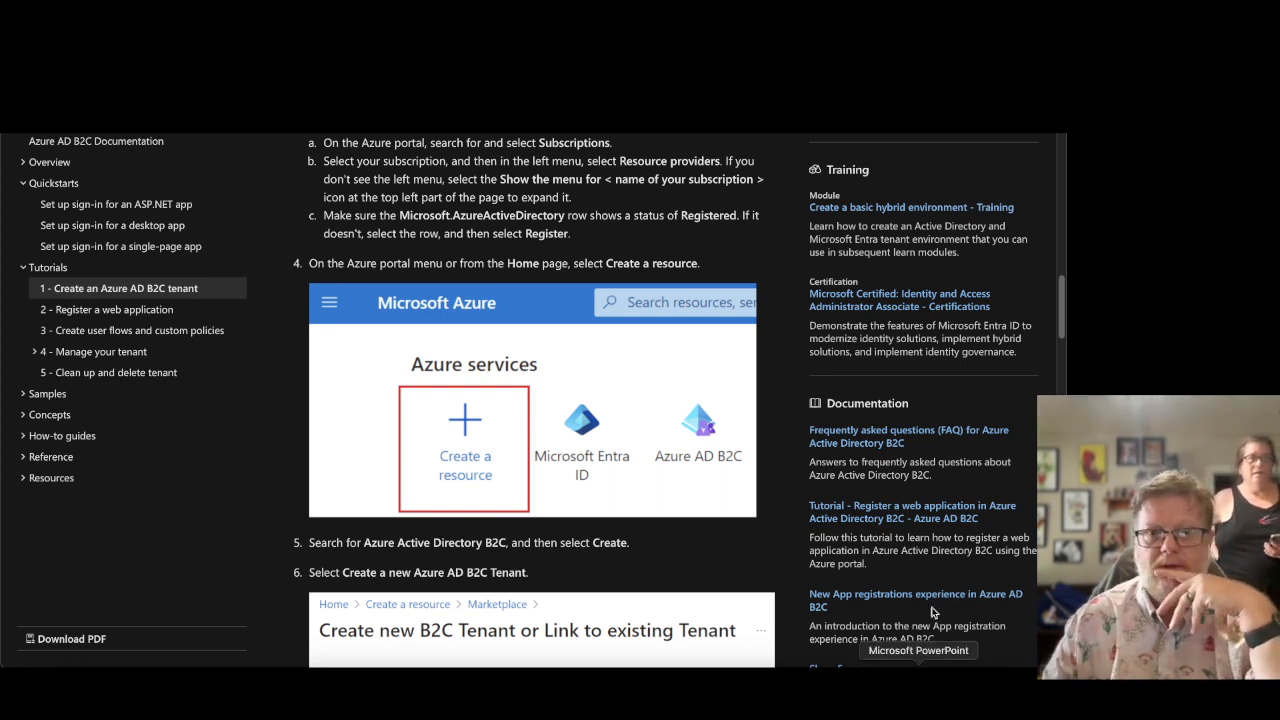
{"action": "scroll", "coordinate": [720, 560], "scroll_direction": "down", "scroll_amount": 2}
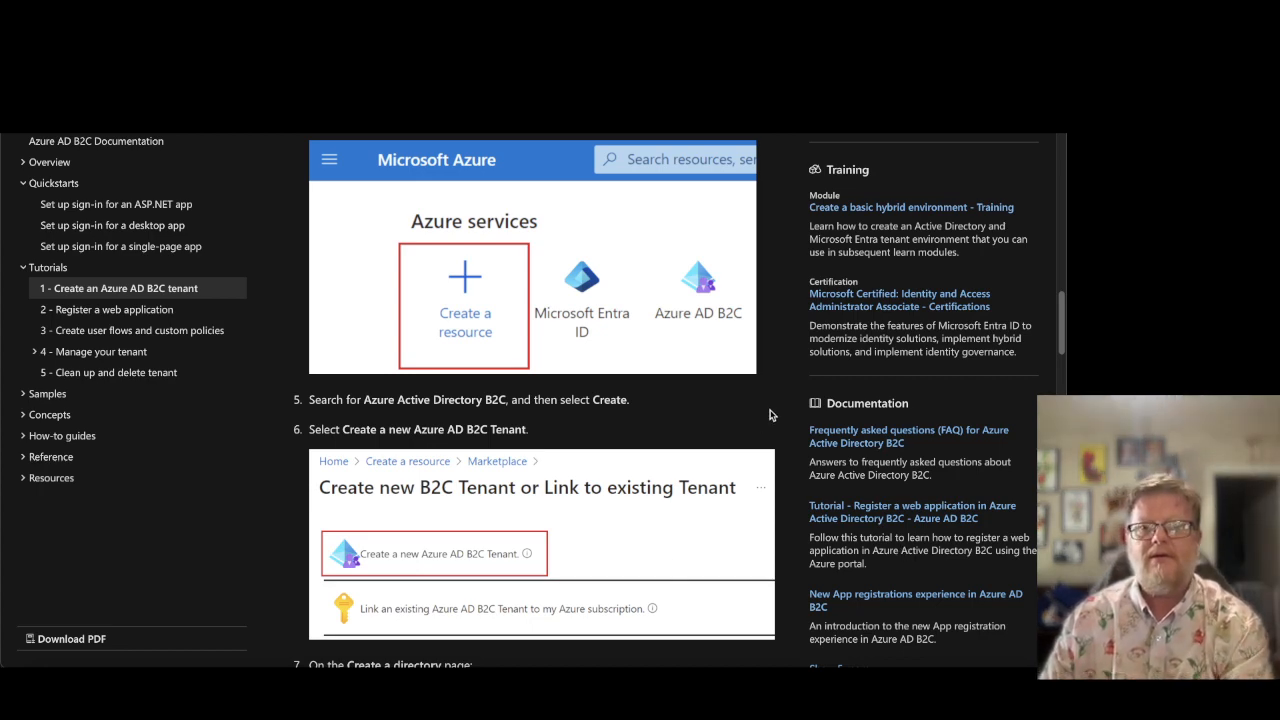
{"action": "scroll", "coordinate": [771, 415], "scroll_direction": "down", "scroll_amount": 2}
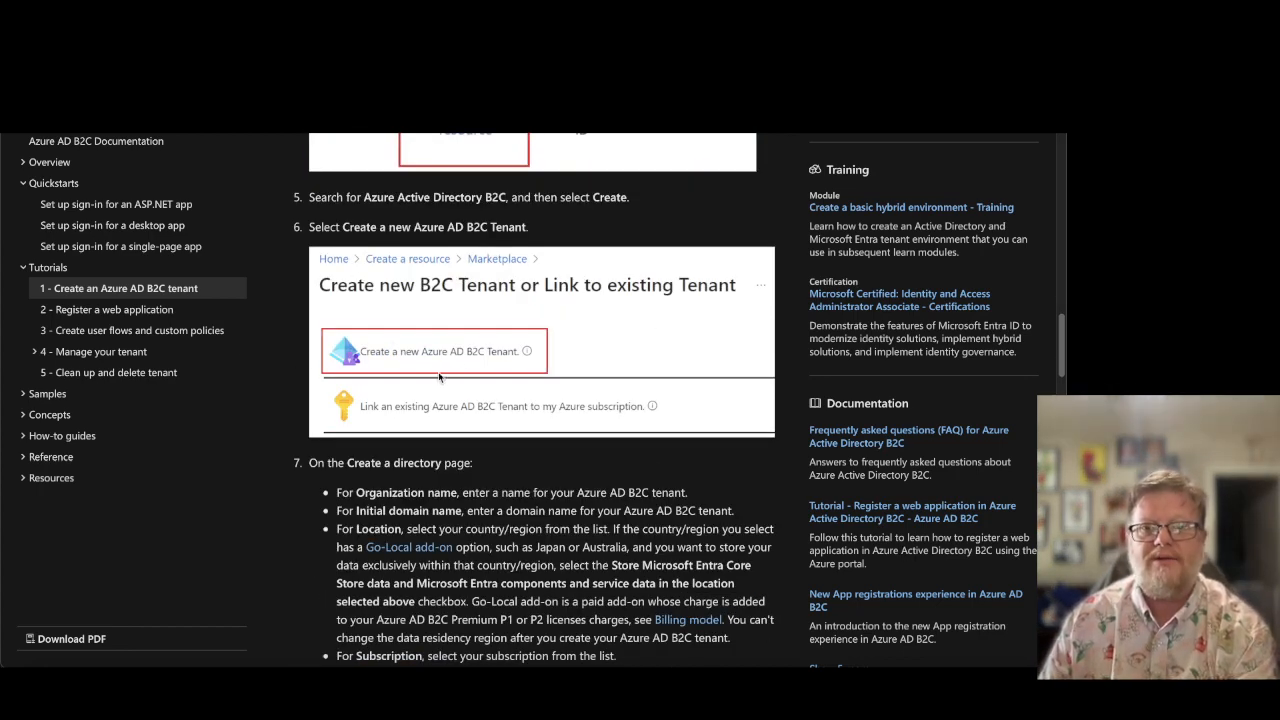
{"action": "scroll", "coordinate": [686, 497], "scroll_direction": "down", "scroll_amount": 1}
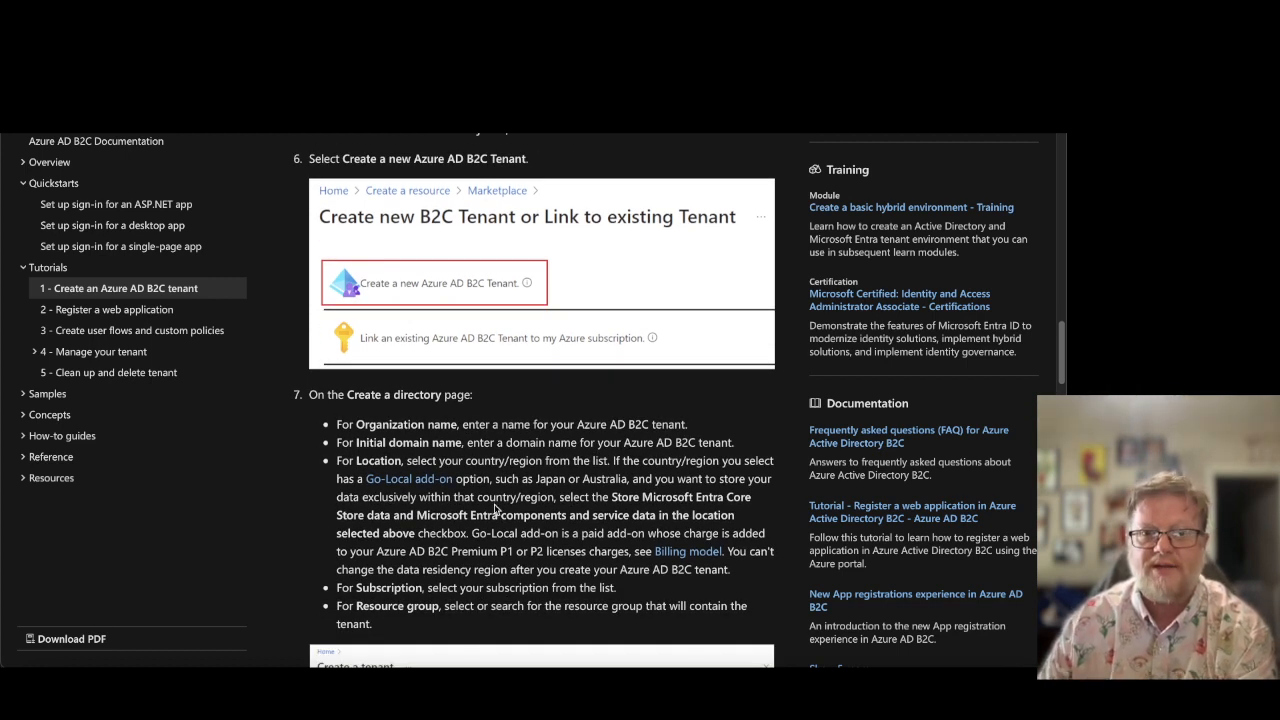
{"action": "scroll", "coordinate": [494, 508], "scroll_direction": "down", "scroll_amount": 1}
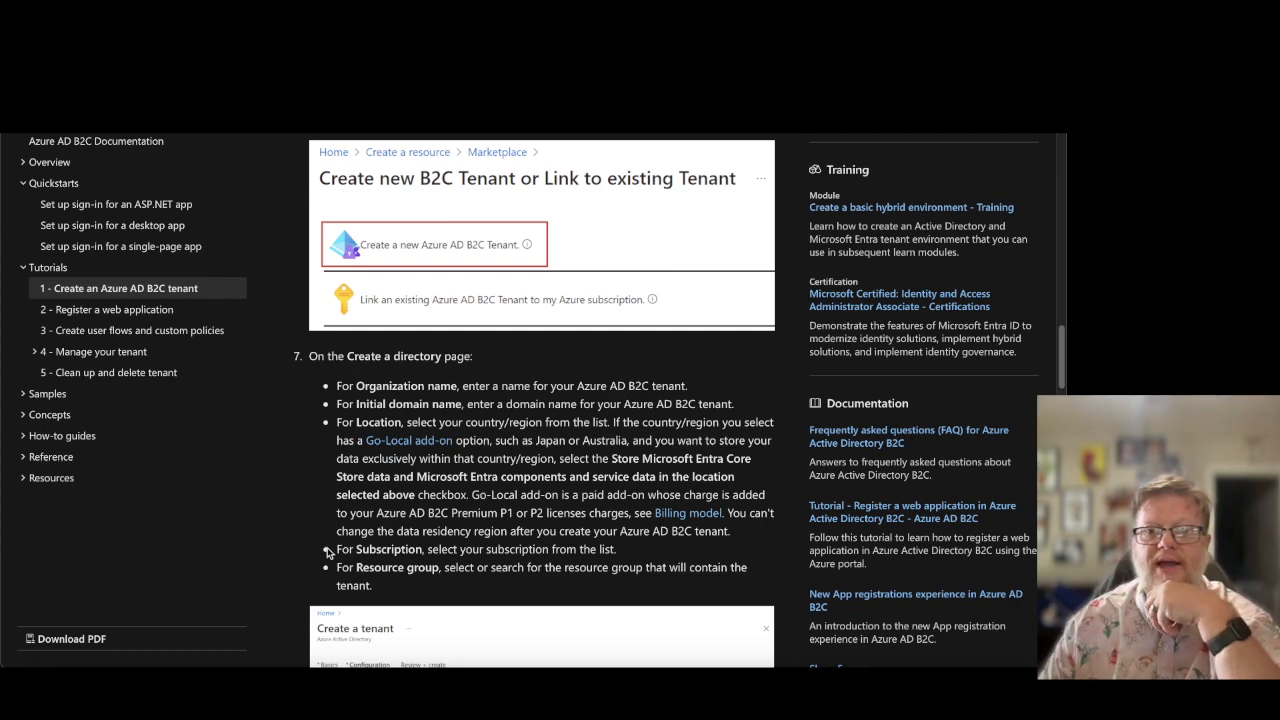
{"action": "scroll", "coordinate": [629, 547], "scroll_direction": "down", "scroll_amount": 3}
{"action": "scroll", "coordinate": [629, 540], "scroll_direction": "down", "scroll_amount": 3}
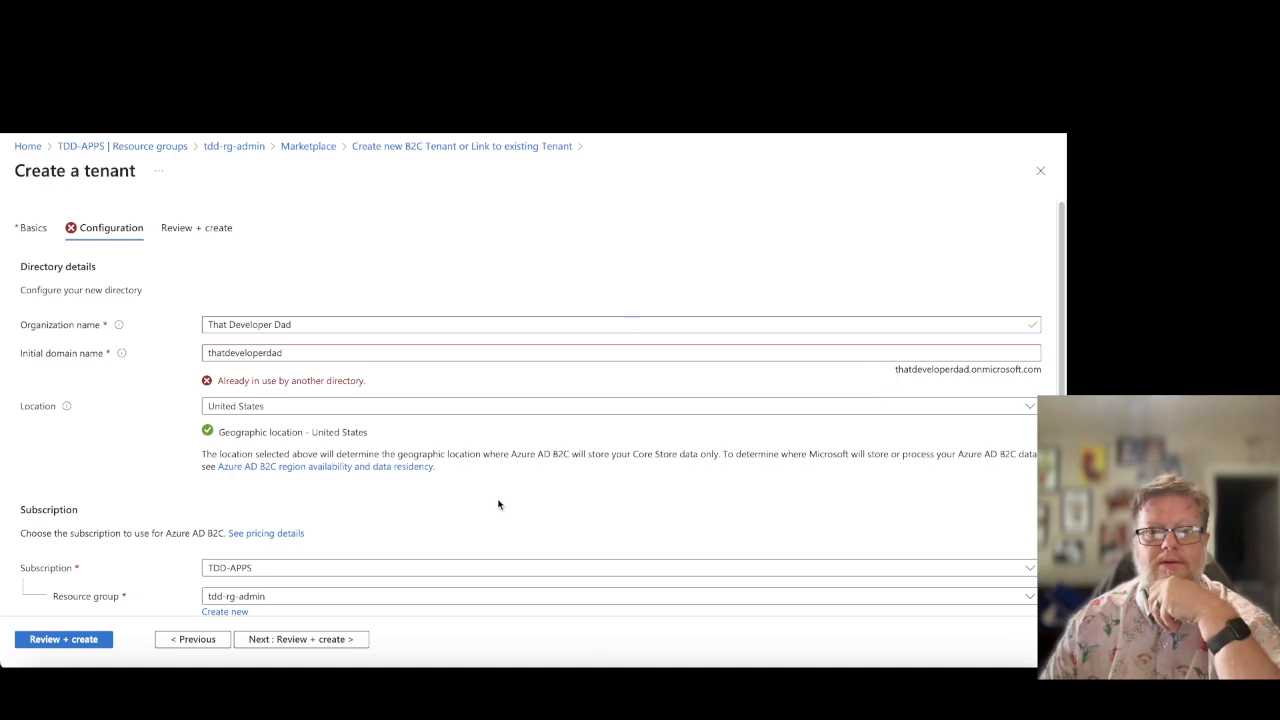
- Back in the Azure portal's tenant form, validate the settings in the review summary and return to the configuration details
{"action": "scroll", "coordinate": [628, 497], "scroll_direction": "down", "scroll_amount": 1}
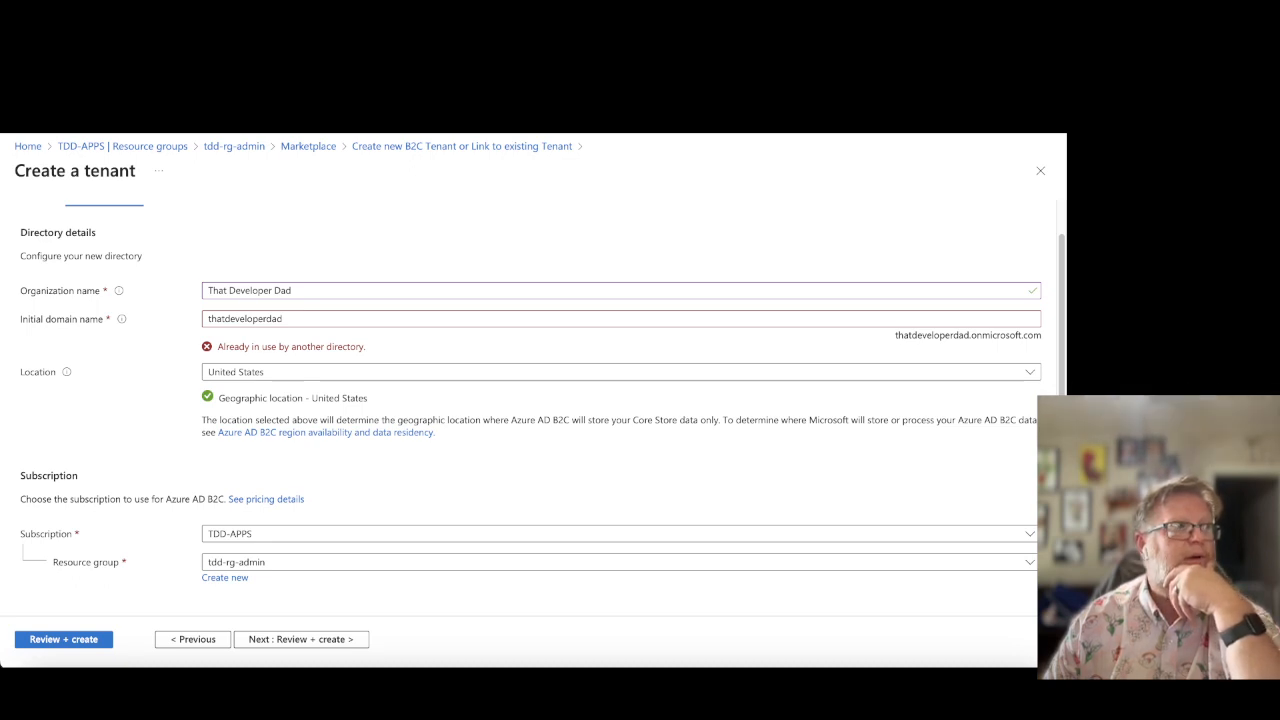
{"action": "left_click", "coordinate": [325, 641]}
{"action": "left_click", "coordinate": [325, 641]}
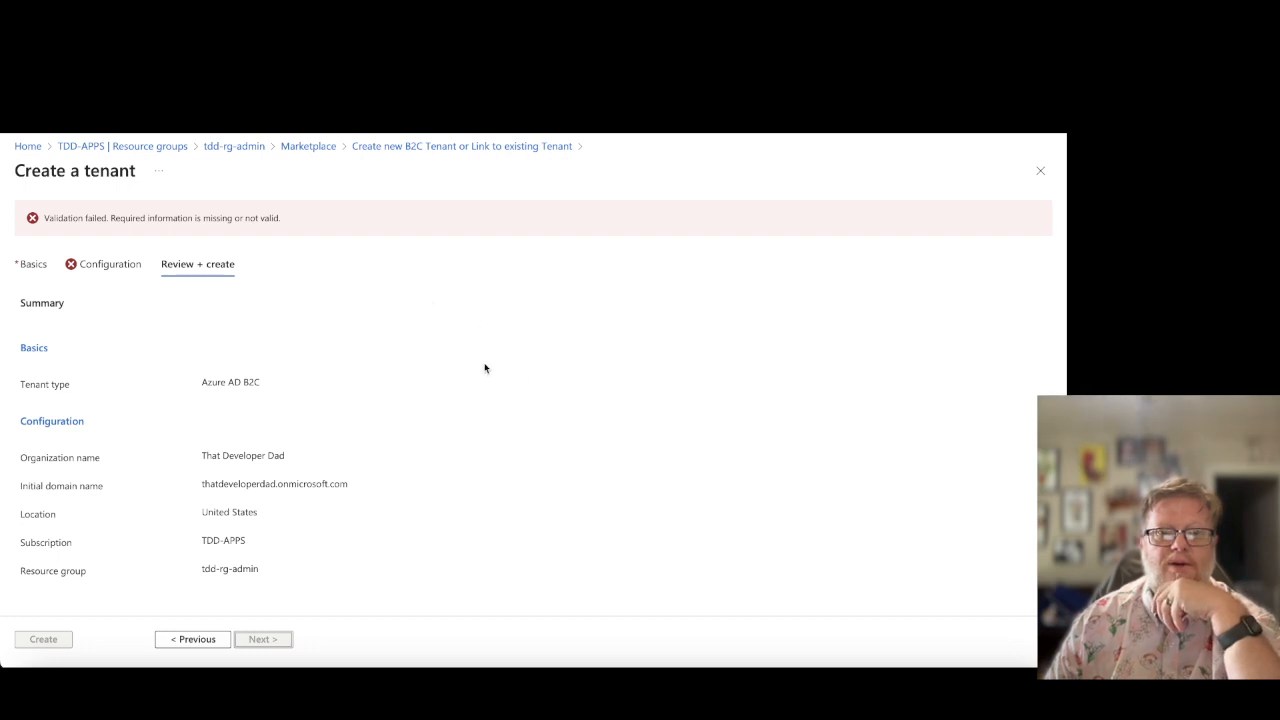
{"action": "left_click", "coordinate": [102, 265]}
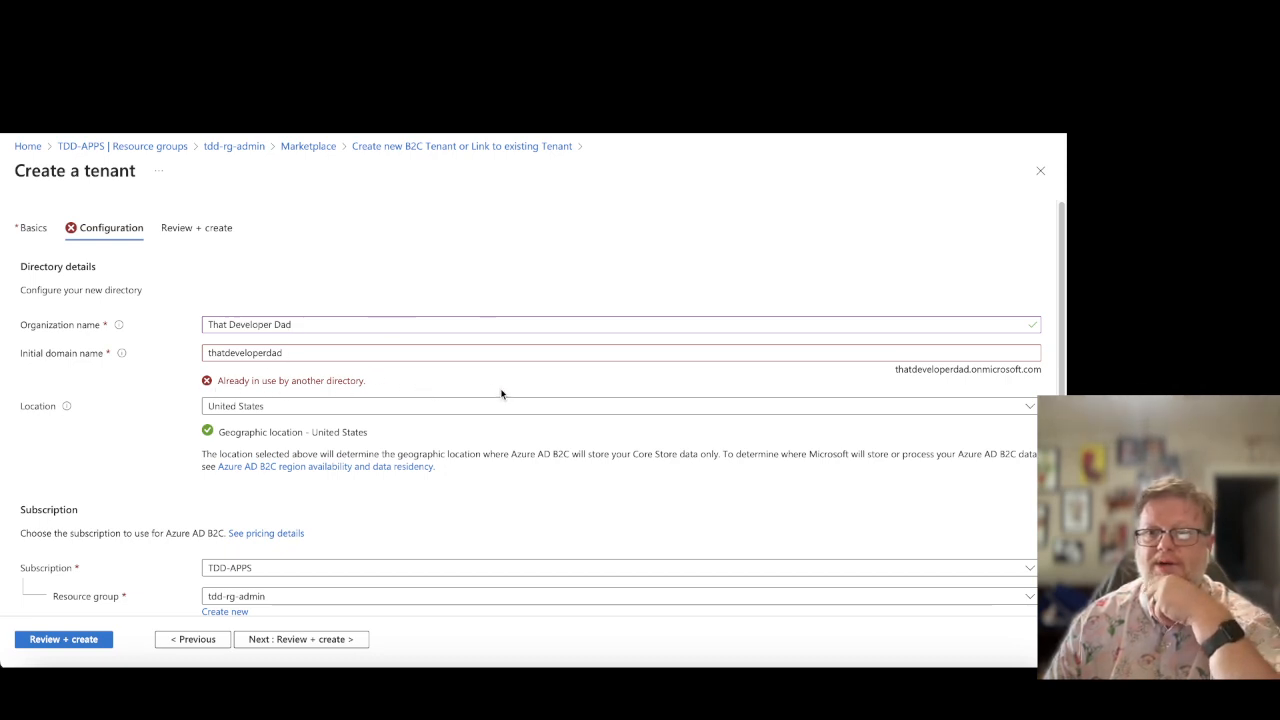
- Change the tenant's initial domain name to thatdeveloperdad-apps and have the entry validated
{"action": "left_click", "coordinate": [287, 352]}
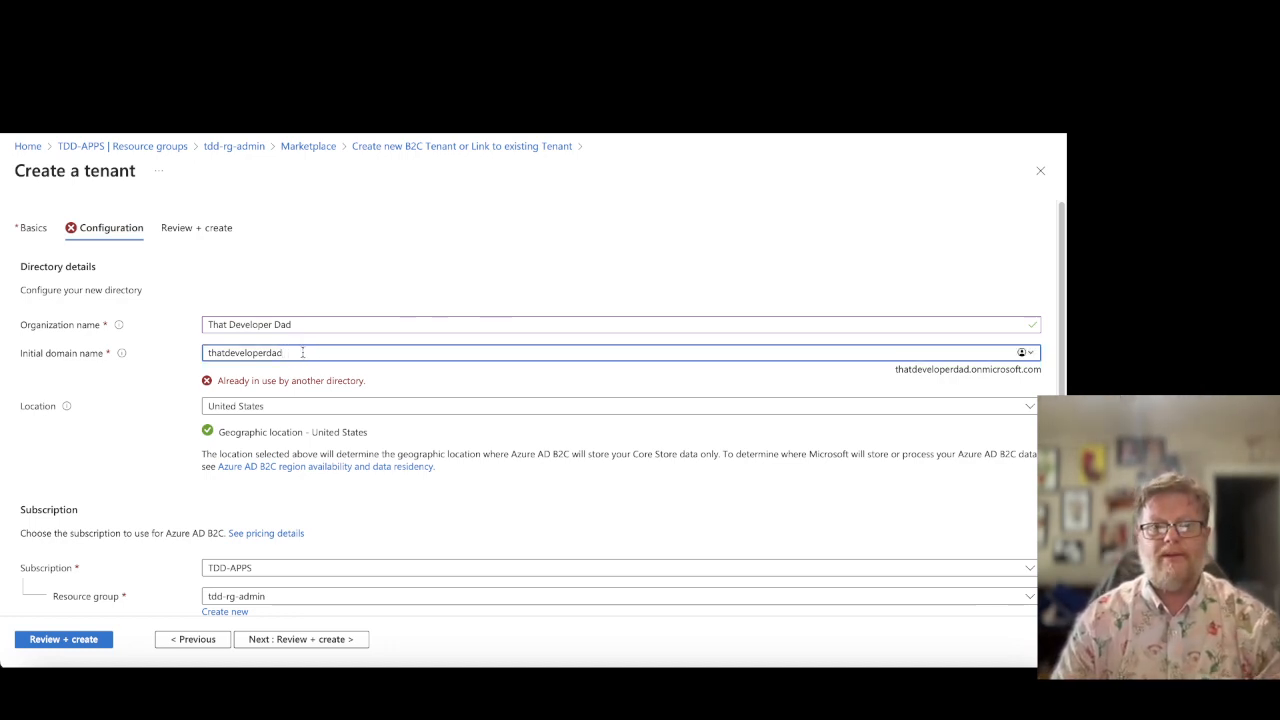
{"action": "type", "text": "-apps"}
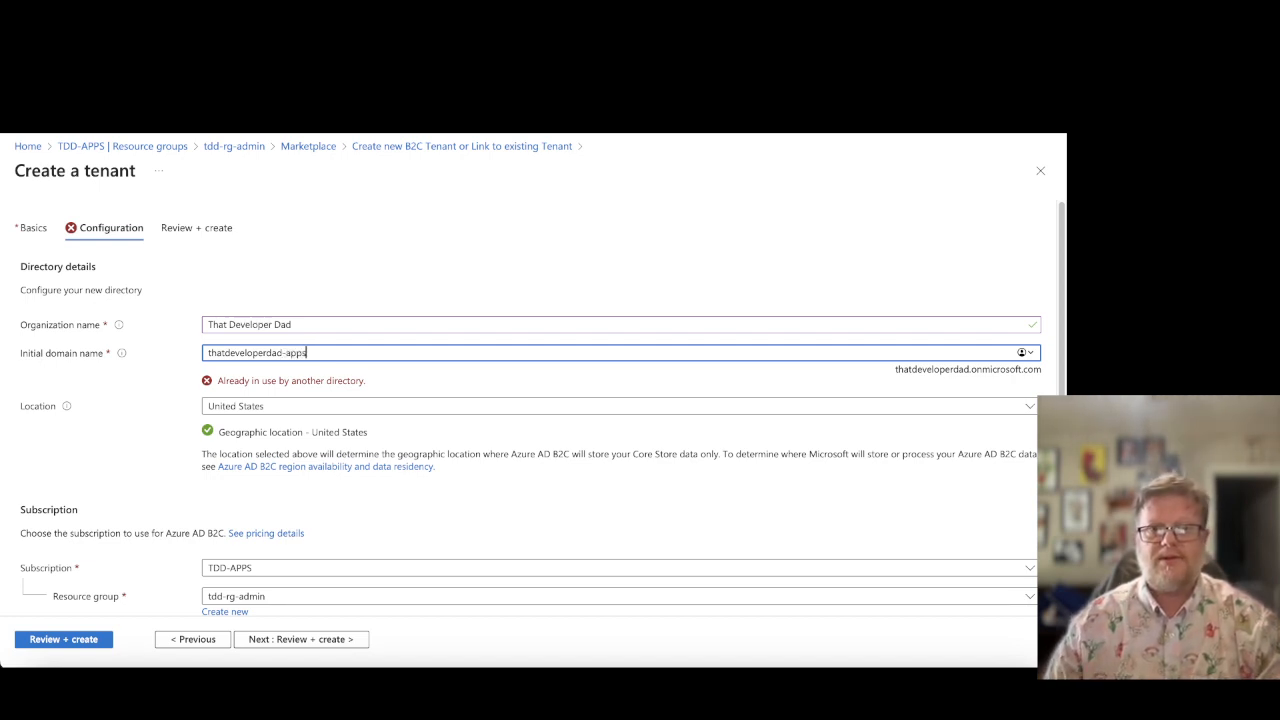
{"action": "left_click", "coordinate": [528, 488]}
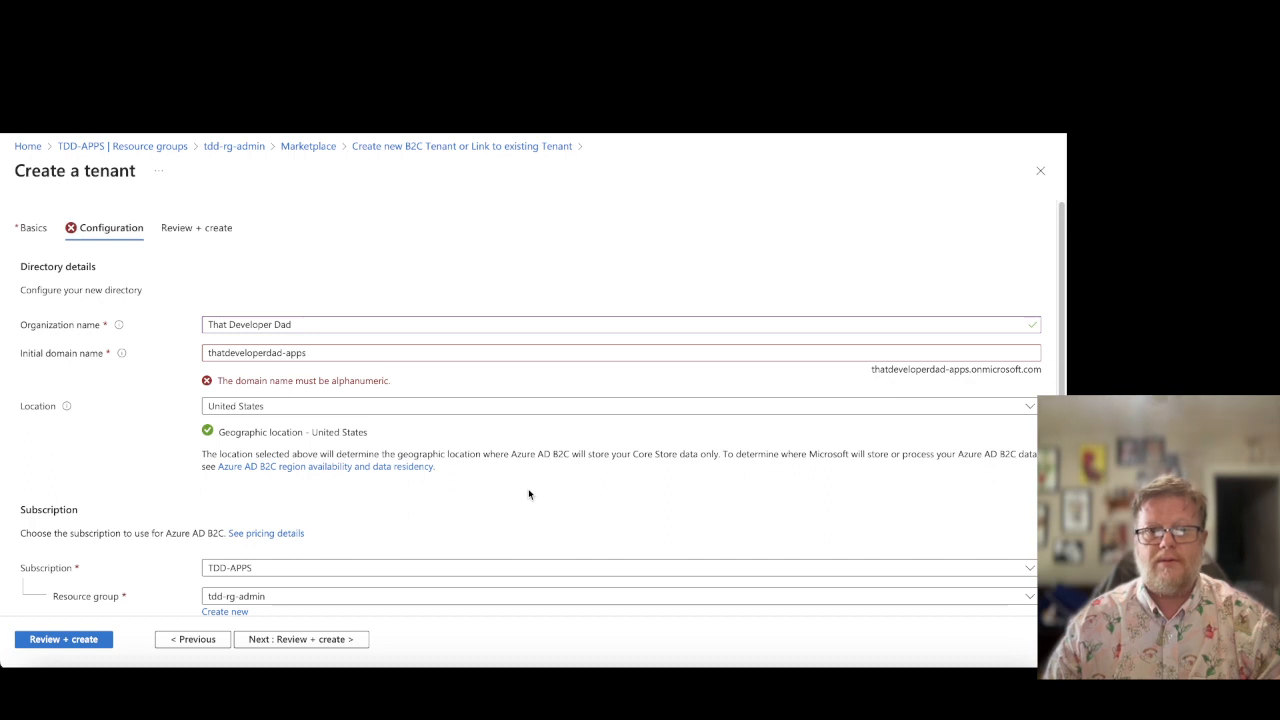
- Change the tenant's initial domain name to developerdadapps and have the entry validated
{"action": "left_click", "coordinate": [286, 352]}
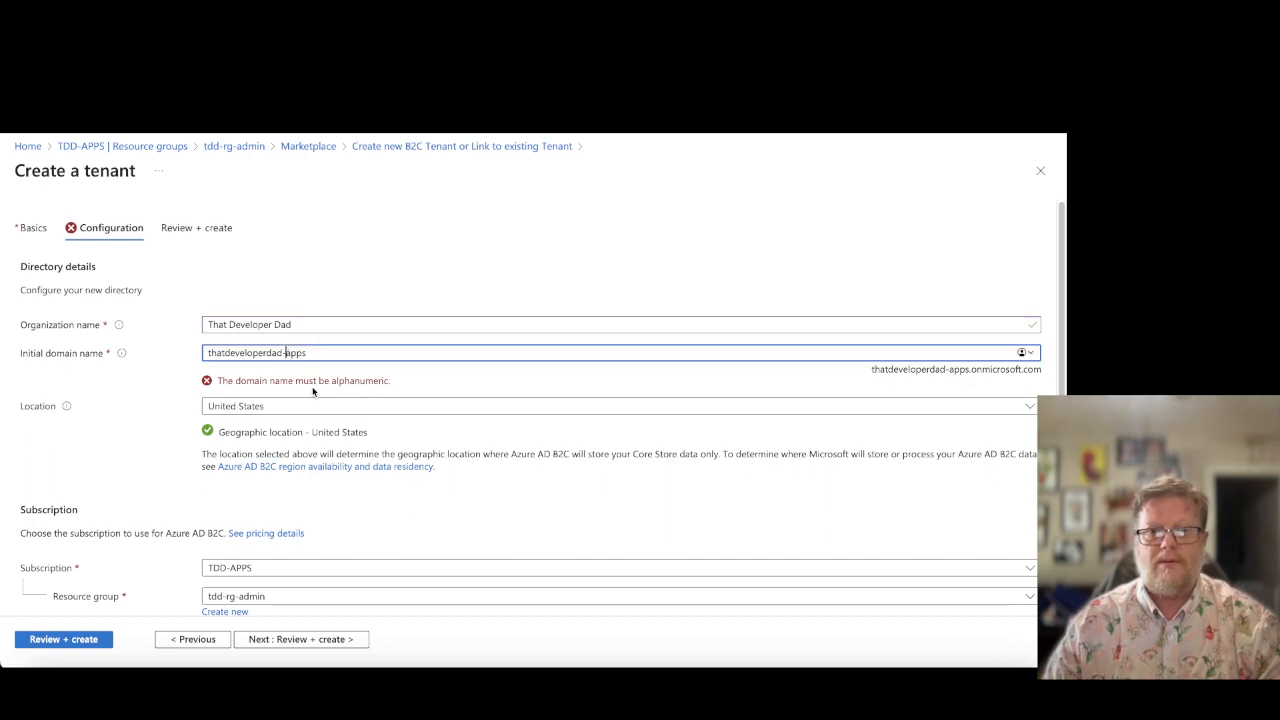
{"action": "key", "text": "BackSpace"}
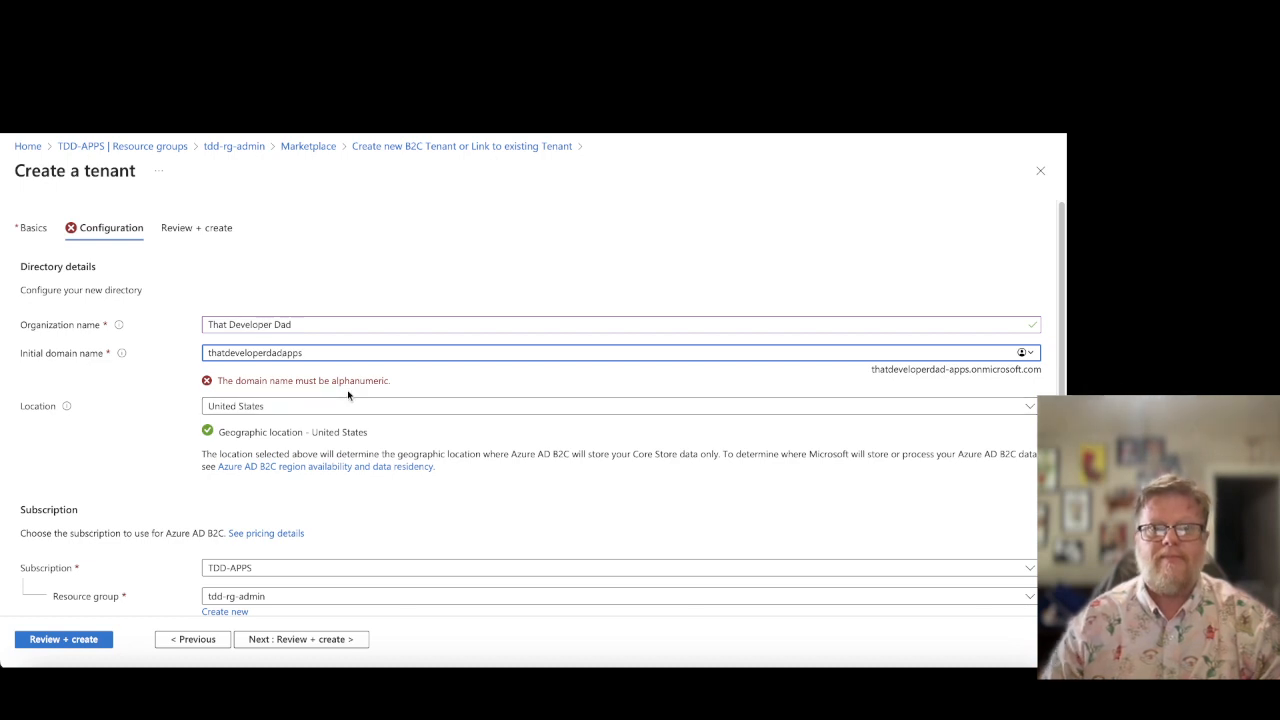
{"action": "key", "text": "Left"}
{"action": "key", "text": "Left"}
{"action": "key", "text": "Left"}
{"action": "key", "text": "Left"}
{"action": "key", "text": "Left"}
{"action": "key", "text": "Left"}
{"action": "key", "text": "Left"}
{"action": "key", "text": "shift+Left"}
{"action": "key", "text": "shift+Left"}
{"action": "key", "text": "shift+Left"}
{"action": "key", "text": "shift+Left"}
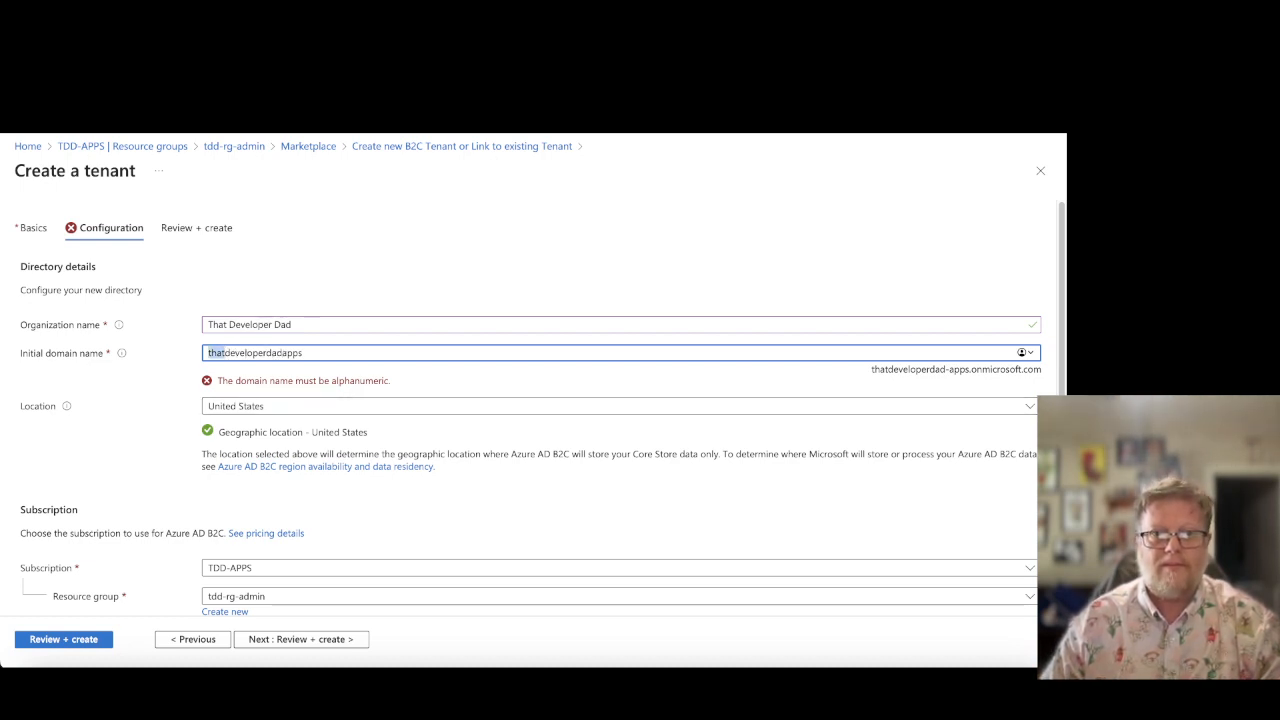
{"action": "key", "text": "BackSpace"}
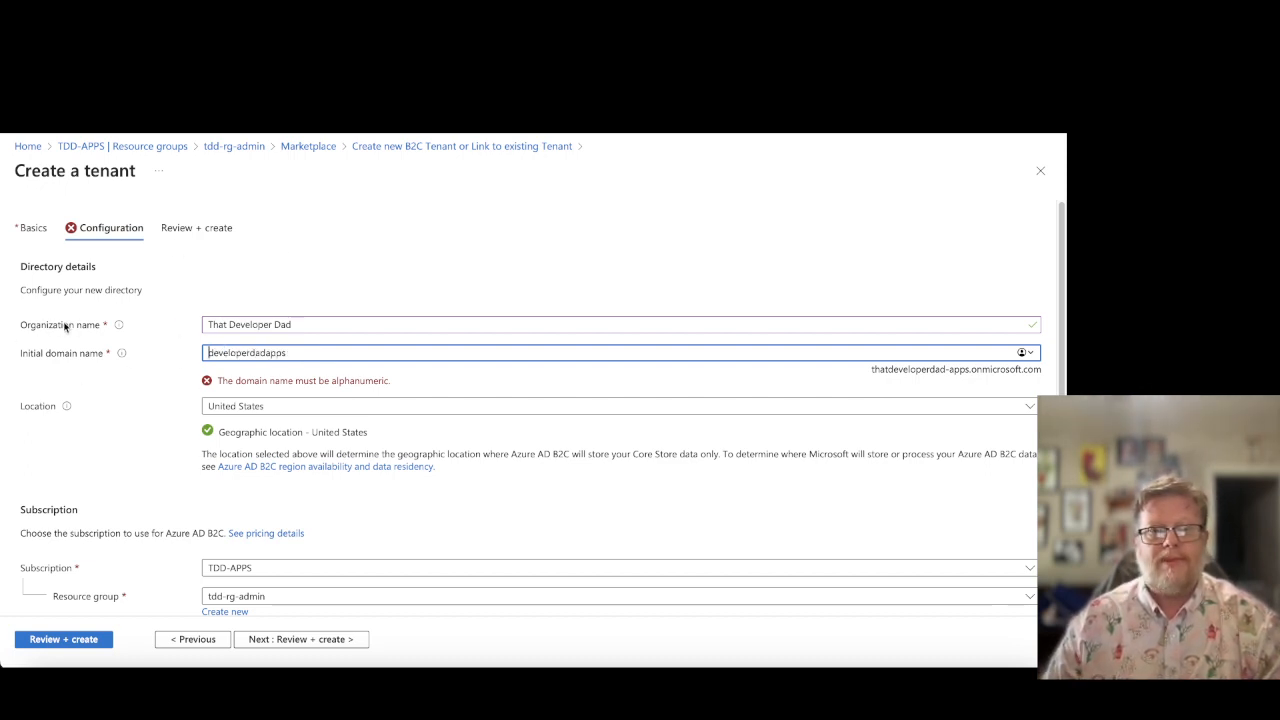
{"action": "mouse_move", "coordinate": [120, 327]}
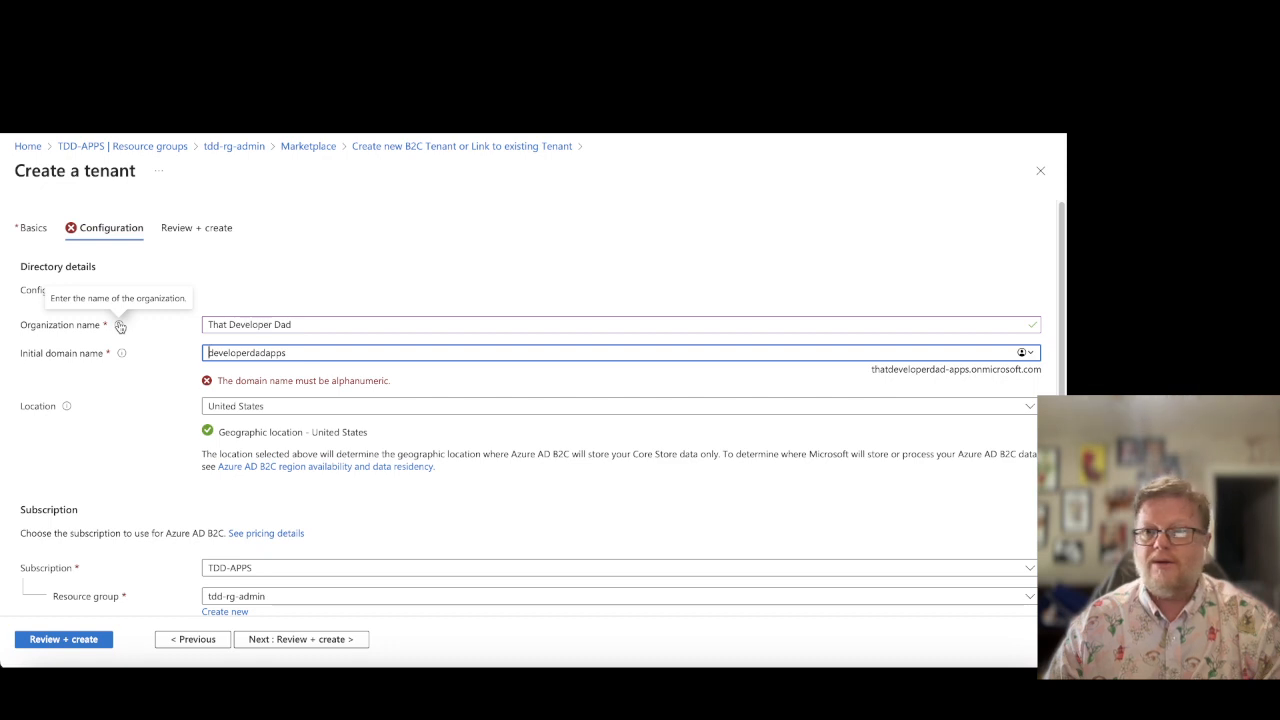
{"action": "left_click", "coordinate": [331, 326]}
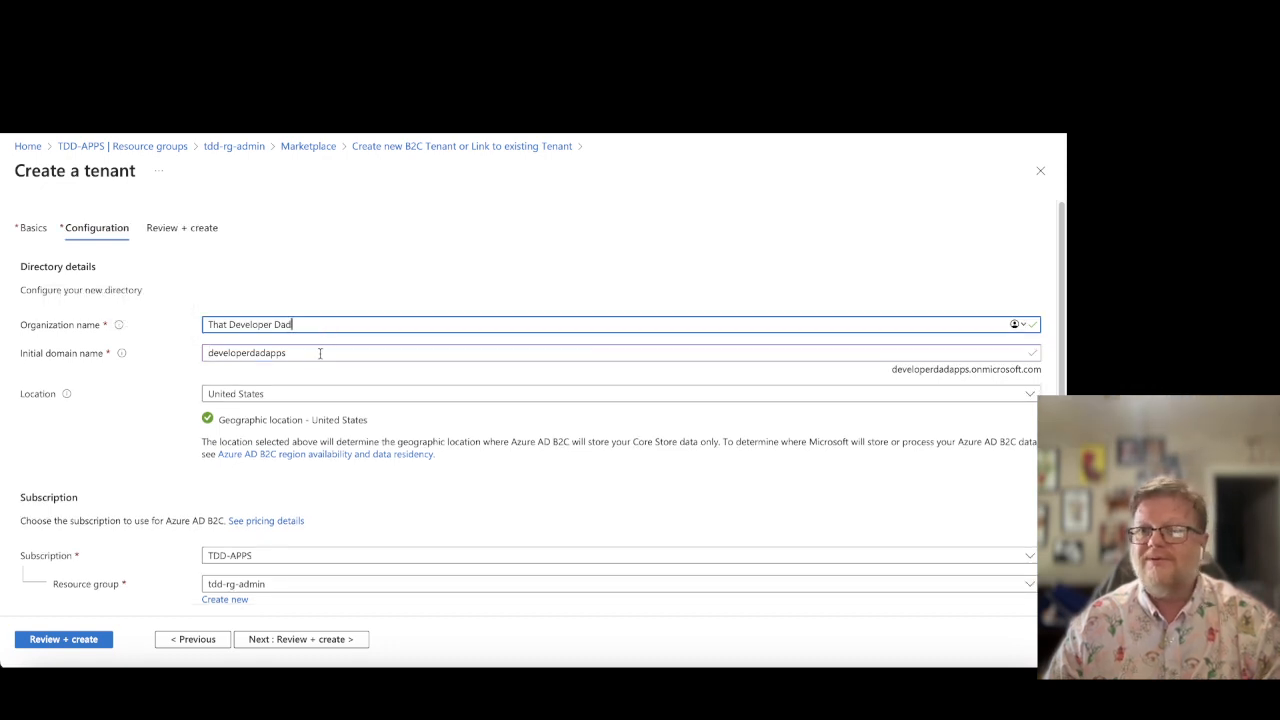
{"action": "left_click", "coordinate": [318, 353]}
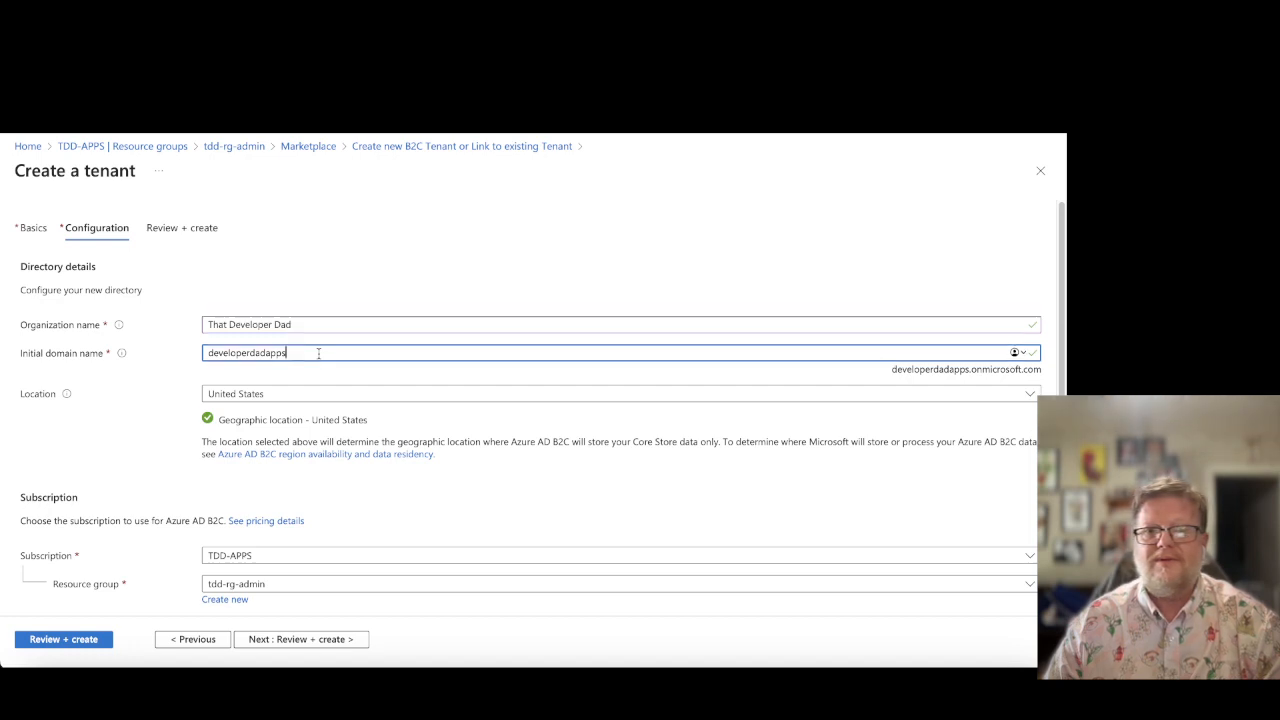
- Change the tenant's organization name to Developer Dad Apps
{"action": "left_click", "coordinate": [229, 324]}
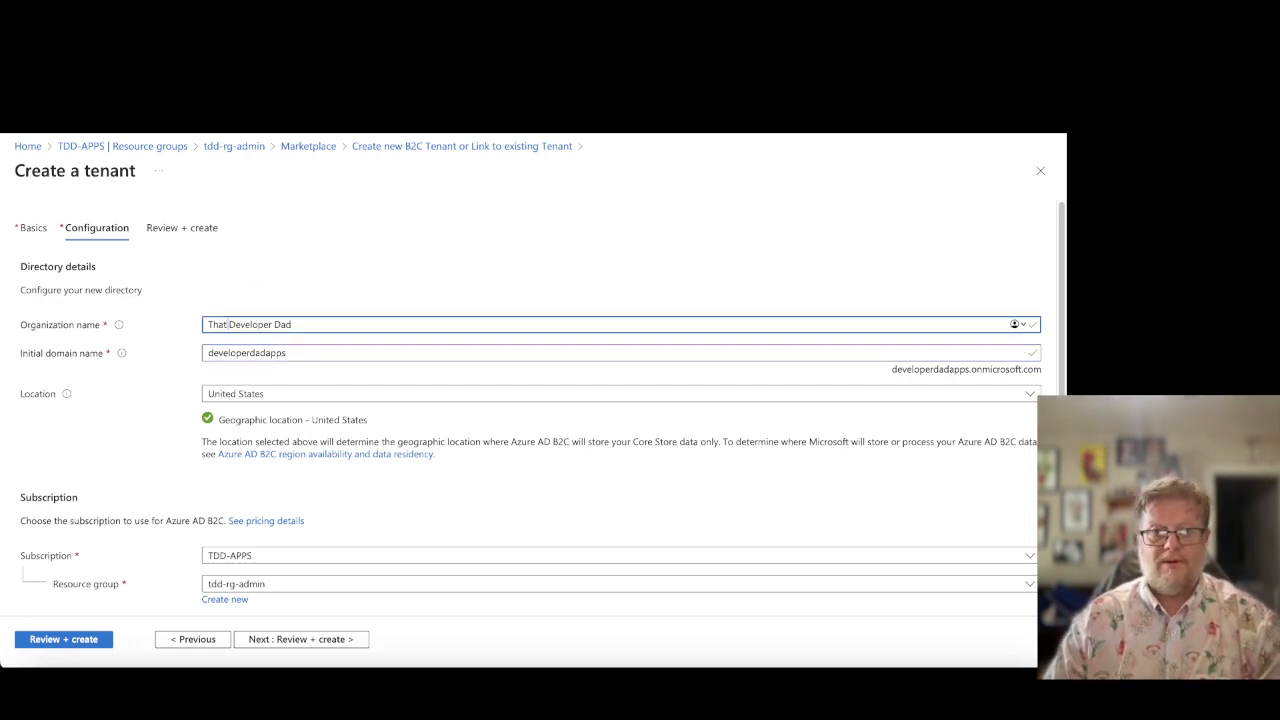
{"action": "double_click", "coordinate": [216, 324]}
{"action": "key", "text": "BackSpace"}
{"action": "left_click", "coordinate": [271, 324]}
{"action": "type", "text": "Apps"}
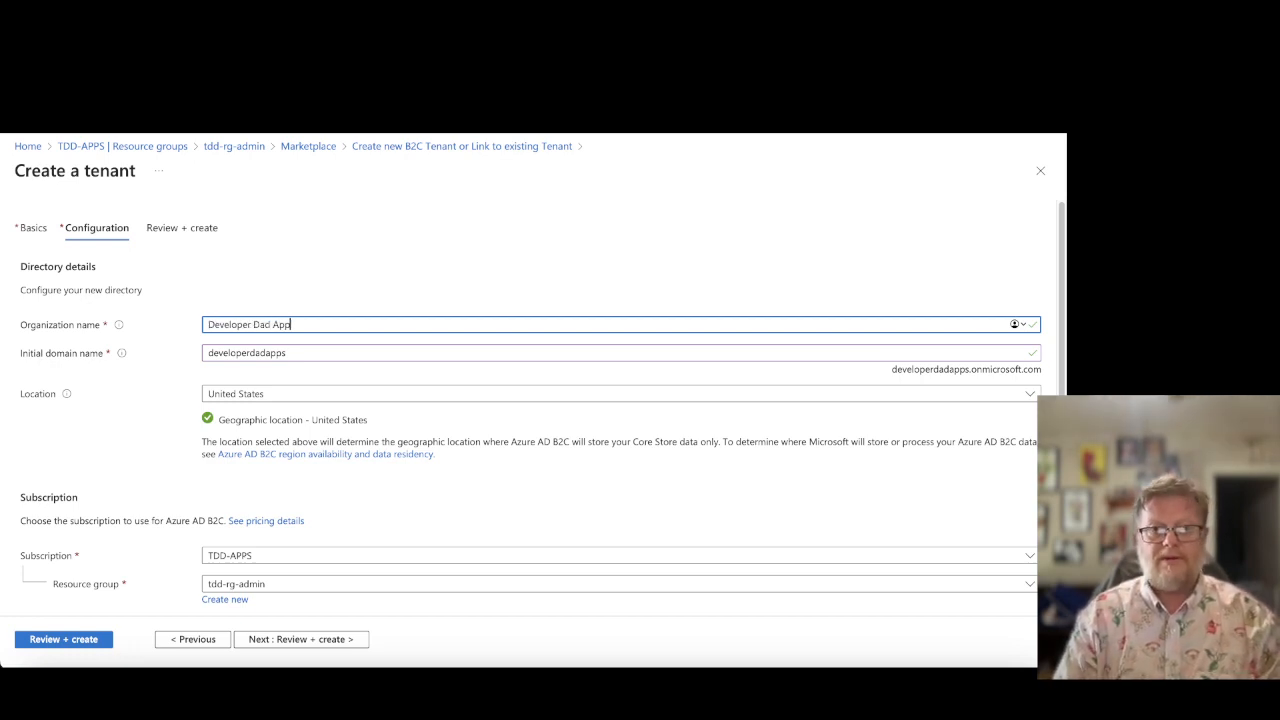
{"action": "left_click", "coordinate": [717, 472]}
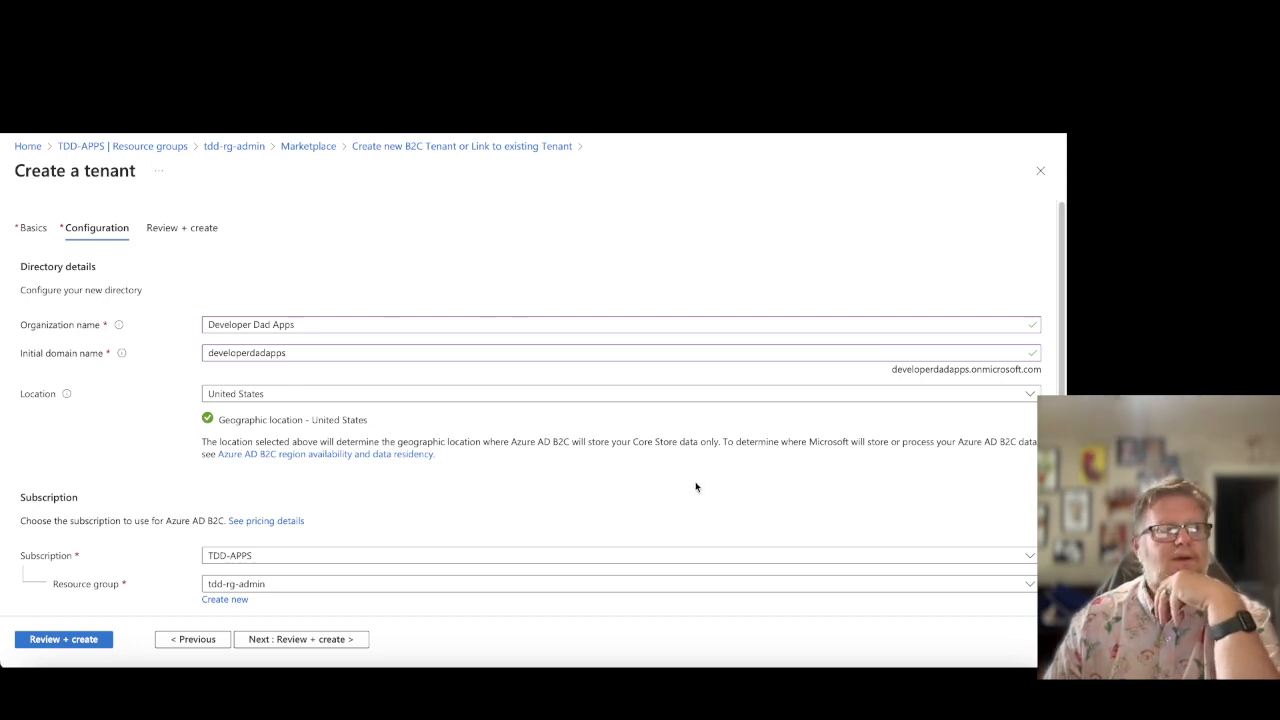
- Validate the tenant settings in the review summary, create the Azure AD B2C tenant and dismiss the notifications
{"action": "left_click", "coordinate": [298, 641]}
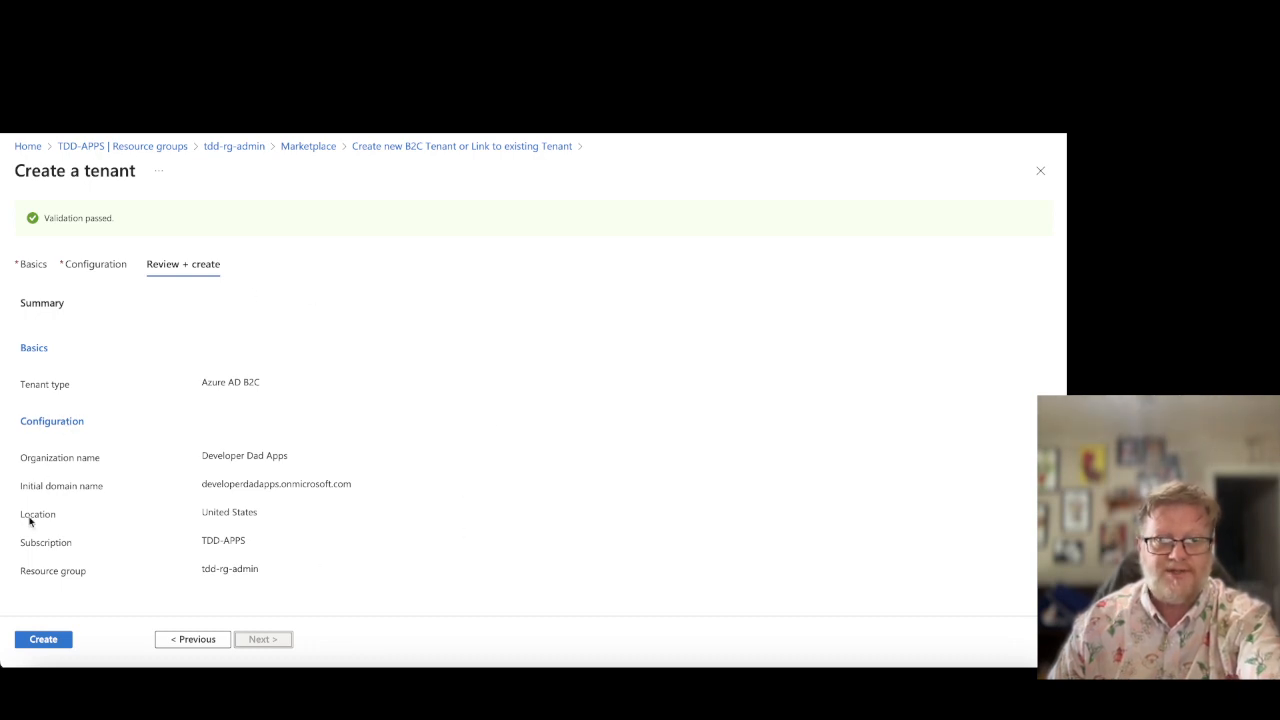
{"action": "left_click", "coordinate": [35, 641]}
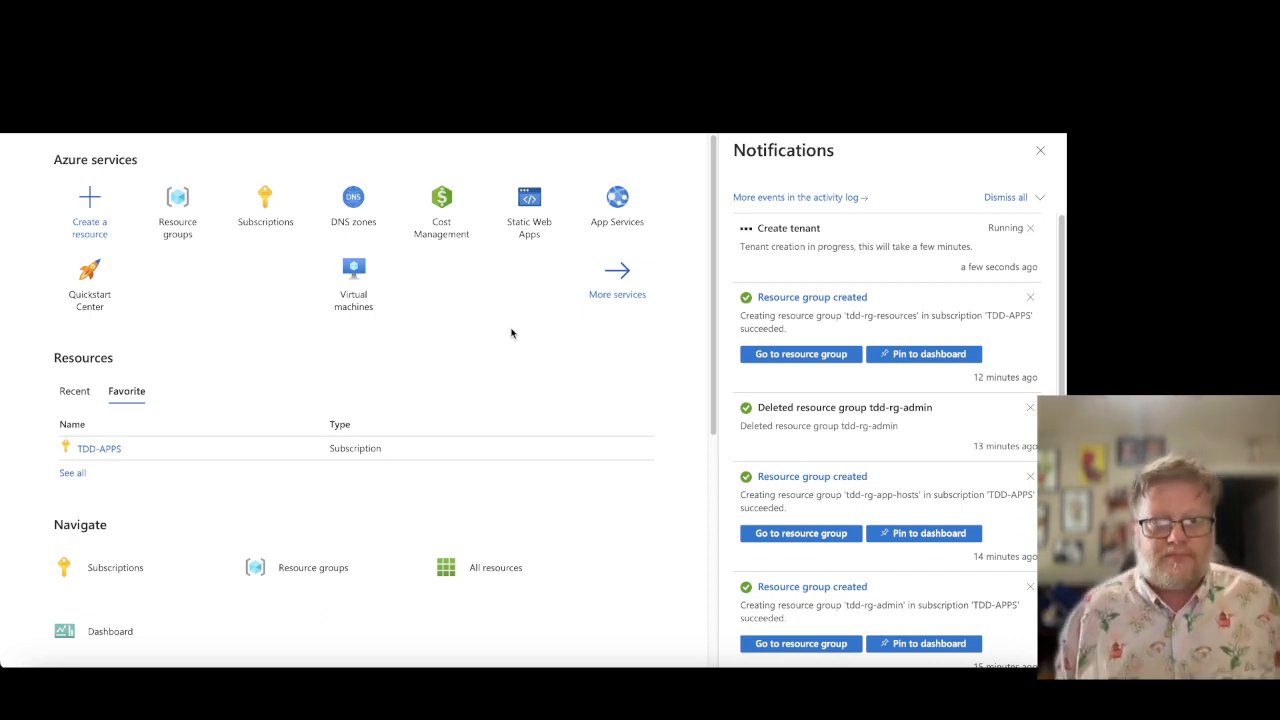
{"action": "left_click", "coordinate": [1040, 151]}
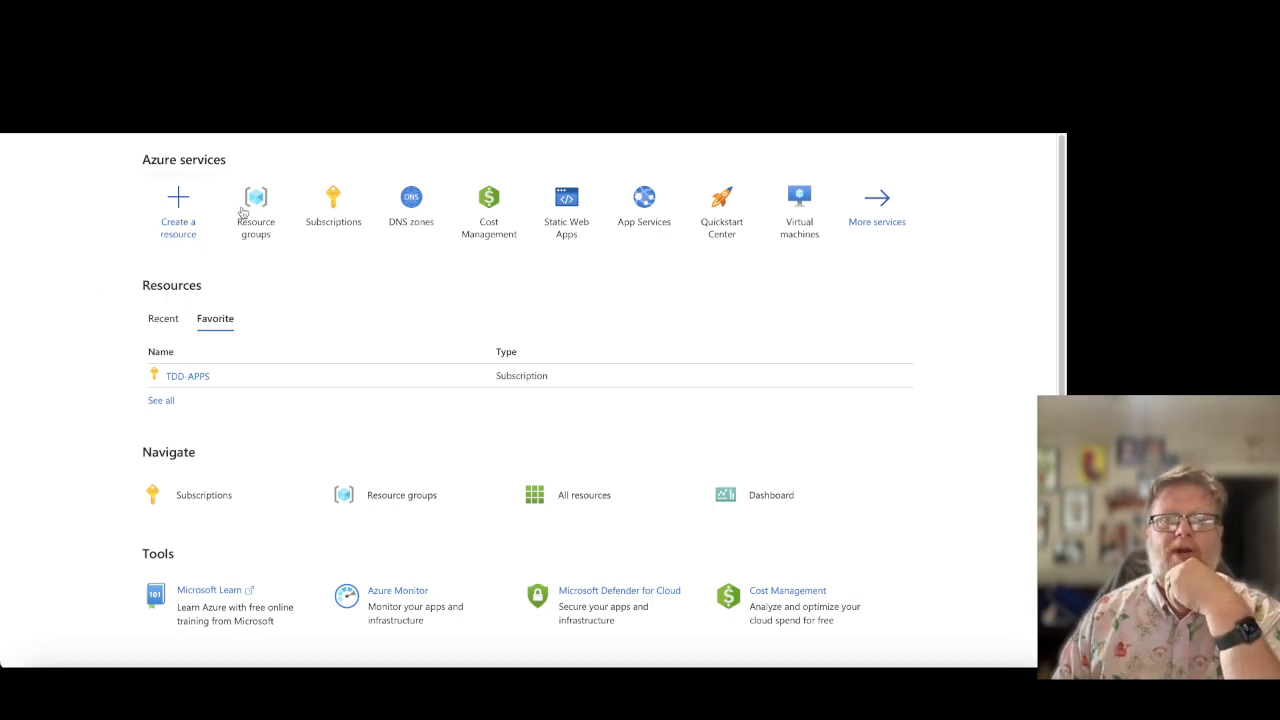
- Open the tdd-rg-app-hosts resource group and start adding a resource to it from the Marketplace, dismissing the Private Offers notice
{"action": "left_click", "coordinate": [257, 228]}
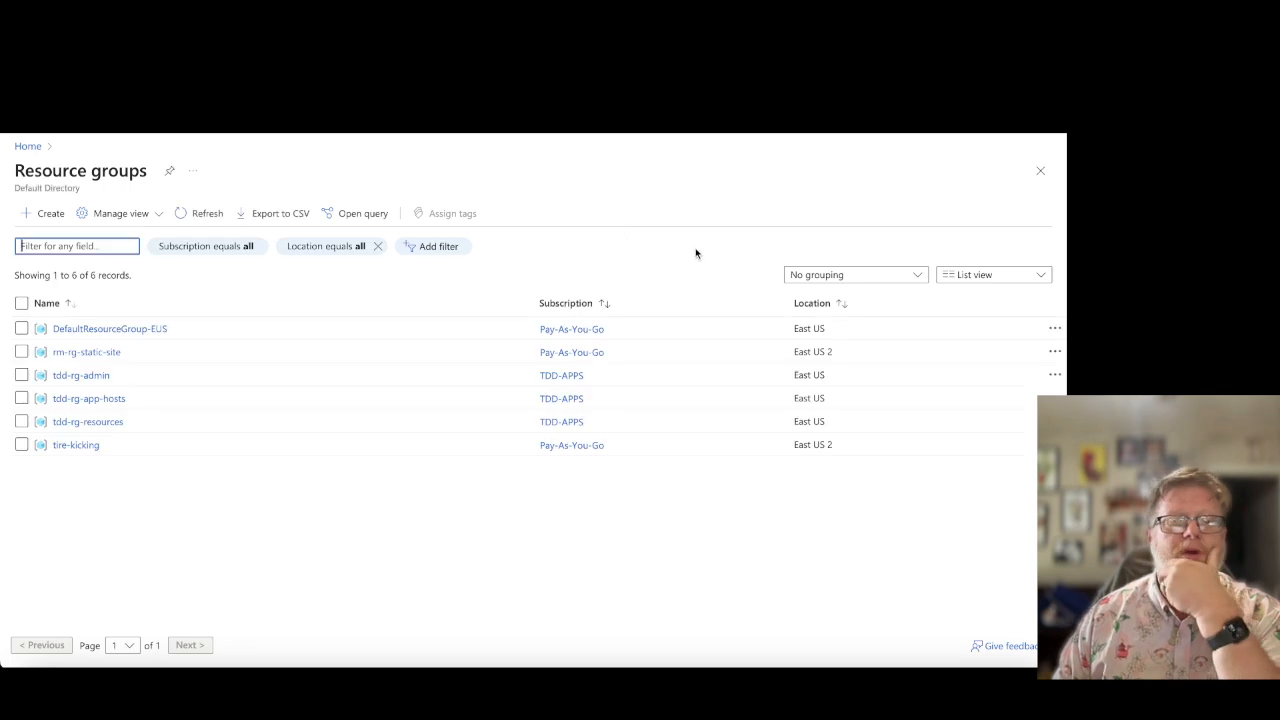
{"action": "left_click", "coordinate": [89, 398]}
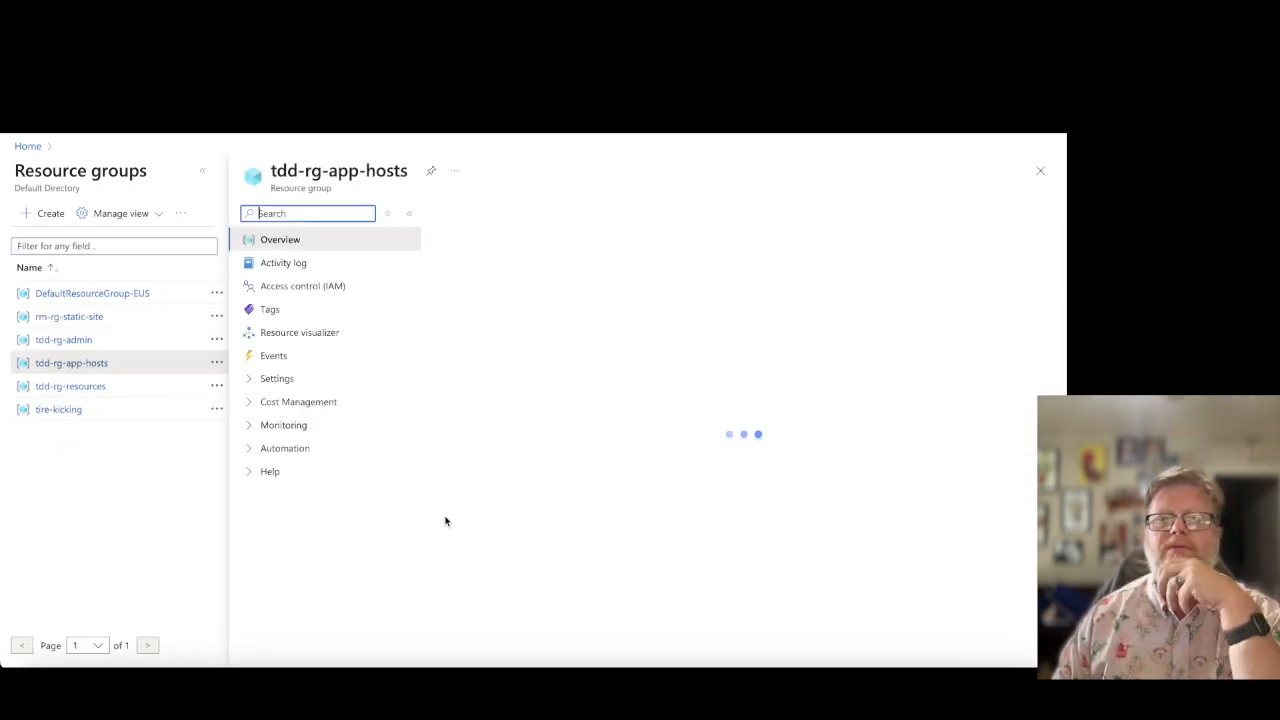
{"action": "left_click", "coordinate": [252, 380]}
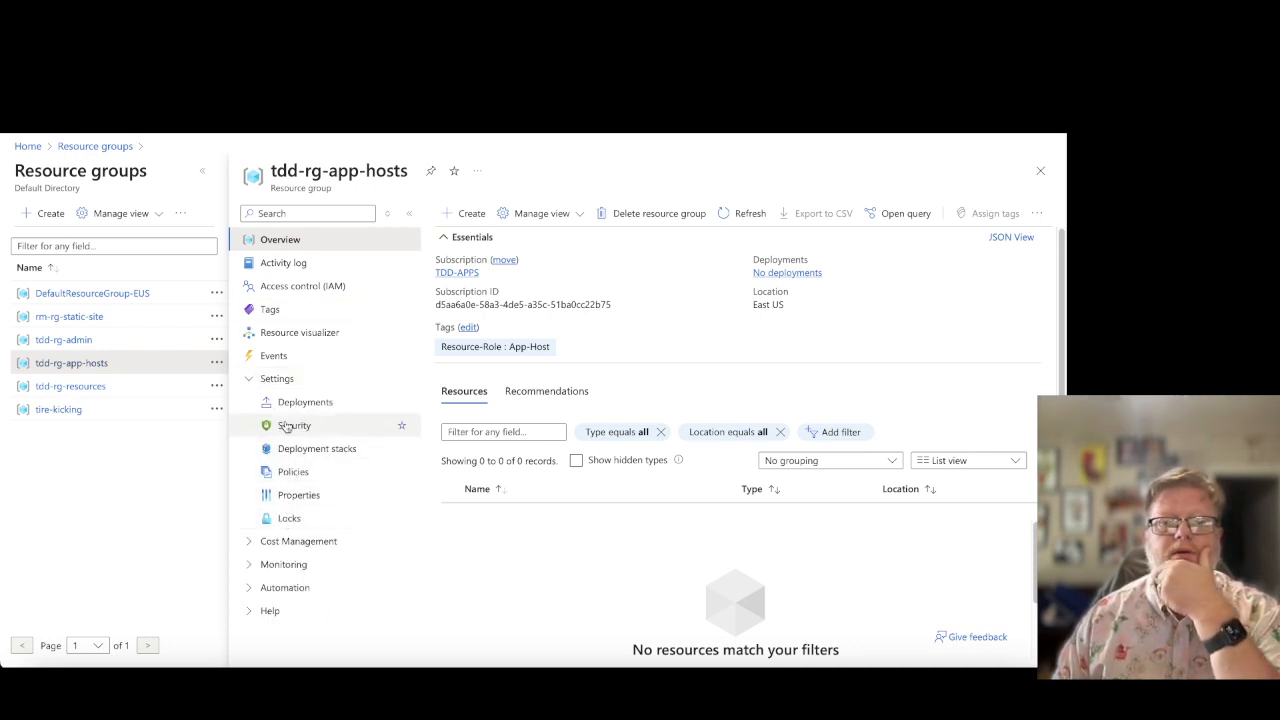
{"action": "left_click", "coordinate": [251, 381]}
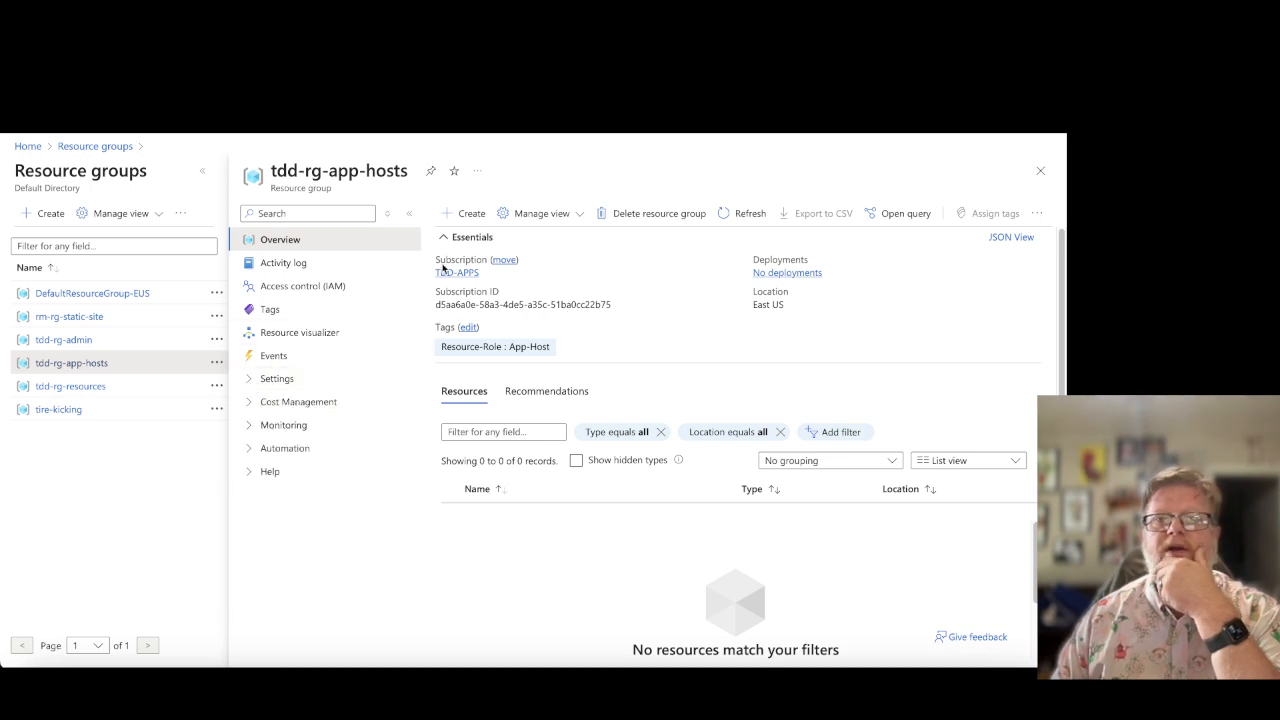
{"action": "left_click", "coordinate": [467, 214]}
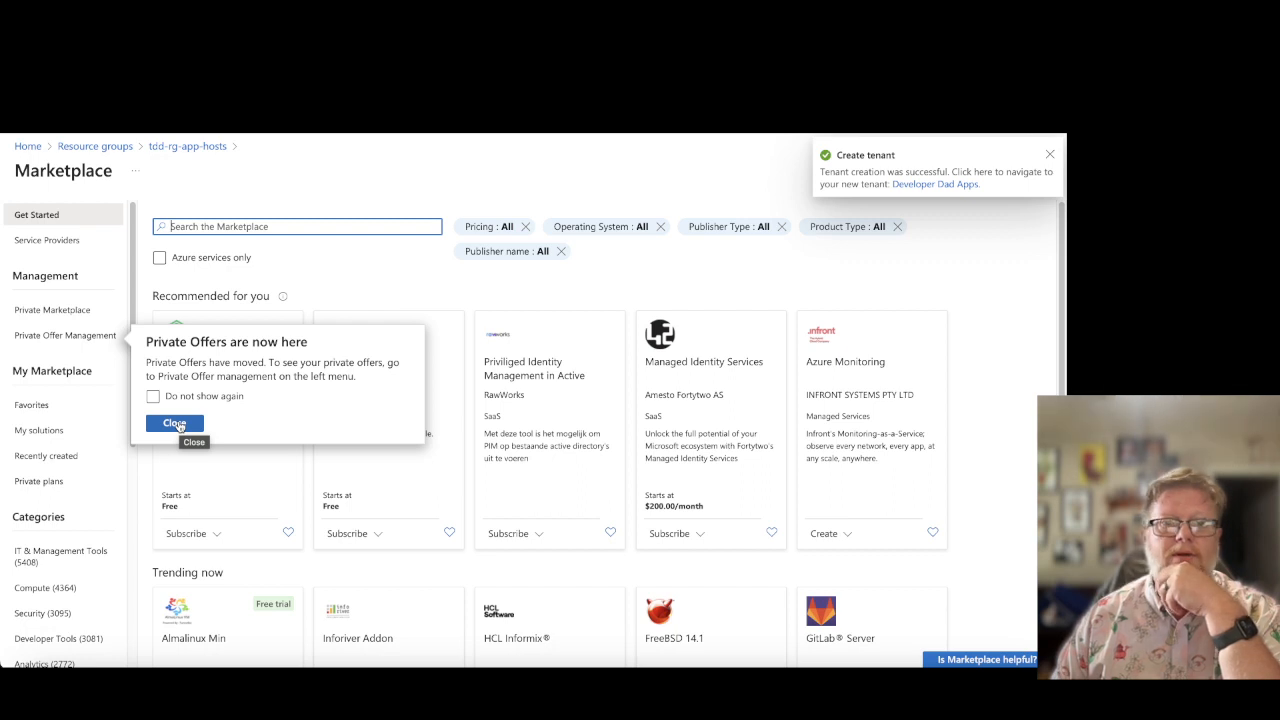
{"action": "left_click", "coordinate": [177, 425]}
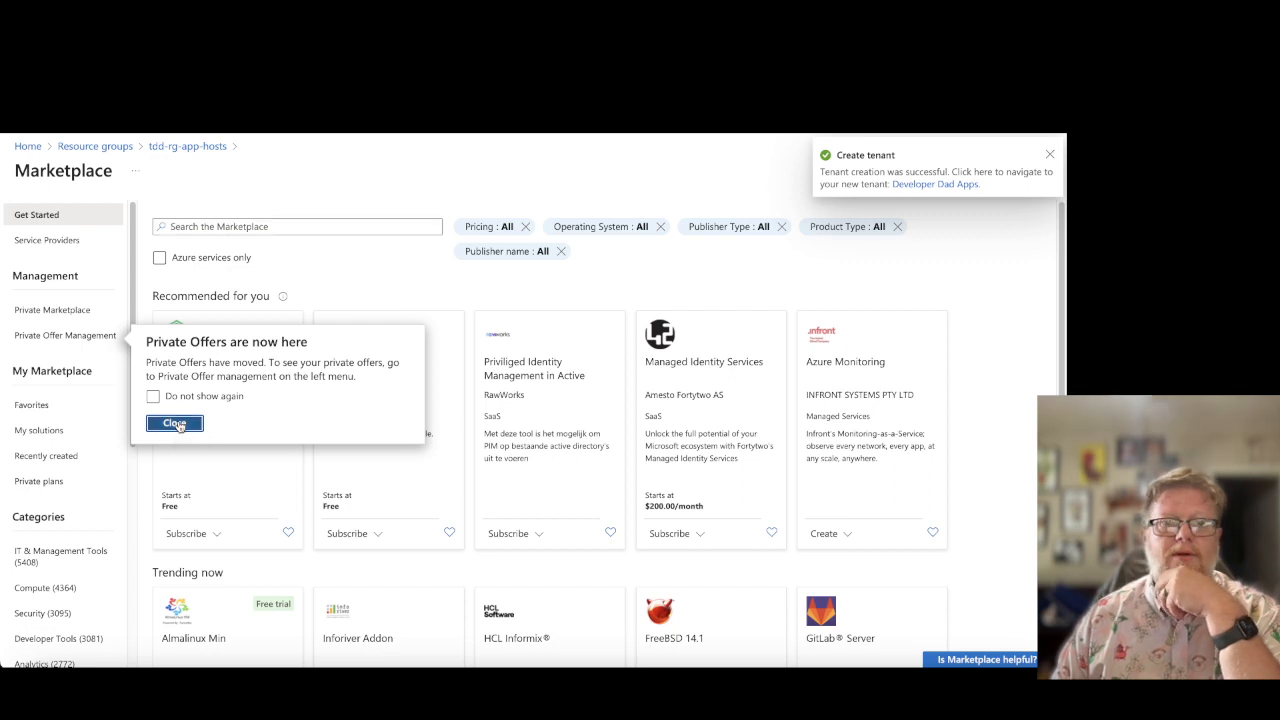
- Search the Marketplace for app service and limit the results to Azure services only
{"action": "left_click", "coordinate": [159, 258]}
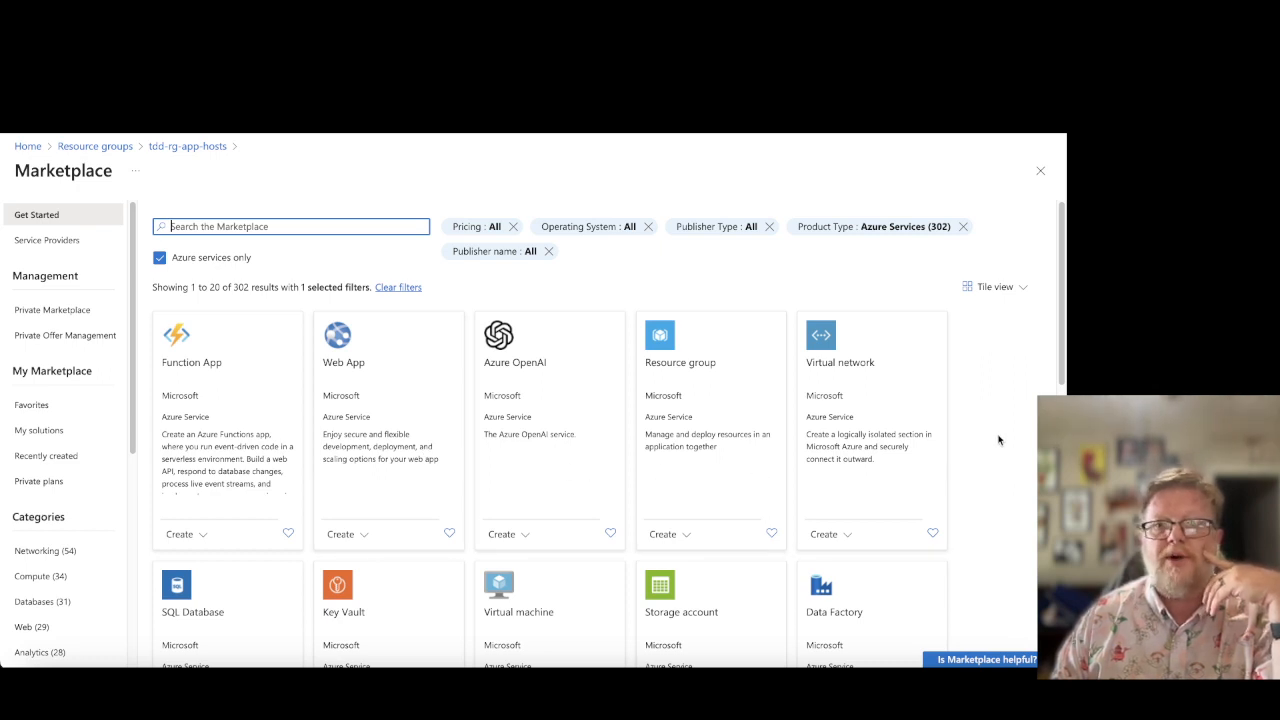
{"action": "scroll", "coordinate": [997, 438], "scroll_direction": "down", "scroll_amount": 1}
{"action": "scroll", "coordinate": [995, 436], "scroll_direction": "down", "scroll_amount": 1}
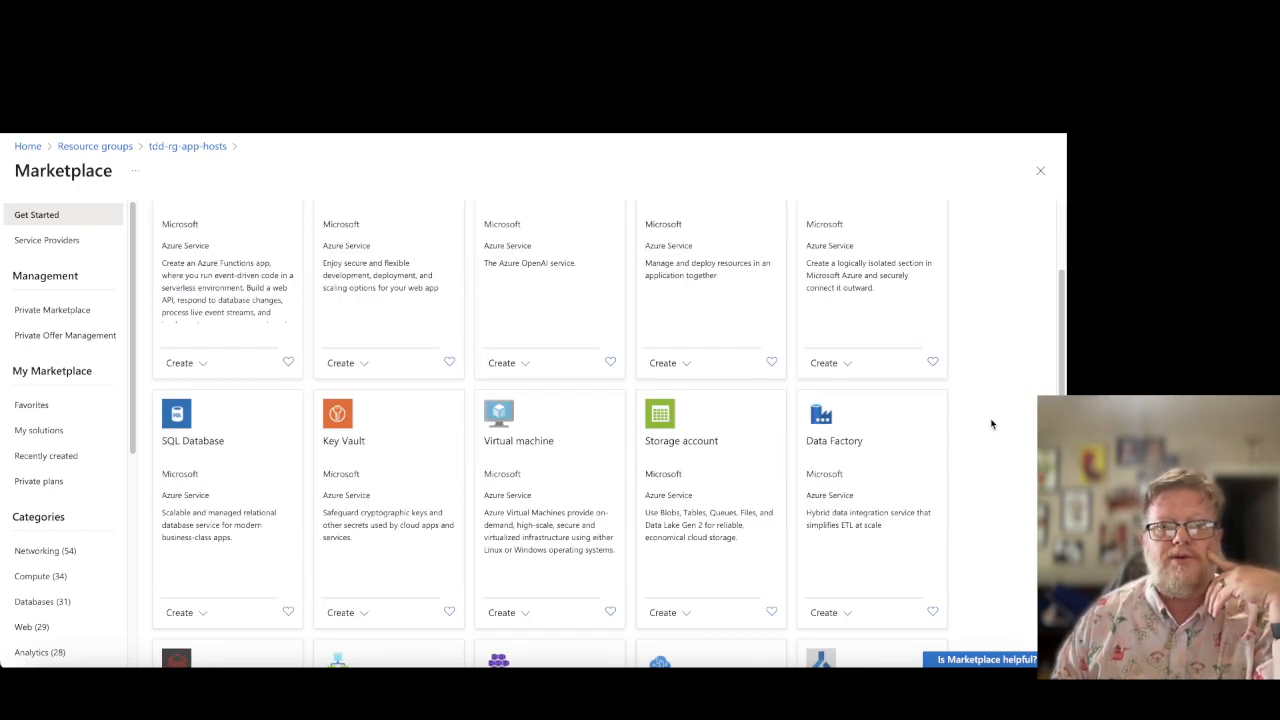
{"action": "scroll", "coordinate": [989, 420], "scroll_direction": "up", "scroll_amount": 2}
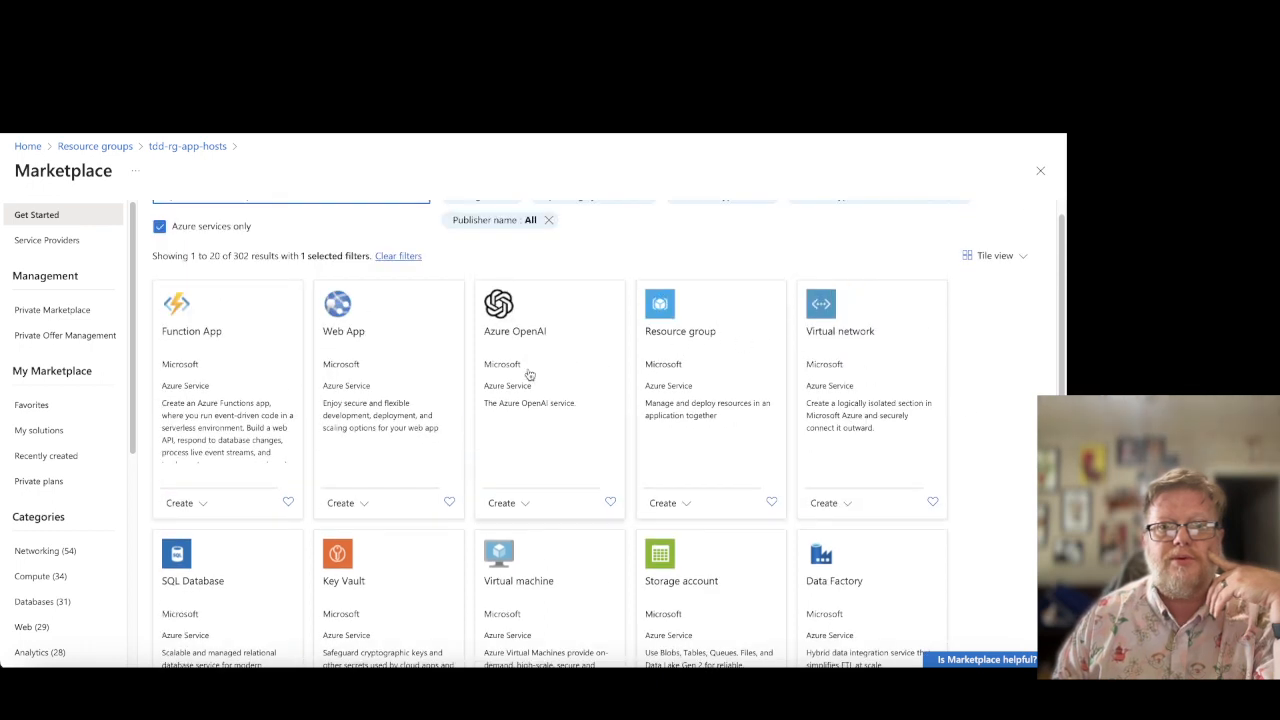
{"action": "scroll", "coordinate": [373, 417], "scroll_direction": "up", "scroll_amount": 1}
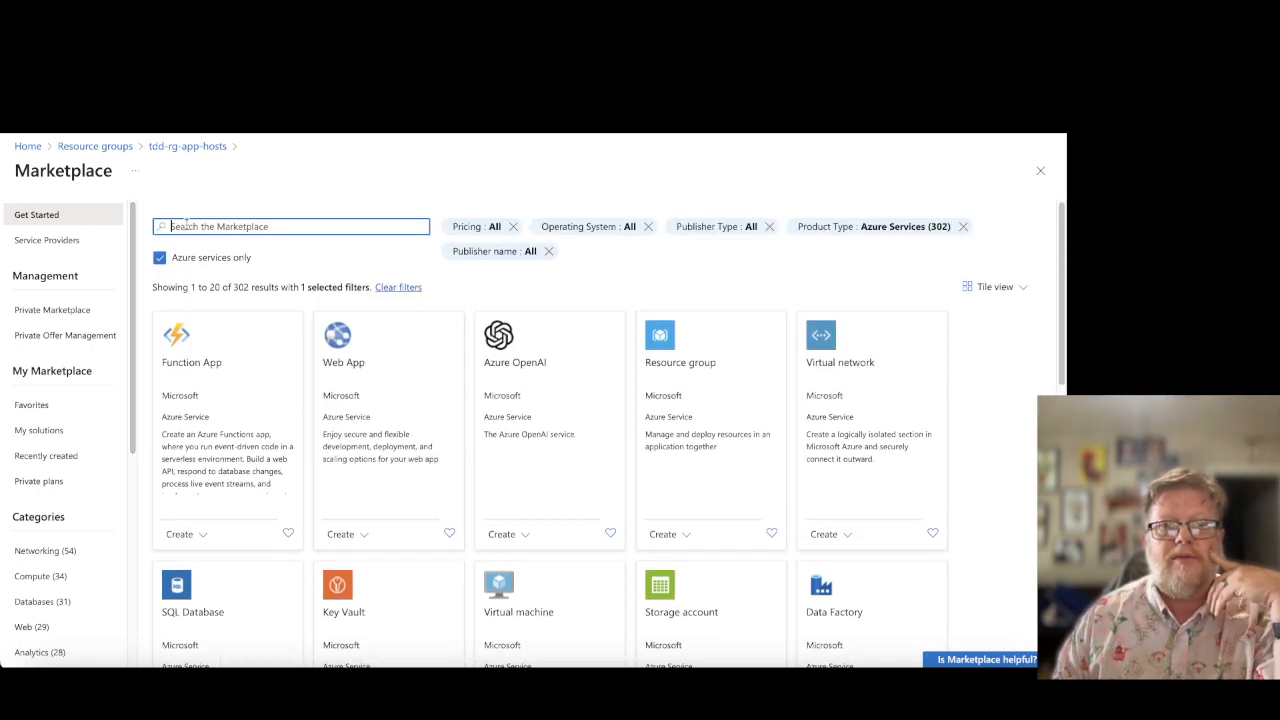
{"action": "type", "text": "App"}
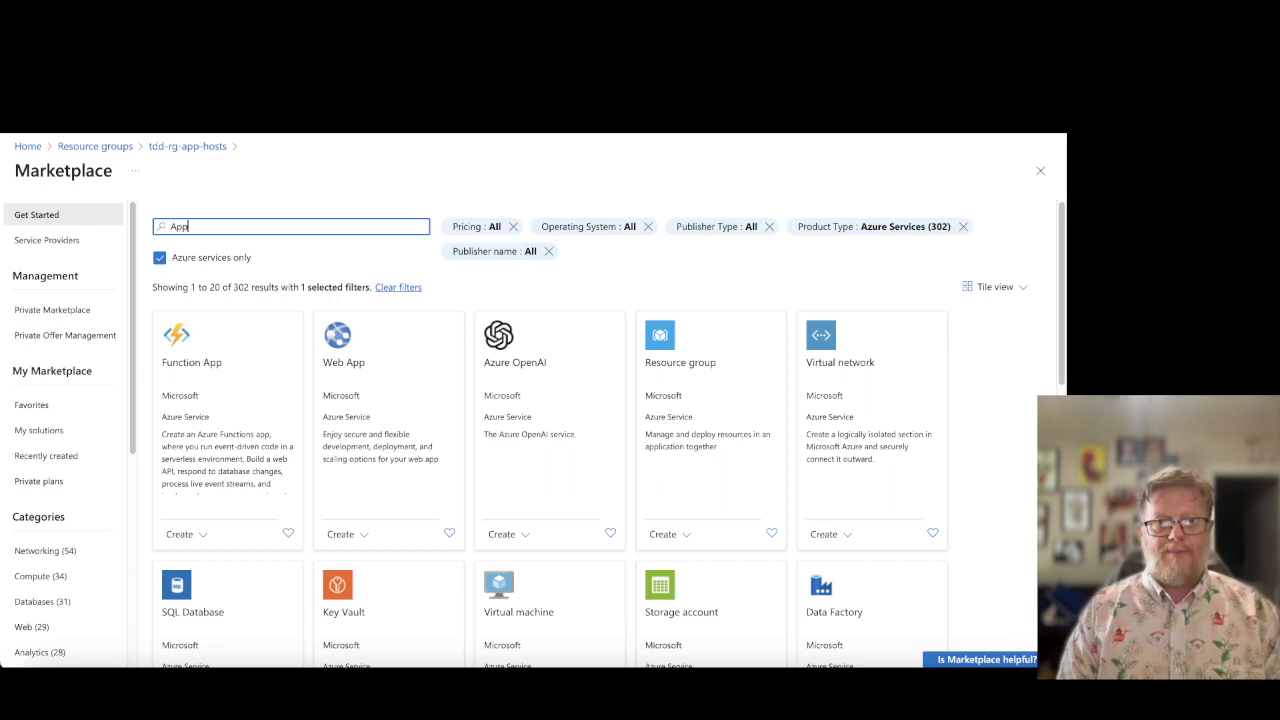
{"action": "type", "text": " Service"}
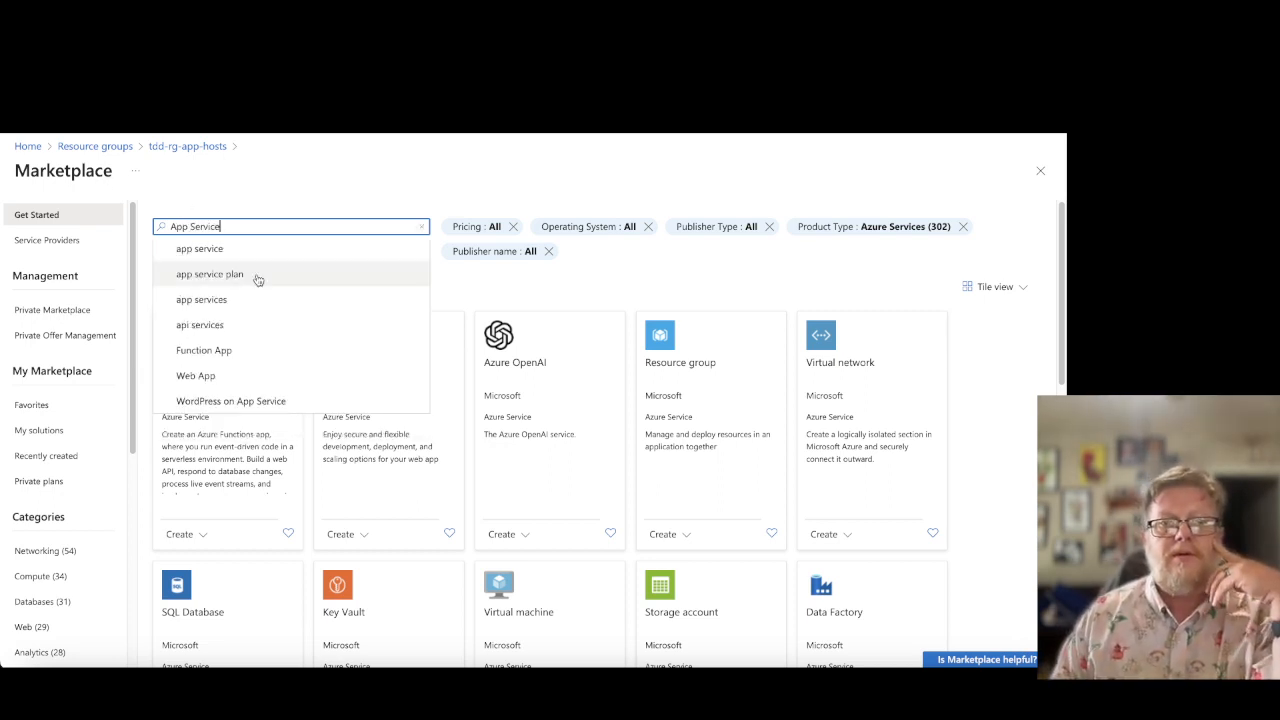
{"action": "left_click", "coordinate": [199, 254]}
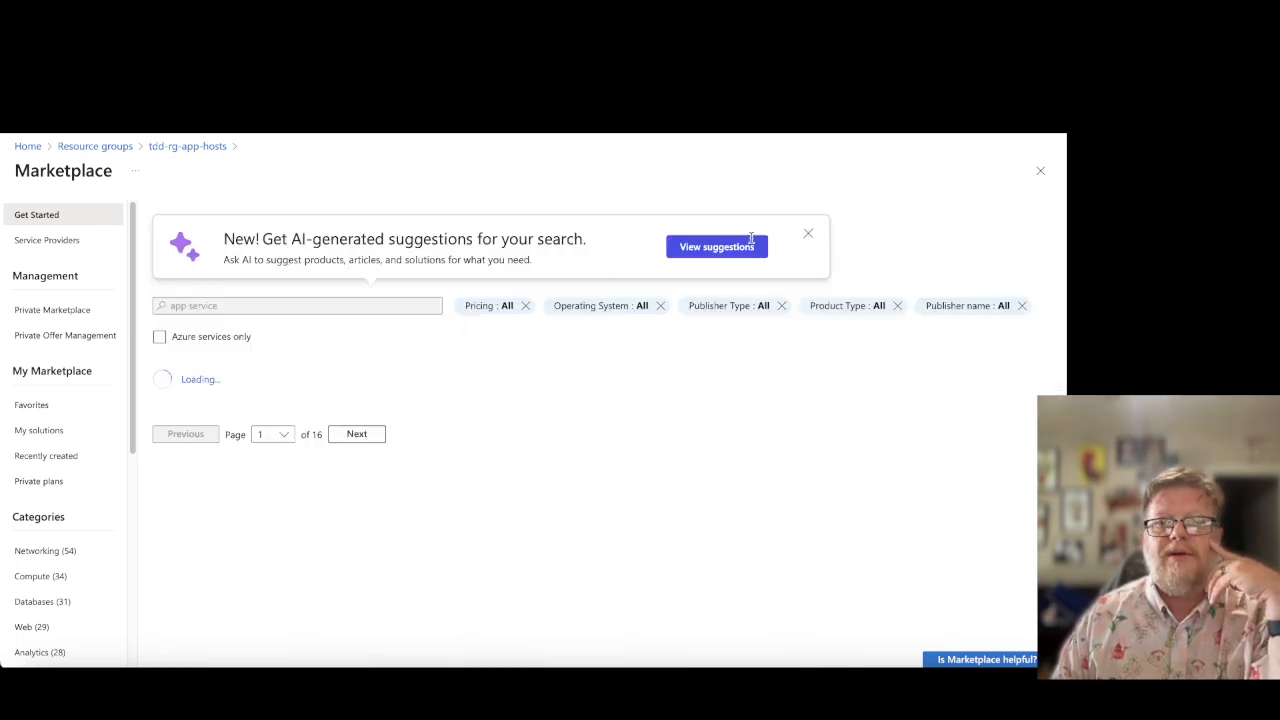
{"action": "left_click", "coordinate": [810, 236]}
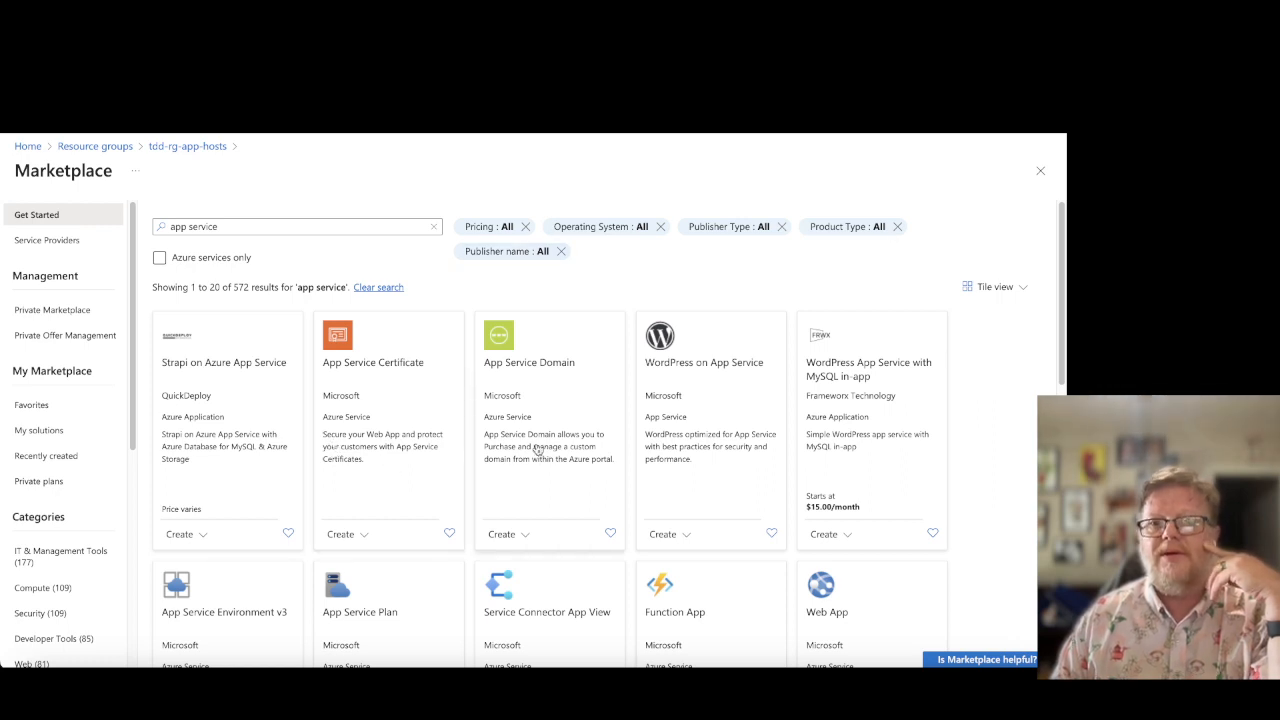
{"action": "left_click", "coordinate": [161, 259]}
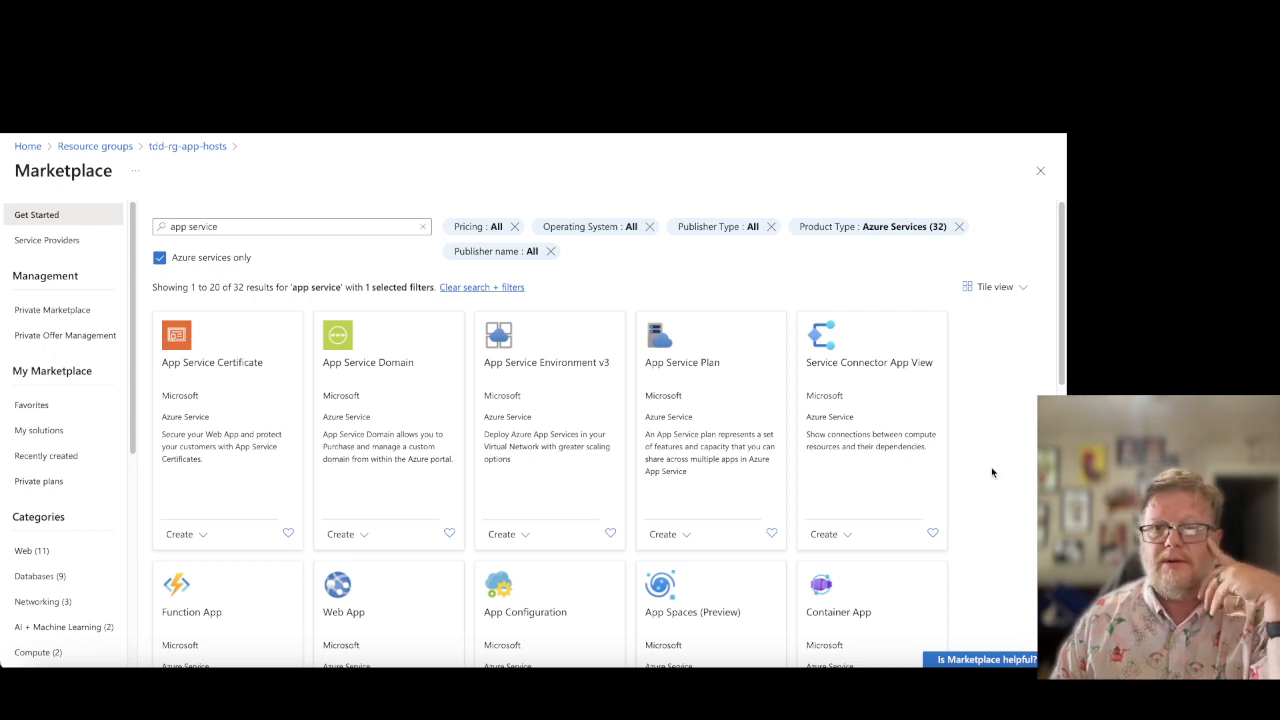
- Look through the Marketplace's app service results for a suitable app hosting resource
{"action": "scroll", "coordinate": [991, 466], "scroll_direction": "down", "scroll_amount": 1}
{"action": "scroll", "coordinate": [991, 471], "scroll_direction": "down", "scroll_amount": 2}
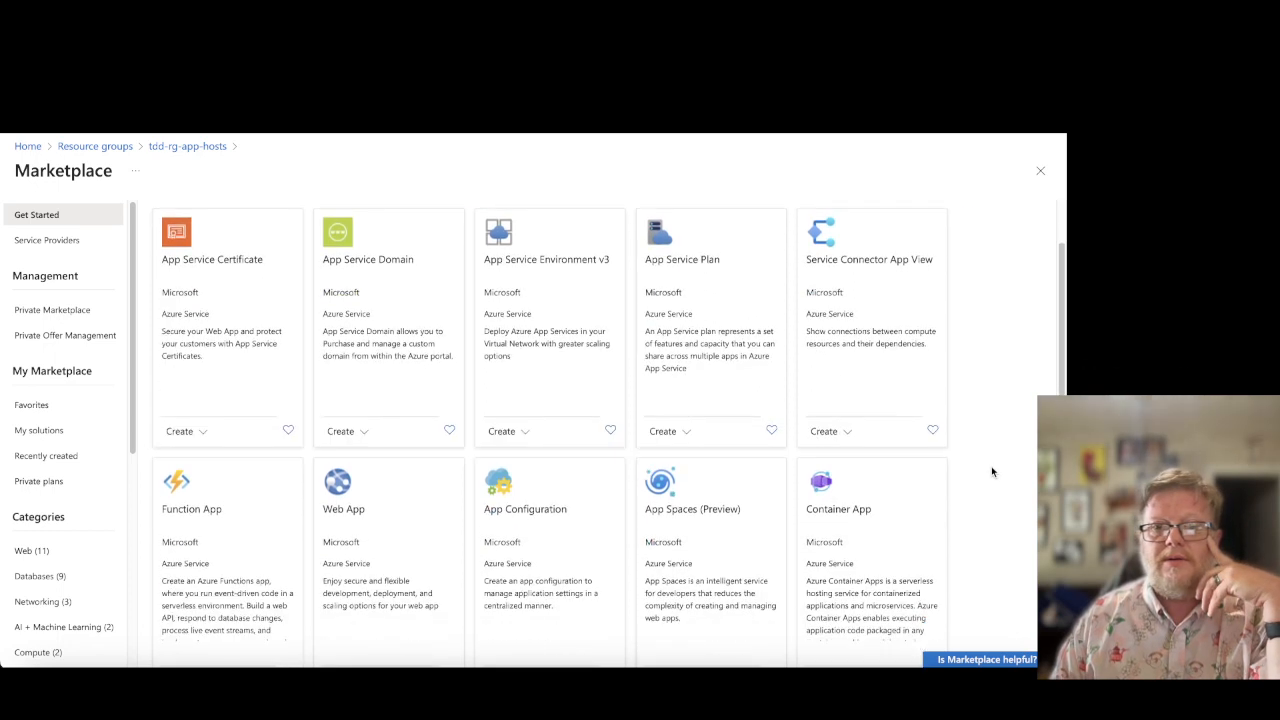
{"action": "scroll", "coordinate": [991, 472], "scroll_direction": "down", "scroll_amount": 1}
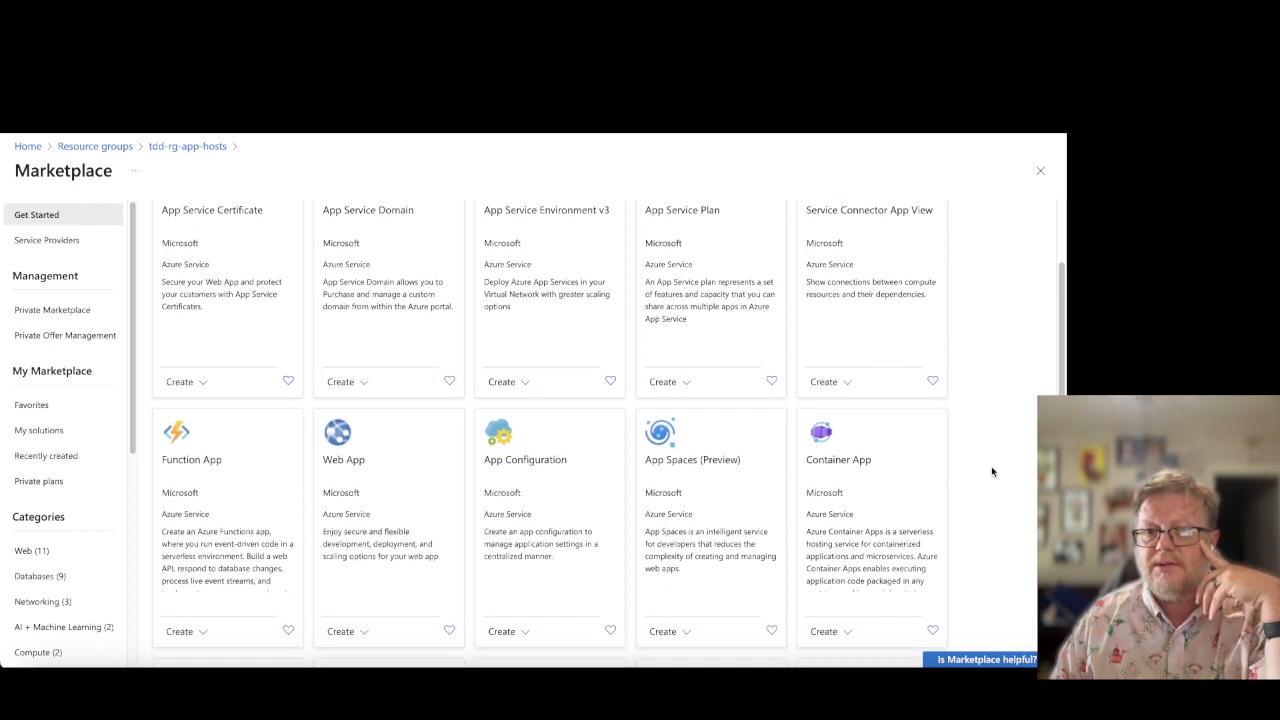
{"action": "scroll", "coordinate": [991, 471], "scroll_direction": "down", "scroll_amount": 2}
{"action": "scroll", "coordinate": [992, 472], "scroll_direction": "down", "scroll_amount": 1}
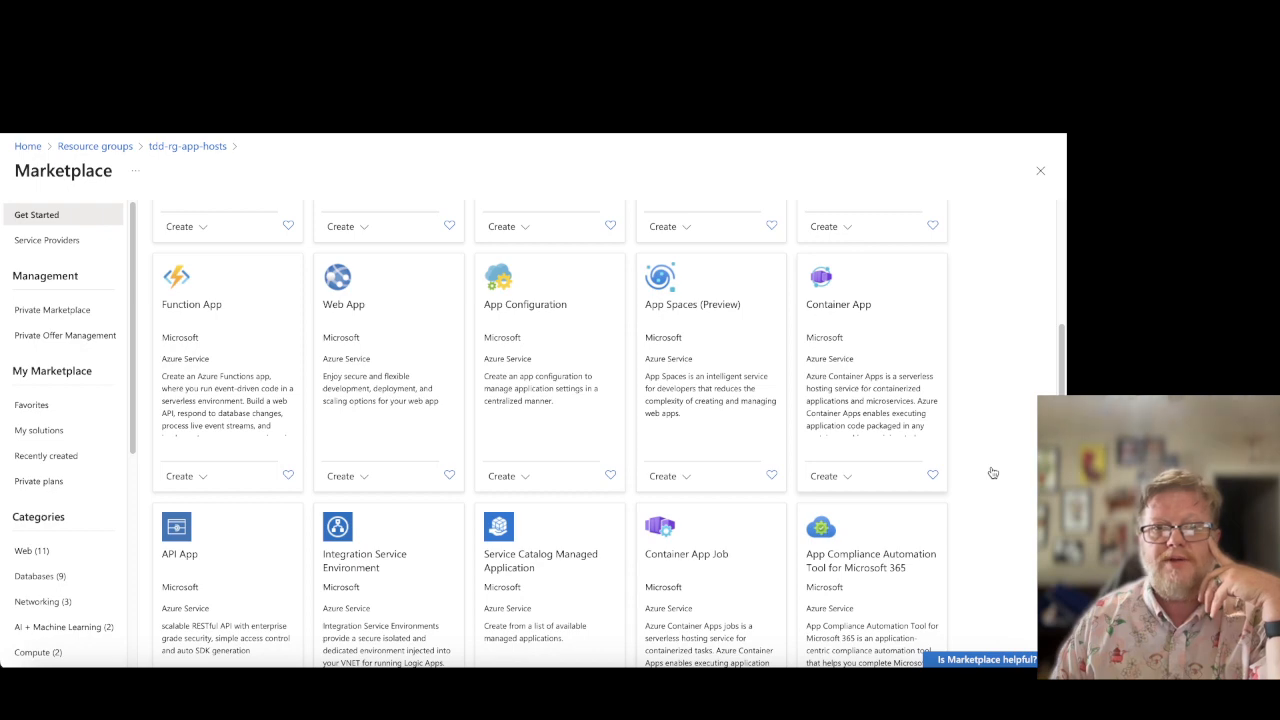
{"action": "scroll", "coordinate": [993, 472], "scroll_direction": "down", "scroll_amount": 1}
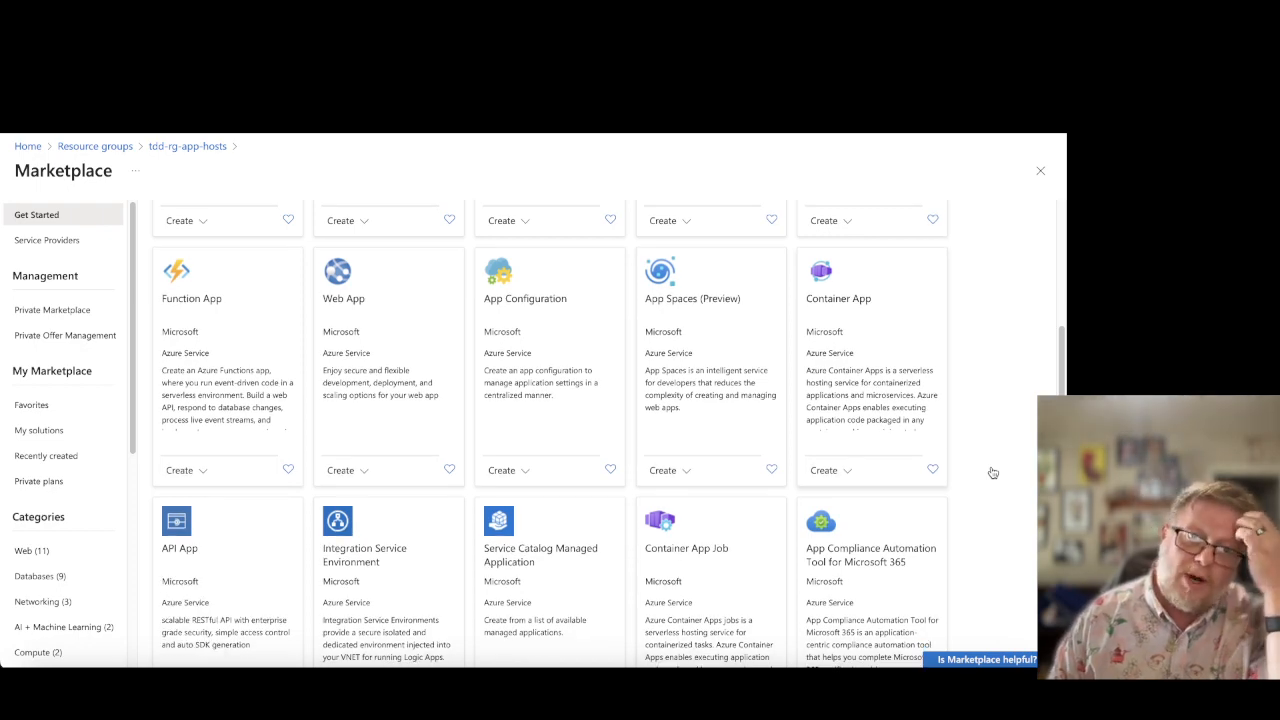
{"action": "scroll", "coordinate": [993, 472], "scroll_direction": "down", "scroll_amount": 2}
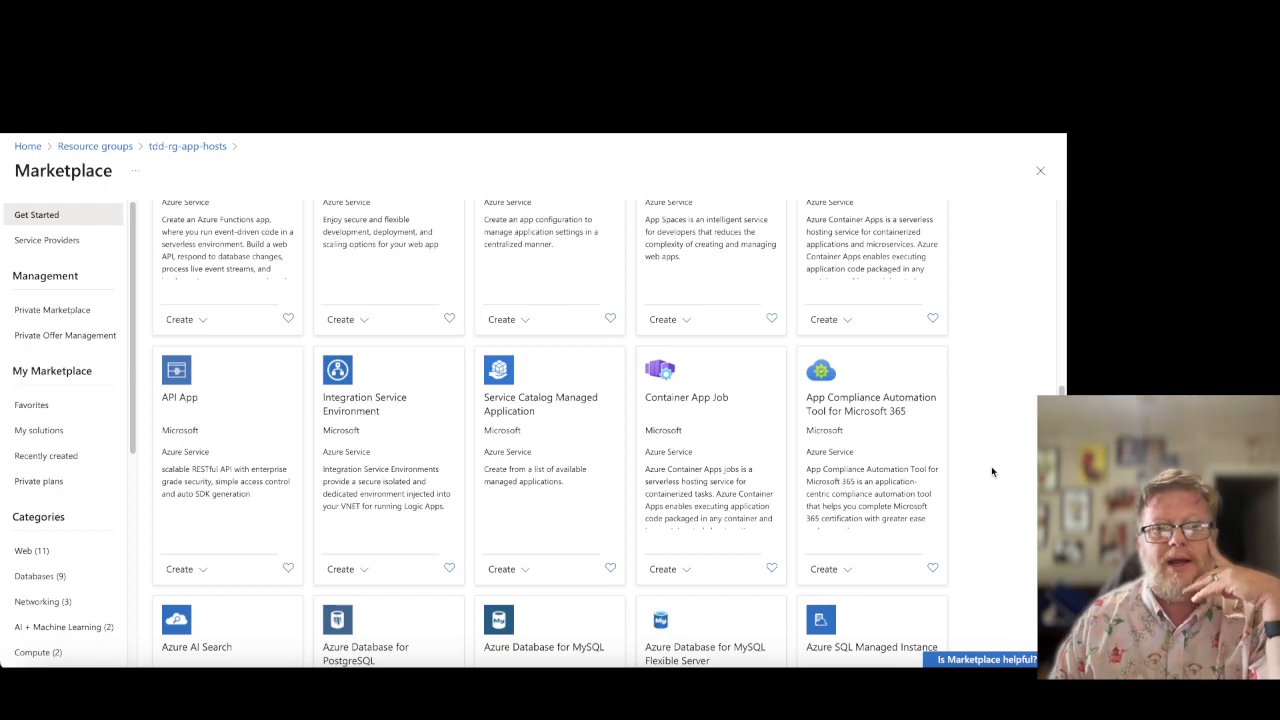
{"action": "scroll", "coordinate": [992, 472], "scroll_direction": "down", "scroll_amount": 2}
{"action": "scroll", "coordinate": [992, 472], "scroll_direction": "down", "scroll_amount": 1}
{"action": "scroll", "coordinate": [992, 472], "scroll_direction": "down", "scroll_amount": 1}
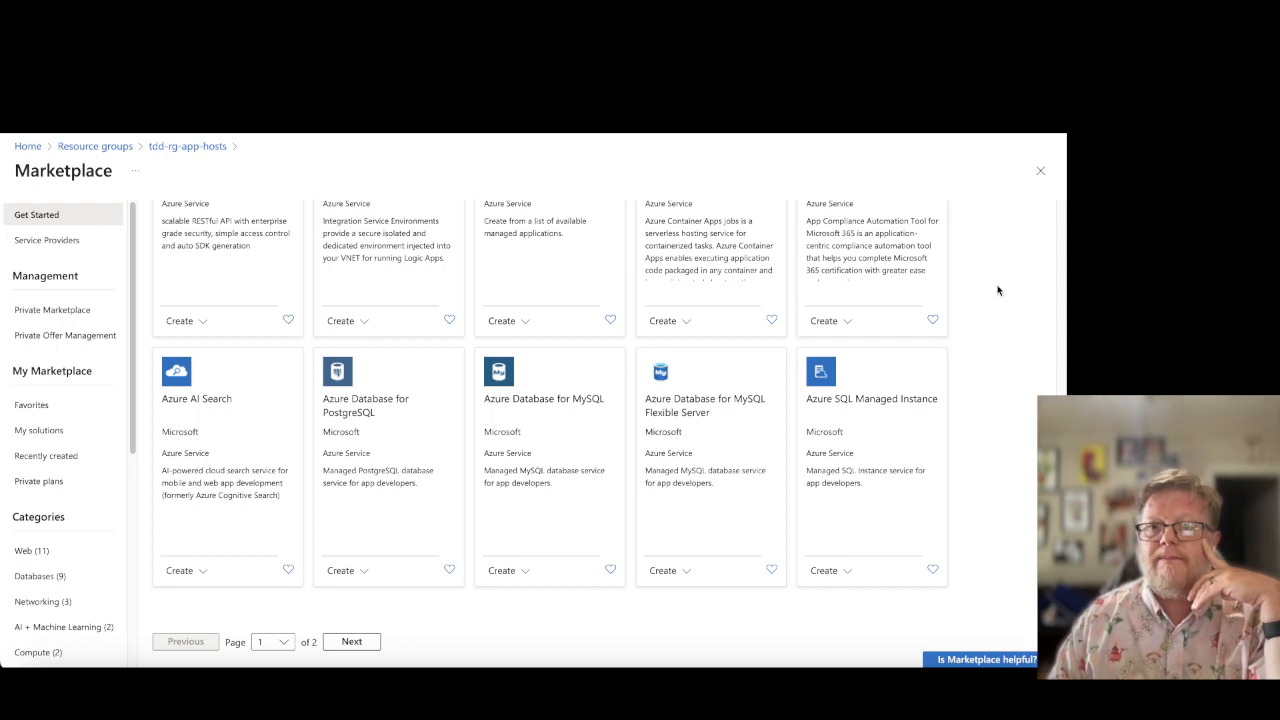
{"action": "scroll", "coordinate": [997, 290], "scroll_direction": "up", "scroll_amount": 1}
{"action": "scroll", "coordinate": [997, 290], "scroll_direction": "up", "scroll_amount": 10}
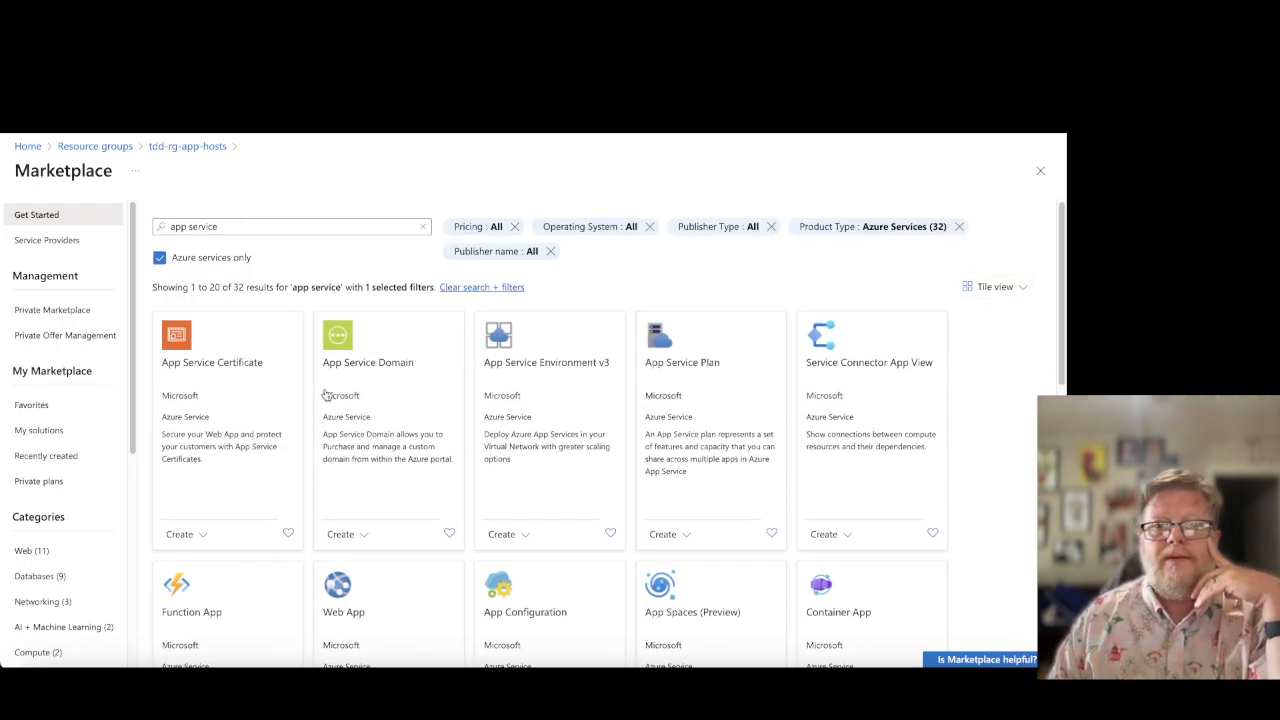
- Choose App Service Plan from the Marketplace results and start creating one with the App Service Plan option
{"action": "left_click", "coordinate": [687, 365]}
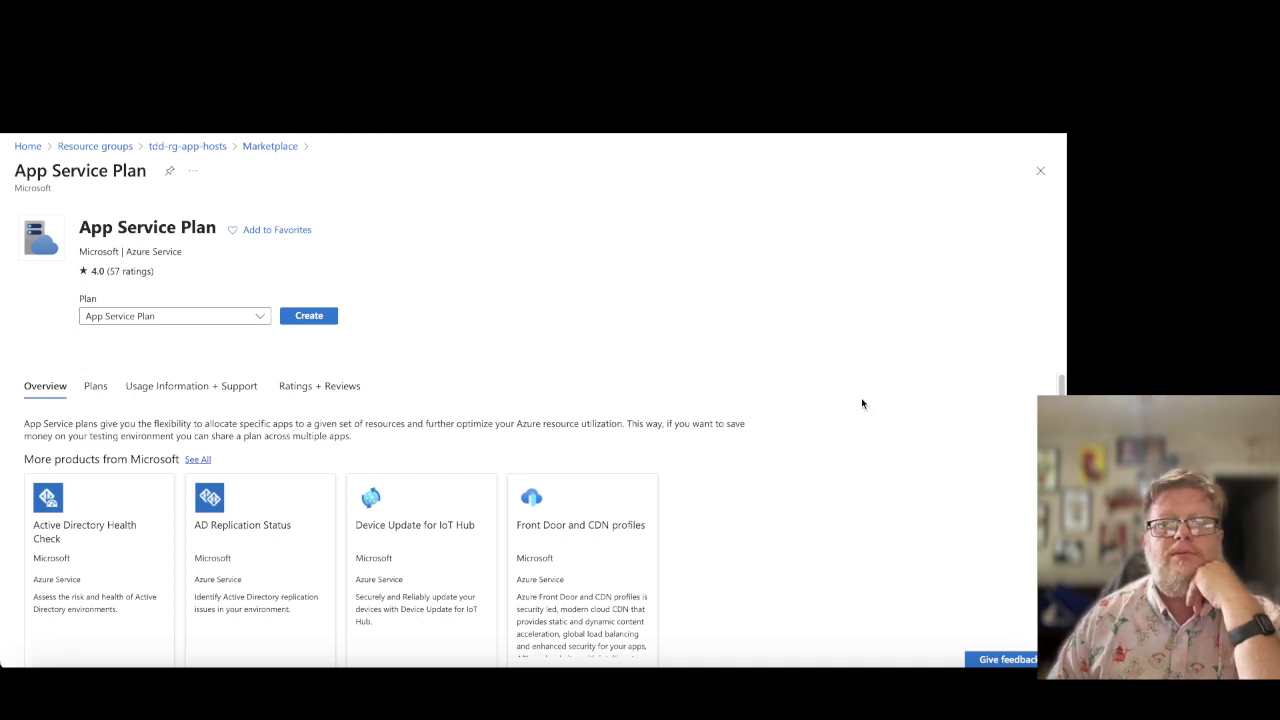
{"action": "scroll", "coordinate": [864, 404], "scroll_direction": "down", "scroll_amount": 1}
{"action": "scroll", "coordinate": [864, 404], "scroll_direction": "up", "scroll_amount": 1}
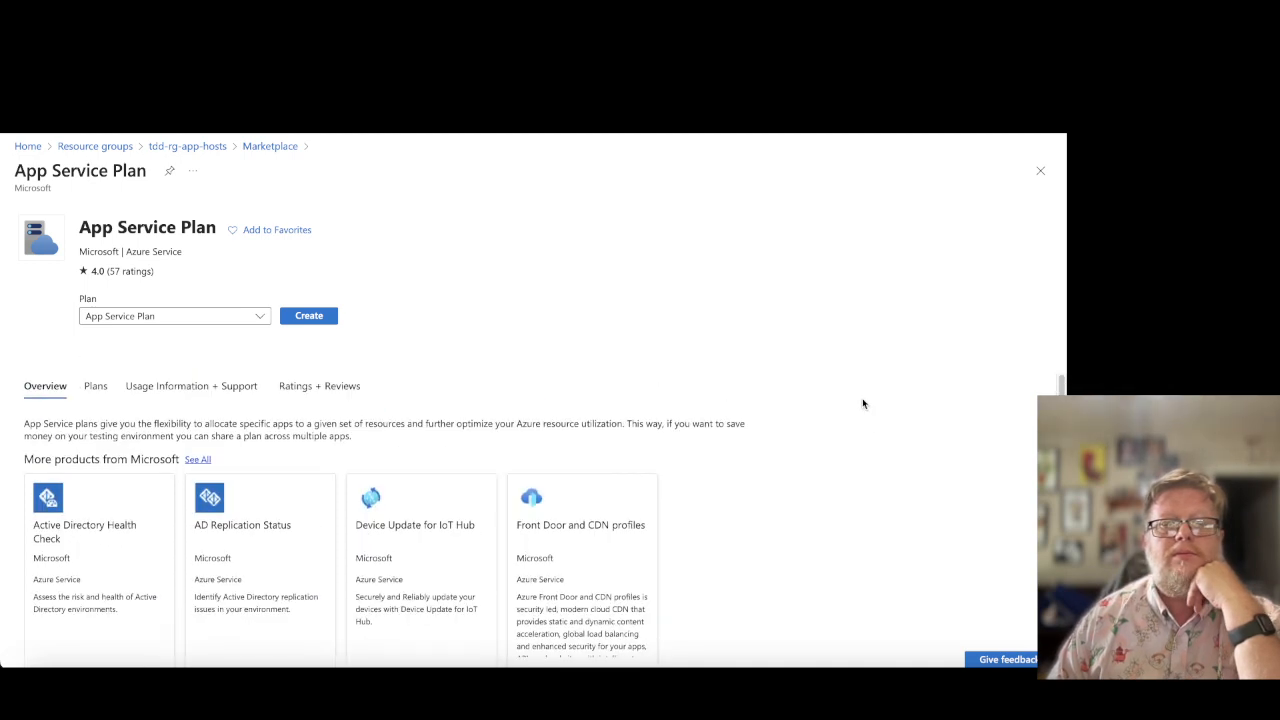
{"action": "left_click", "coordinate": [265, 319]}
{"action": "left_click", "coordinate": [263, 320]}
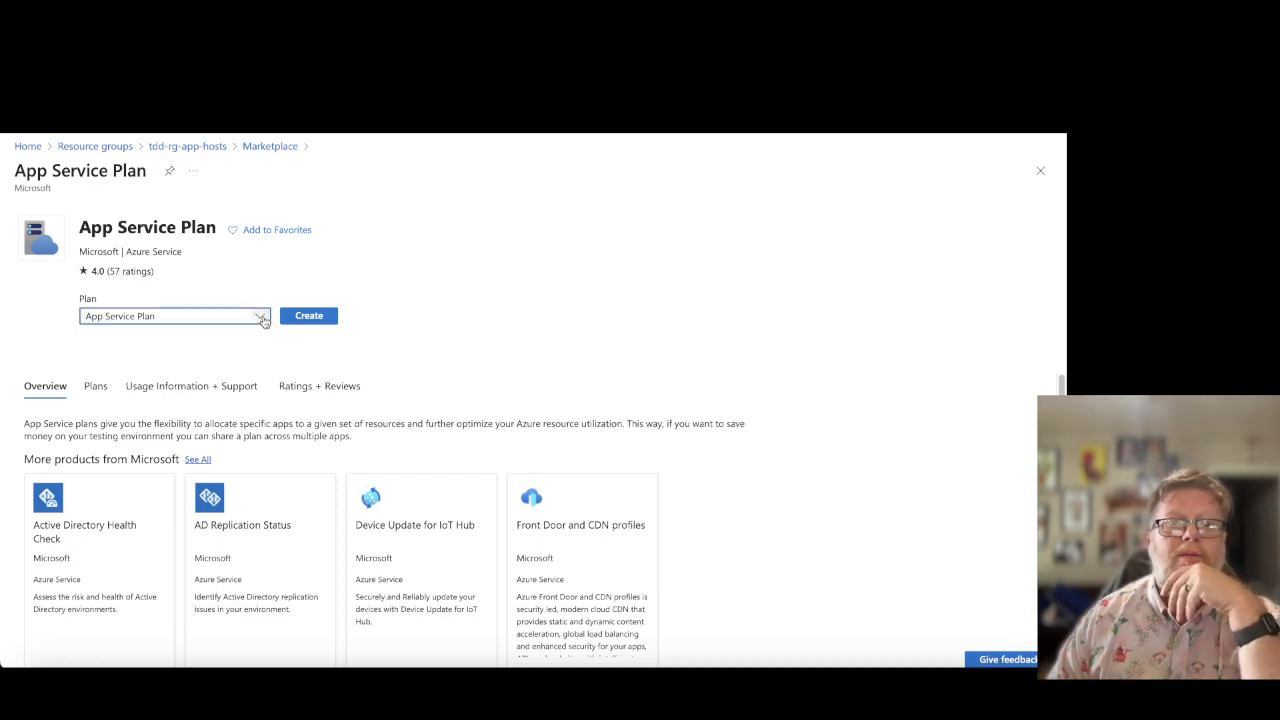
{"action": "left_click", "coordinate": [306, 318]}
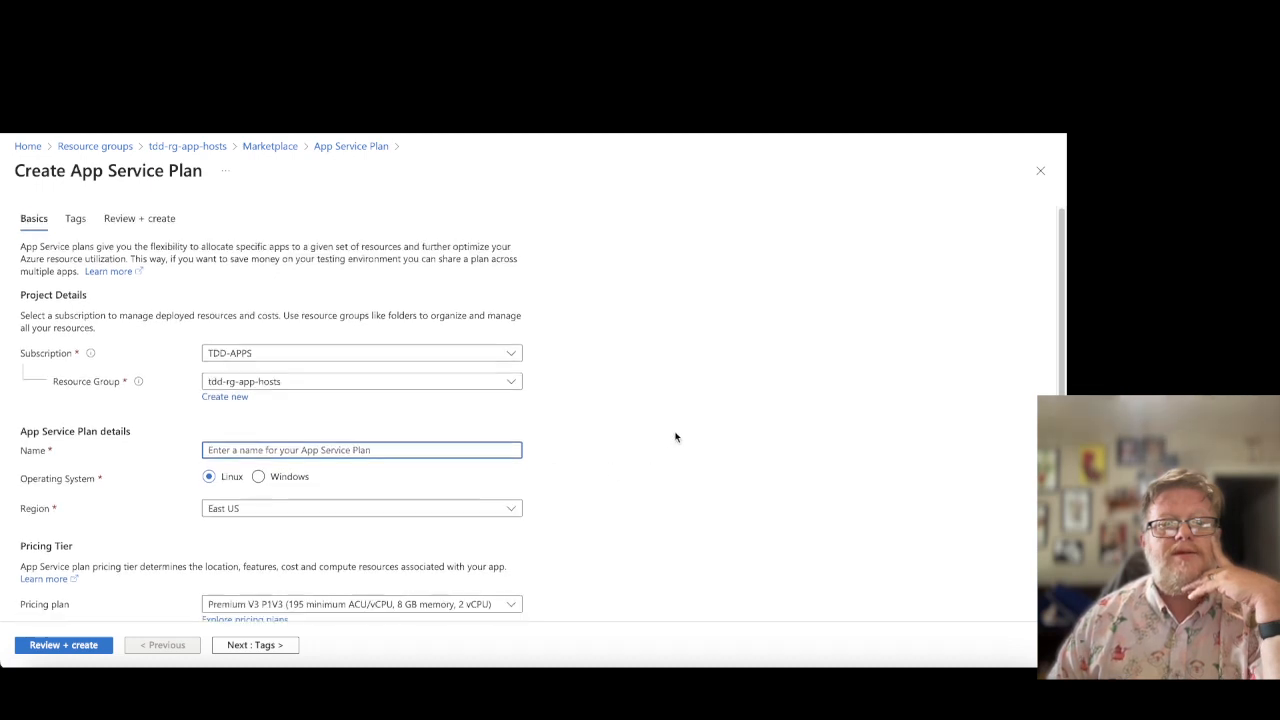
- Name the App Service Plan asp-temp-host and set its pricing plan to Free F1 (Shared infrastructure)
{"action": "scroll", "coordinate": [675, 437], "scroll_direction": "down", "scroll_amount": 1}
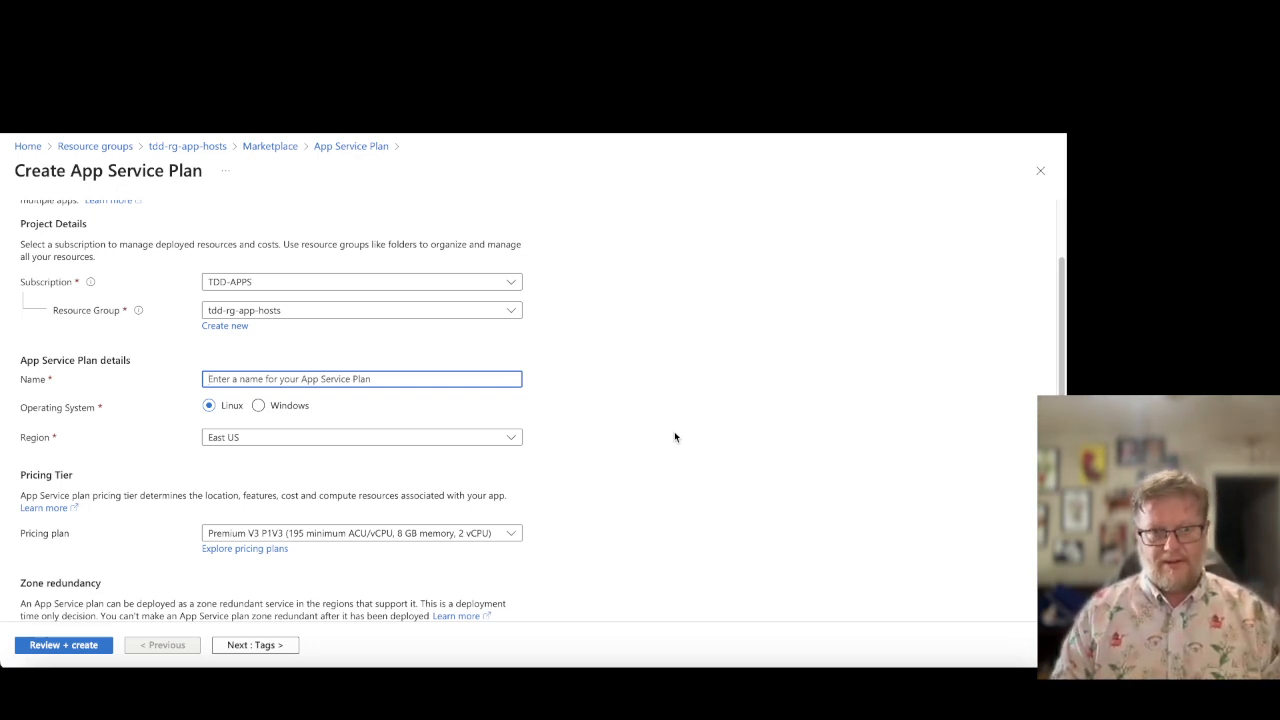
{"action": "type", "text": "asp-"}
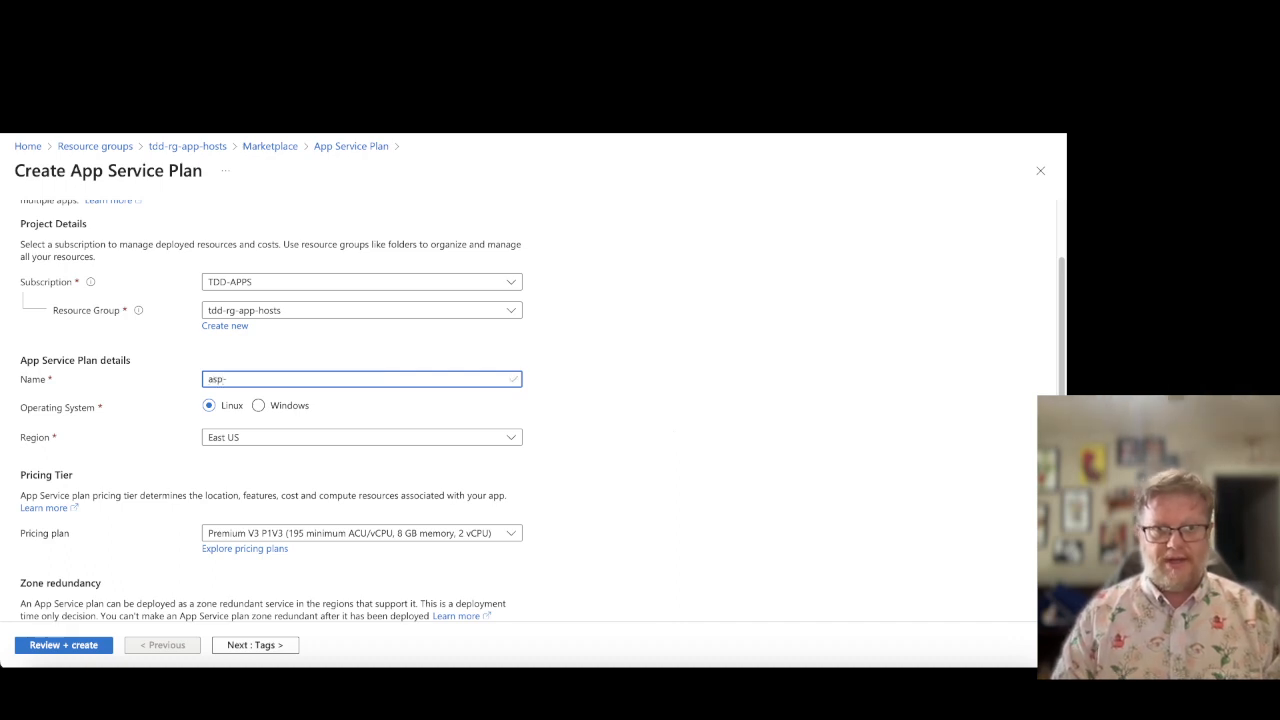
{"action": "type", "text": "temp-host"}
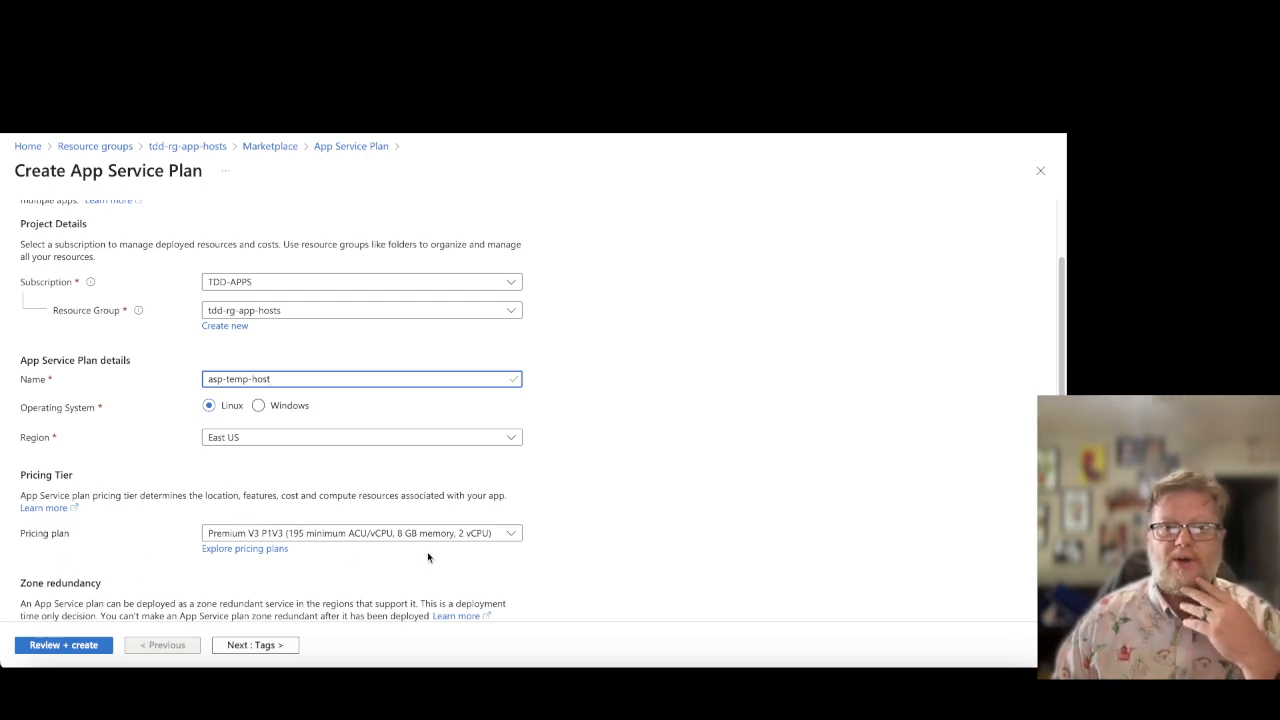
{"action": "scroll", "coordinate": [663, 427], "scroll_direction": "down", "scroll_amount": 2}
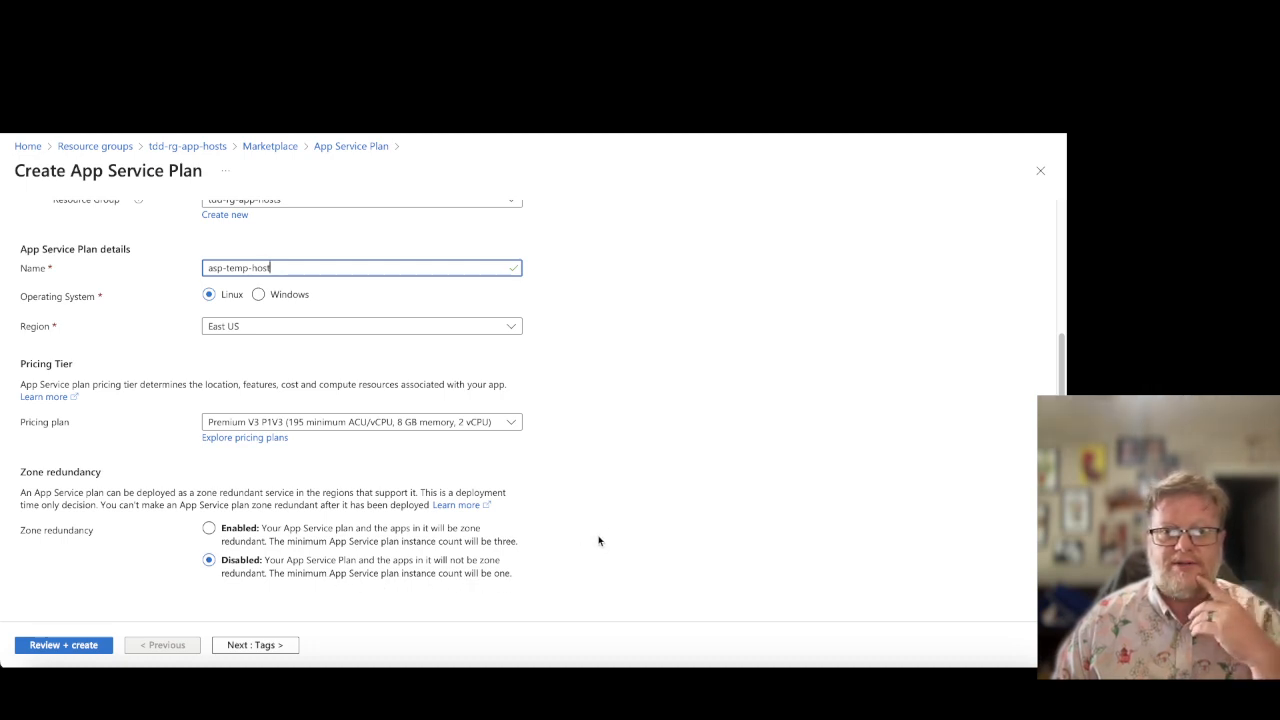
{"action": "left_click", "coordinate": [512, 424]}
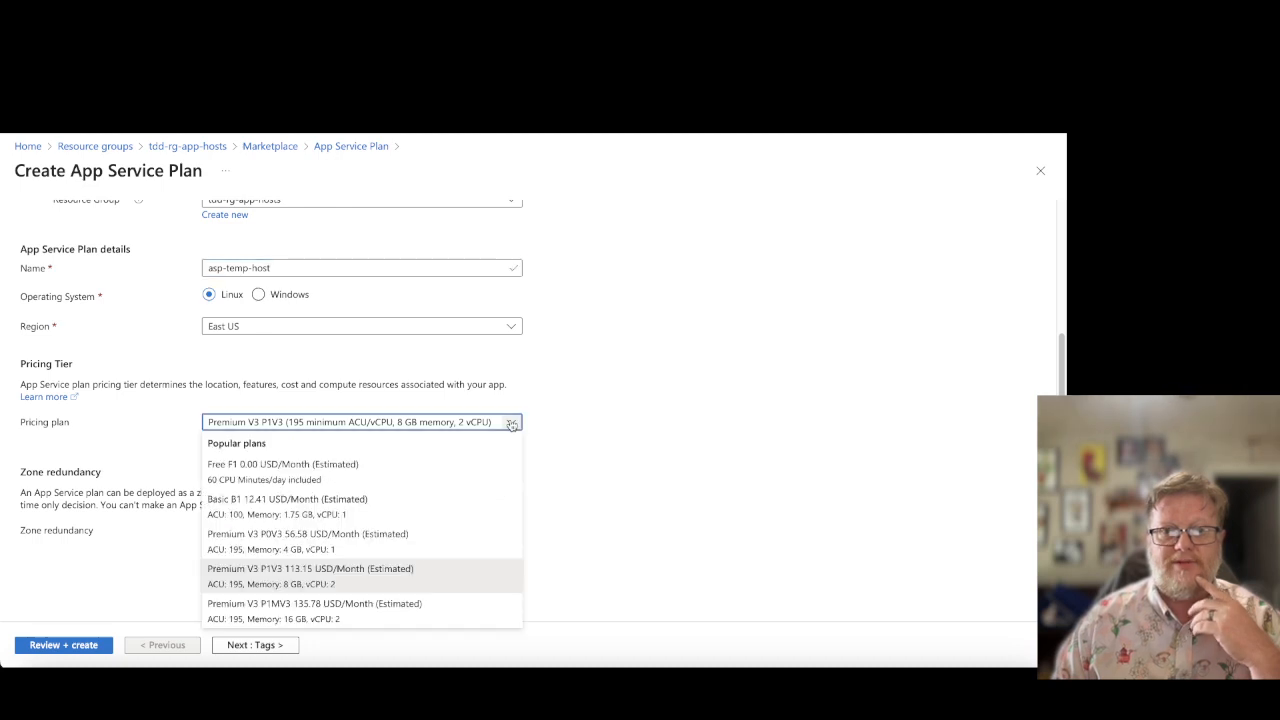
{"action": "left_click", "coordinate": [251, 470]}
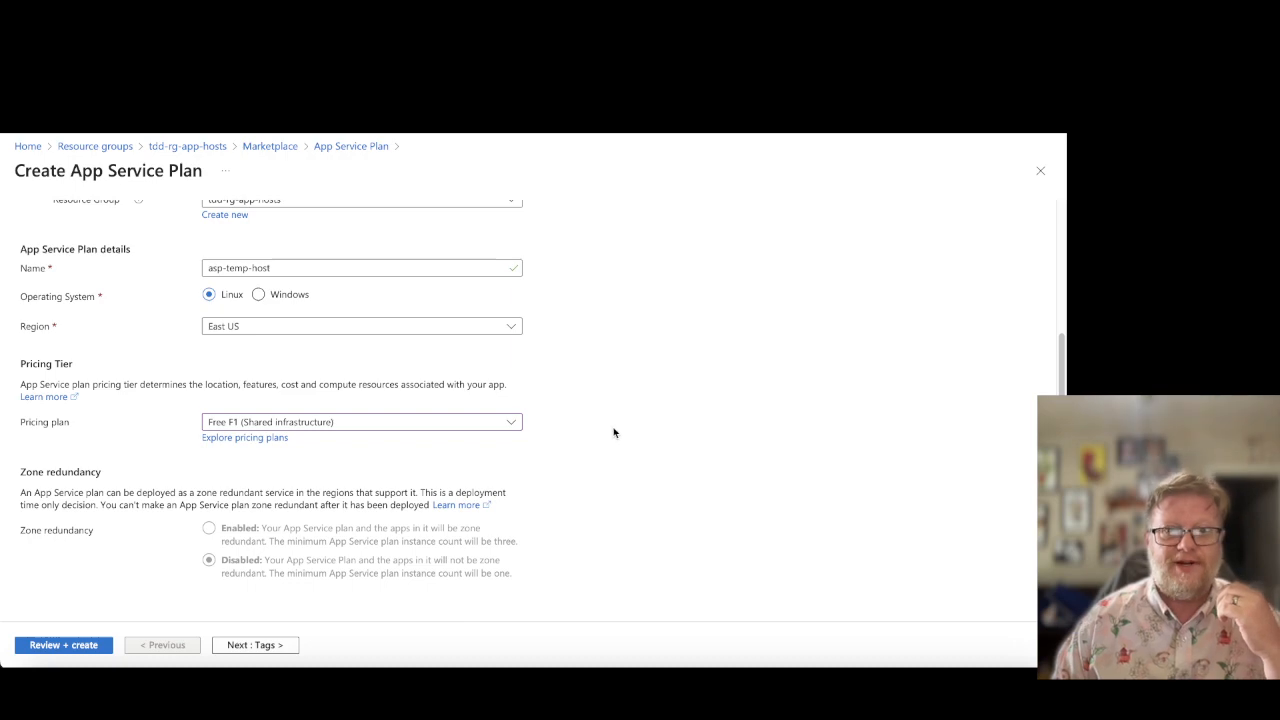
- Change the App Service Plan's name to asp-temp-host-free
{"action": "scroll", "coordinate": [614, 432], "scroll_direction": "up", "scroll_amount": 5}
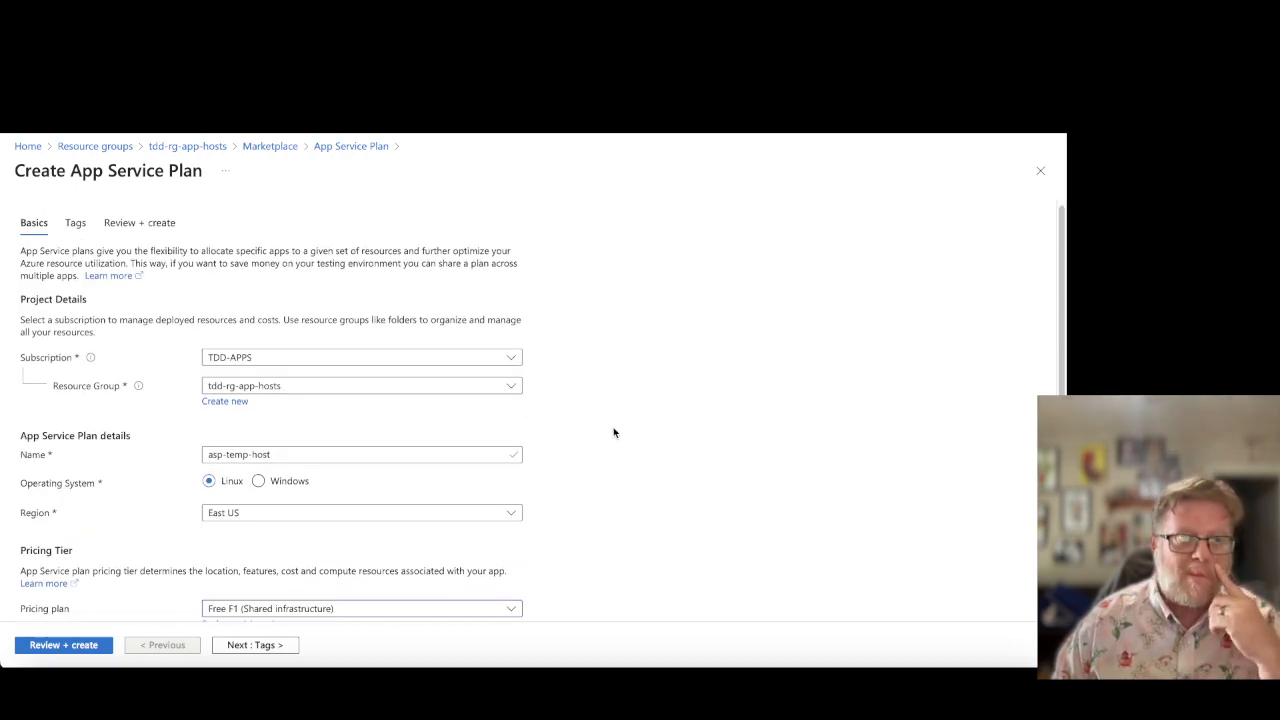
{"action": "scroll", "coordinate": [614, 432], "scroll_direction": "down", "scroll_amount": 2}
{"action": "scroll", "coordinate": [614, 432], "scroll_direction": "up", "scroll_amount": 2}
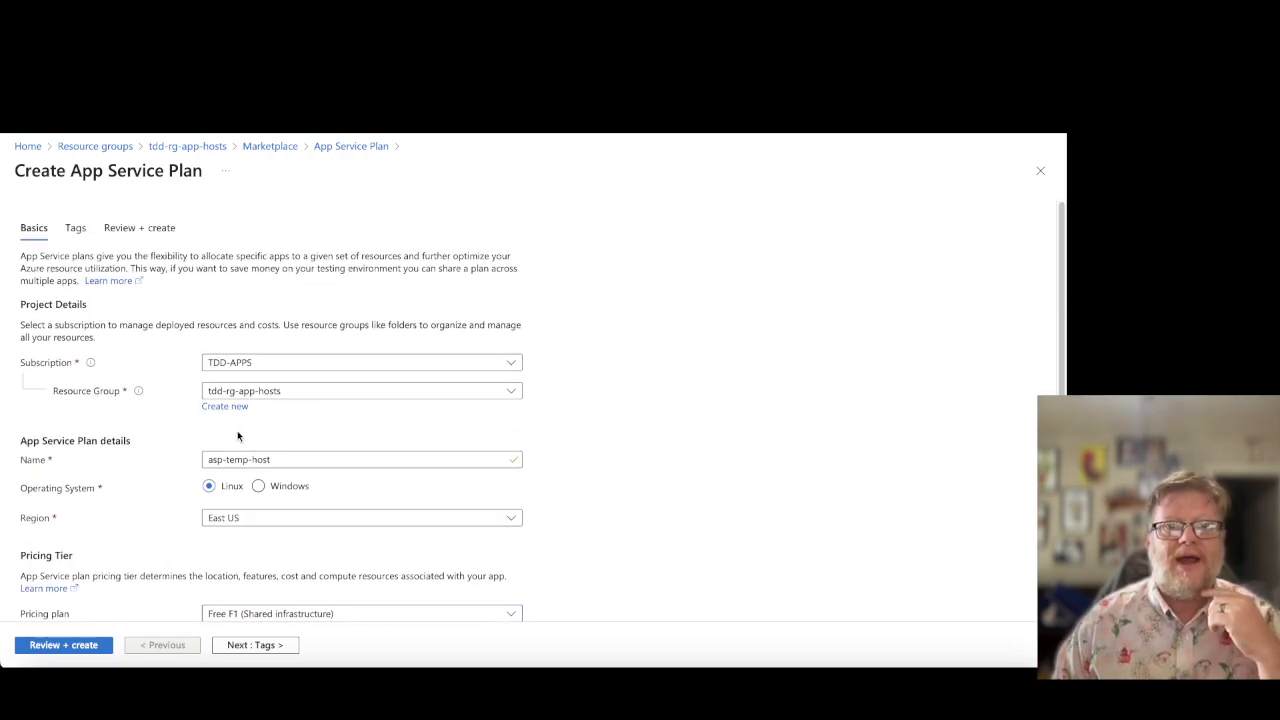
{"action": "left_click", "coordinate": [290, 459]}
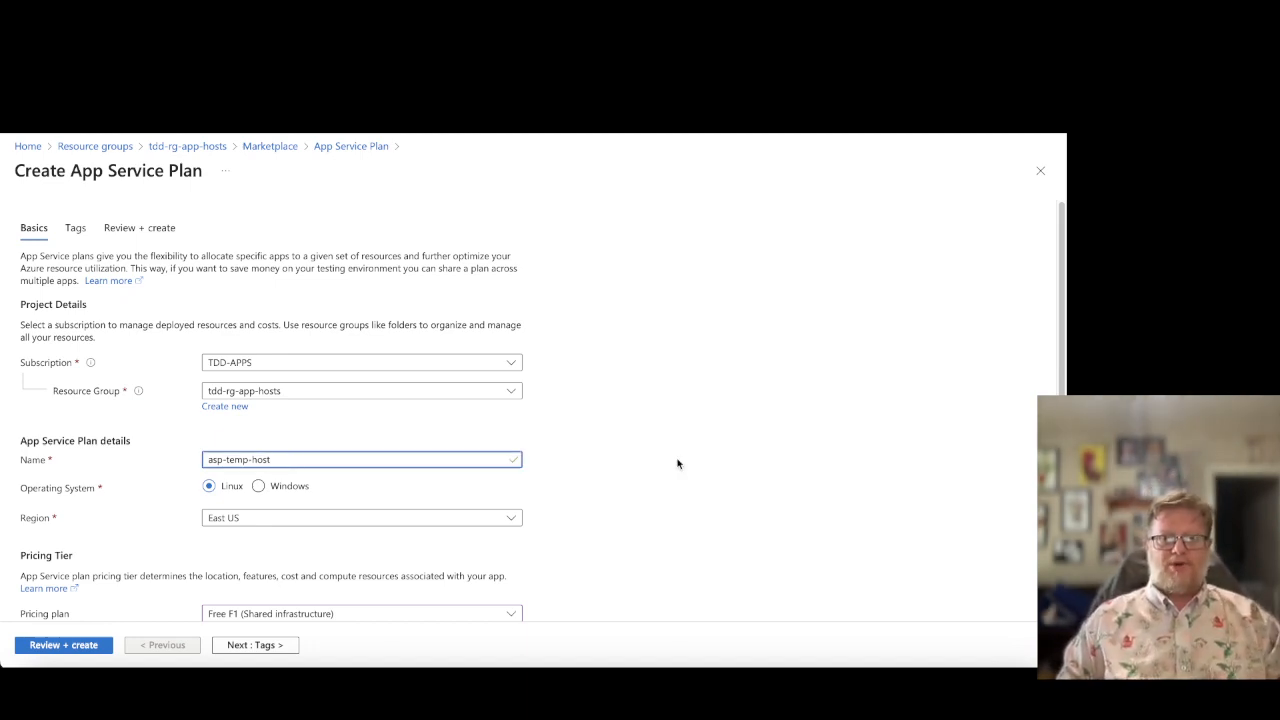
{"action": "type", "text": "-l"}
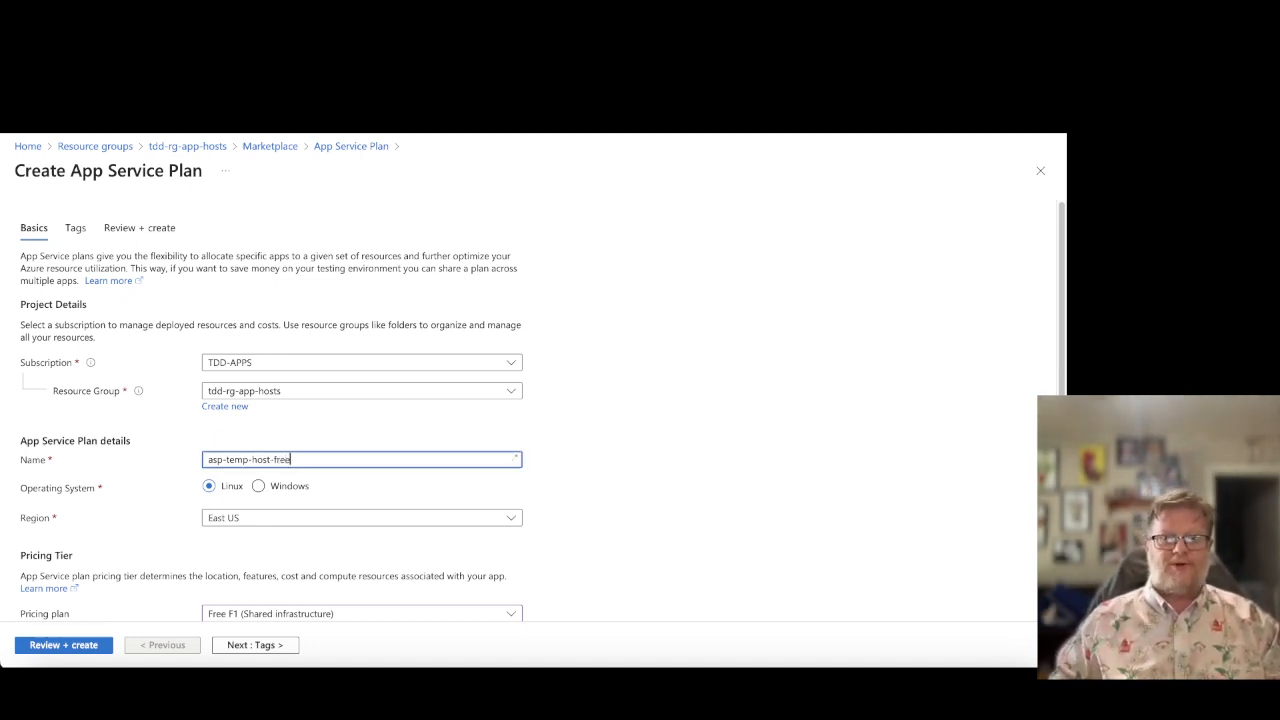
{"action": "left_click", "coordinate": [626, 522]}
{"action": "scroll", "coordinate": [626, 522], "scroll_direction": "down", "scroll_amount": 2}
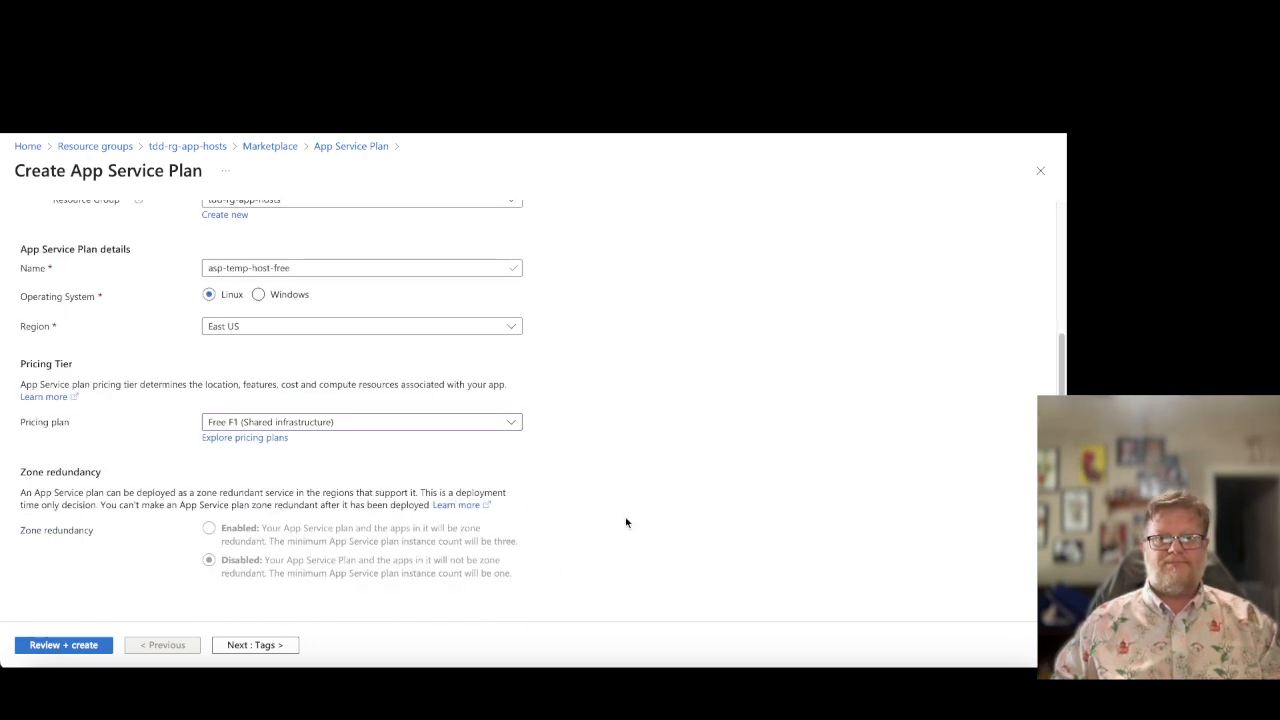
- Tag the App Service Plan with Resource-Role set to App-Host-Experimental
{"action": "left_click", "coordinate": [250, 646]}
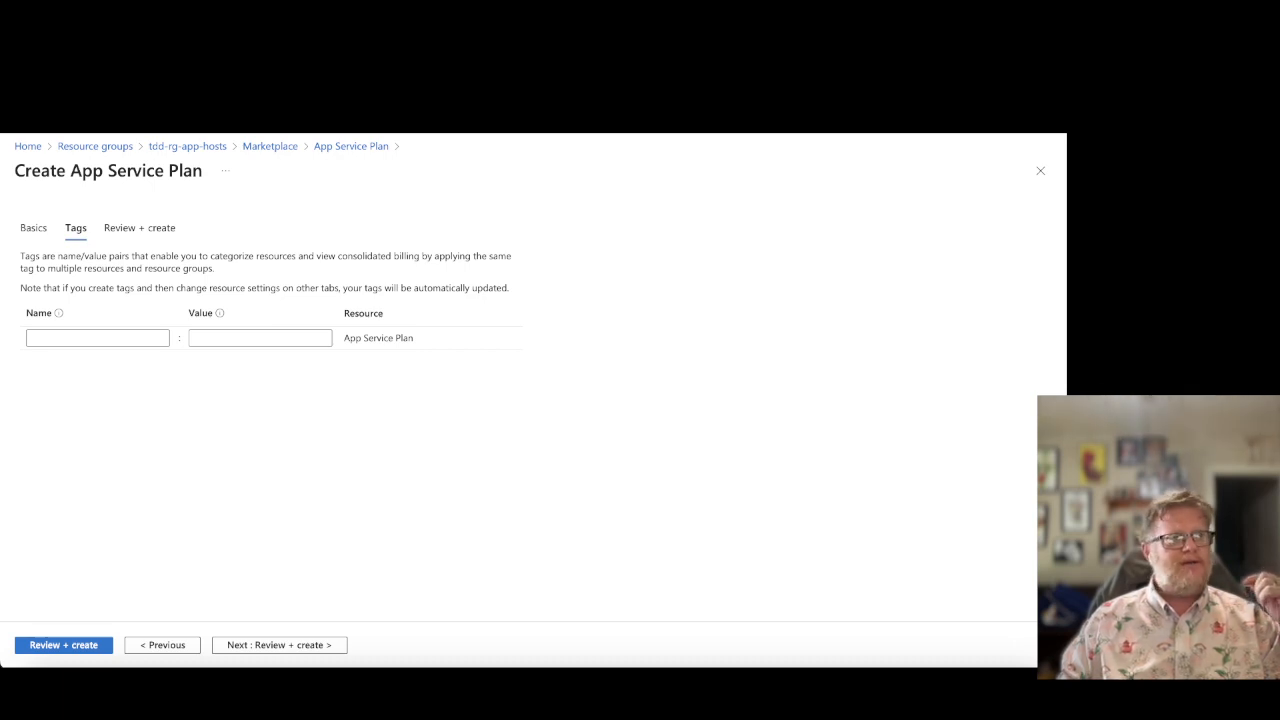
{"action": "left_click", "coordinate": [37, 337]}
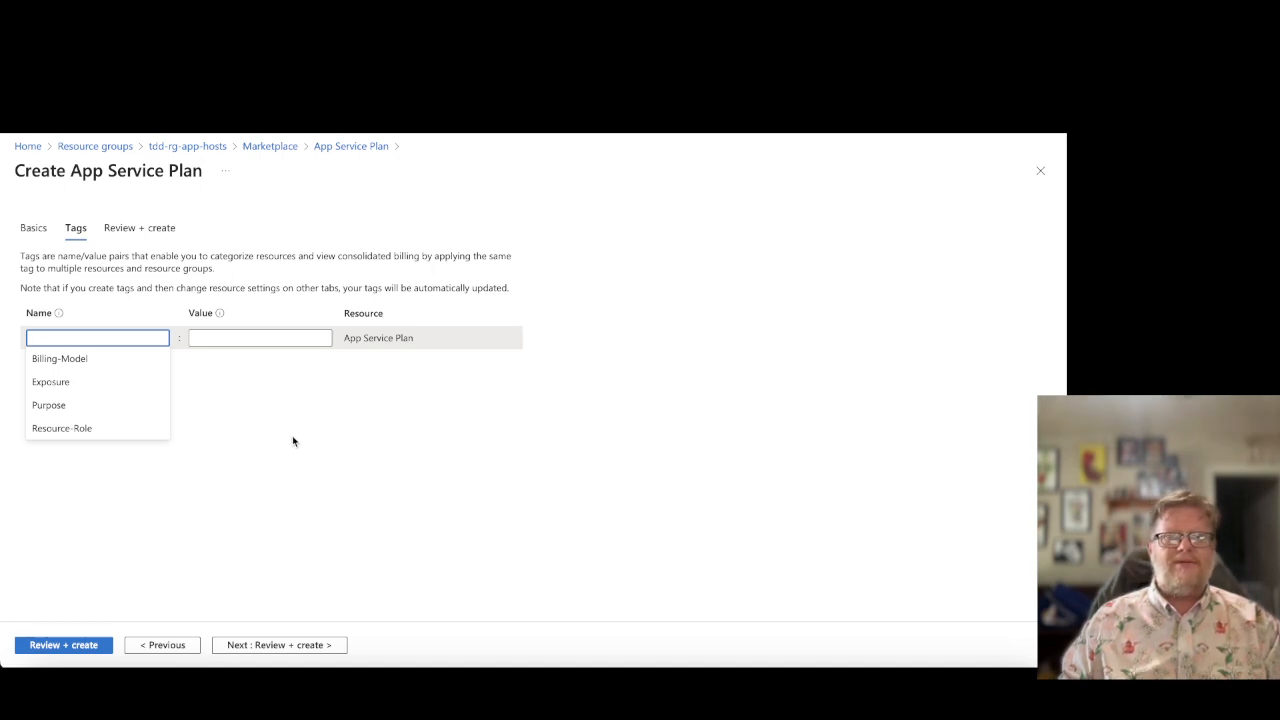
{"action": "left_click", "coordinate": [69, 430]}
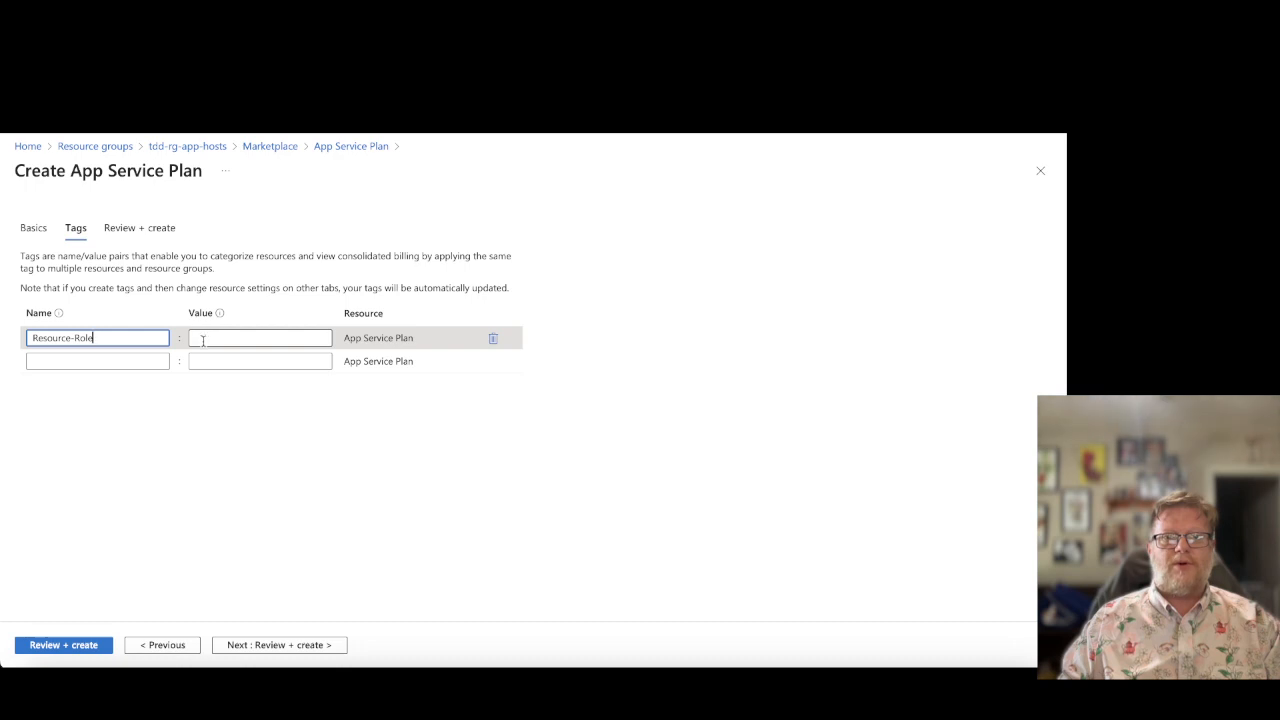
{"action": "left_click", "coordinate": [202, 340]}
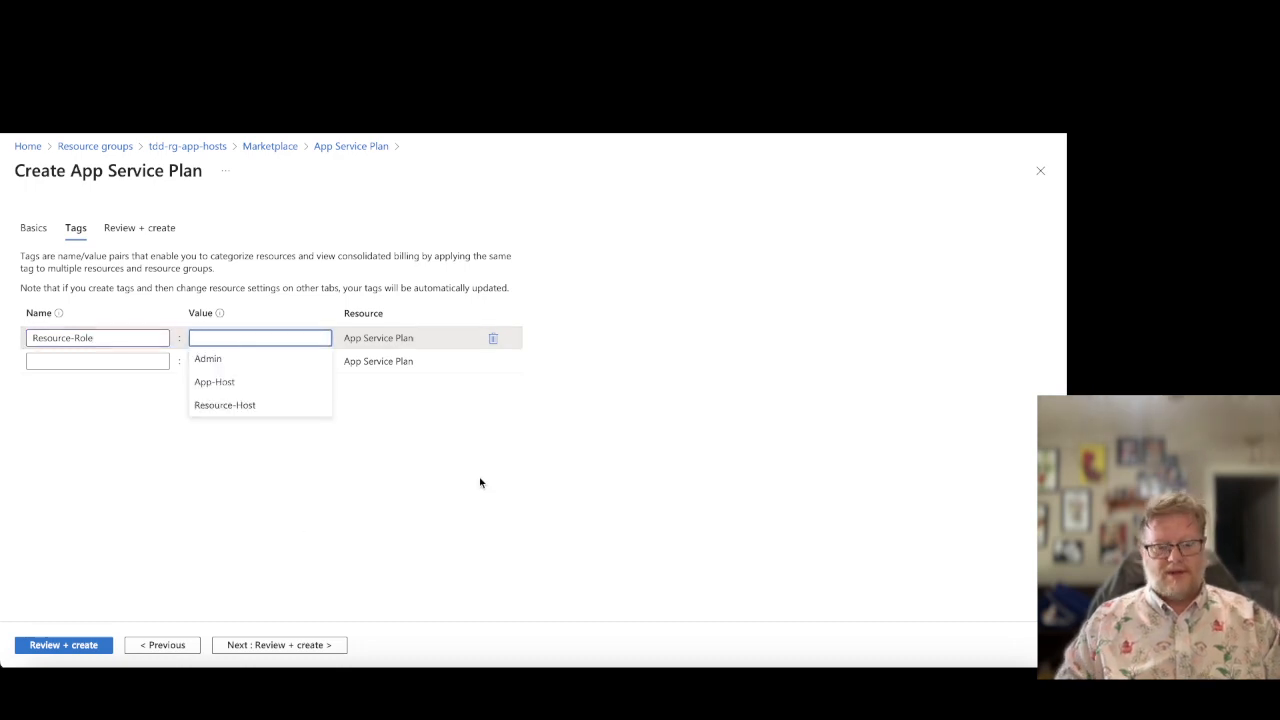
{"action": "type", "text": "App-Host0"}
{"action": "key", "text": "BackSpace"}
{"action": "type", "text": "-Experimental"}
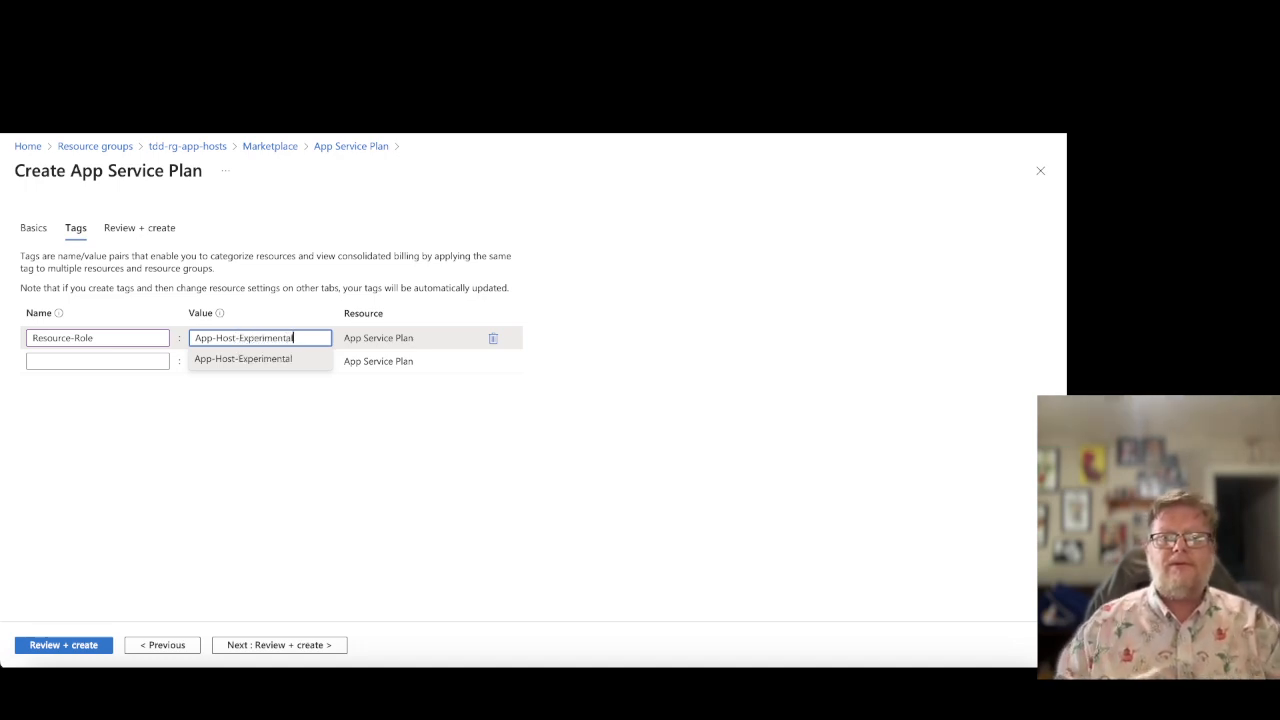
{"action": "left_click", "coordinate": [571, 410]}
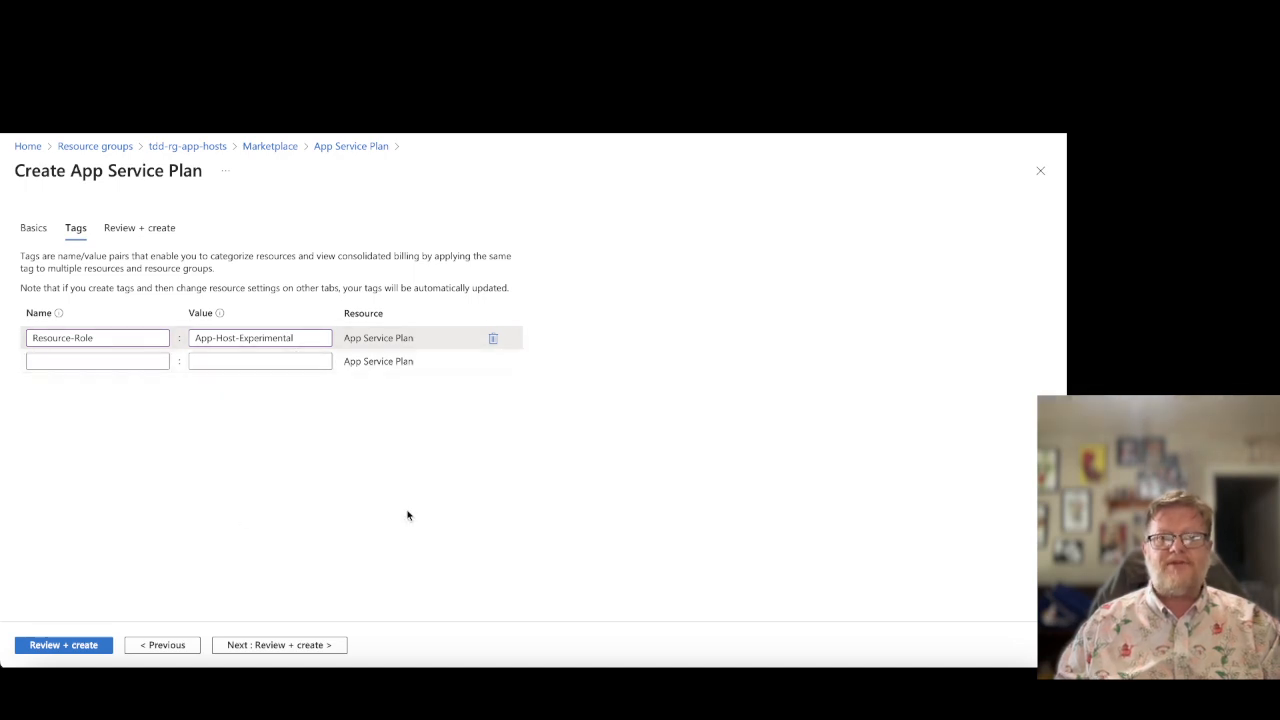
- Review the summary, create the App Service Plan and check the details of its deployment
{"action": "left_click", "coordinate": [284, 645]}
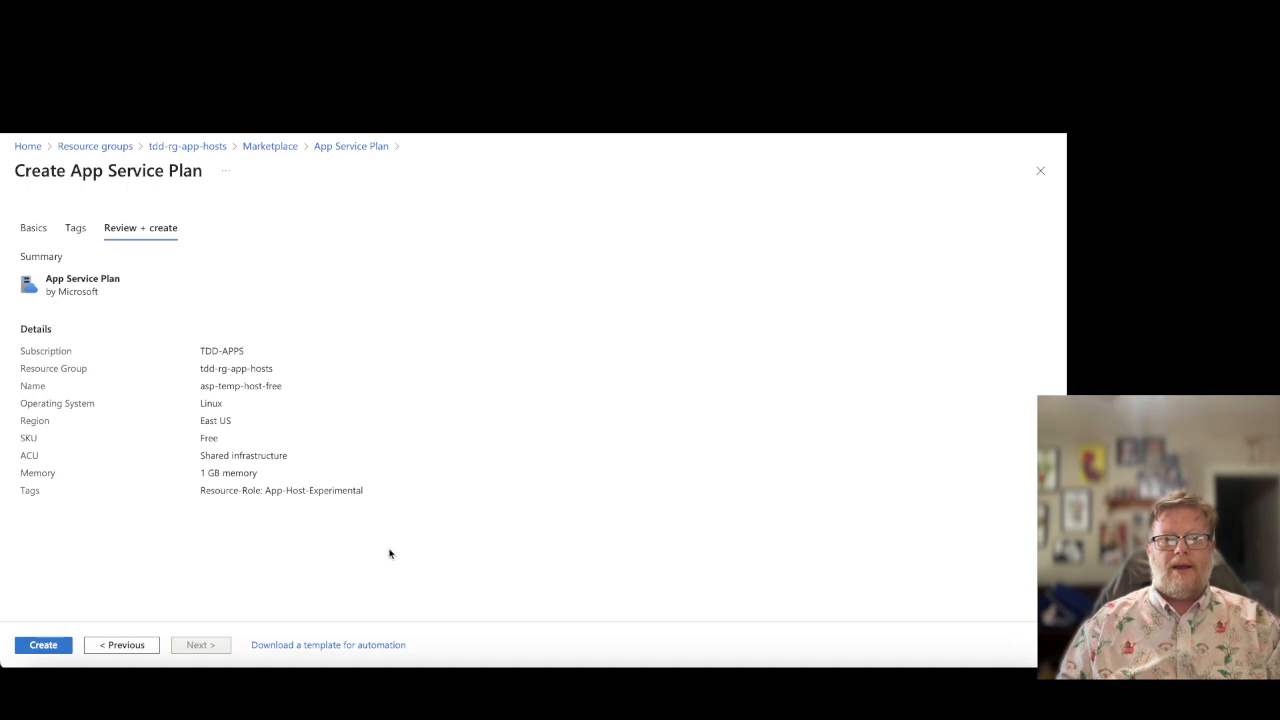
{"action": "left_click", "coordinate": [44, 646]}
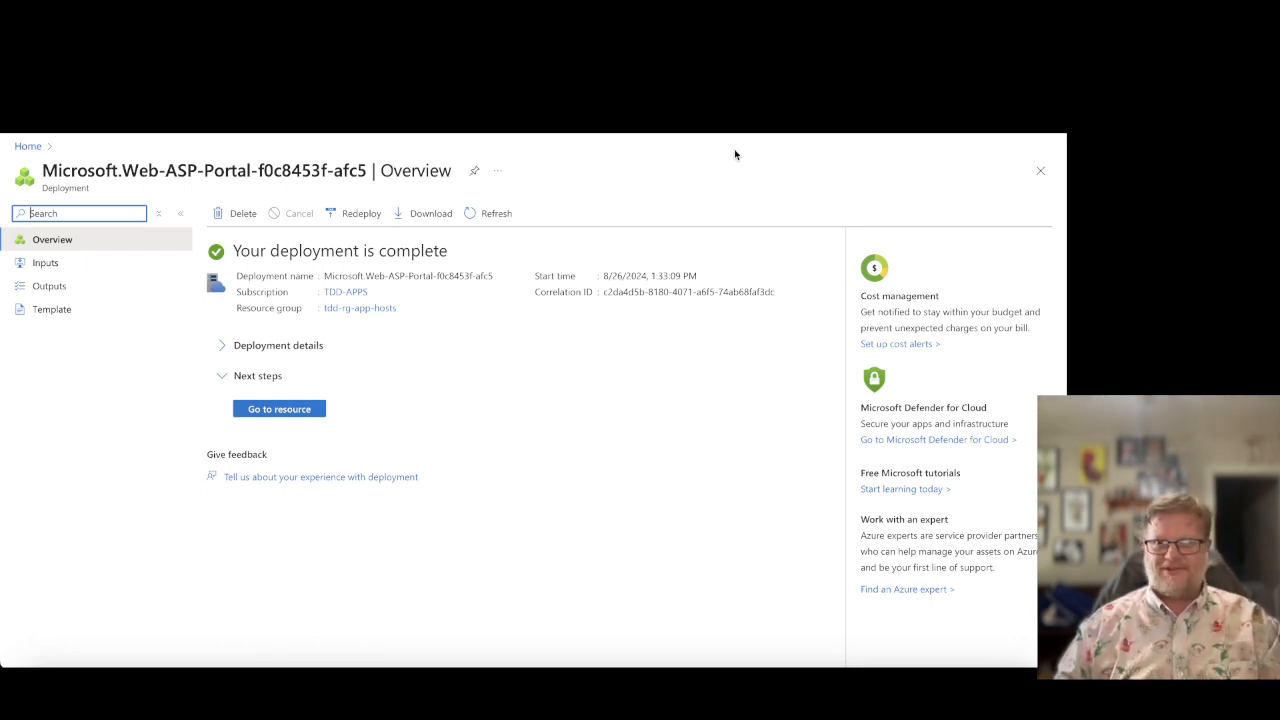
{"action": "left_click", "coordinate": [819, 153]}
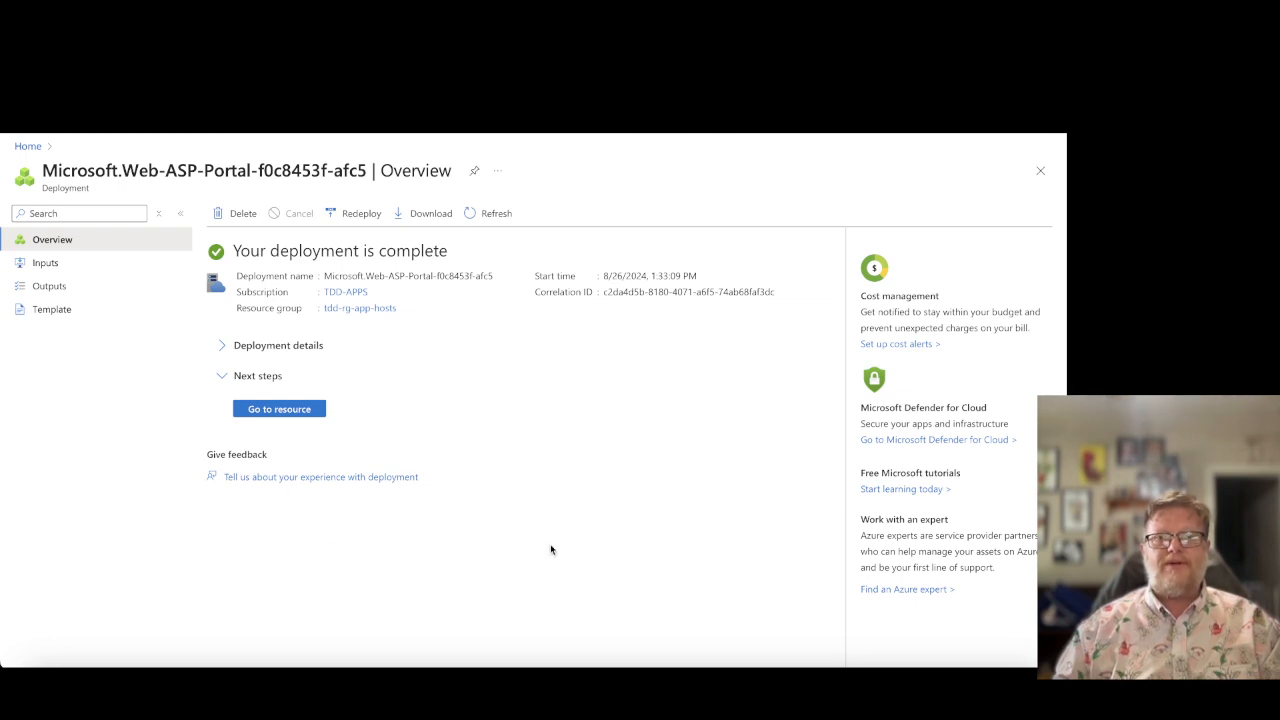
{"action": "left_click", "coordinate": [221, 346]}
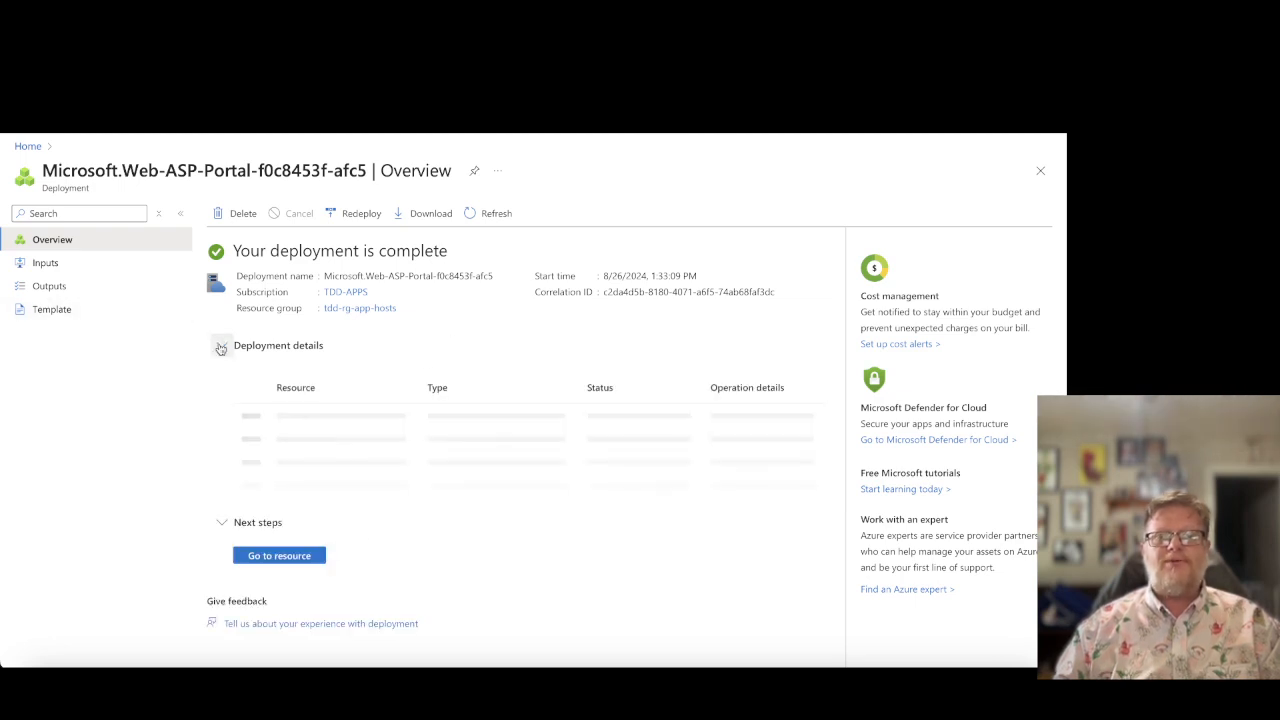
{"action": "left_click", "coordinate": [221, 346]}
- Return to the portal home, open the TDD-APPS subscription and list its resource groups
{"action": "left_click", "coordinate": [28, 147]}
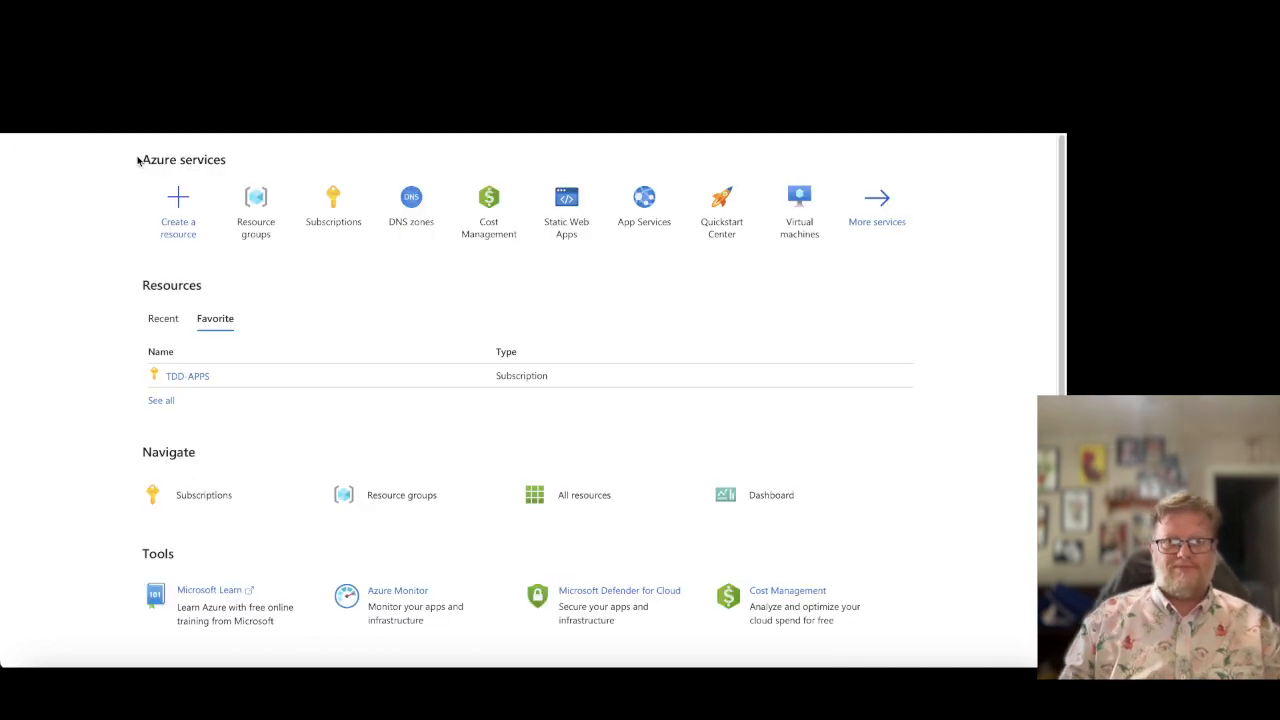
{"action": "left_click", "coordinate": [186, 378]}
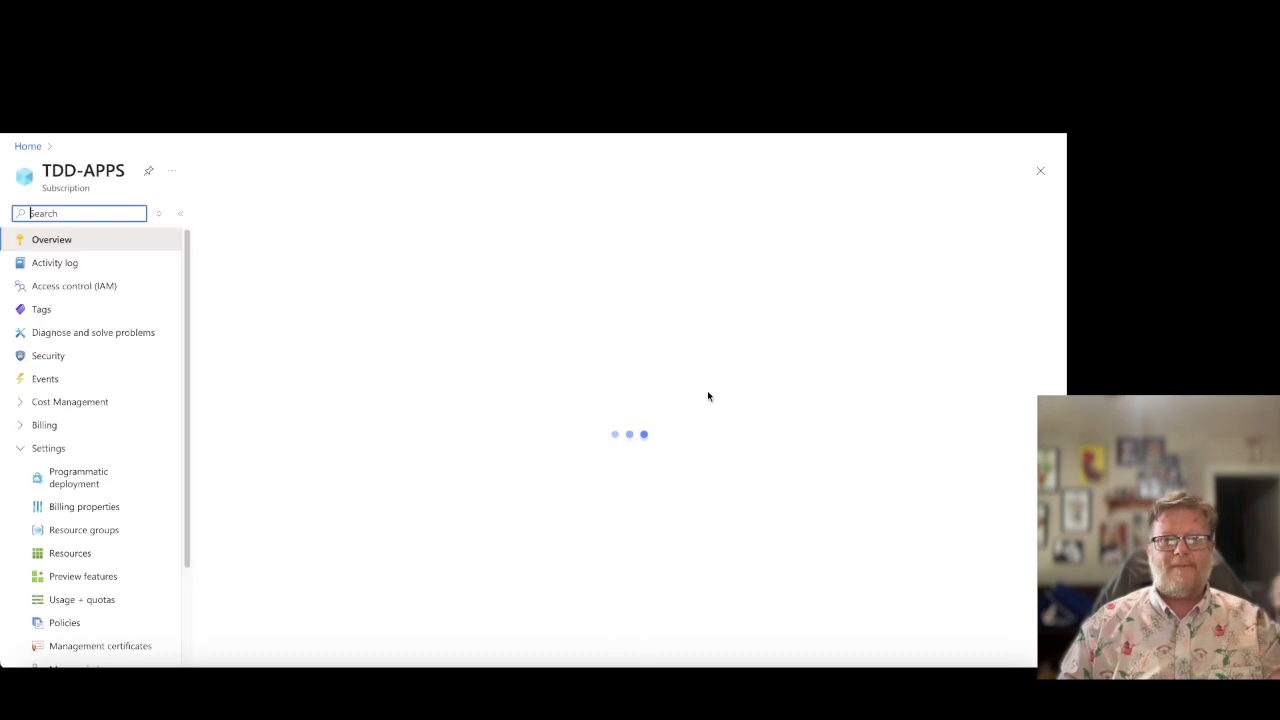
{"action": "left_click", "coordinate": [21, 455]}
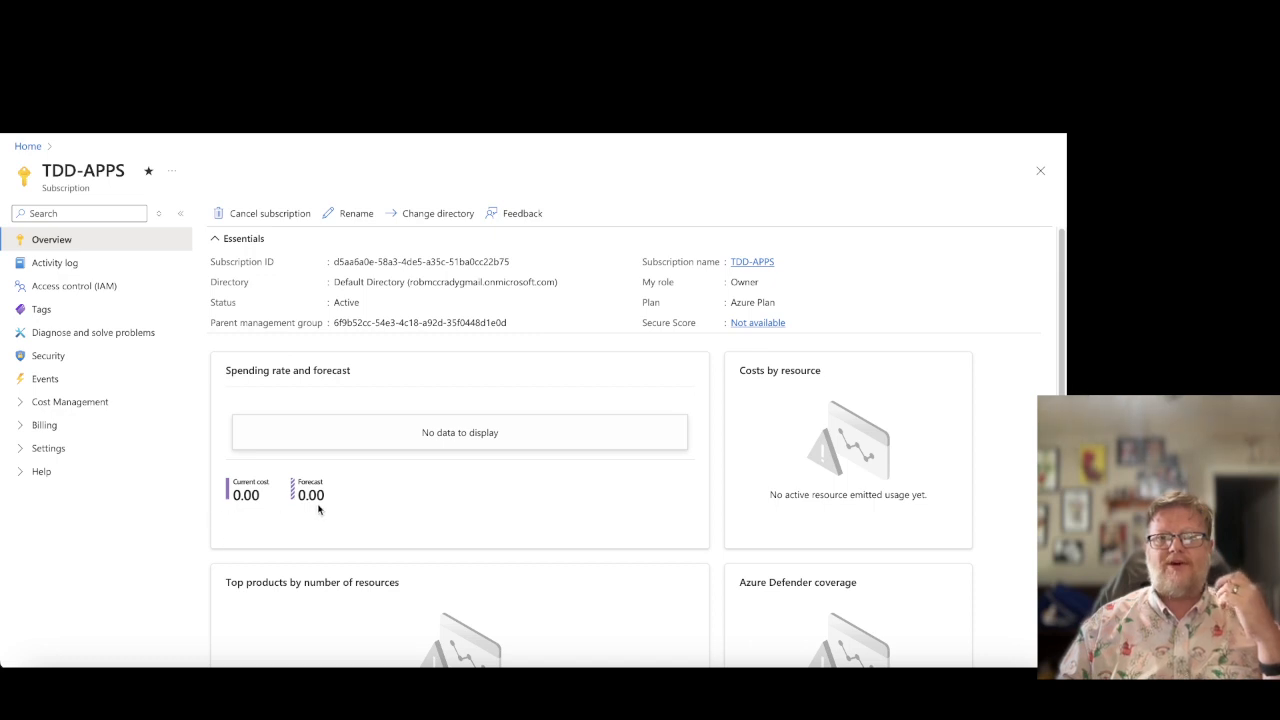
{"action": "scroll", "coordinate": [1003, 497], "scroll_direction": "down", "scroll_amount": 2}
{"action": "scroll", "coordinate": [1001, 496], "scroll_direction": "up", "scroll_amount": 2}
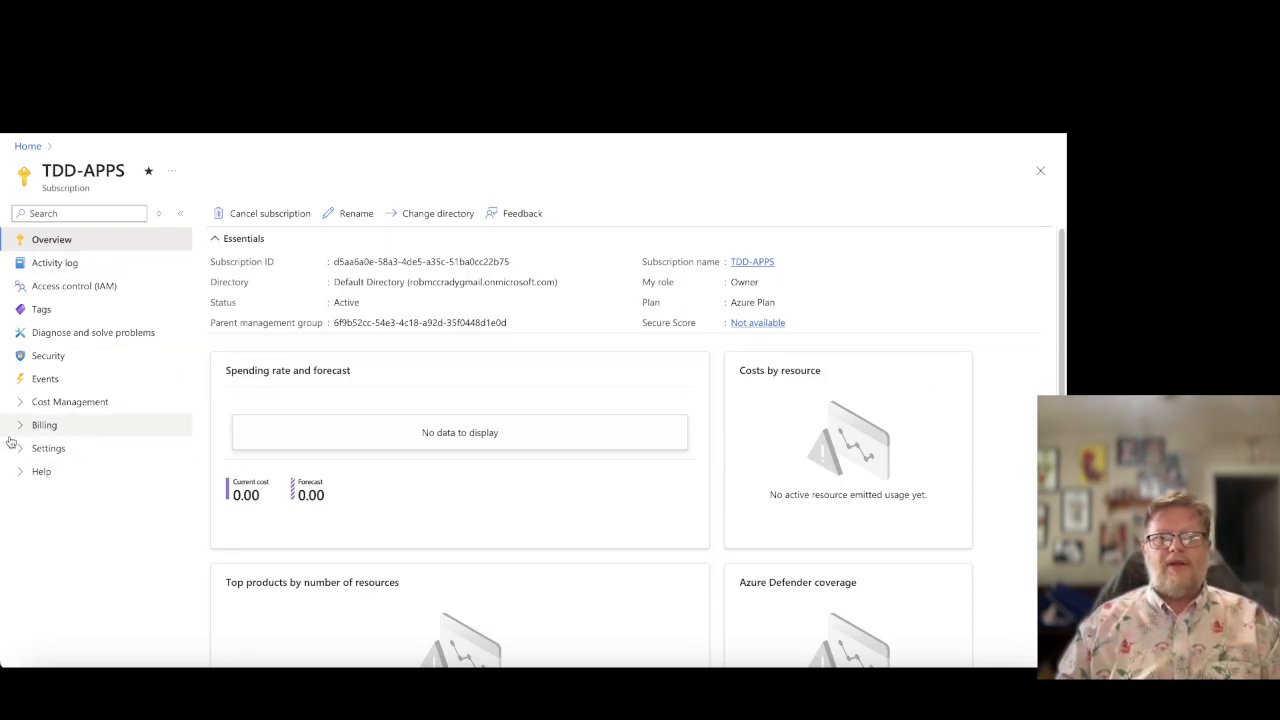
{"action": "left_click", "coordinate": [44, 448]}
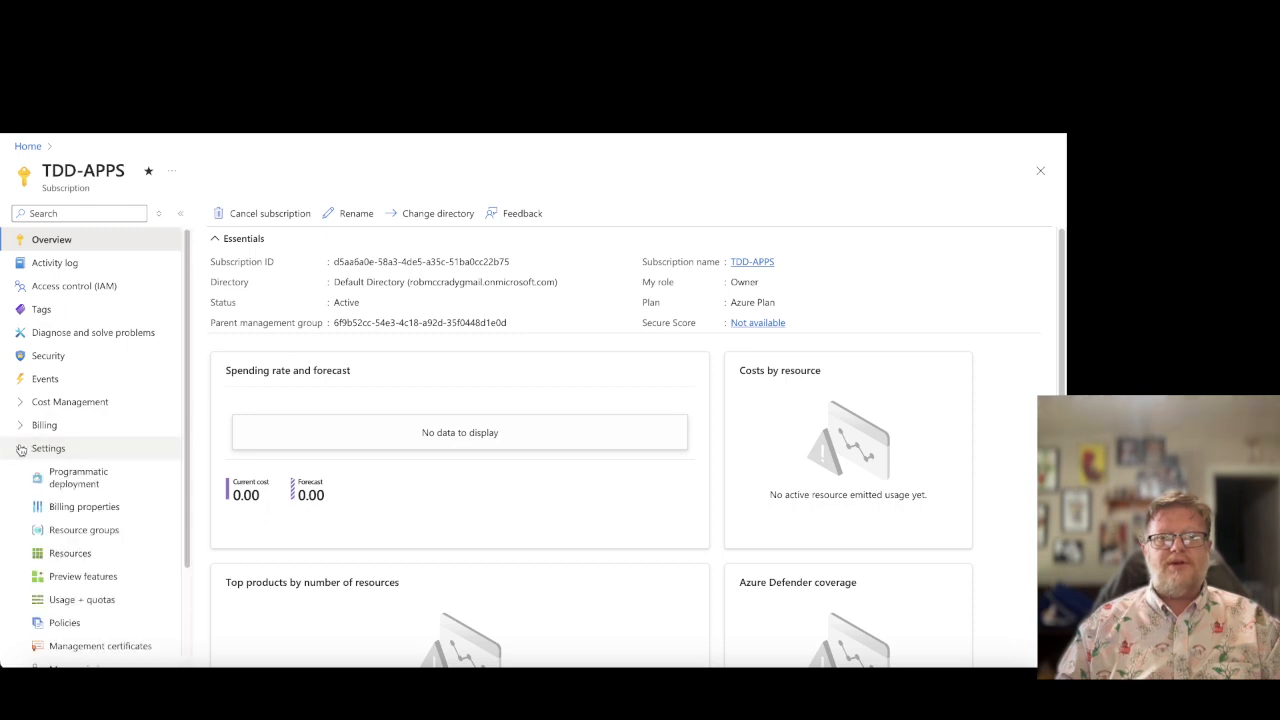
{"action": "left_click", "coordinate": [70, 530]}
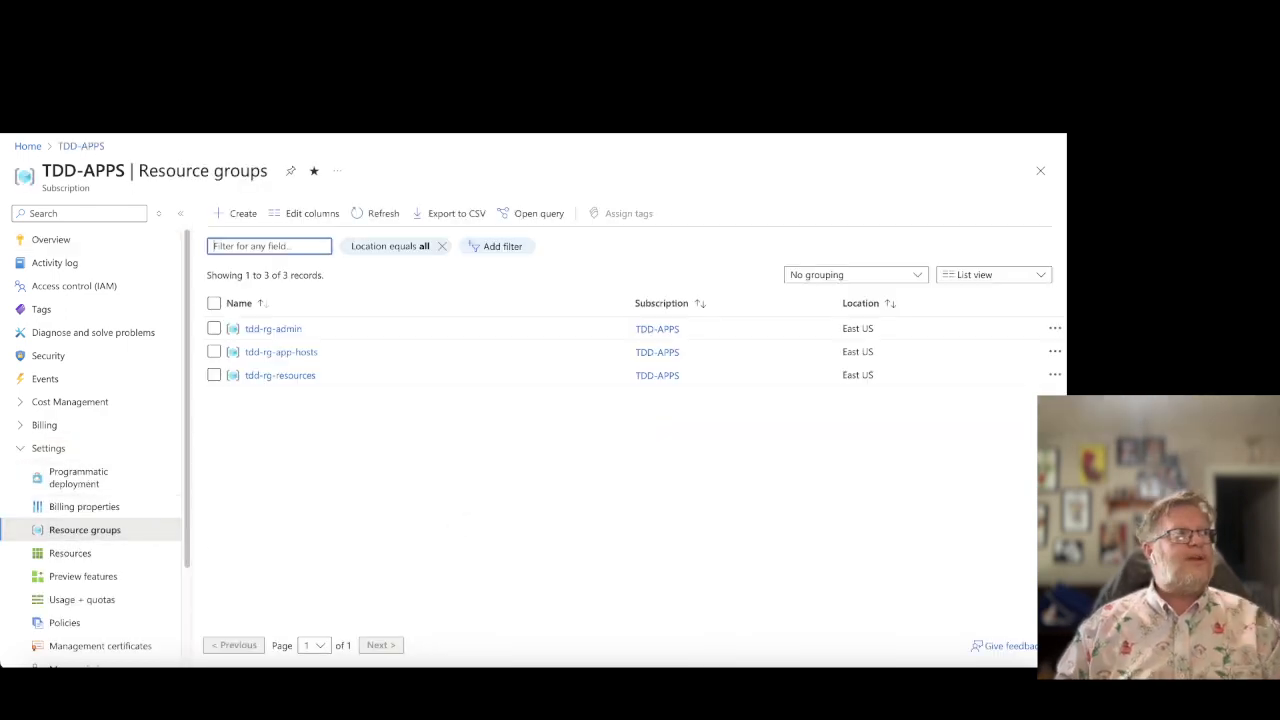
- Open the tdd-rg-resources resource group and start adding a new resource from the Marketplace
{"action": "mouse_move", "coordinate": [2, 400]}
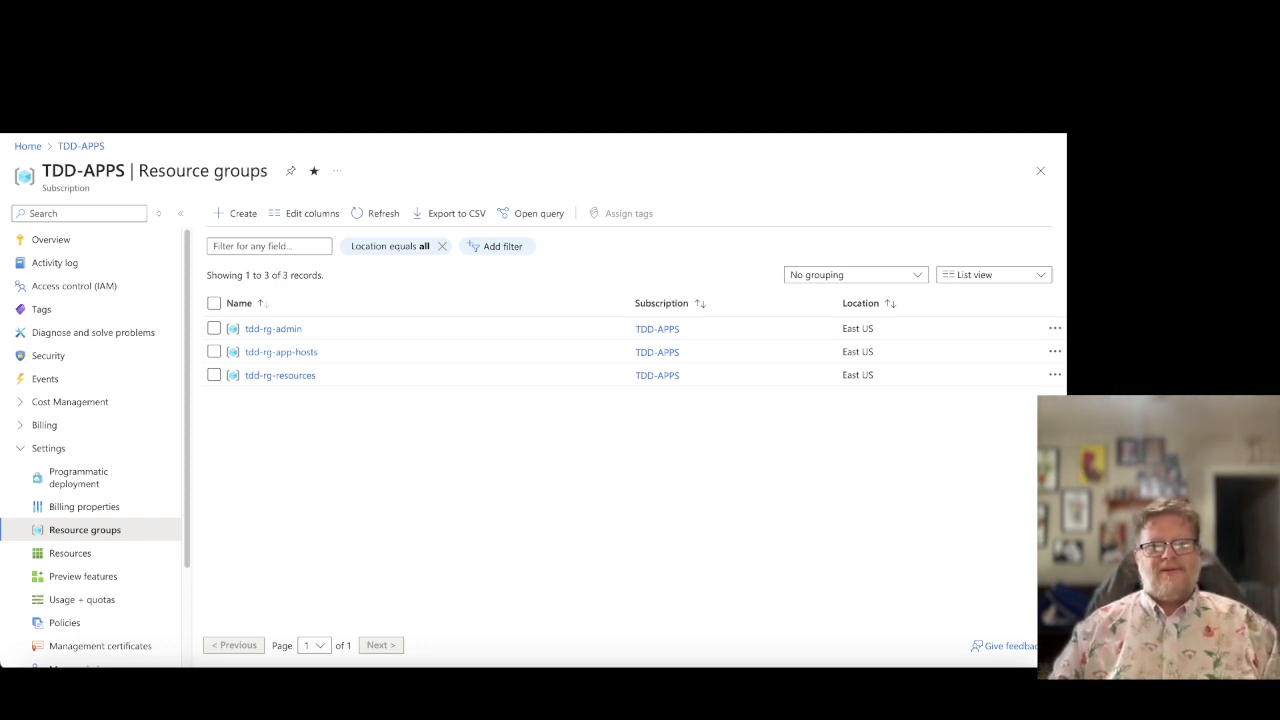
{"action": "left_click", "coordinate": [395, 467]}
{"action": "left_click", "coordinate": [270, 376]}
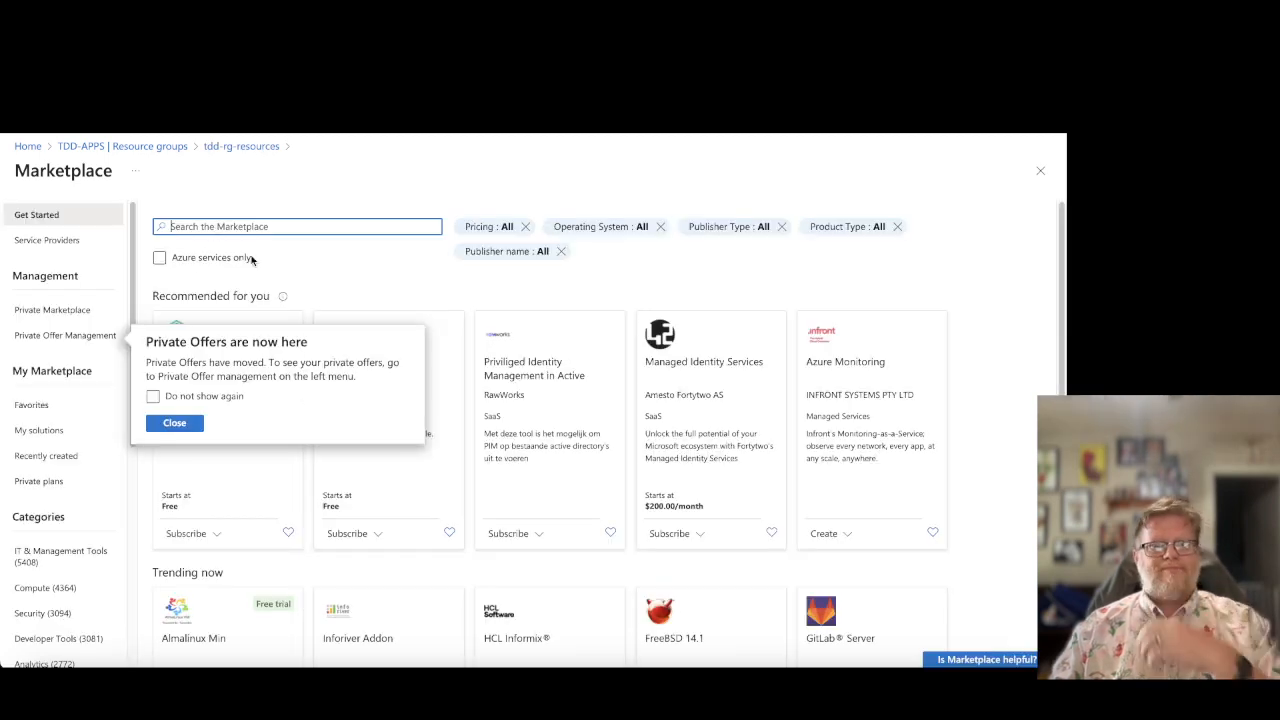
- Search the Marketplace for Azure SQL Database and dismiss the private offers and AI suggestions notices
{"action": "type", "text": "Azure "}
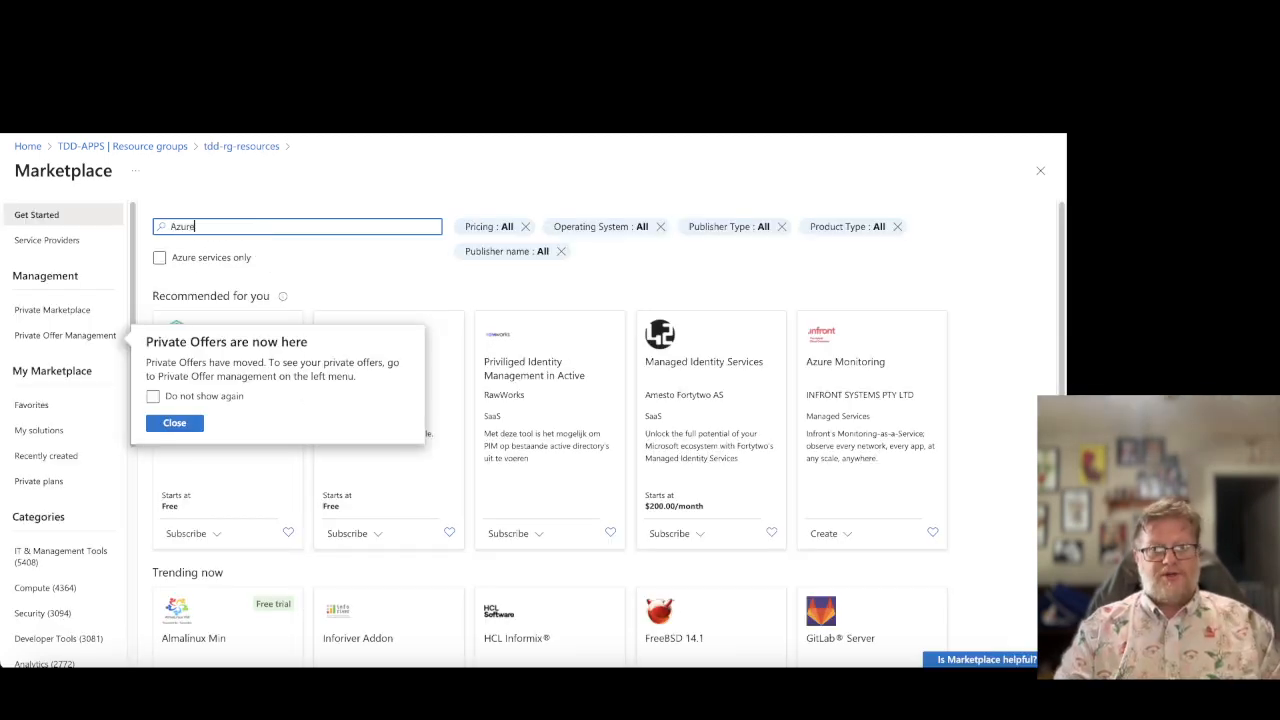
{"action": "type", "text": "SQL D"}
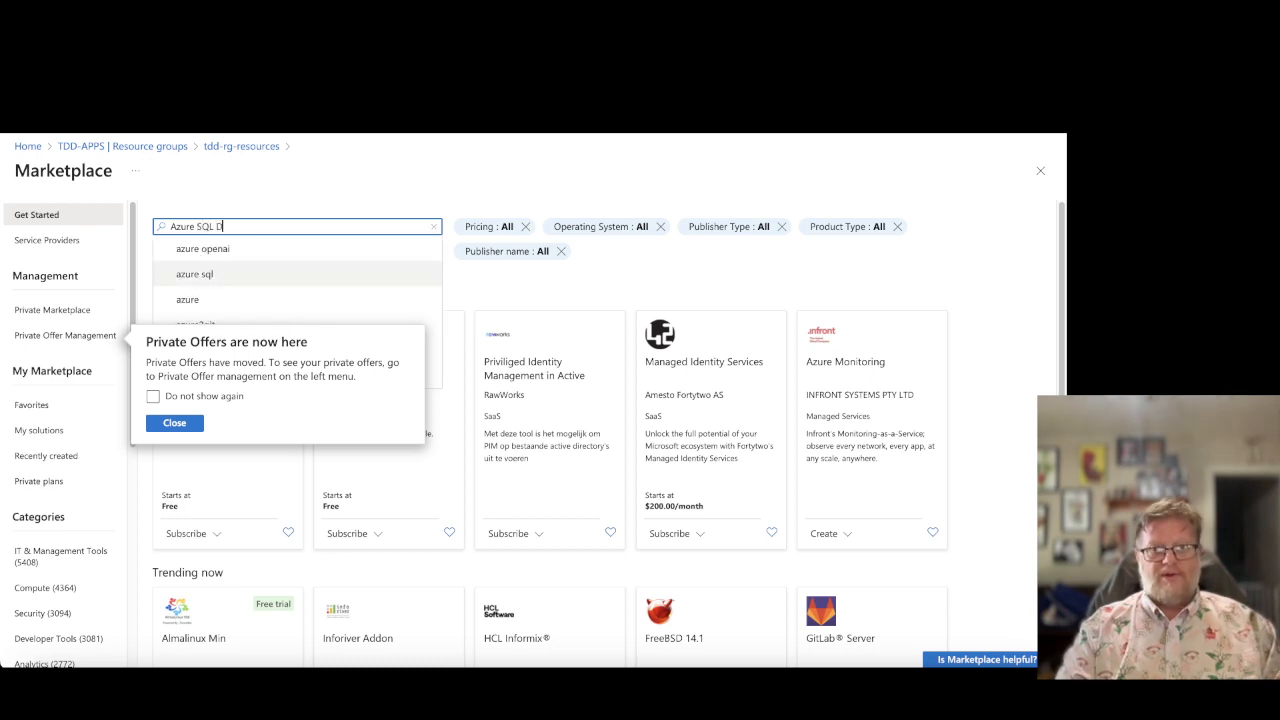
{"action": "type", "text": "atabase"}
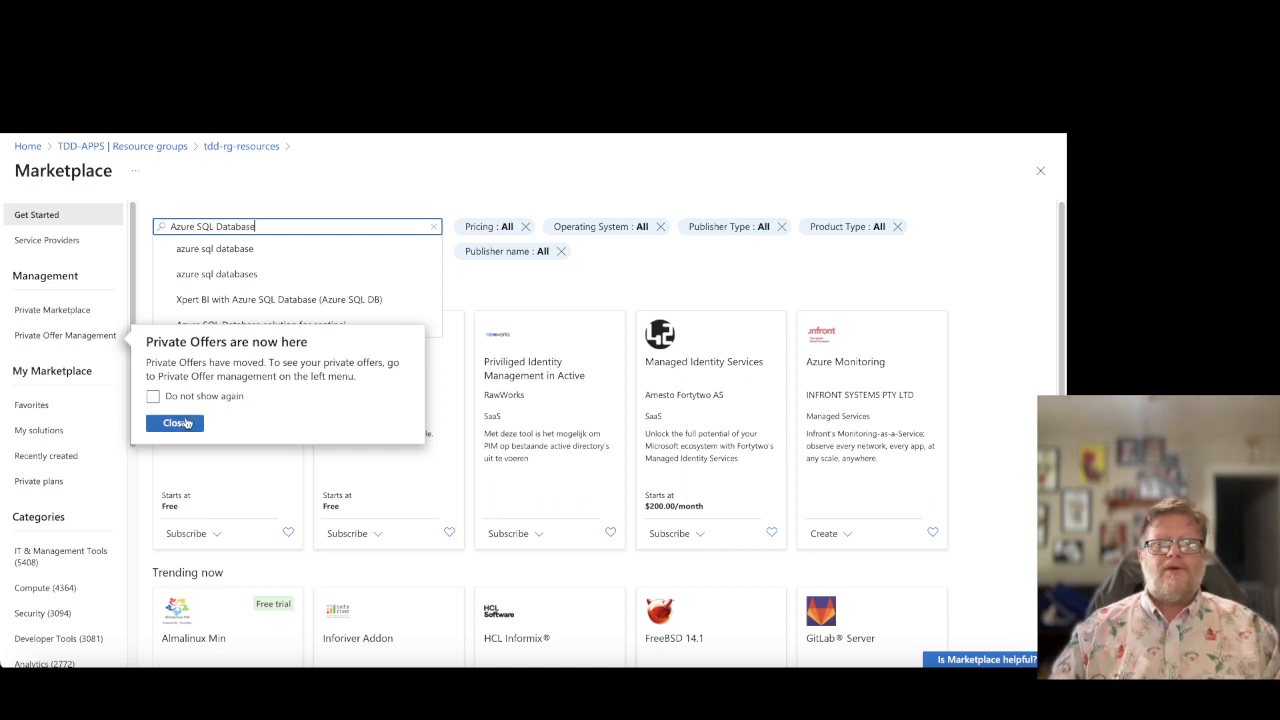
{"action": "left_click", "coordinate": [176, 424]}
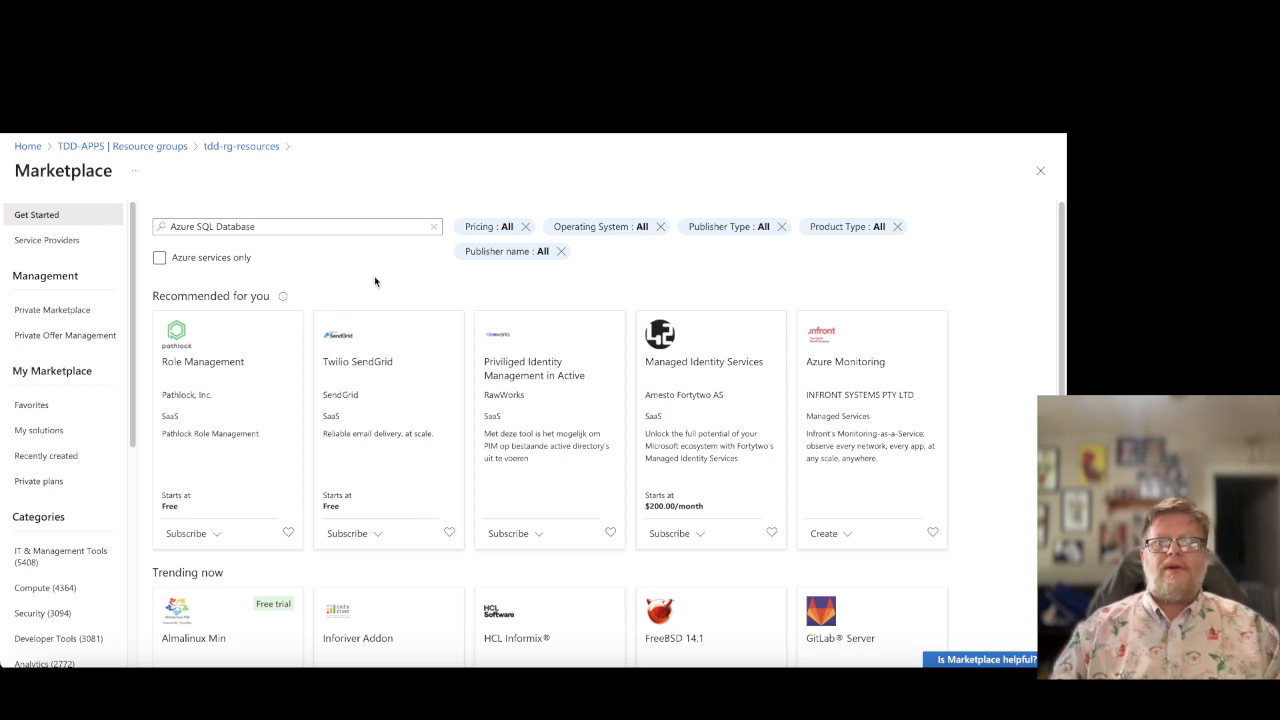
{"action": "left_click", "coordinate": [159, 258]}
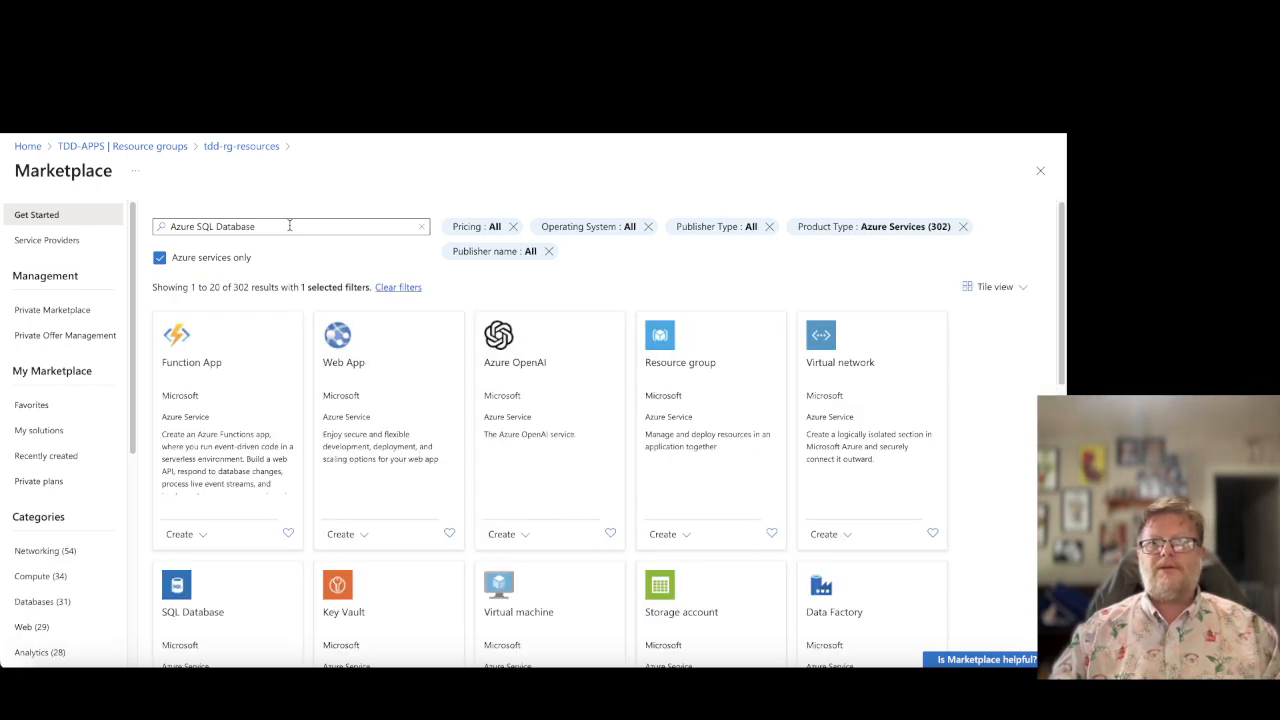
{"action": "left_click", "coordinate": [289, 226]}
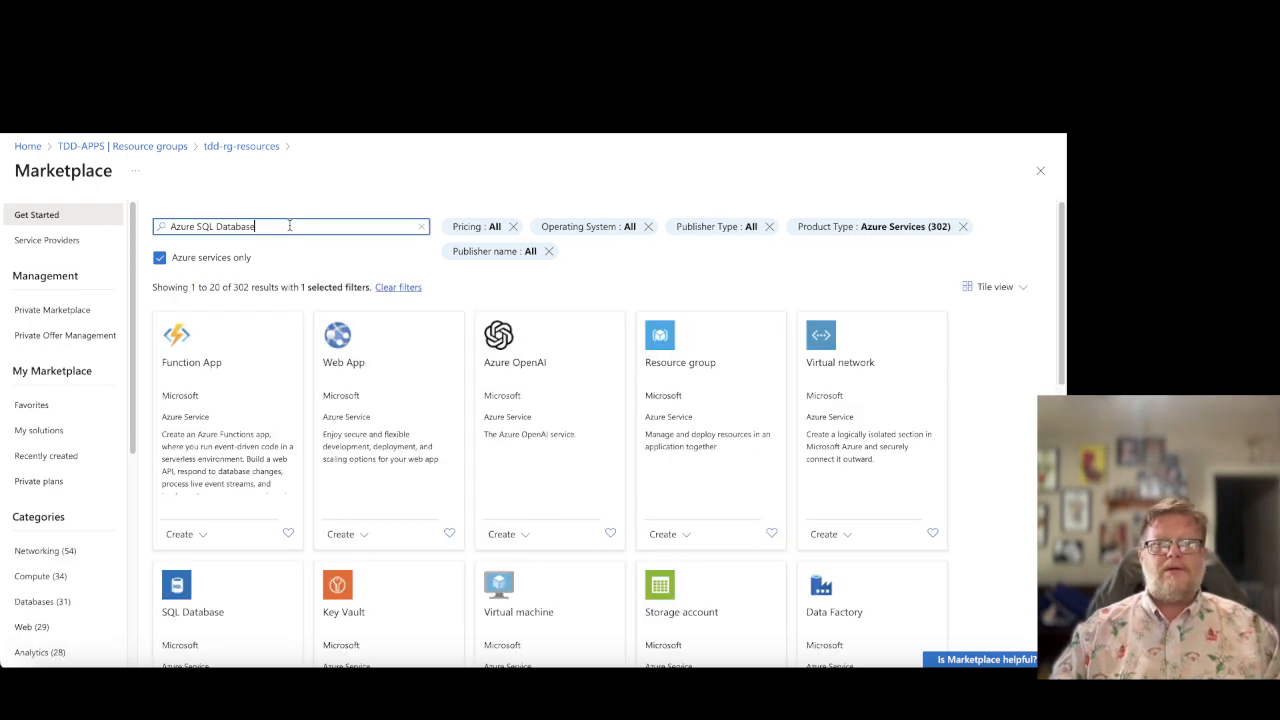
{"action": "key", "text": "Return"}
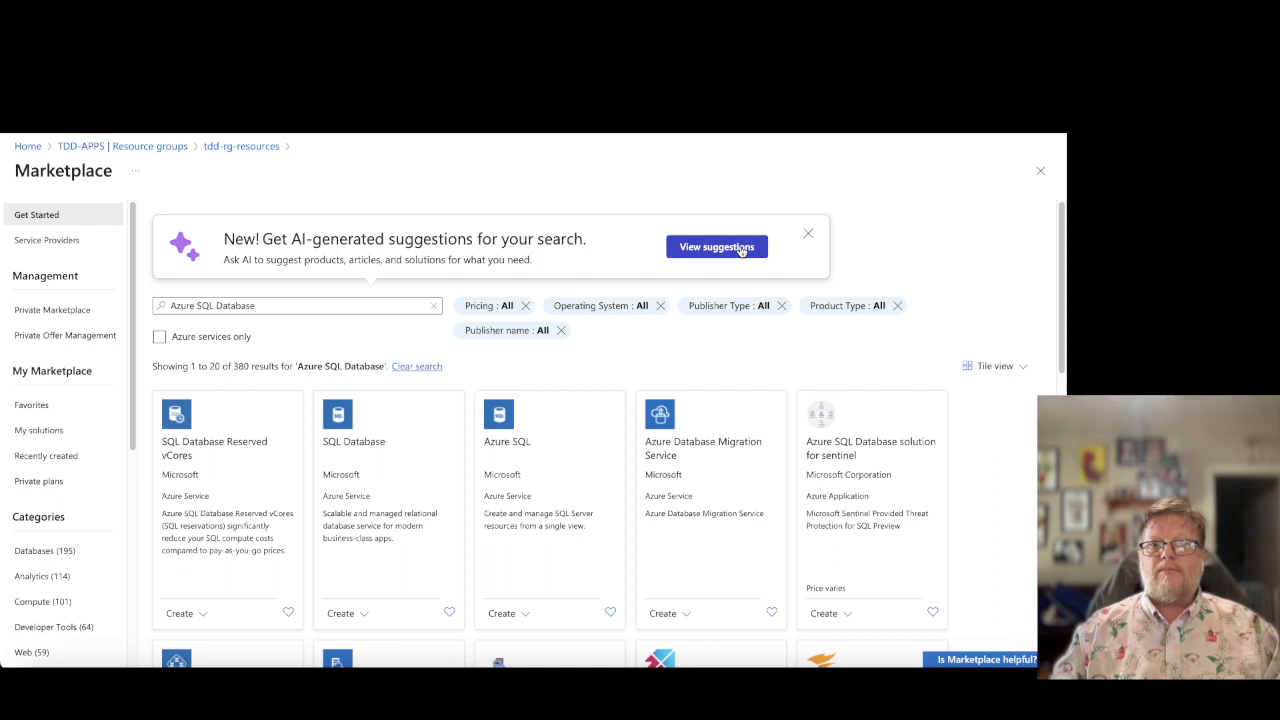
{"action": "left_click", "coordinate": [810, 235]}
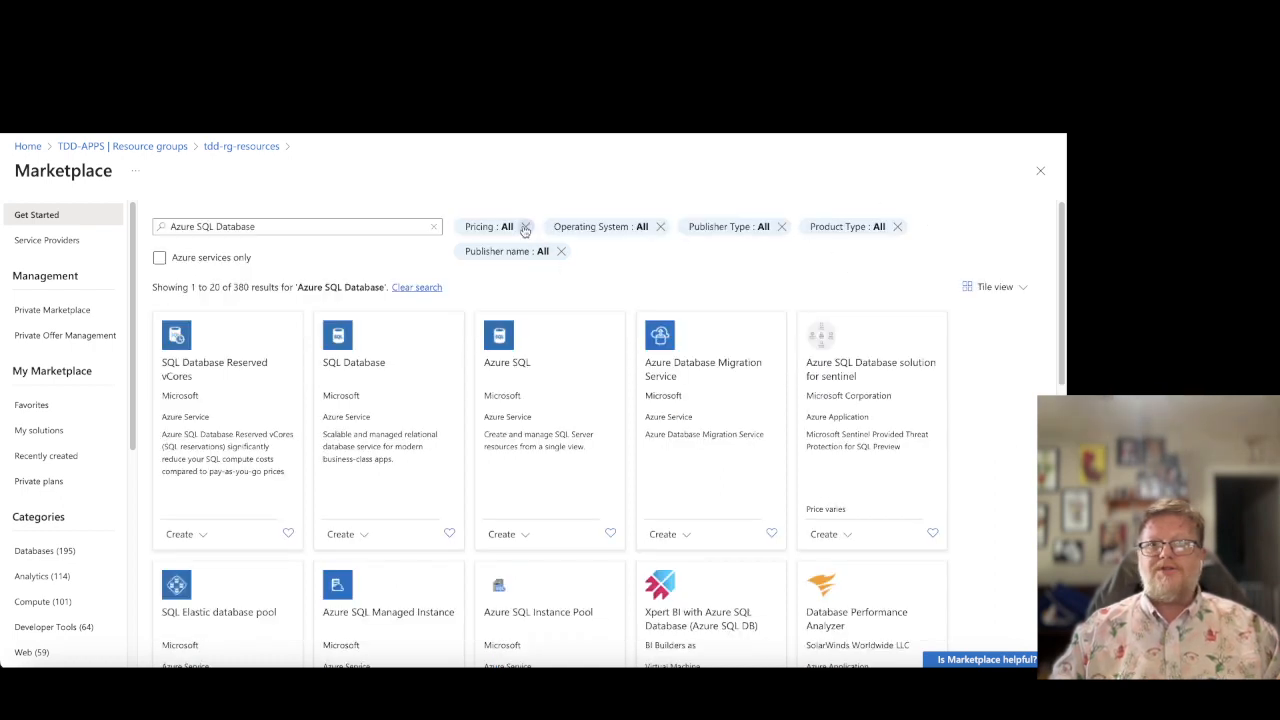
- Try to narrow the Azure SQL Database results with a Pricing filter set to Free only
{"action": "left_click", "coordinate": [525, 227]}
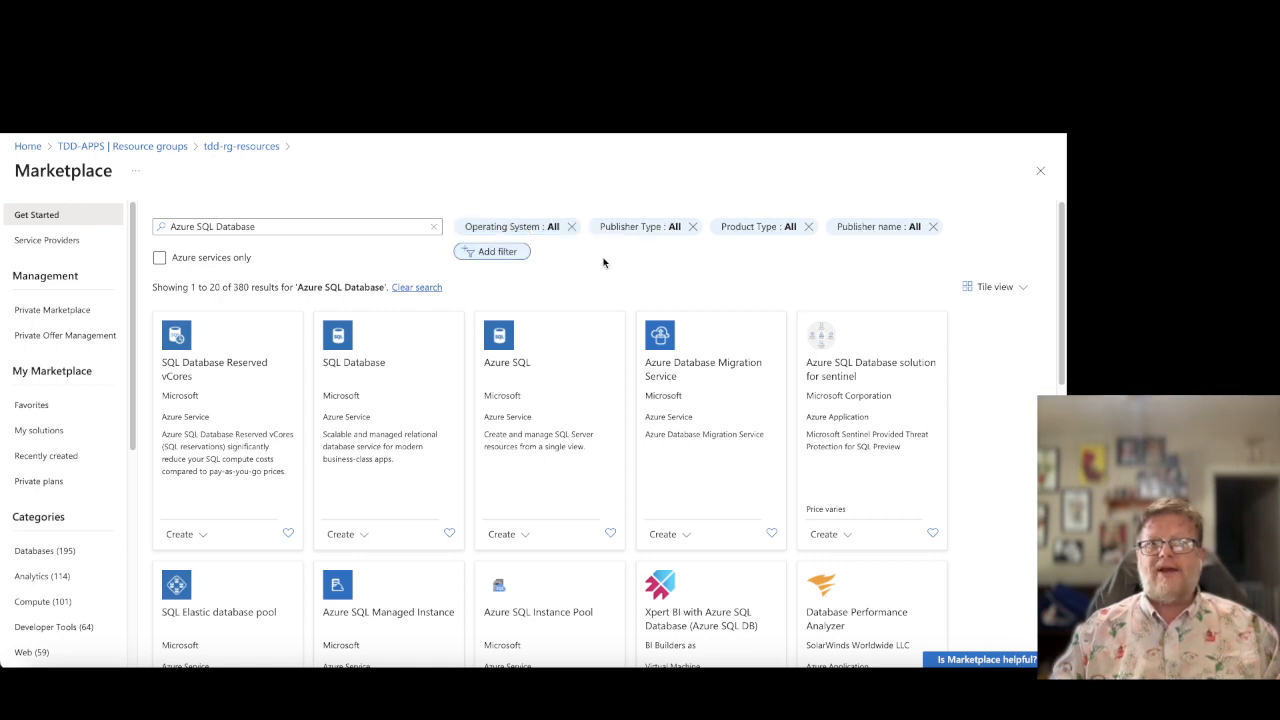
{"action": "key", "text": "Return"}
{"action": "left_click", "coordinate": [529, 254]}
{"action": "left_click", "coordinate": [437, 276]}
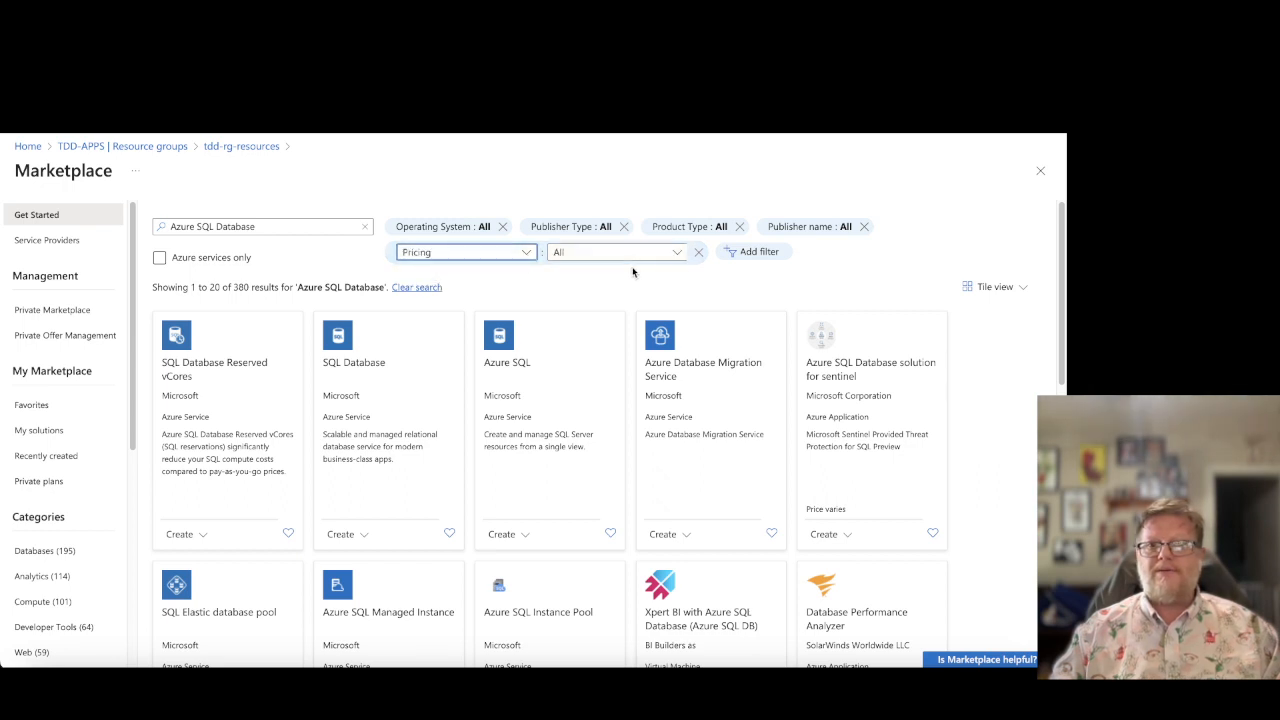
{"action": "left_click", "coordinate": [677, 252]}
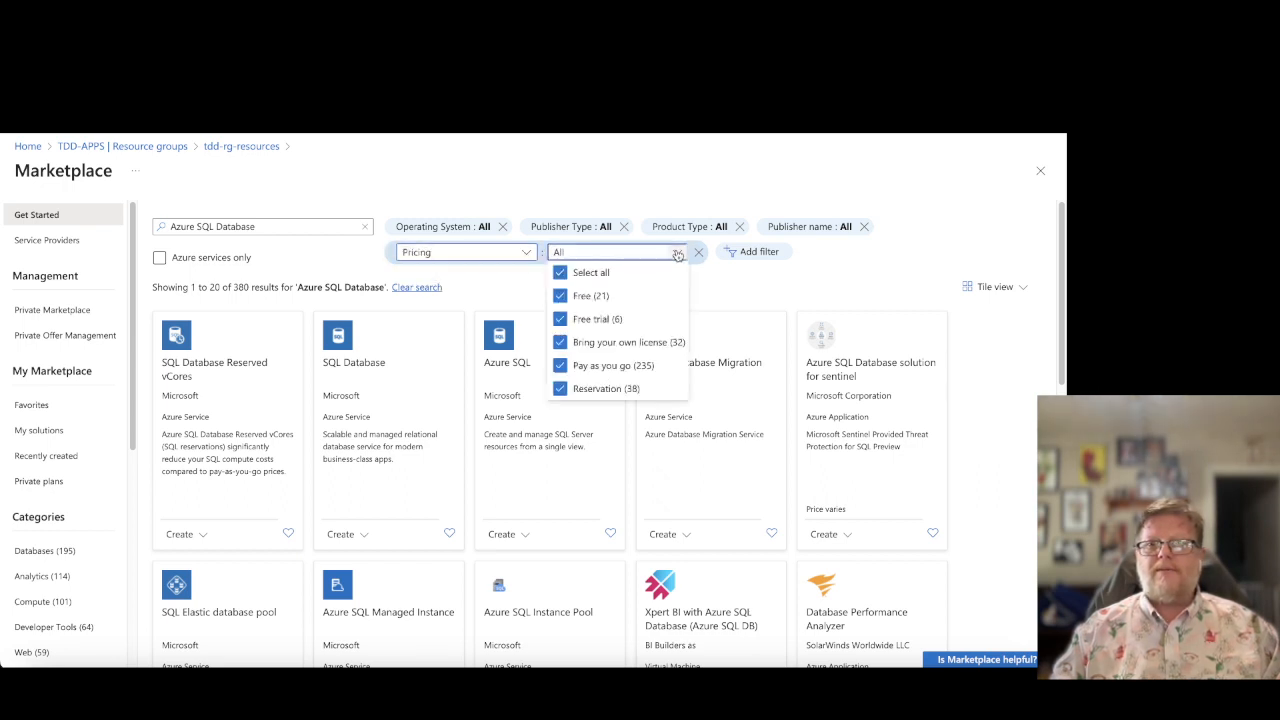
{"action": "left_click", "coordinate": [561, 273]}
{"action": "left_click", "coordinate": [560, 296]}
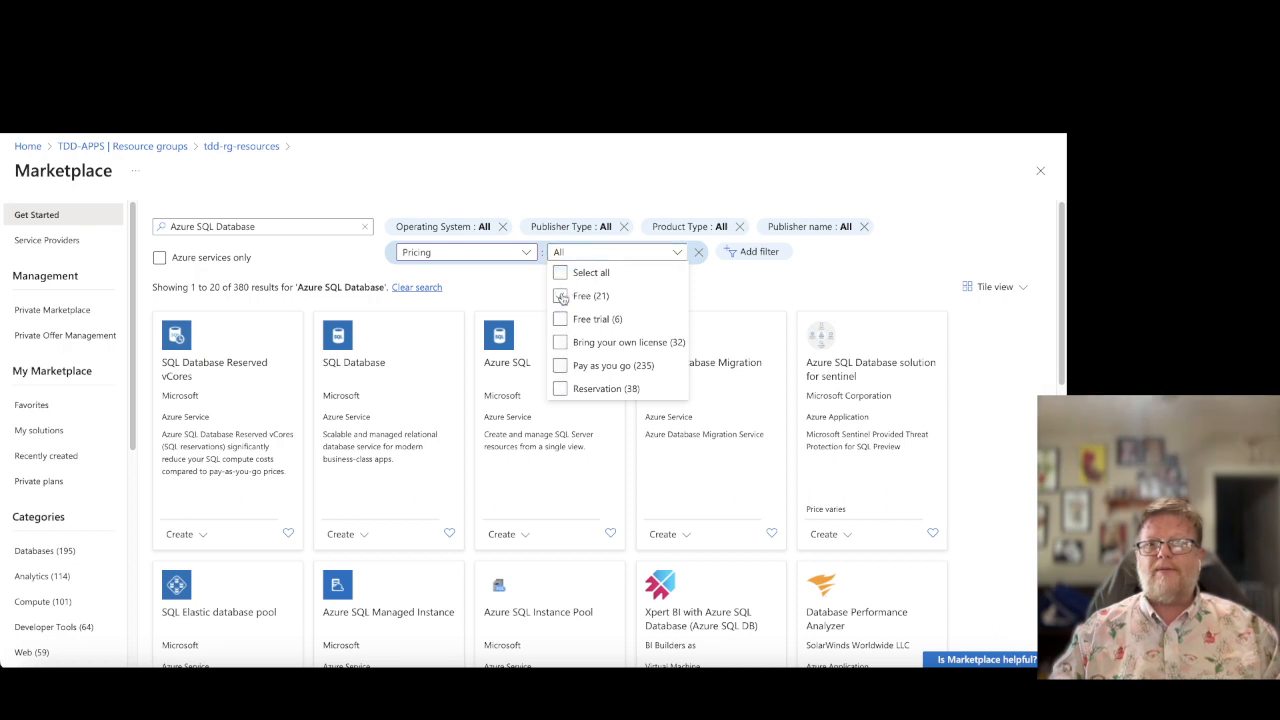
{"action": "left_click", "coordinate": [756, 264]}
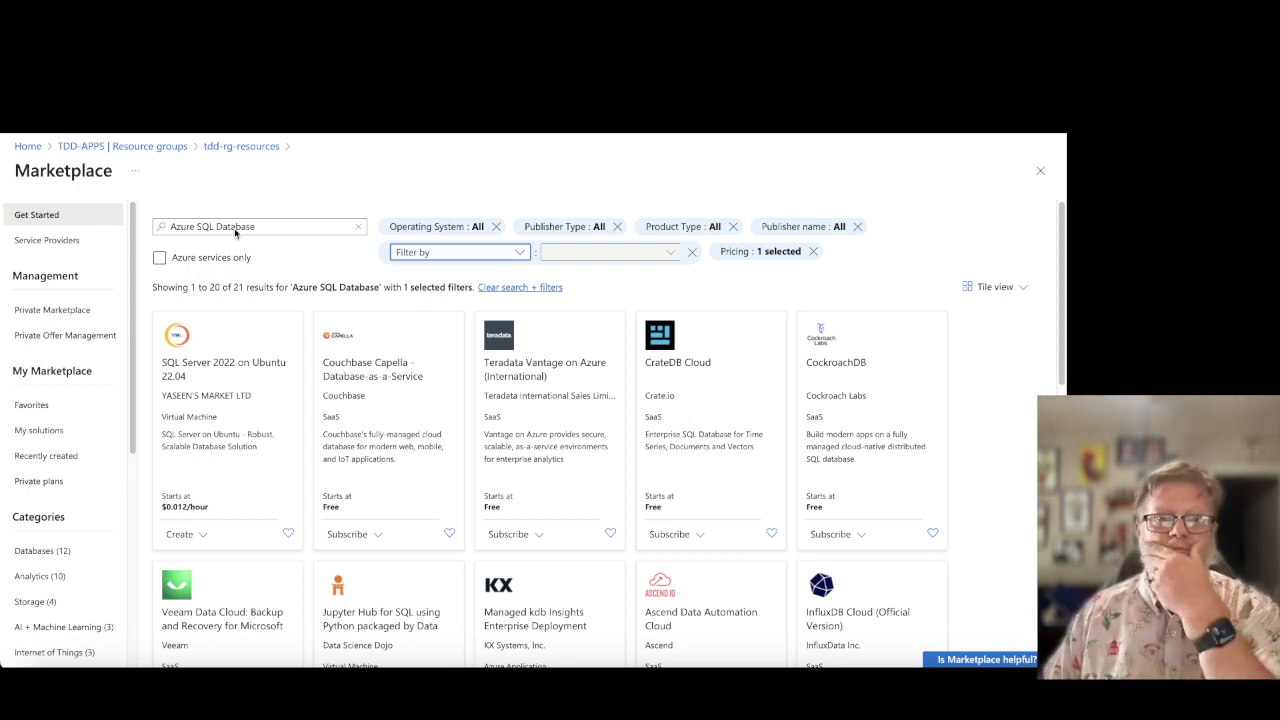
- Rerun the Azure SQL Database search, limit it to Azure services only, and start creating a SQL Database
{"action": "left_click", "coordinate": [276, 228]}
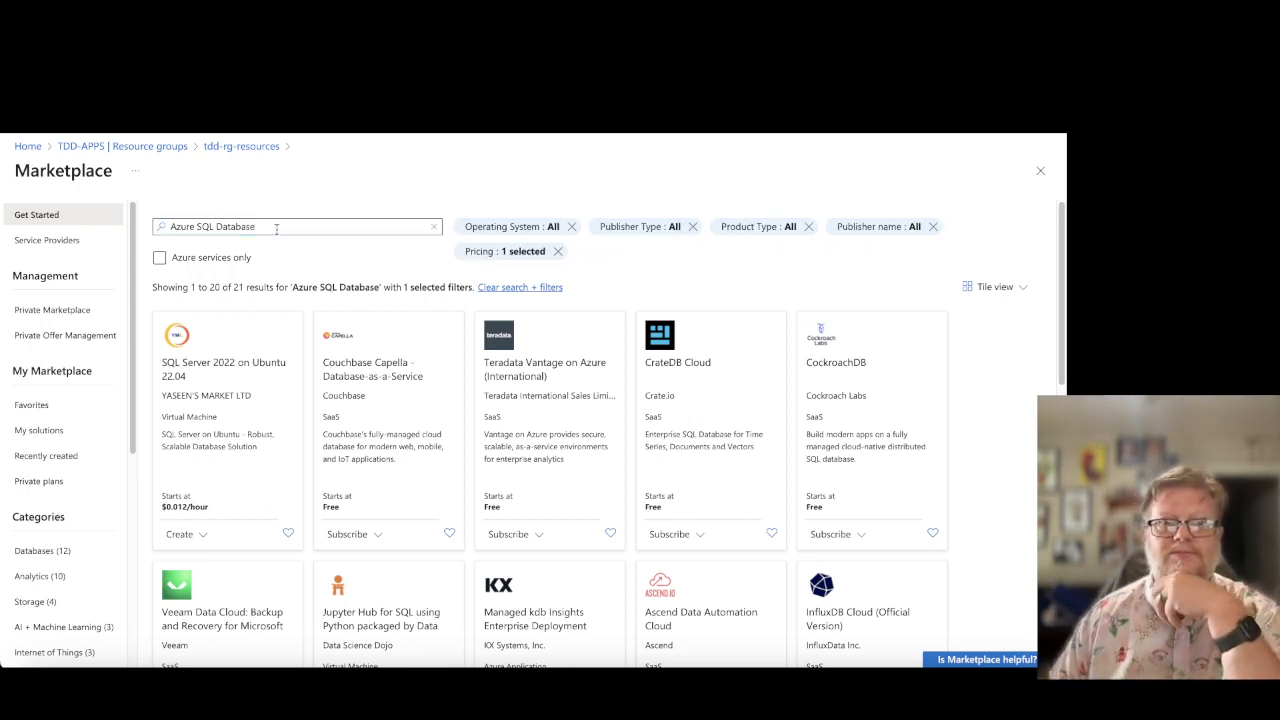
{"action": "left_click", "coordinate": [287, 228]}
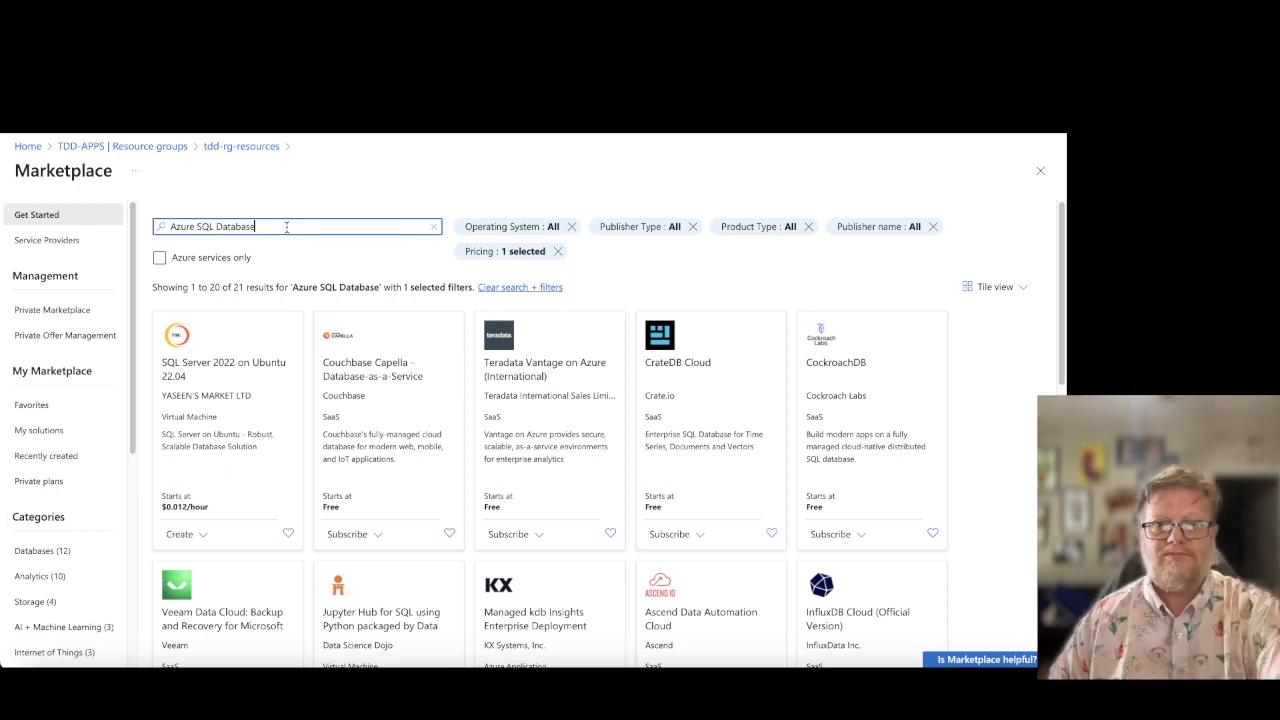
{"action": "key", "text": "Return"}
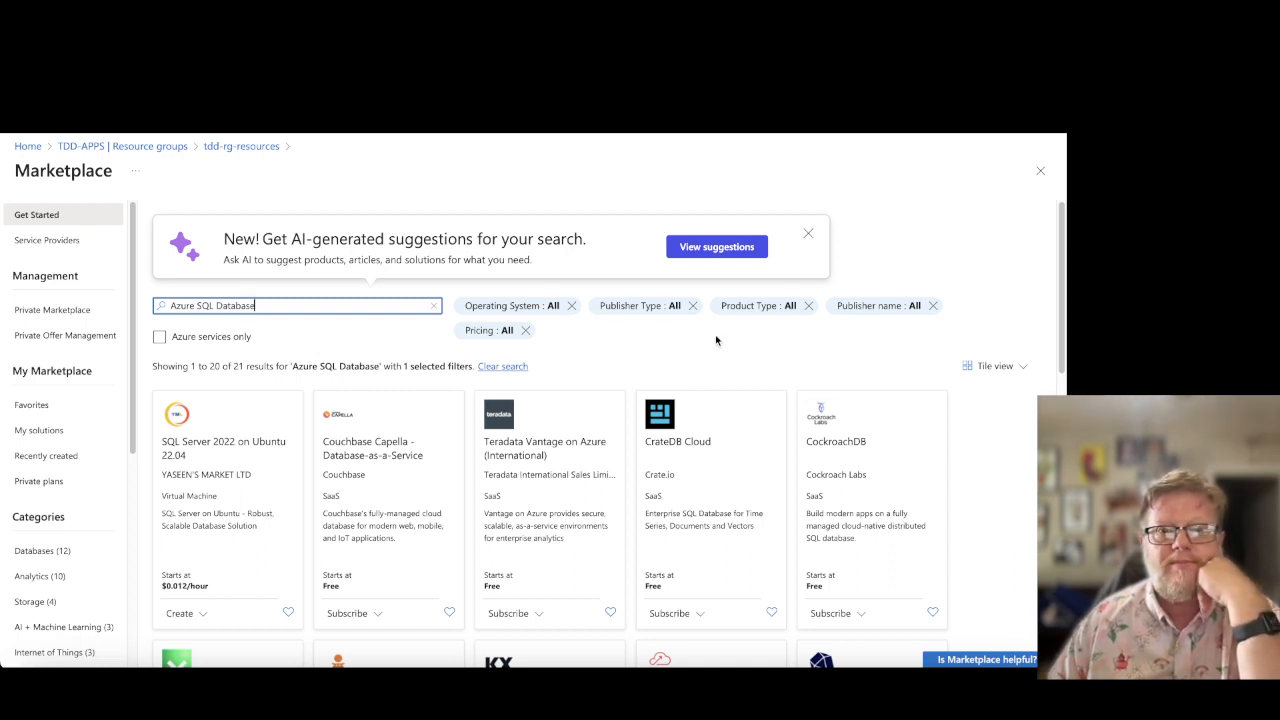
{"action": "left_click", "coordinate": [159, 337]}
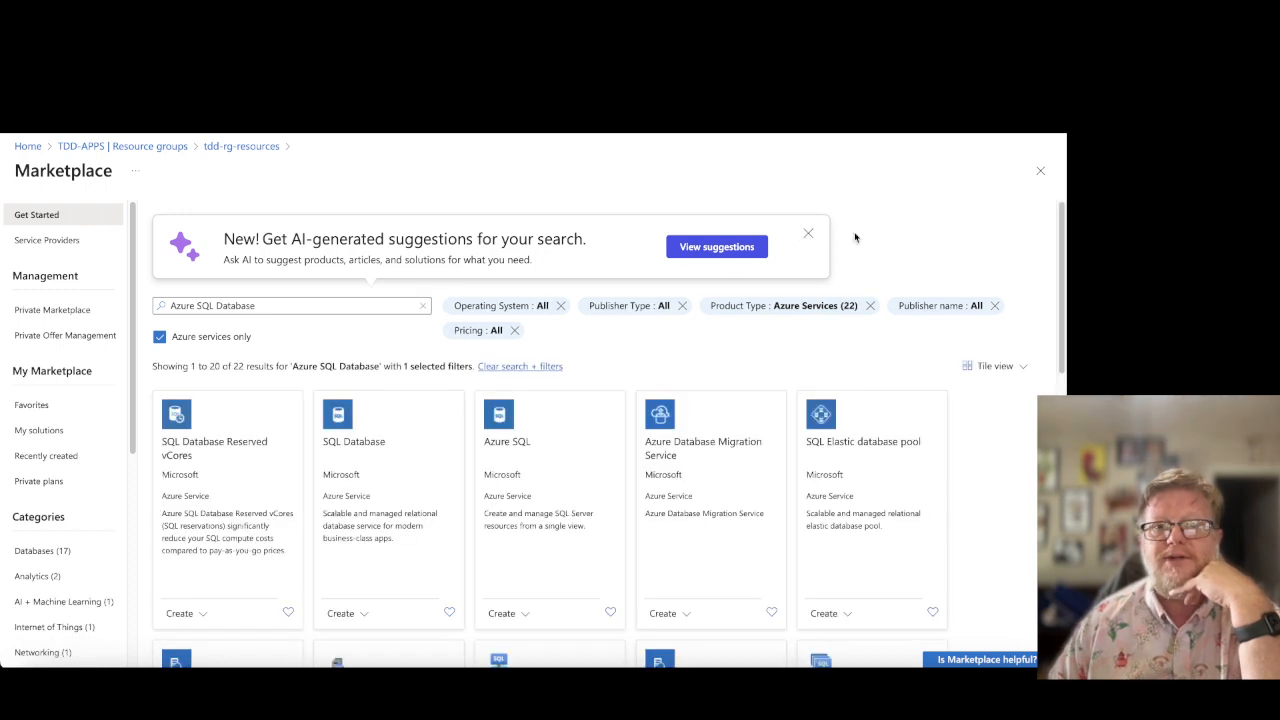
{"action": "left_click", "coordinate": [809, 234]}
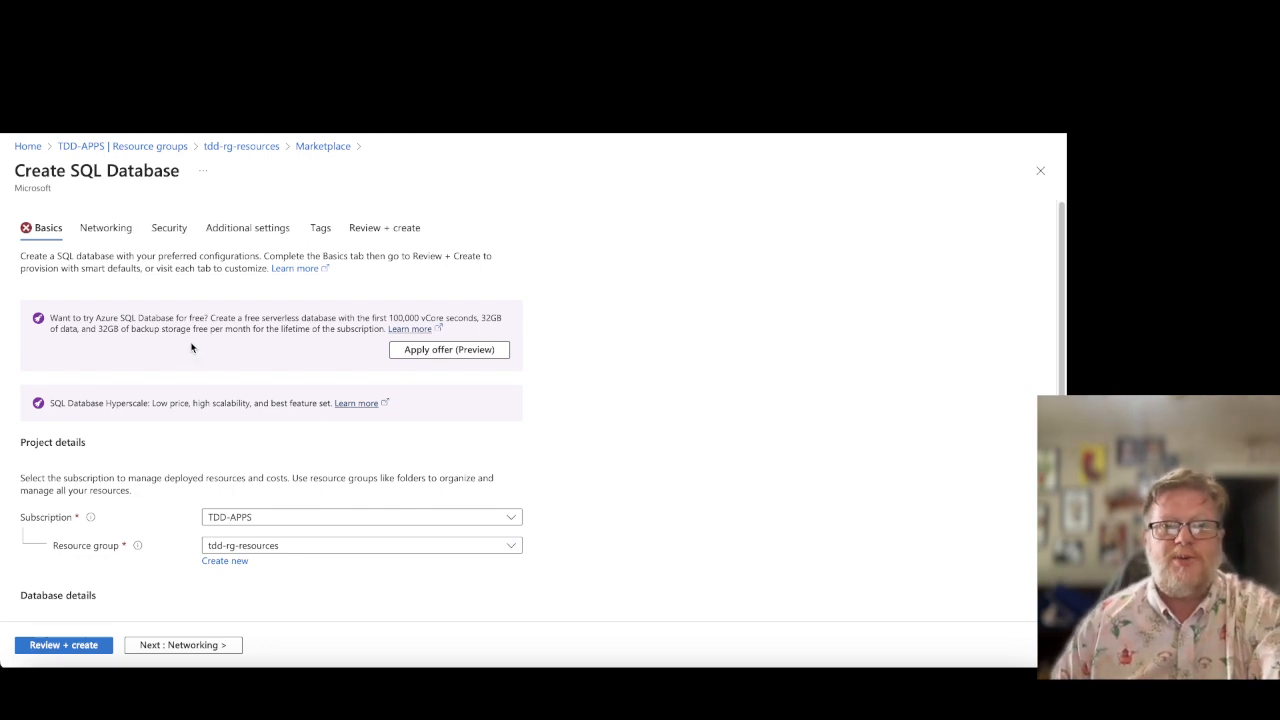
- Apply the free database offer and name the database tdd-gm-tools
{"action": "left_click", "coordinate": [445, 351]}
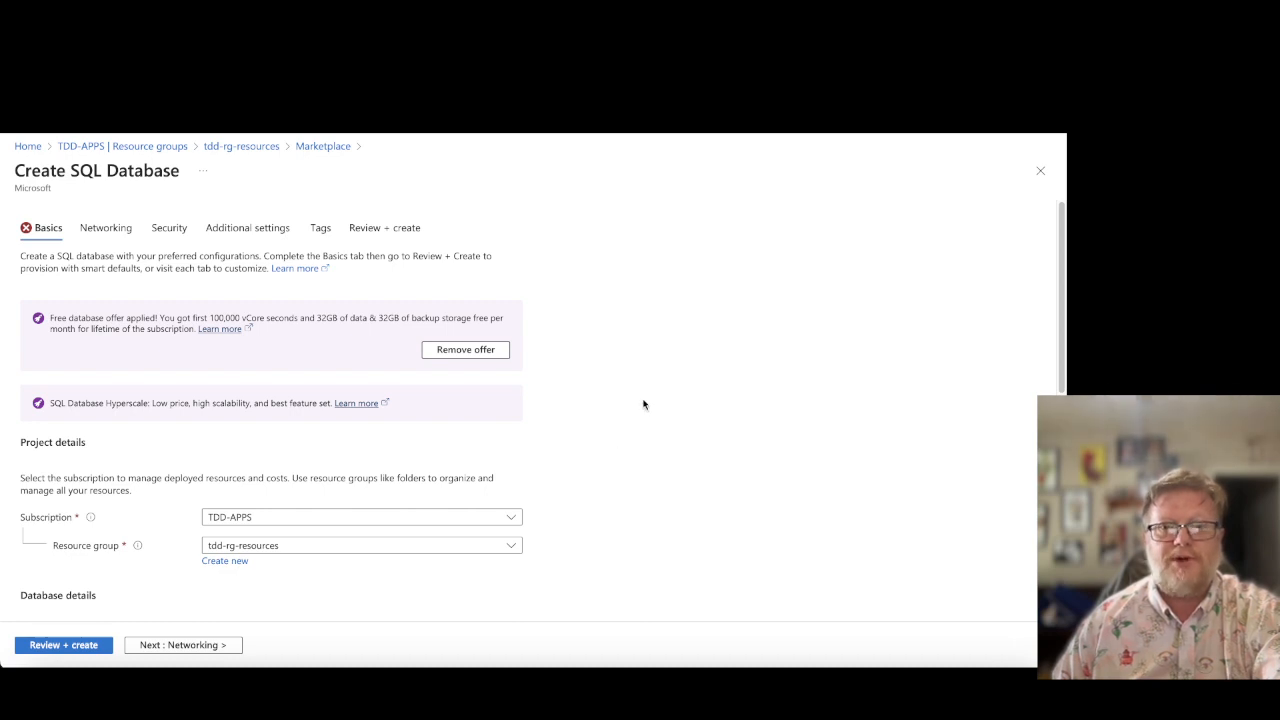
{"action": "scroll", "coordinate": [643, 404], "scroll_direction": "down", "scroll_amount": 1}
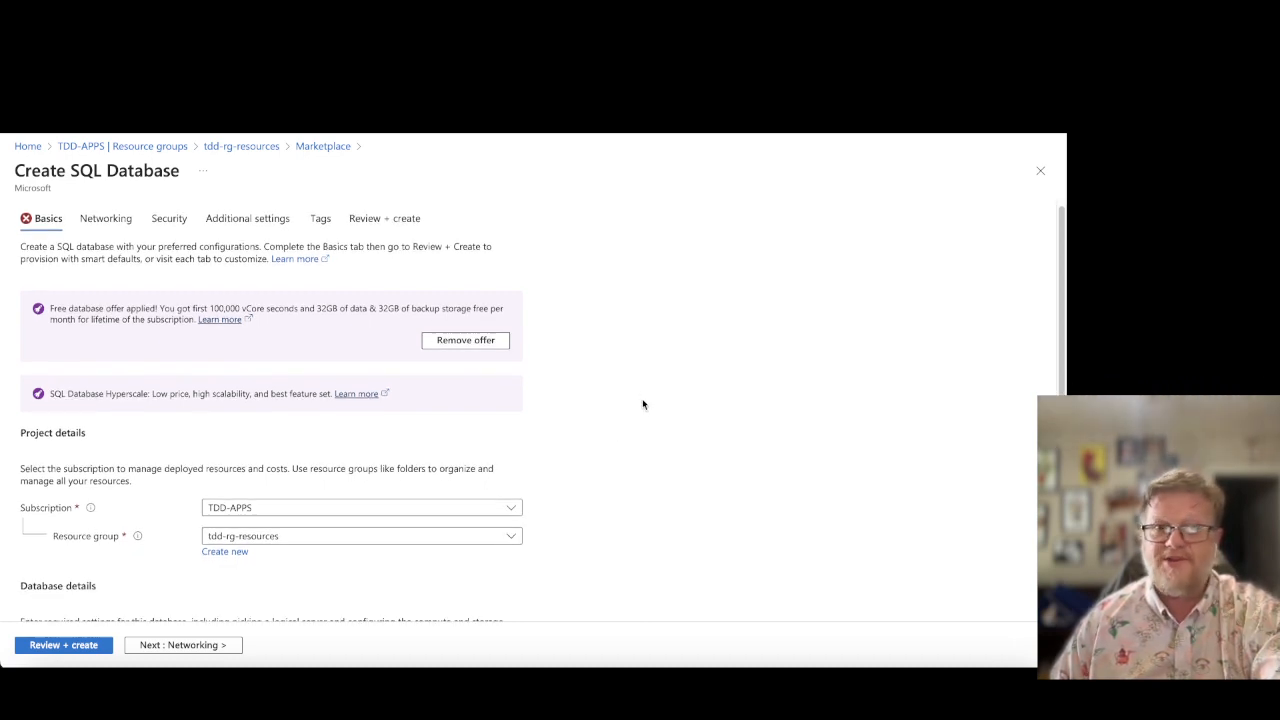
{"action": "scroll", "coordinate": [643, 404], "scroll_direction": "down", "scroll_amount": 3}
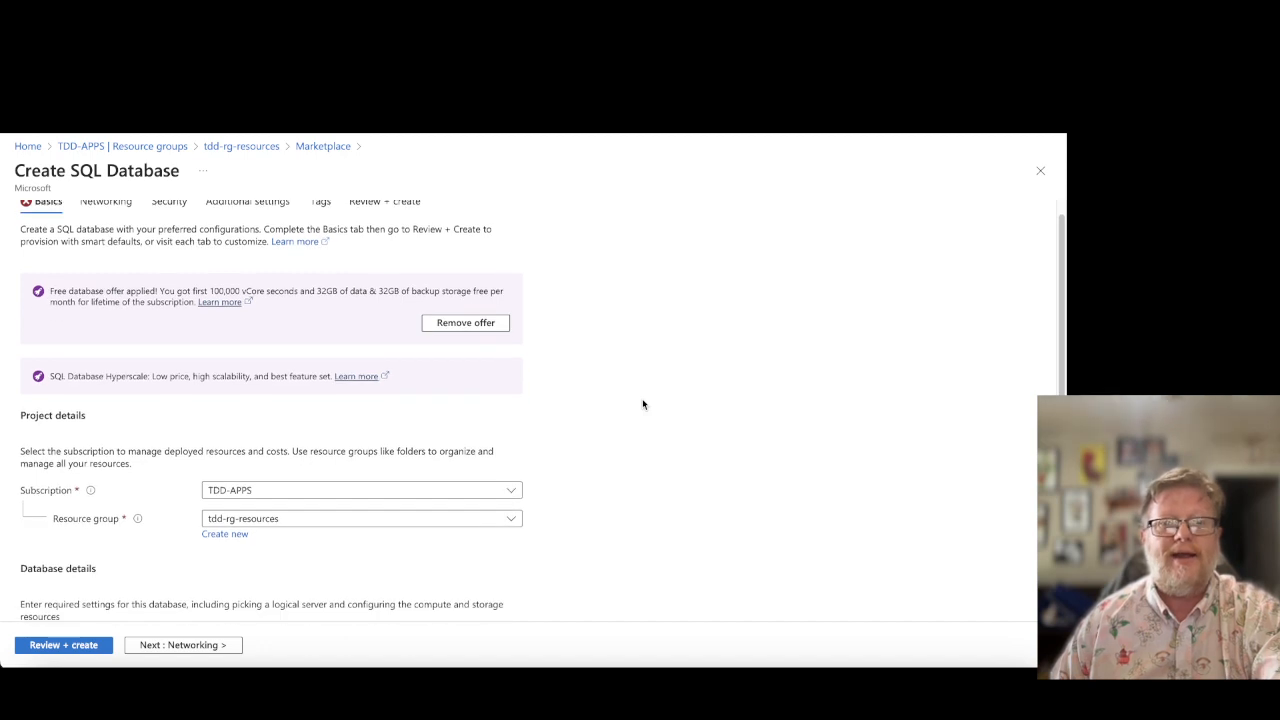
{"action": "scroll", "coordinate": [643, 404], "scroll_direction": "down", "scroll_amount": 3}
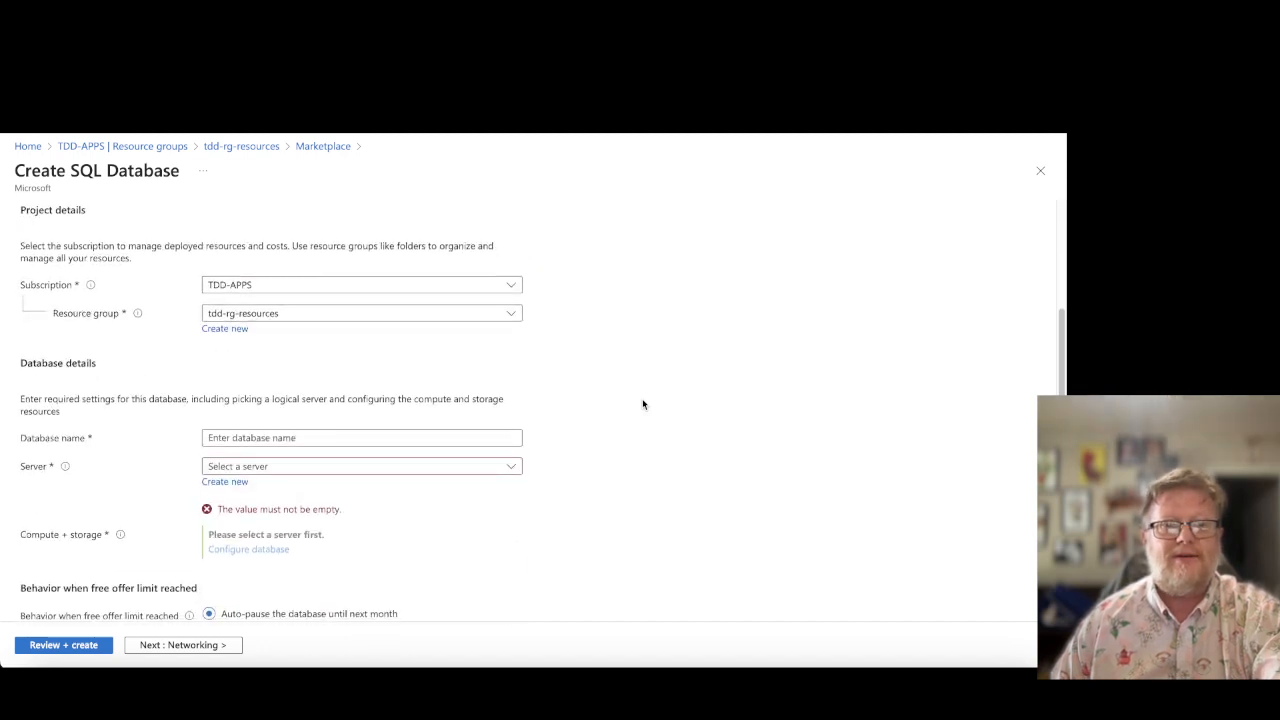
{"action": "left_click", "coordinate": [248, 418]}
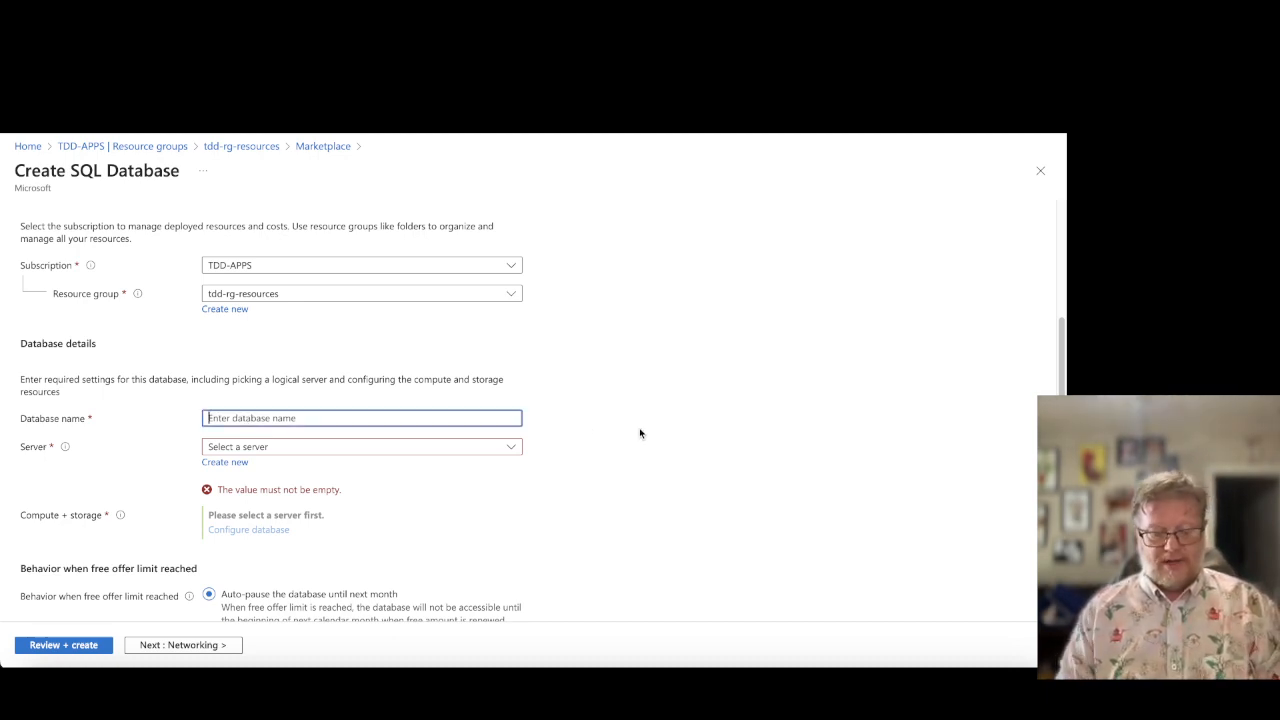
{"action": "type", "text": "td"}
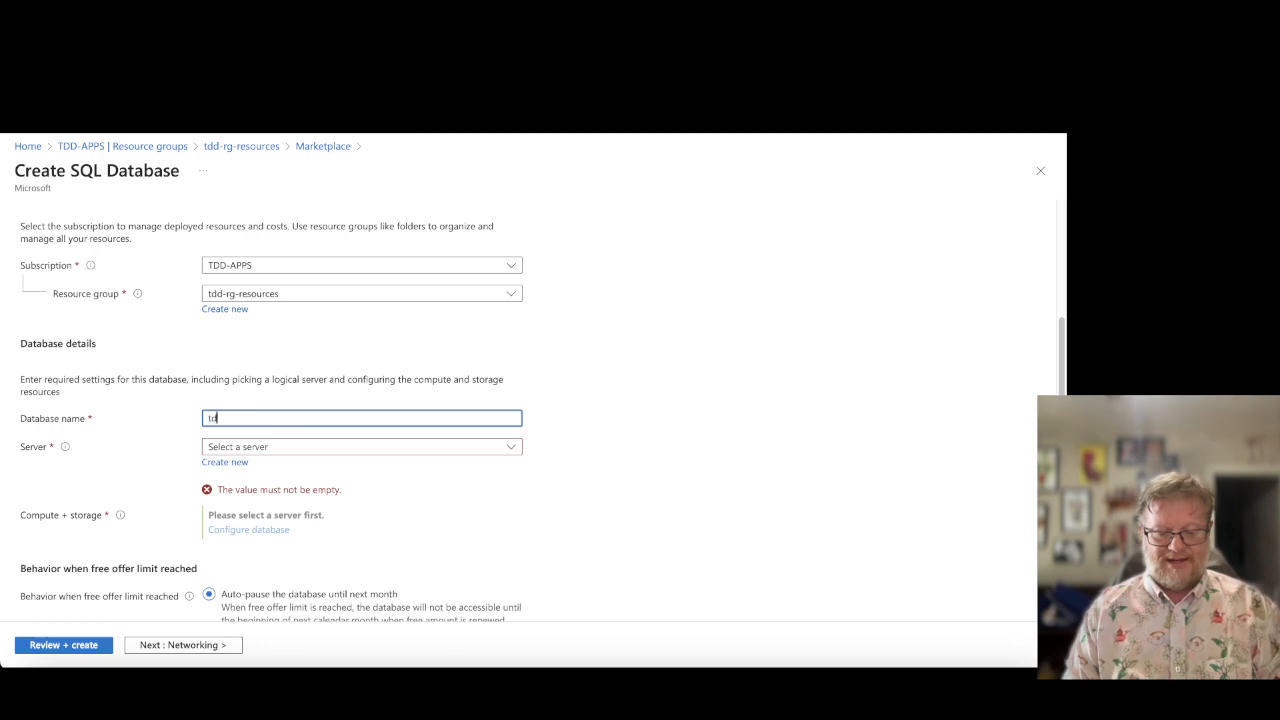
{"action": "type", "text": "d-gm-tod"}
{"action": "type", "text": "ls"}
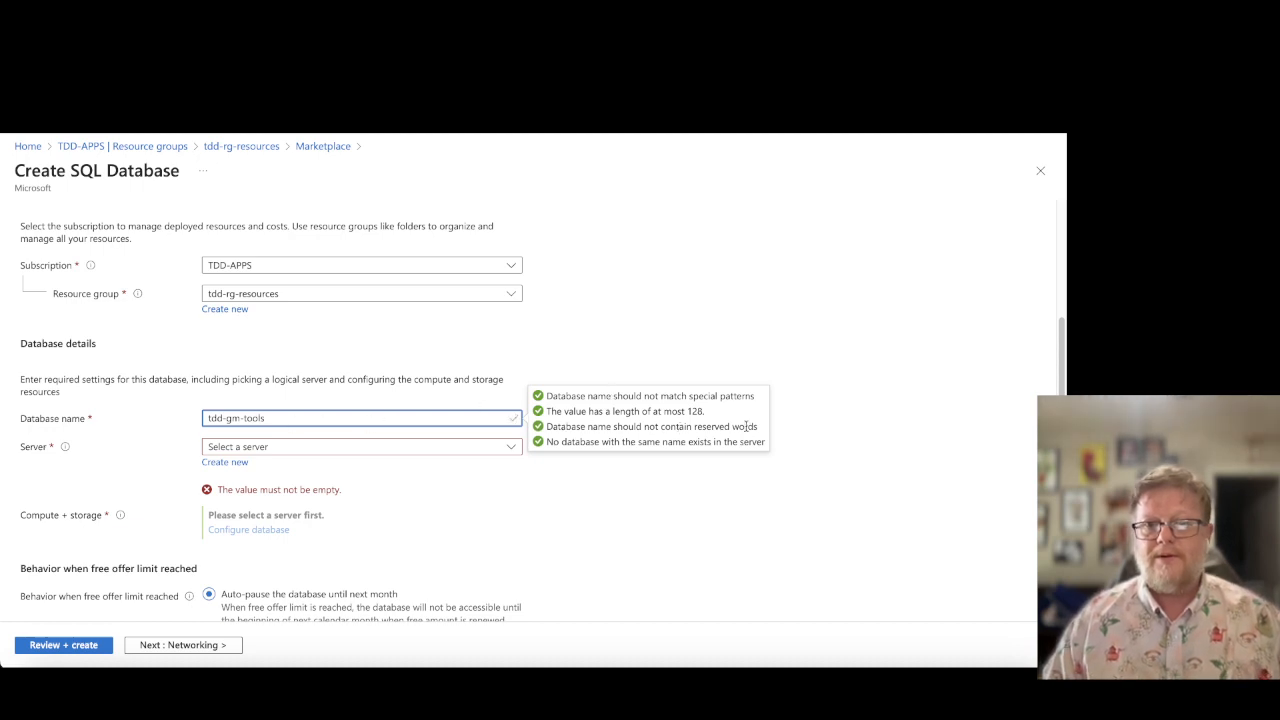
- Check the list of existing servers and review the database form's free offer, project details and limit behavior options
{"action": "left_click", "coordinate": [510, 449]}
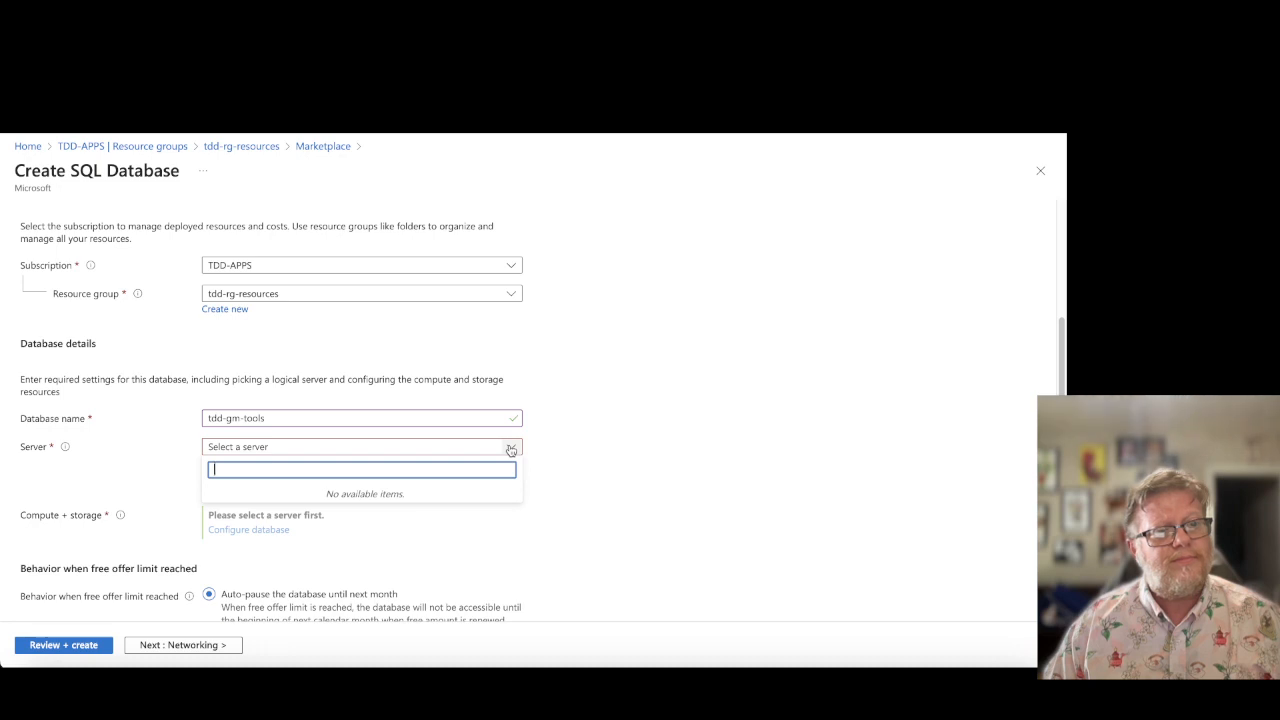
{"action": "left_click", "coordinate": [510, 450]}
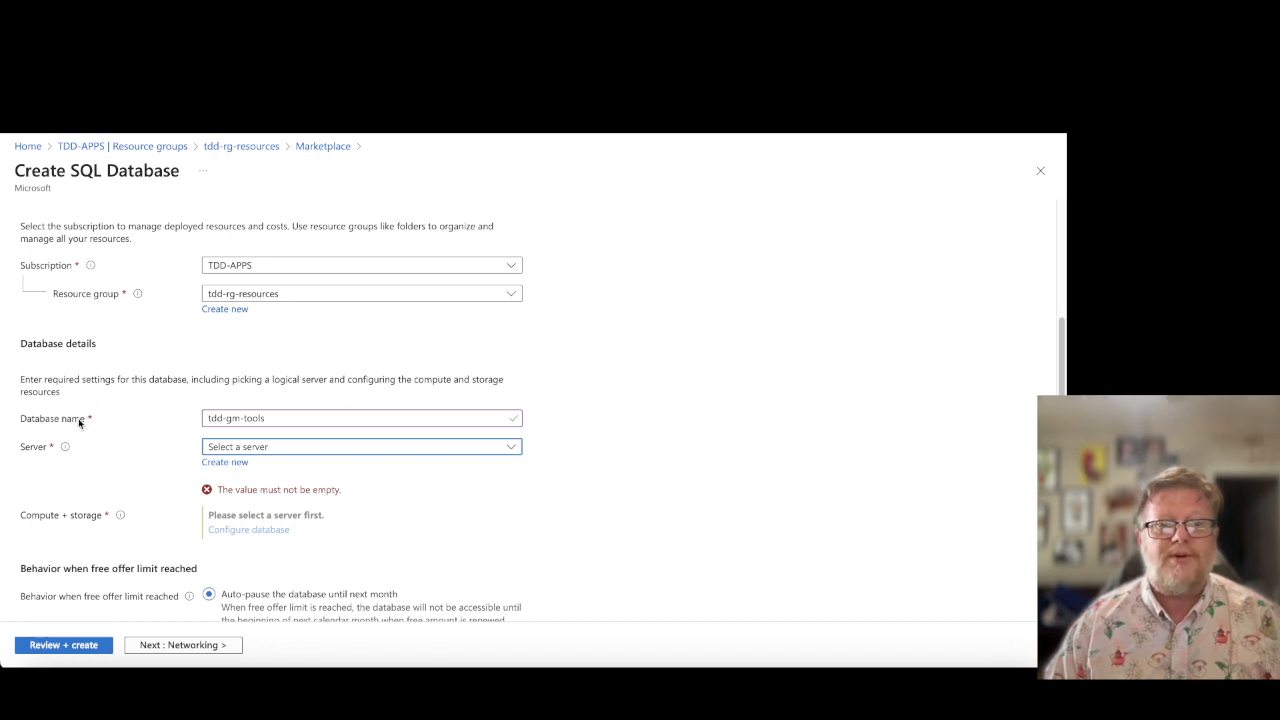
{"action": "mouse_move", "coordinate": [65, 448]}
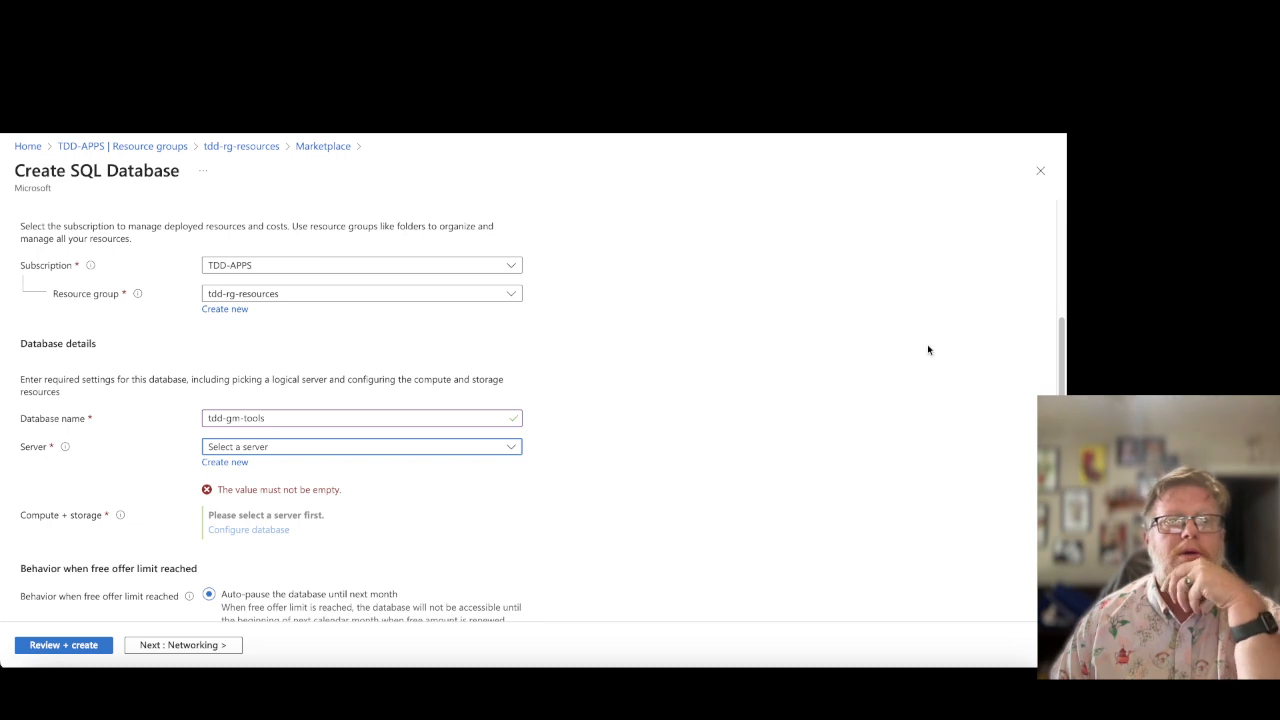
{"action": "scroll", "coordinate": [575, 334], "scroll_direction": "up", "scroll_amount": 3}
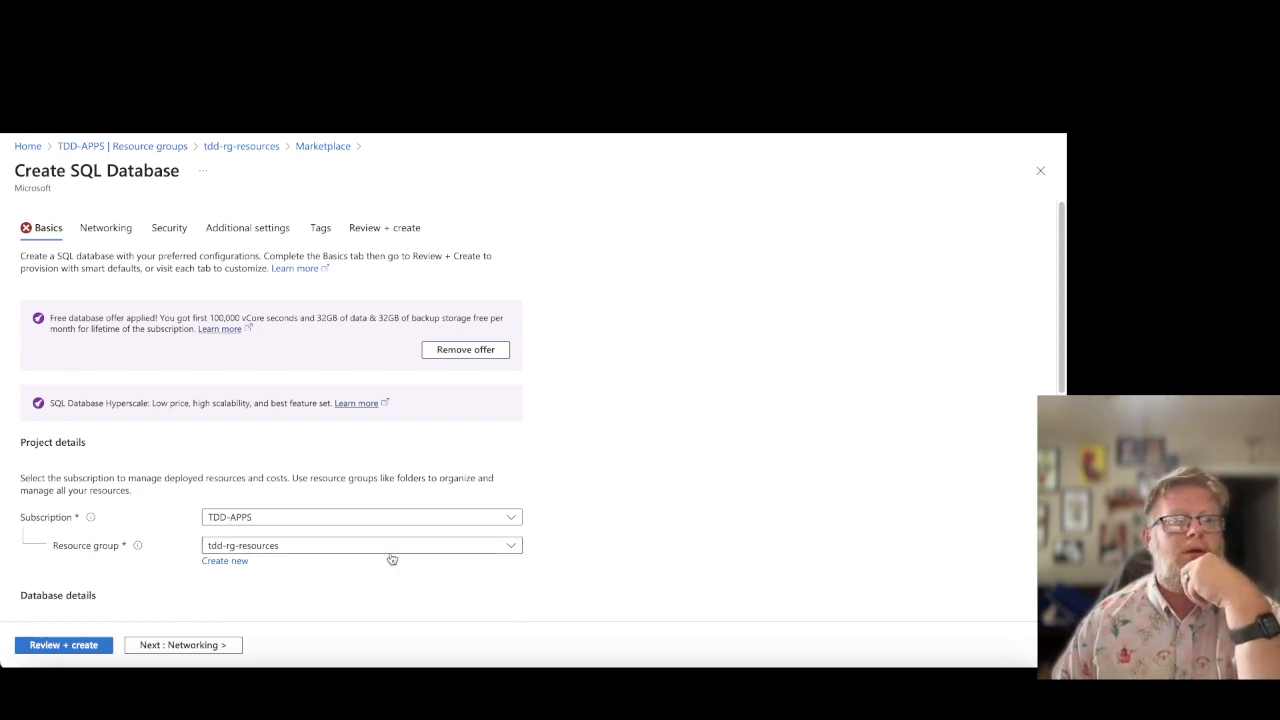
{"action": "scroll", "coordinate": [635, 520], "scroll_direction": "down", "scroll_amount": 2}
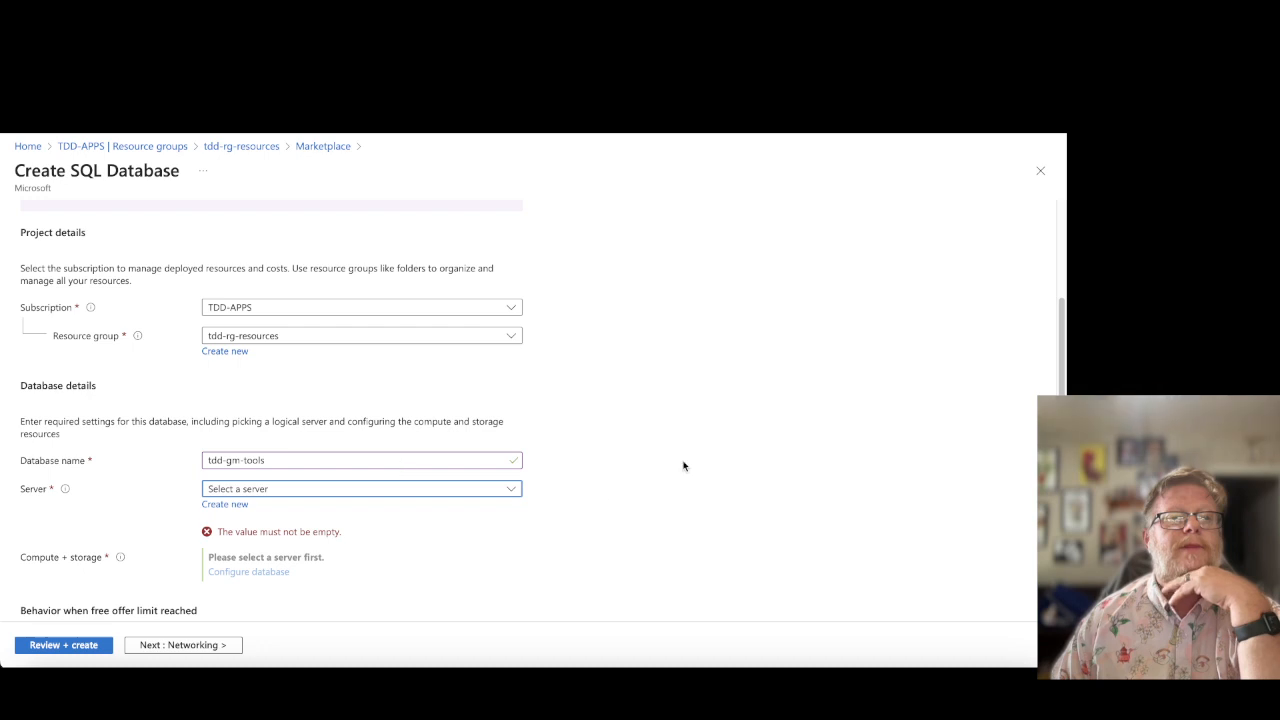
{"action": "scroll", "coordinate": [679, 462], "scroll_direction": "down", "scroll_amount": 3}
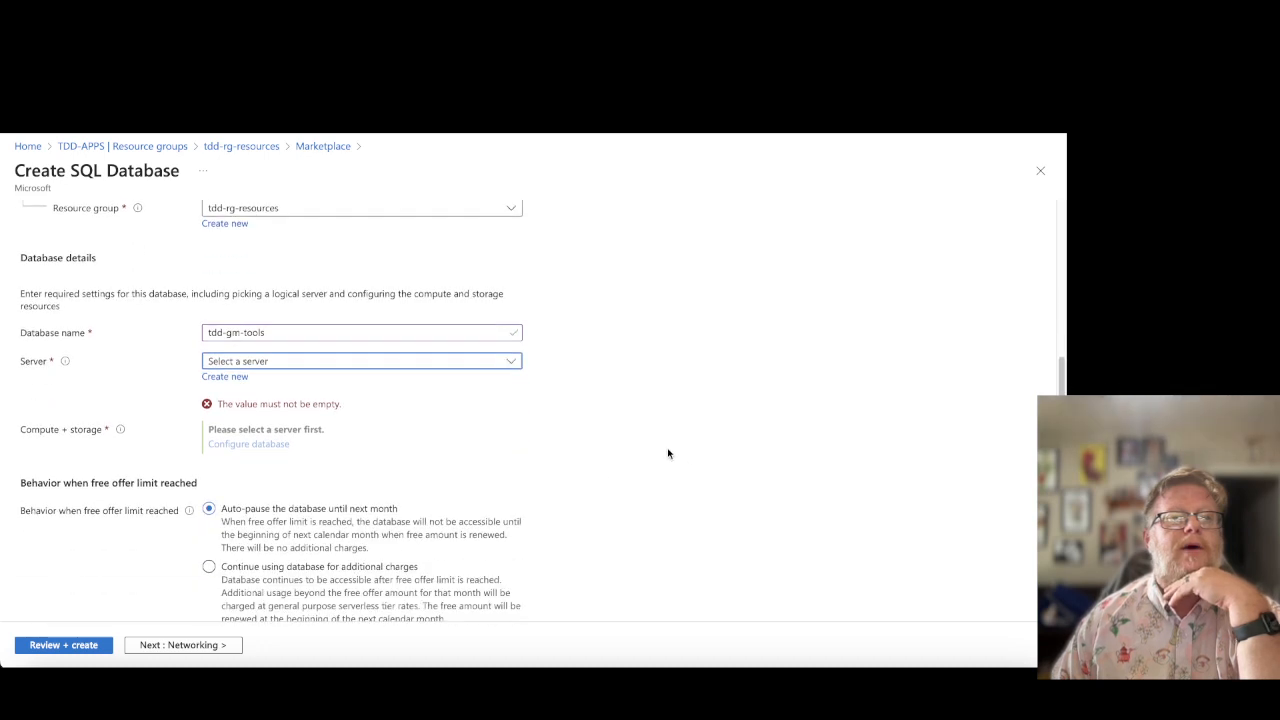
{"action": "scroll", "coordinate": [670, 455], "scroll_direction": "down", "scroll_amount": 1}
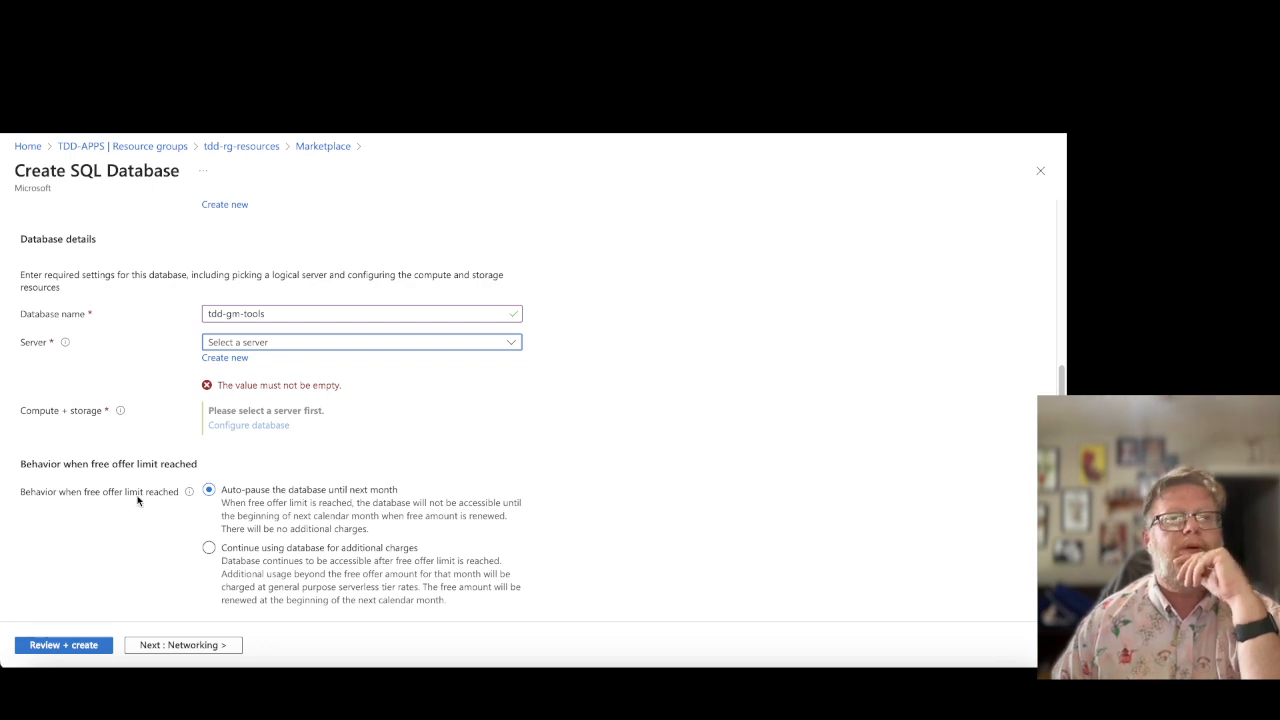
- Start a new SQL Database server and name it tdd-sql-free
{"action": "left_click", "coordinate": [224, 358]}
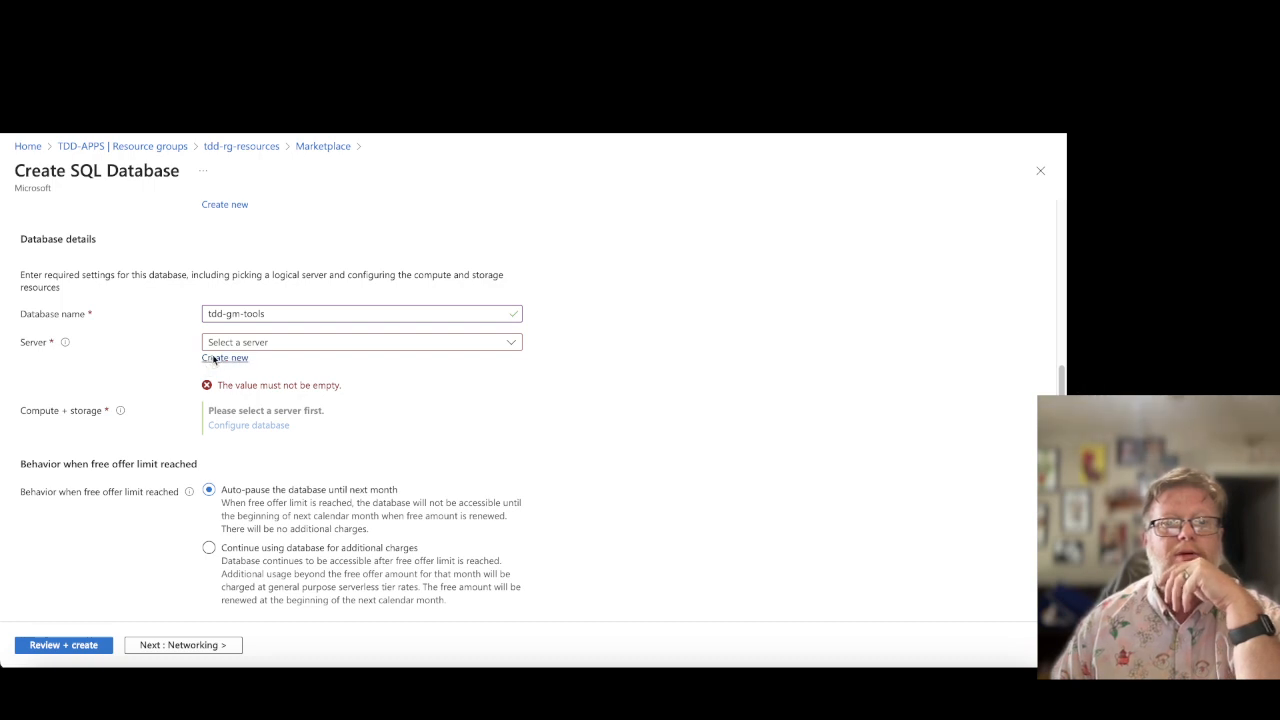
{"action": "left_click", "coordinate": [213, 359]}
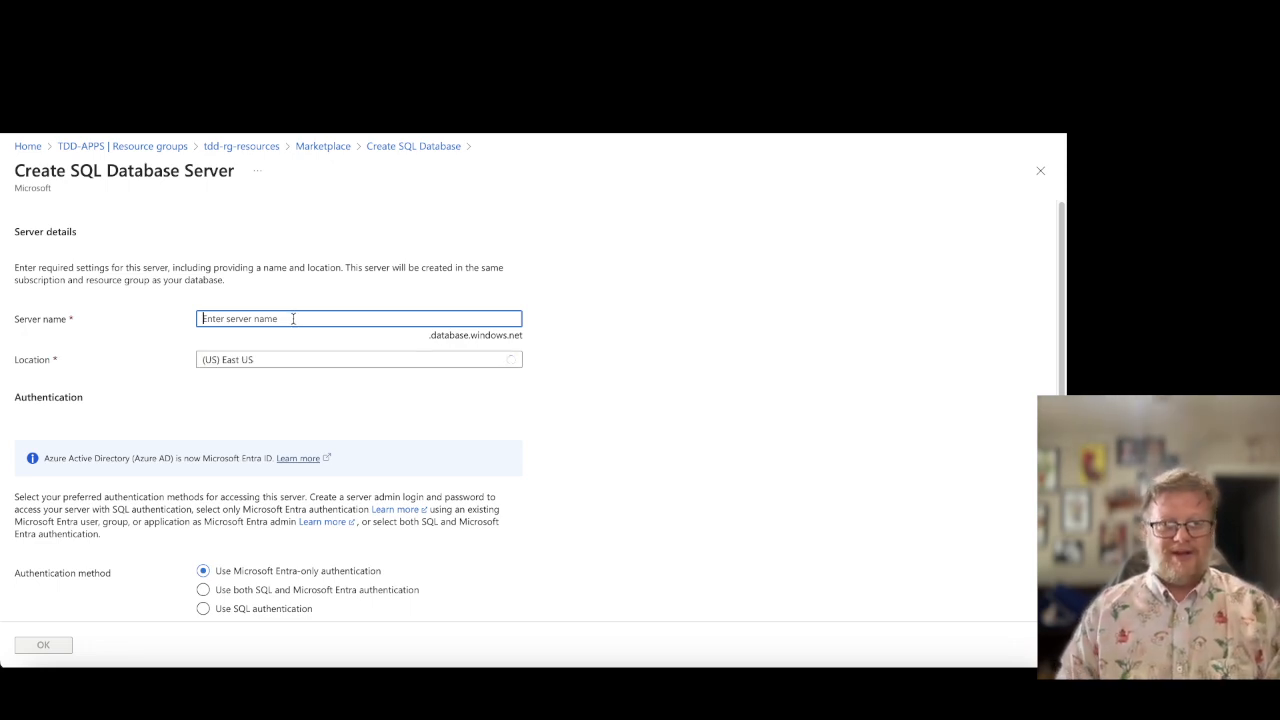
{"action": "type", "text": "tdd-"}
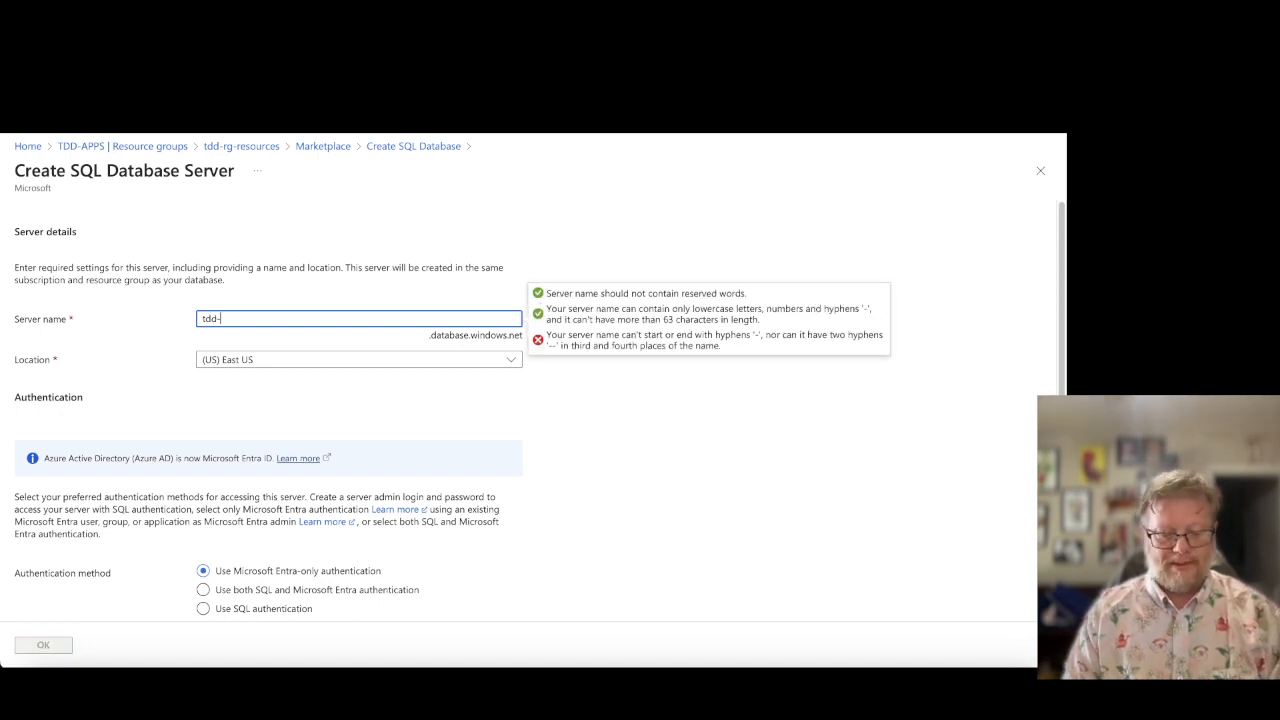
{"action": "type", "text": "sql-free"}
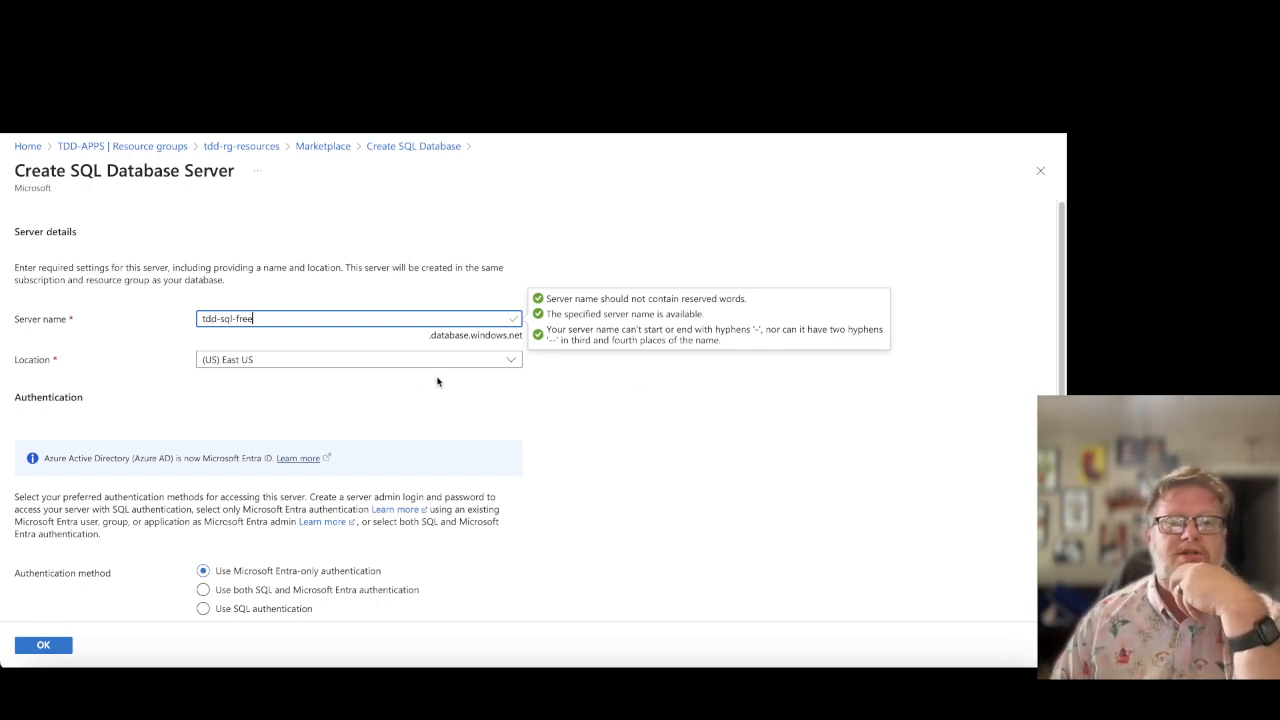
{"action": "scroll", "coordinate": [712, 465], "scroll_direction": "down", "scroll_amount": 2}
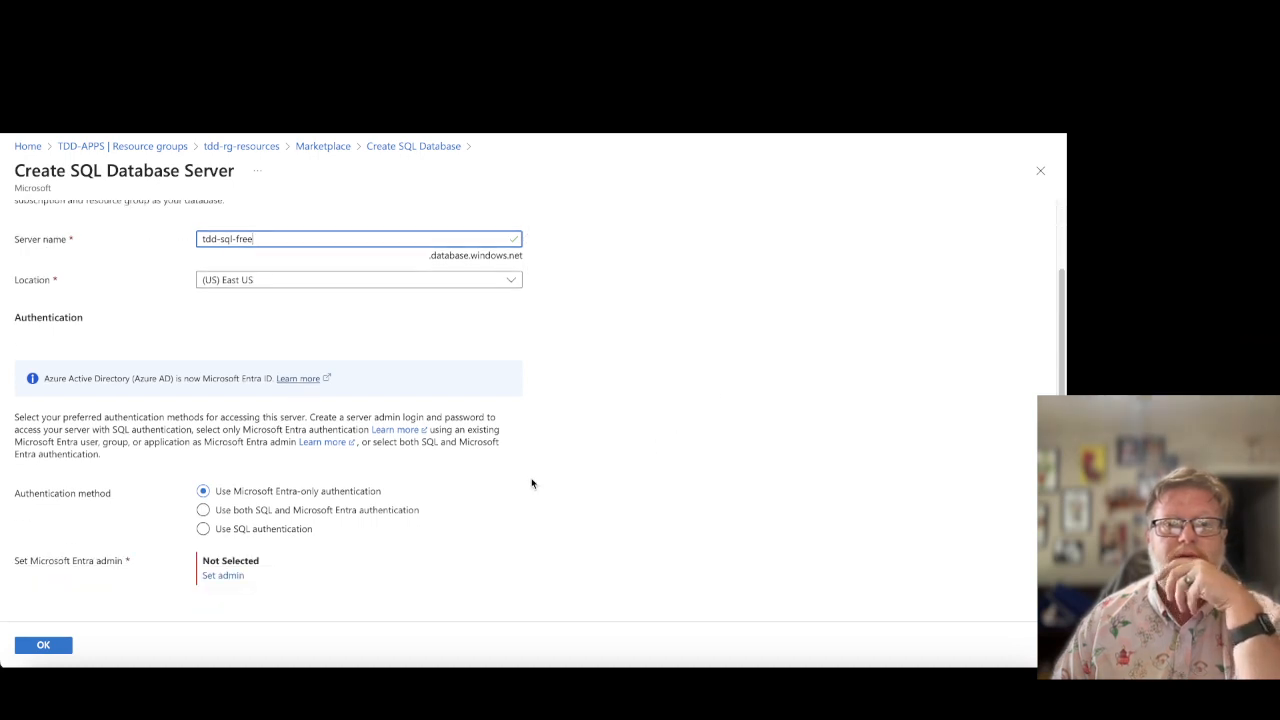
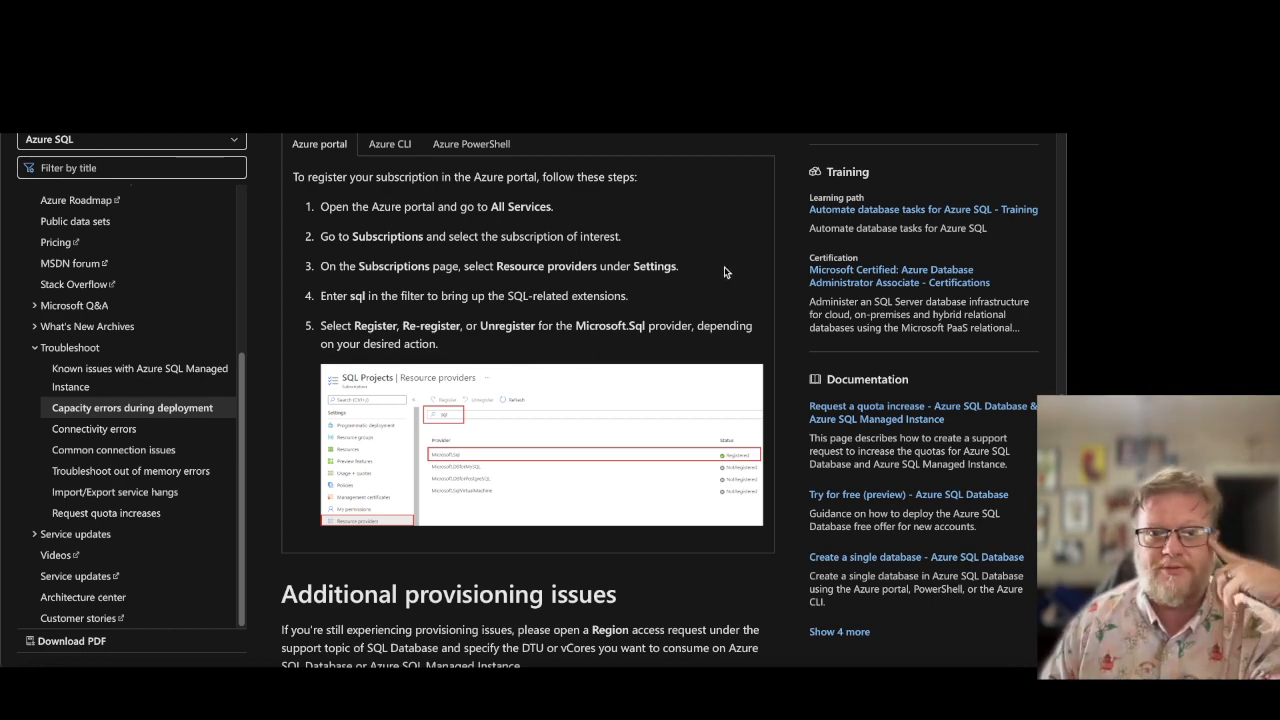
- Review the Azure SQL capacity errors documentation on registering the Microsoft.Sql provider, provisioning issues and Azure Program regions
{"action": "scroll", "coordinate": [724, 270], "scroll_direction": "down", "scroll_amount": 3}
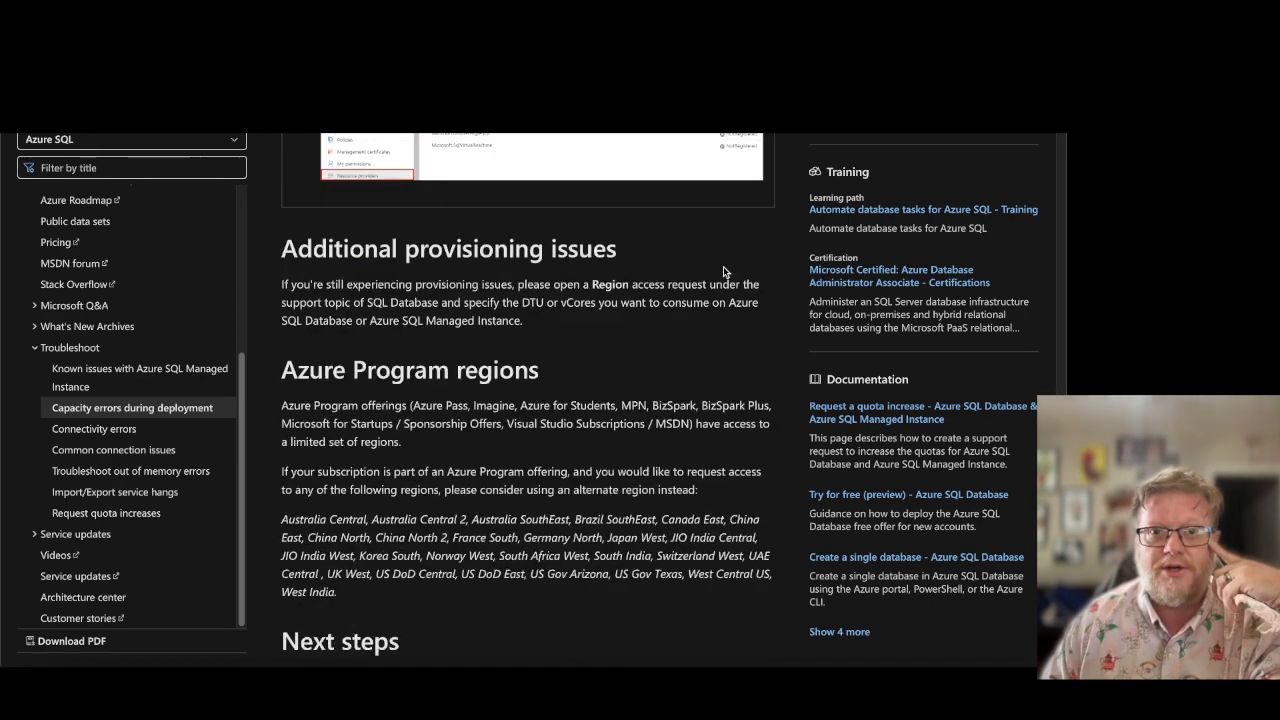
{"action": "scroll", "coordinate": [724, 270], "scroll_direction": "up", "scroll_amount": 9}
{"action": "scroll", "coordinate": [724, 270], "scroll_direction": "down", "scroll_amount": 7}
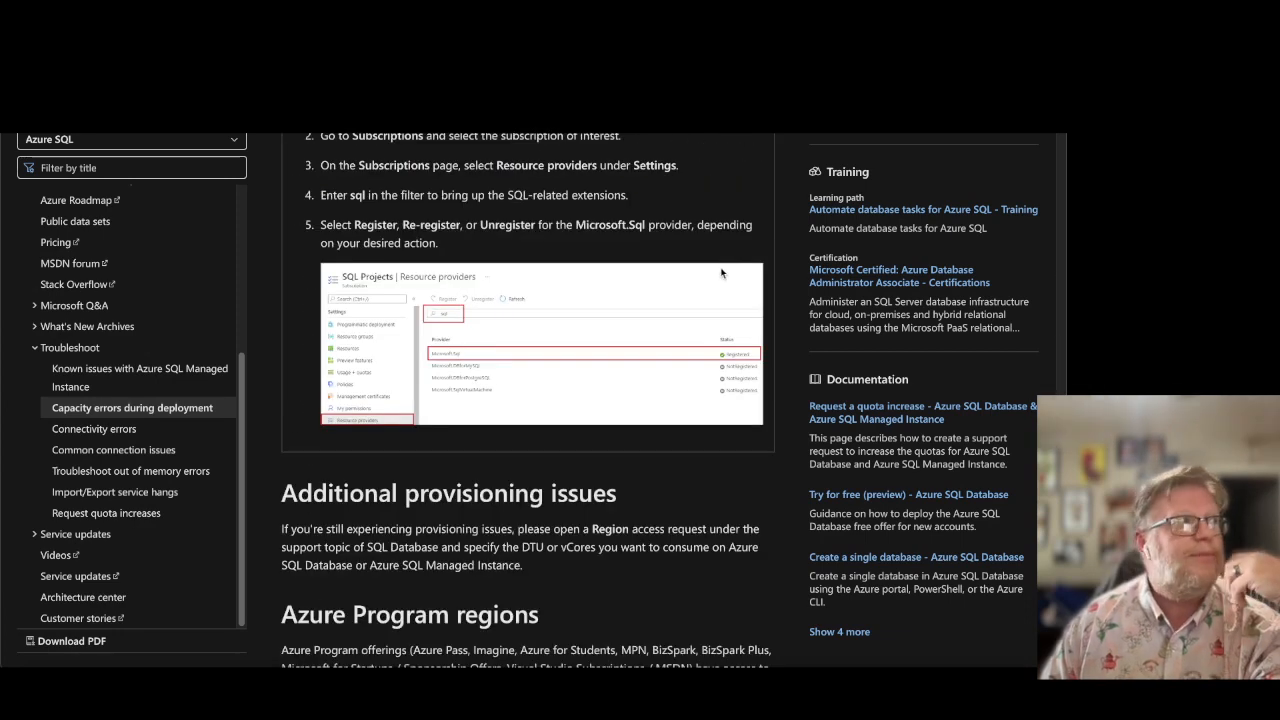
{"action": "scroll", "coordinate": [722, 270], "scroll_direction": "up", "scroll_amount": 1}
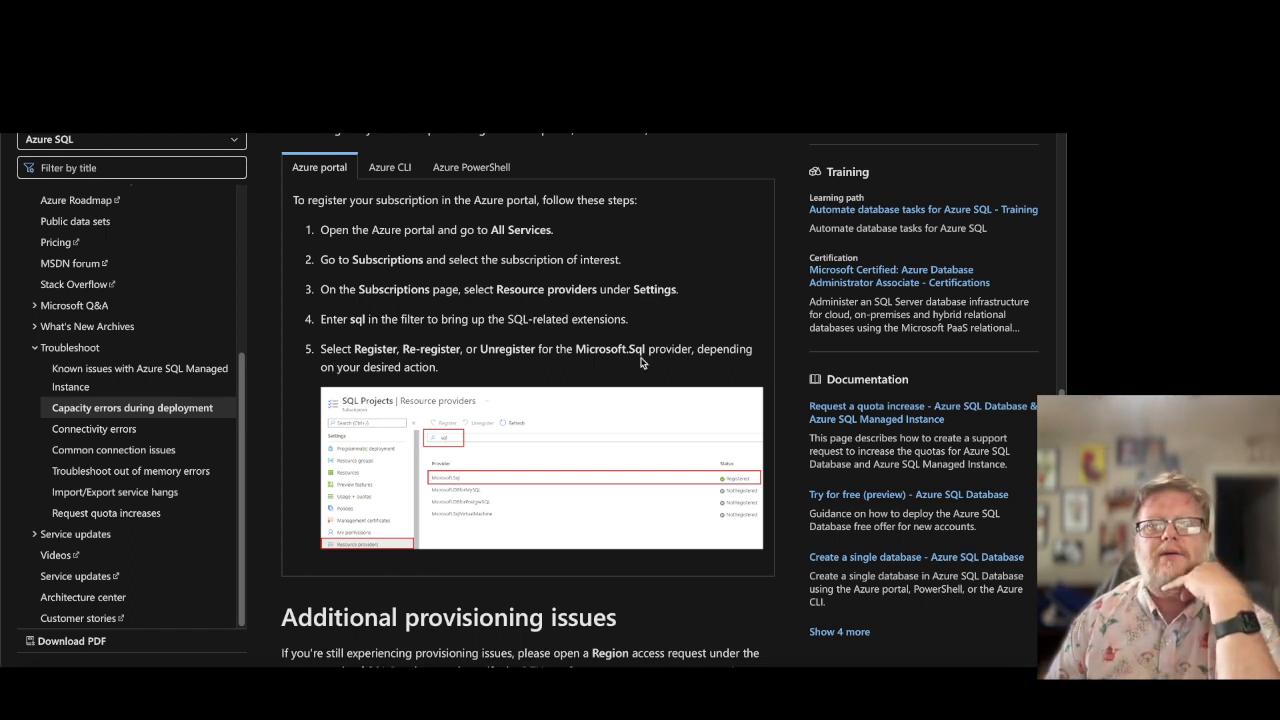
{"action": "scroll", "coordinate": [725, 247], "scroll_direction": "up", "scroll_amount": 2}
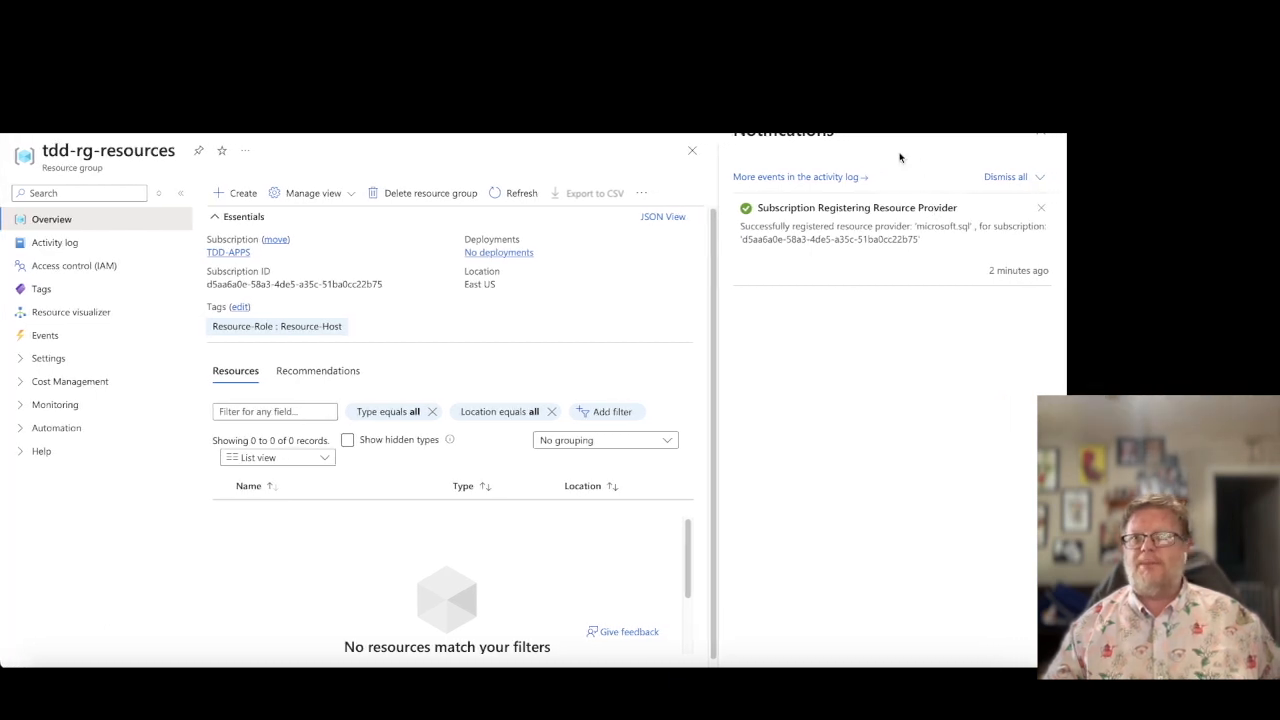
- From tdd-rg-resources, browse the Marketplace with Azure services only and start creating an Azure OpenAI resource
{"action": "left_click", "coordinate": [1040, 131]}
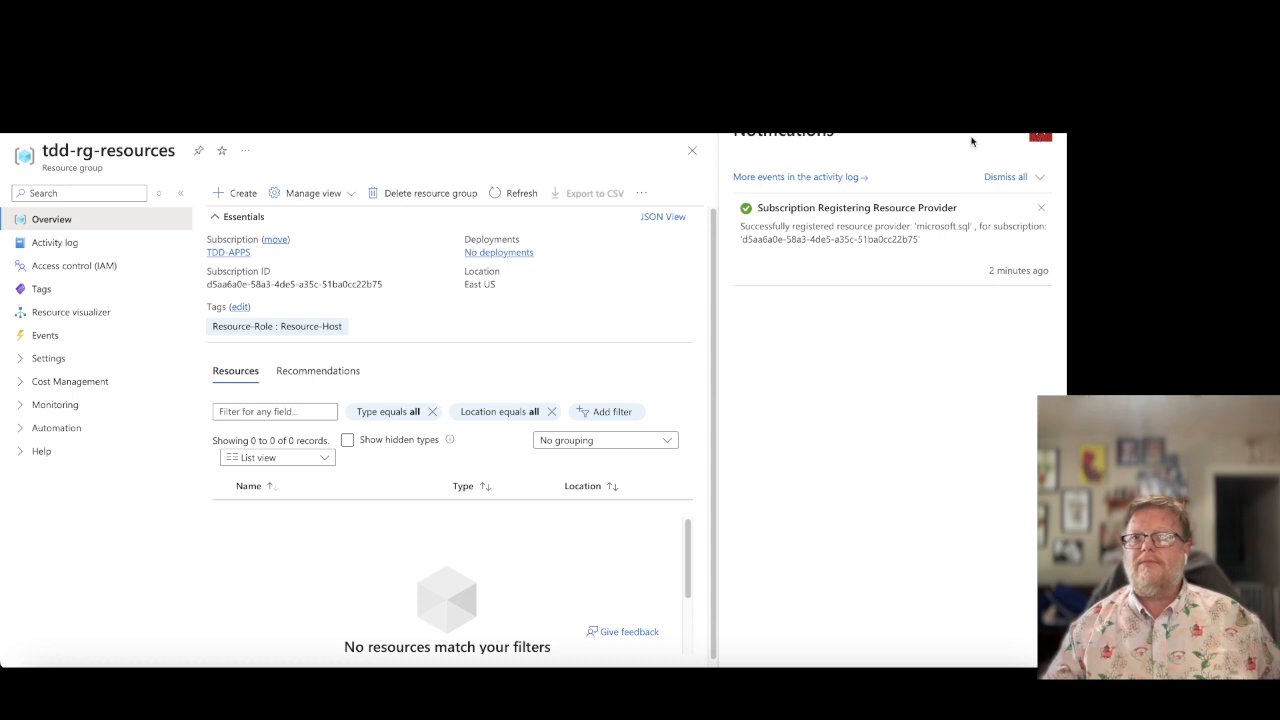
{"action": "left_click", "coordinate": [236, 193]}
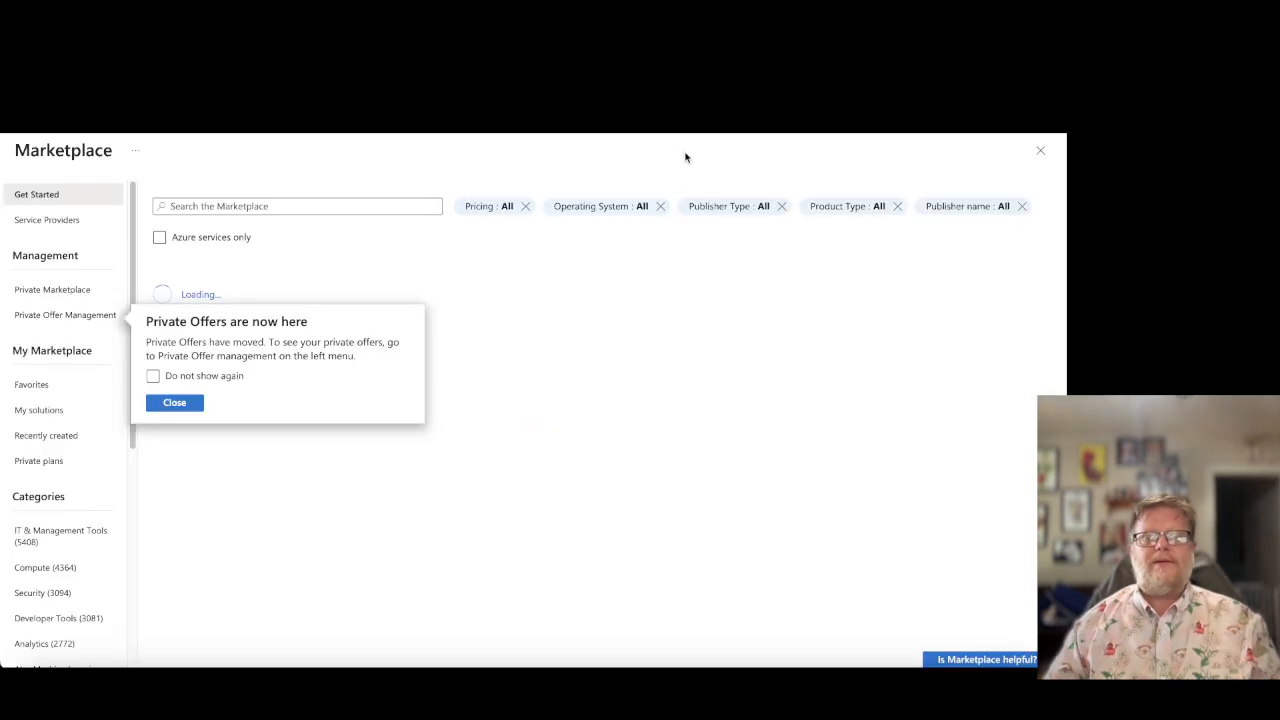
{"action": "left_click", "coordinate": [180, 403]}
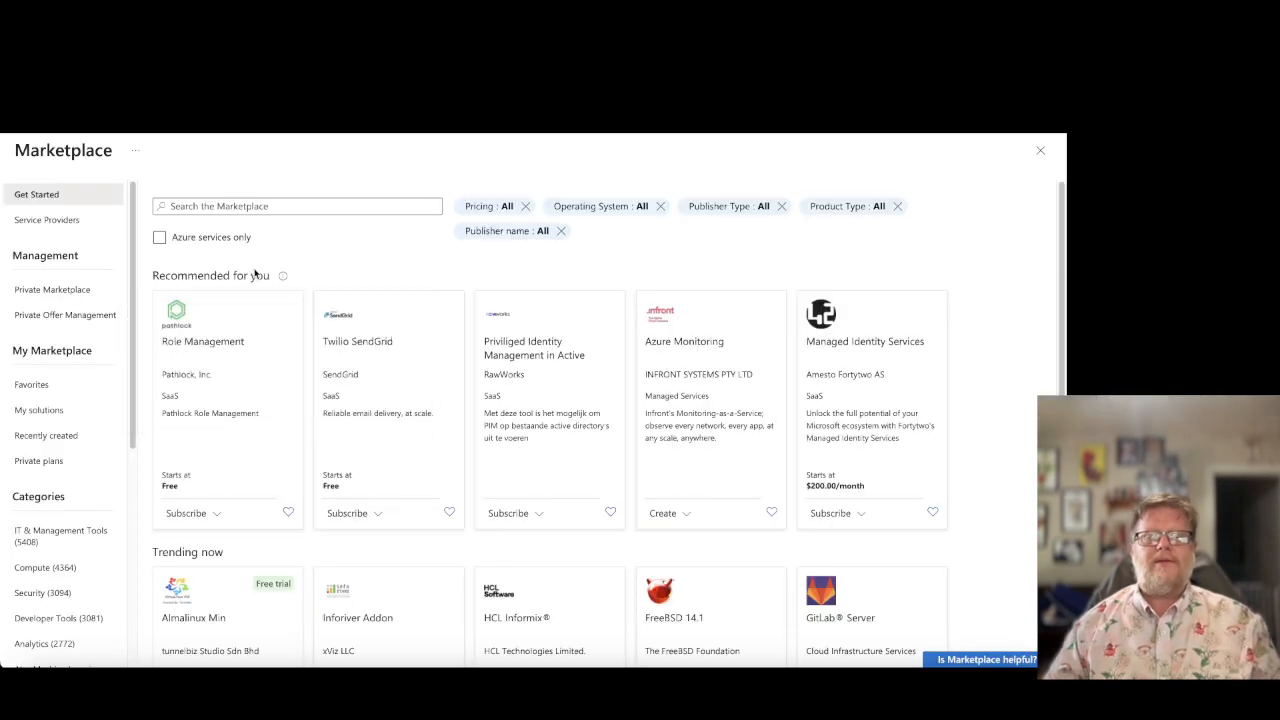
{"action": "left_click", "coordinate": [160, 238]}
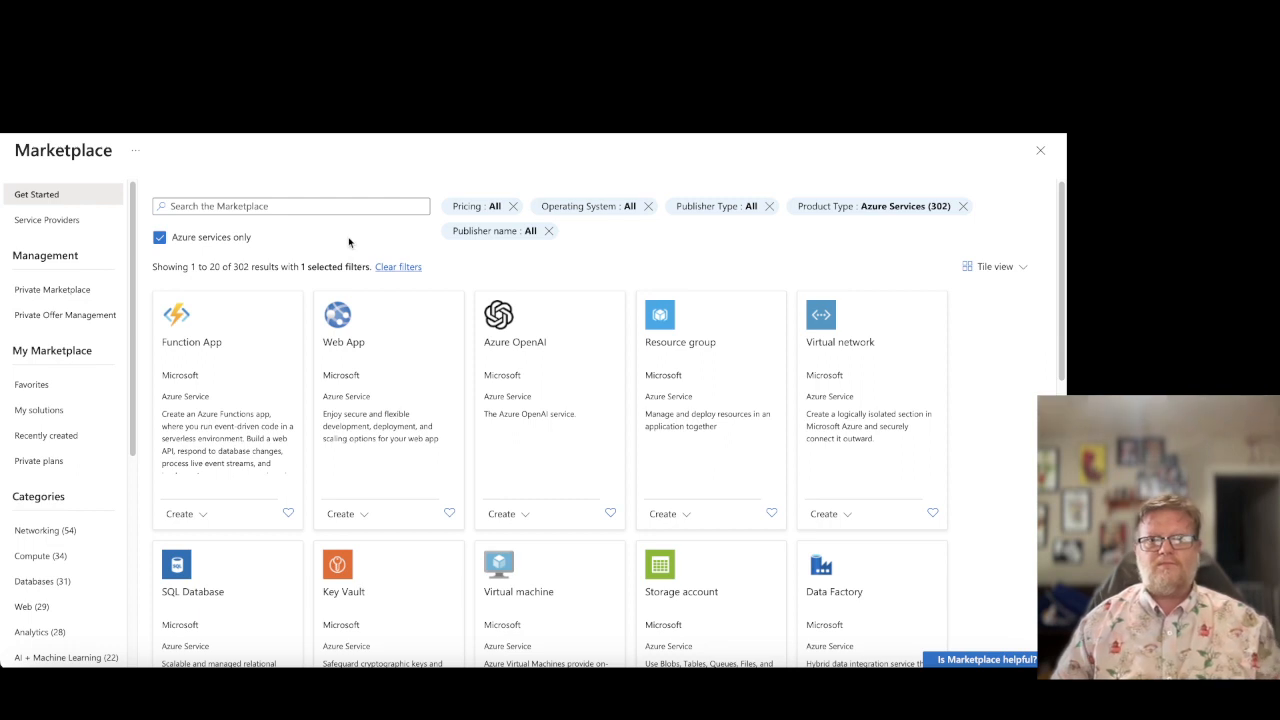
{"action": "left_click", "coordinate": [284, 207]}
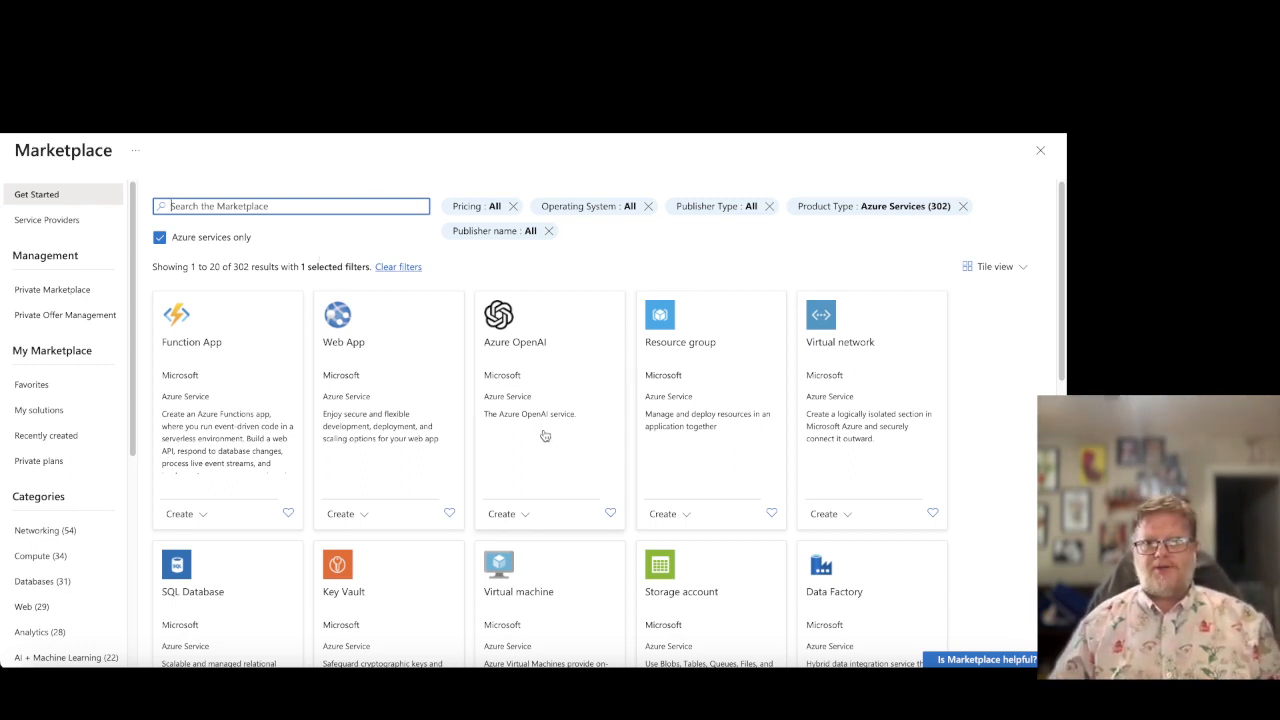
{"action": "left_click", "coordinate": [518, 516]}
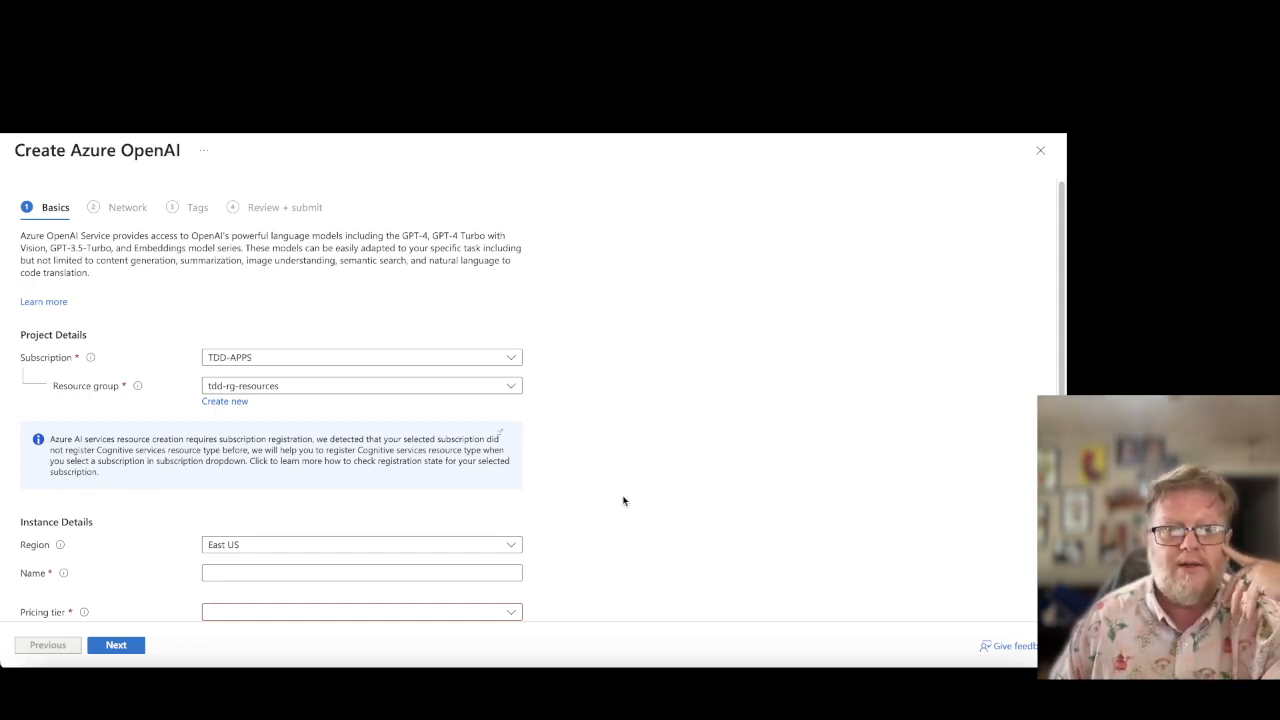
- Begin the Azure OpenAI instance's name with the prefix tdd-
{"action": "scroll", "coordinate": [623, 500], "scroll_direction": "down", "scroll_amount": 3}
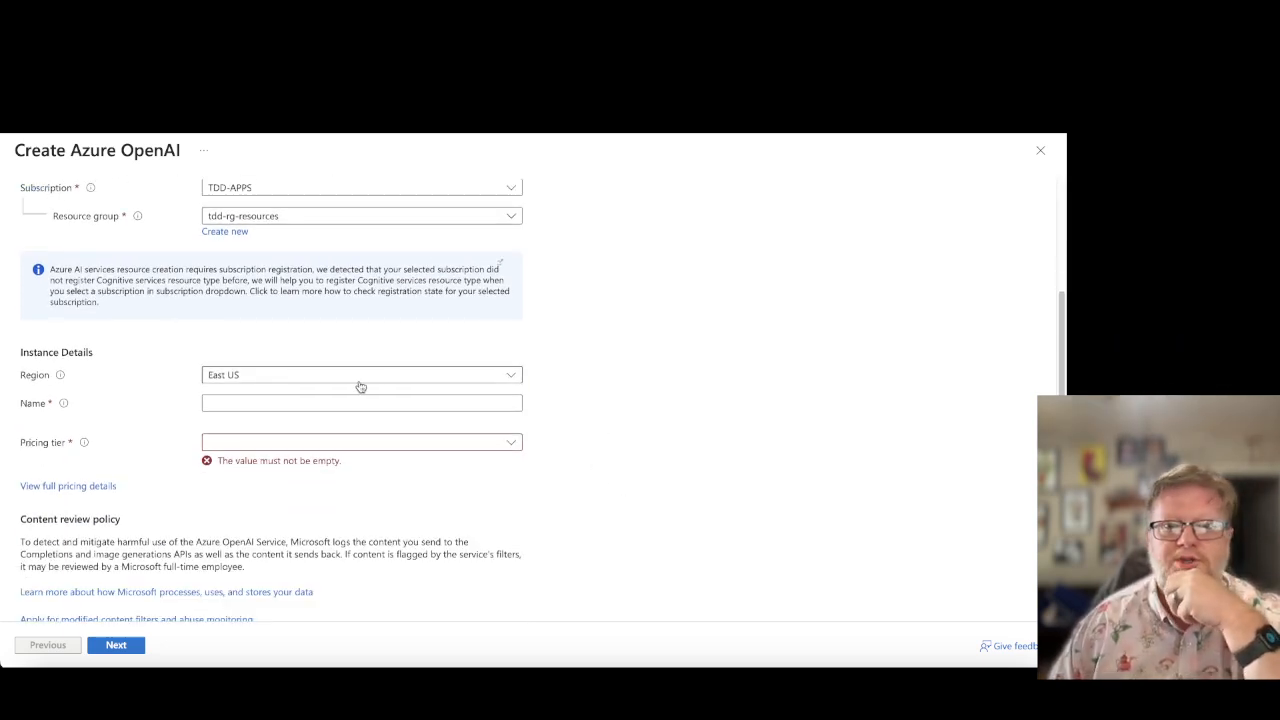
{"action": "left_click", "coordinate": [226, 402]}
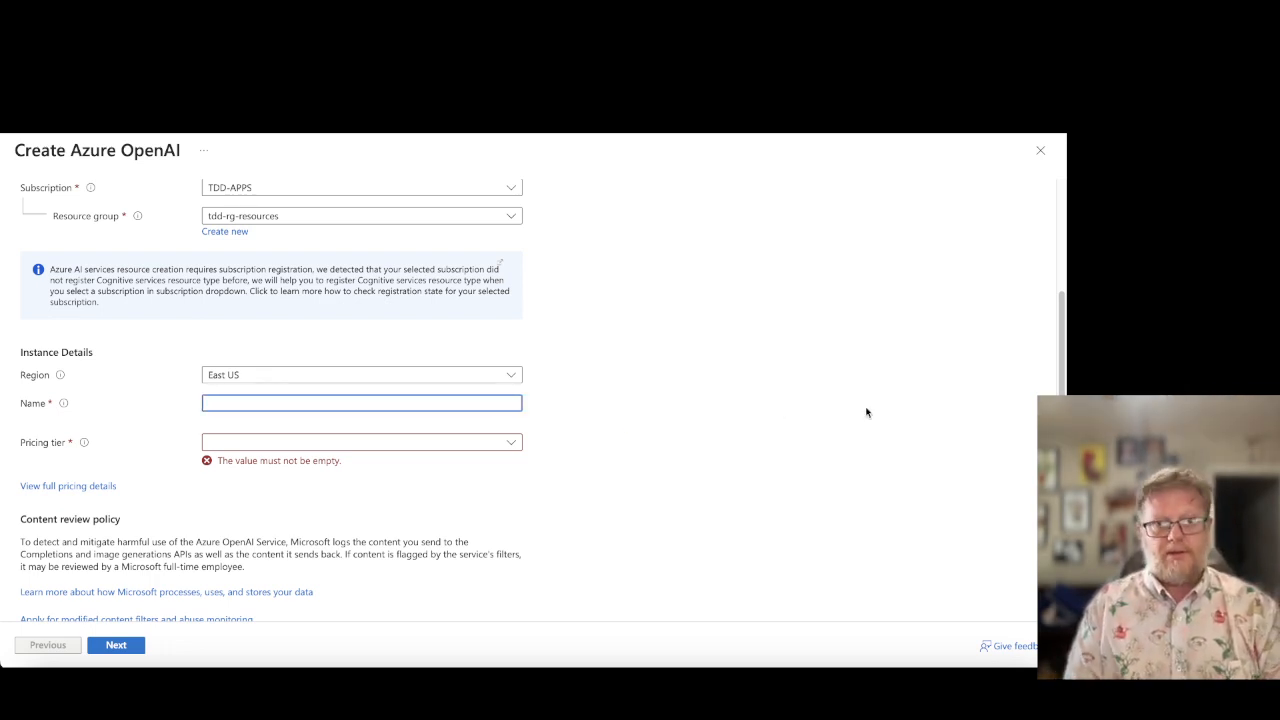
{"action": "type", "text": "tdd-"}
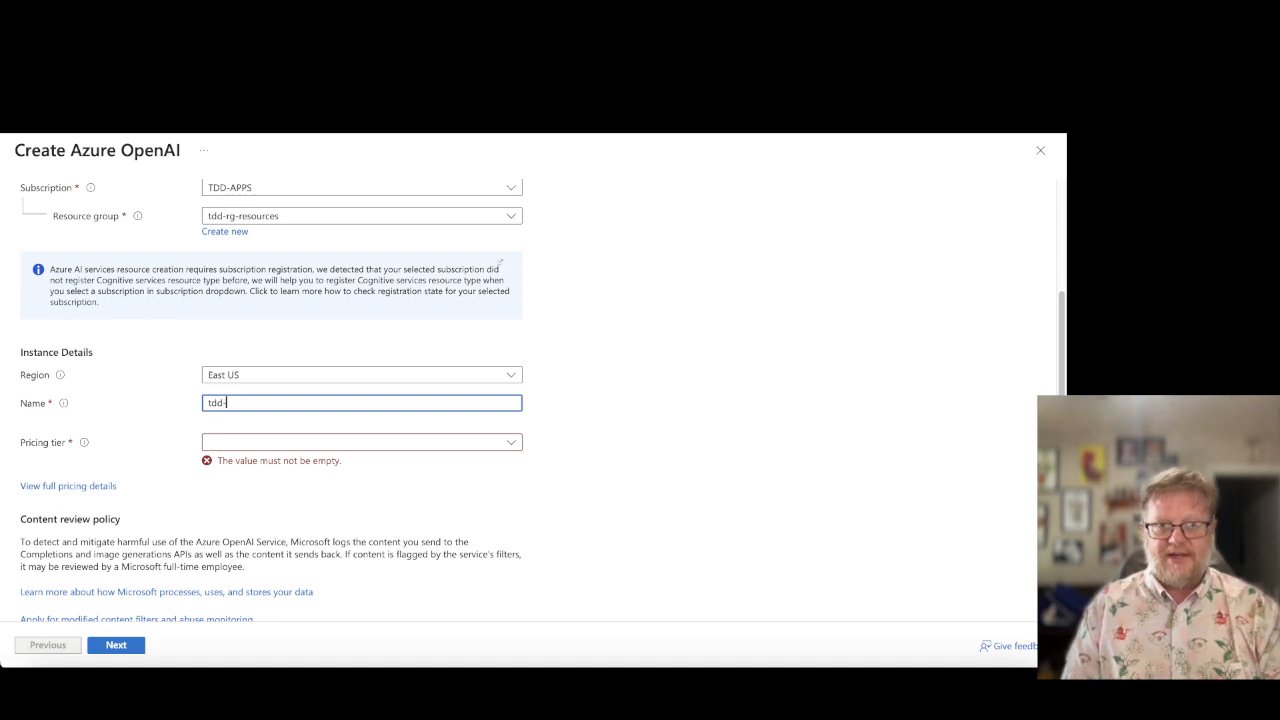
{"action": "type", "text": "thinkin-meats"}
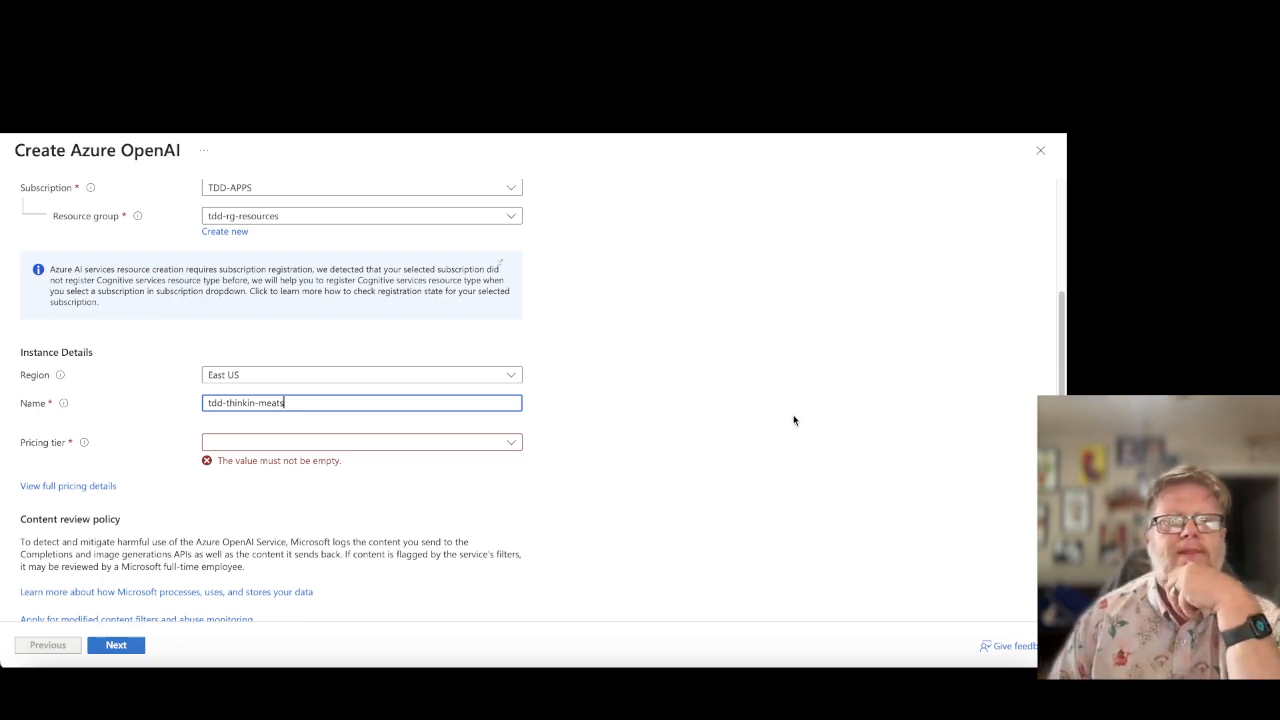
{"action": "key", "text": "BackSpace"}
{"action": "key", "text": "BackSpace"}
{"action": "key", "text": "BackSpace"}
{"action": "key", "text": "BackSpace"}
{"action": "key", "text": "BackSpace"}
{"action": "key", "text": "BackSpace"}
{"action": "key", "text": "BackSpace"}
{"action": "key", "text": "BackSpace"}
{"action": "key", "text": "BackSpace"}
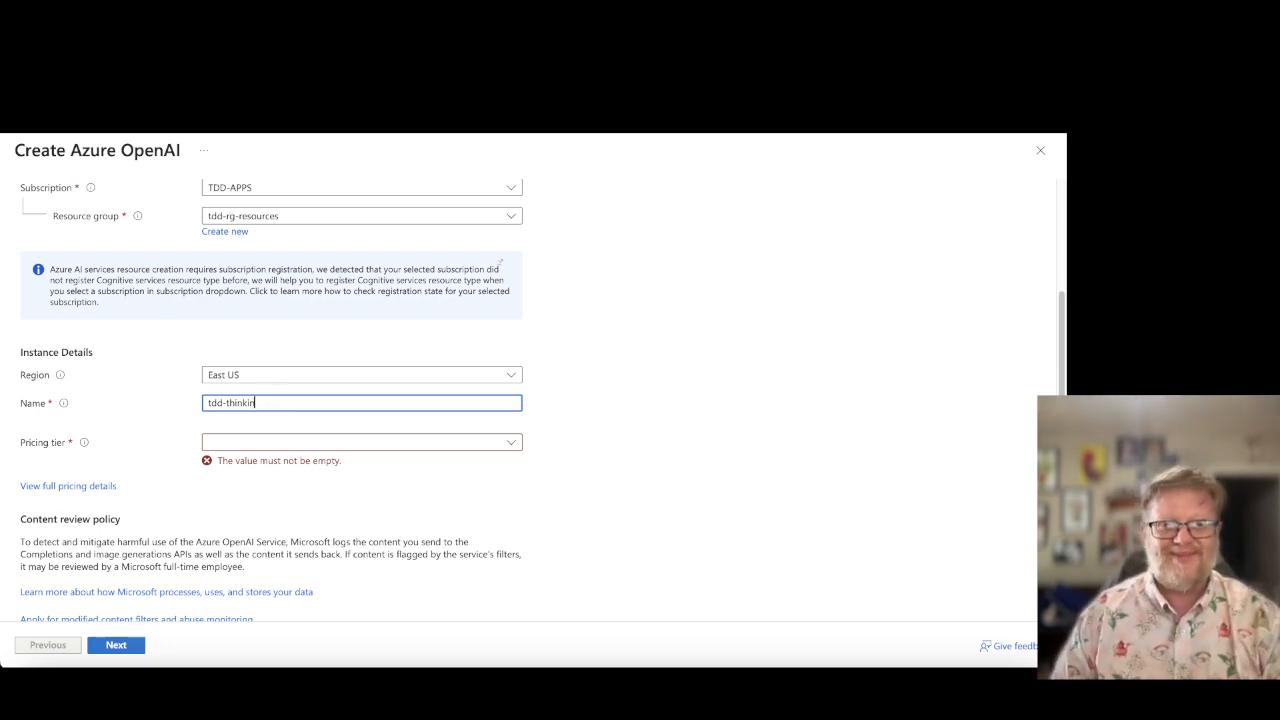
{"action": "key", "text": "BackSpace"}
{"action": "key", "text": "BackSpace"}
{"action": "key", "text": "BackSpace"}
{"action": "key", "text": "BackSpace"}
{"action": "key", "text": "BackSpace"}
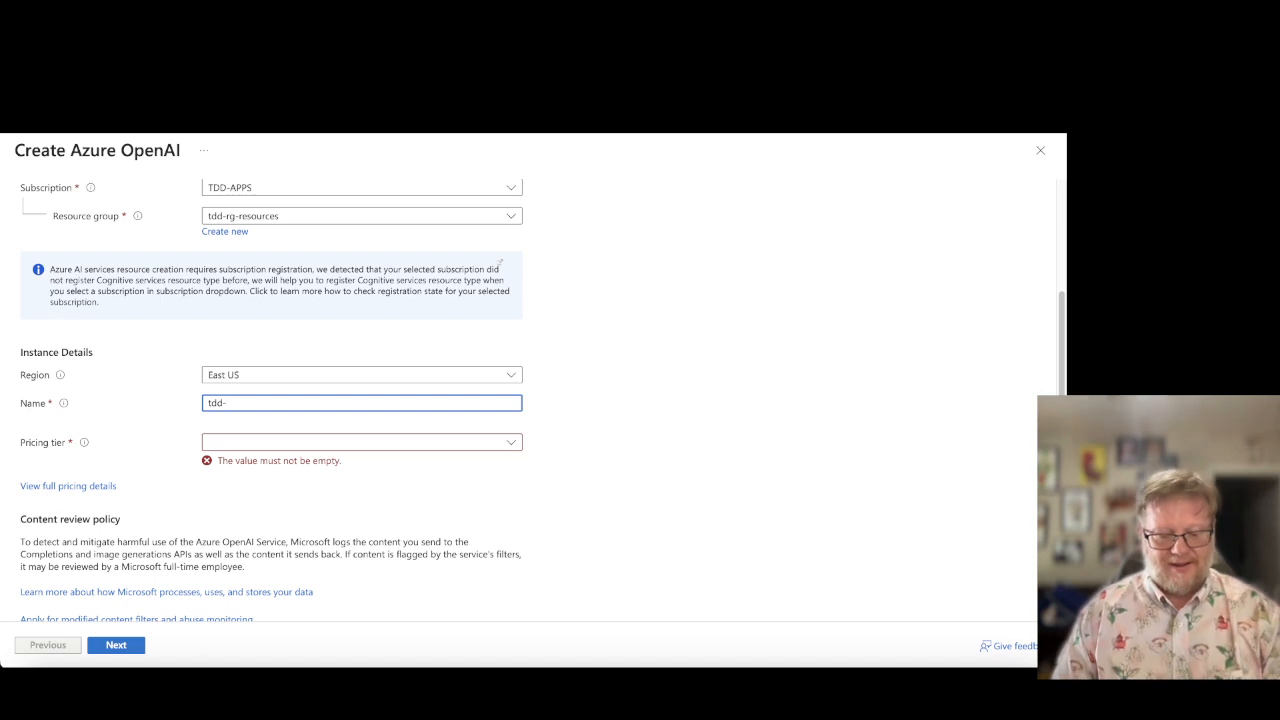
- Complete the Azure OpenAI instance's name as tdd-aoai-gm-tools
{"action": "type", "text": "-azu"}
{"action": "key", "text": "BackSpace"}
{"action": "key", "text": "BackSpace"}
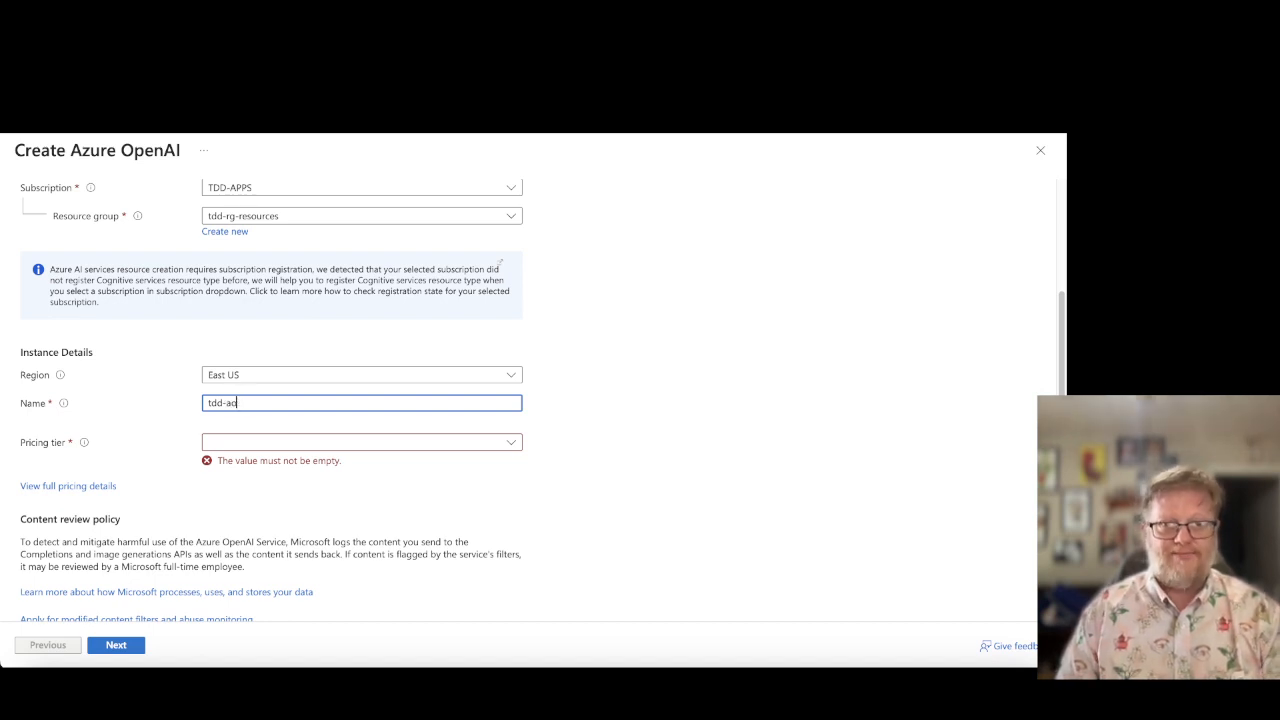
{"action": "type", "text": "oai-"}
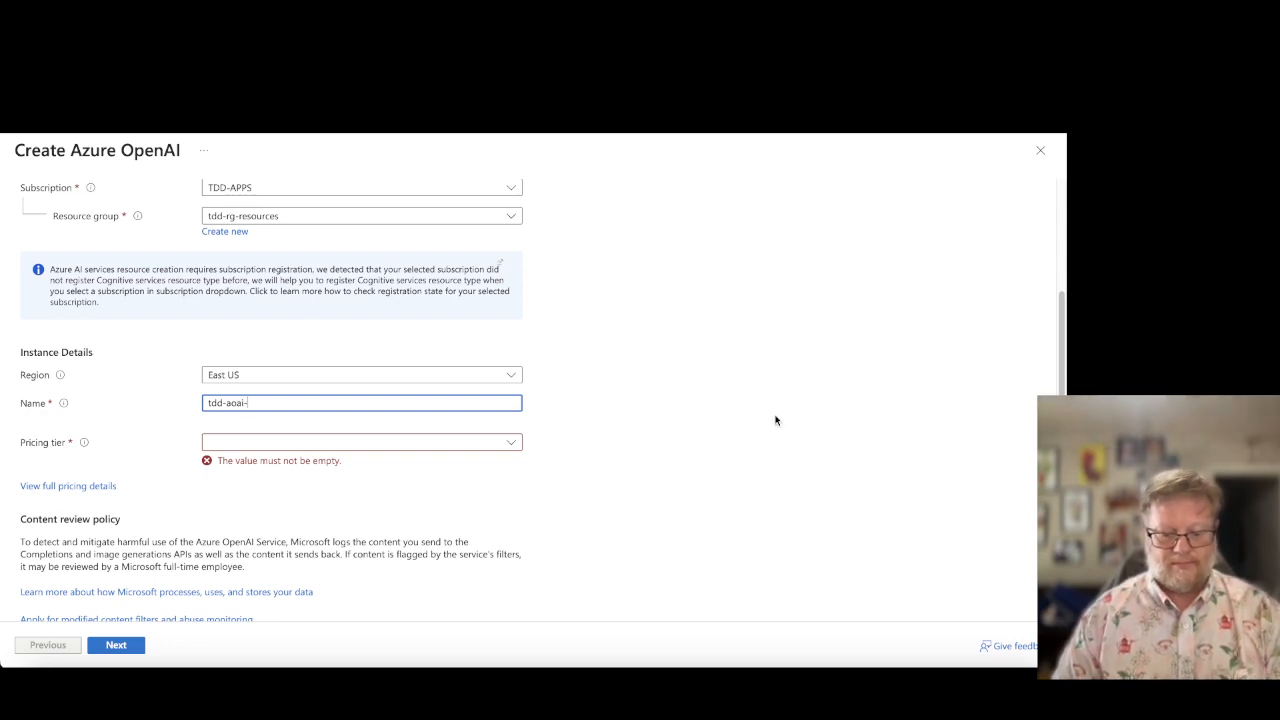
{"action": "type", "text": "gm-tool"}
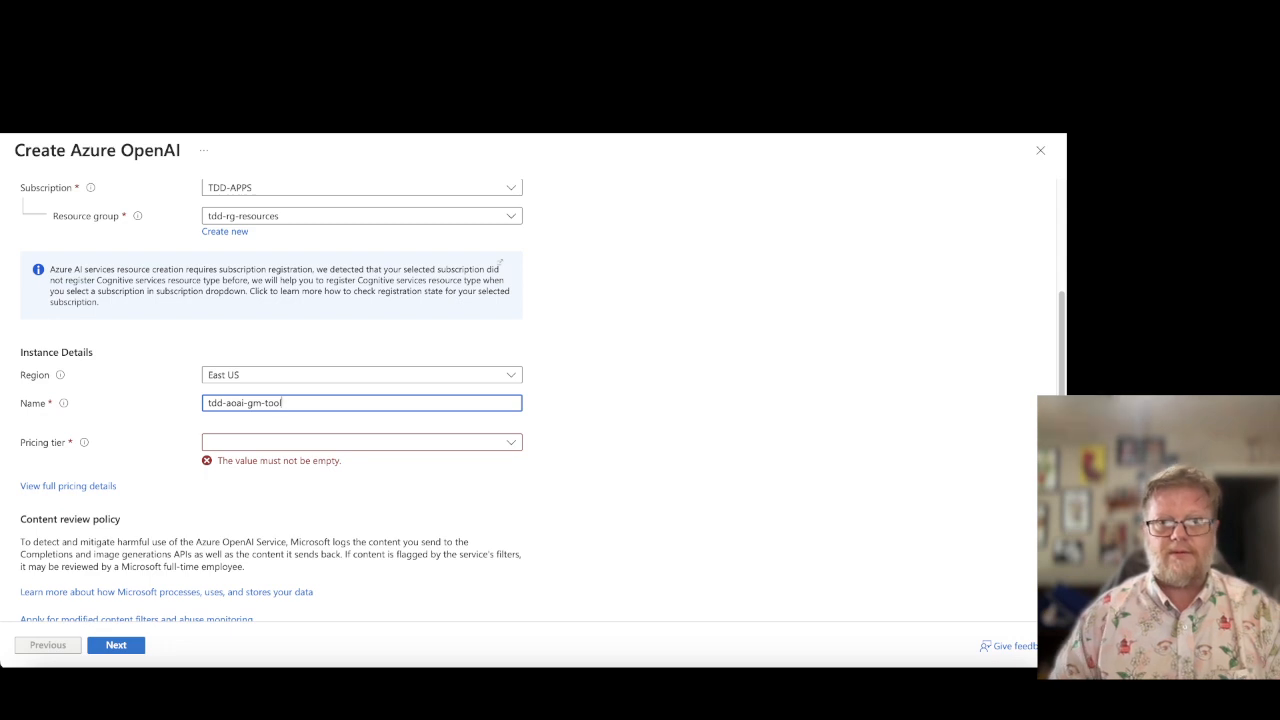
{"action": "type", "text": "s"}
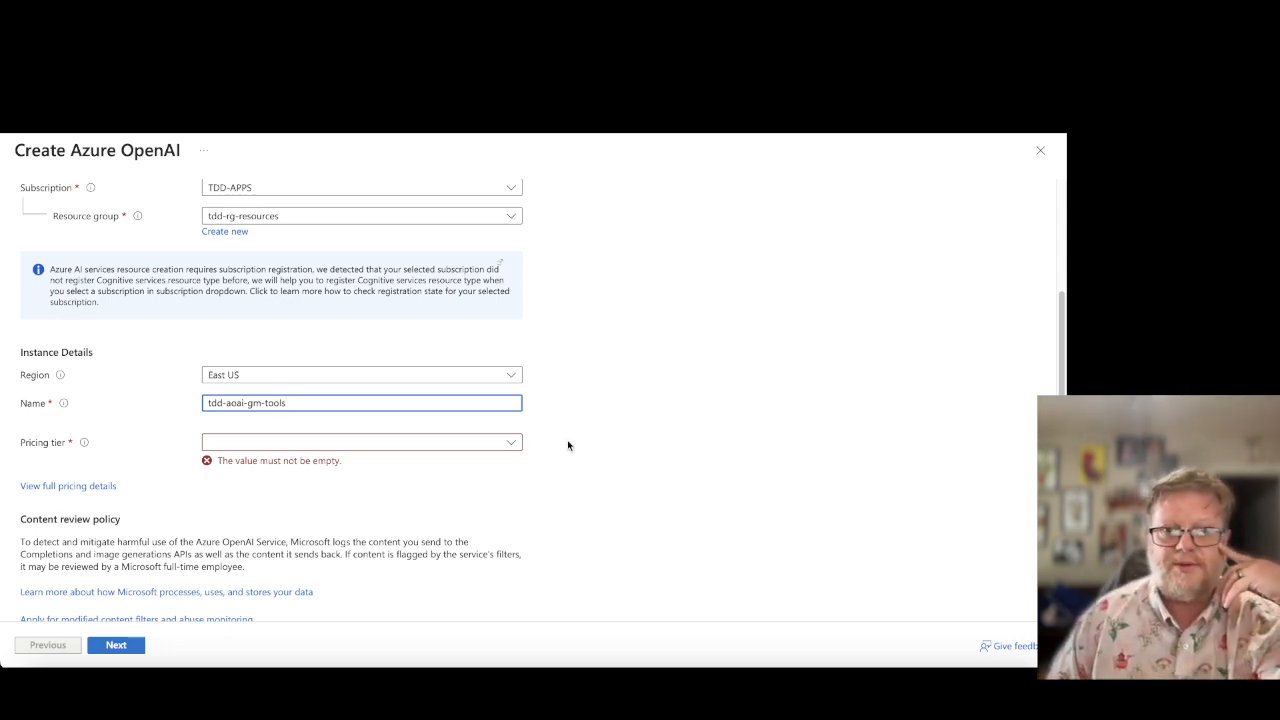
- Check the available pricing tiers for the Azure OpenAI instance and open the full pricing details separately
{"action": "left_click", "coordinate": [513, 443]}
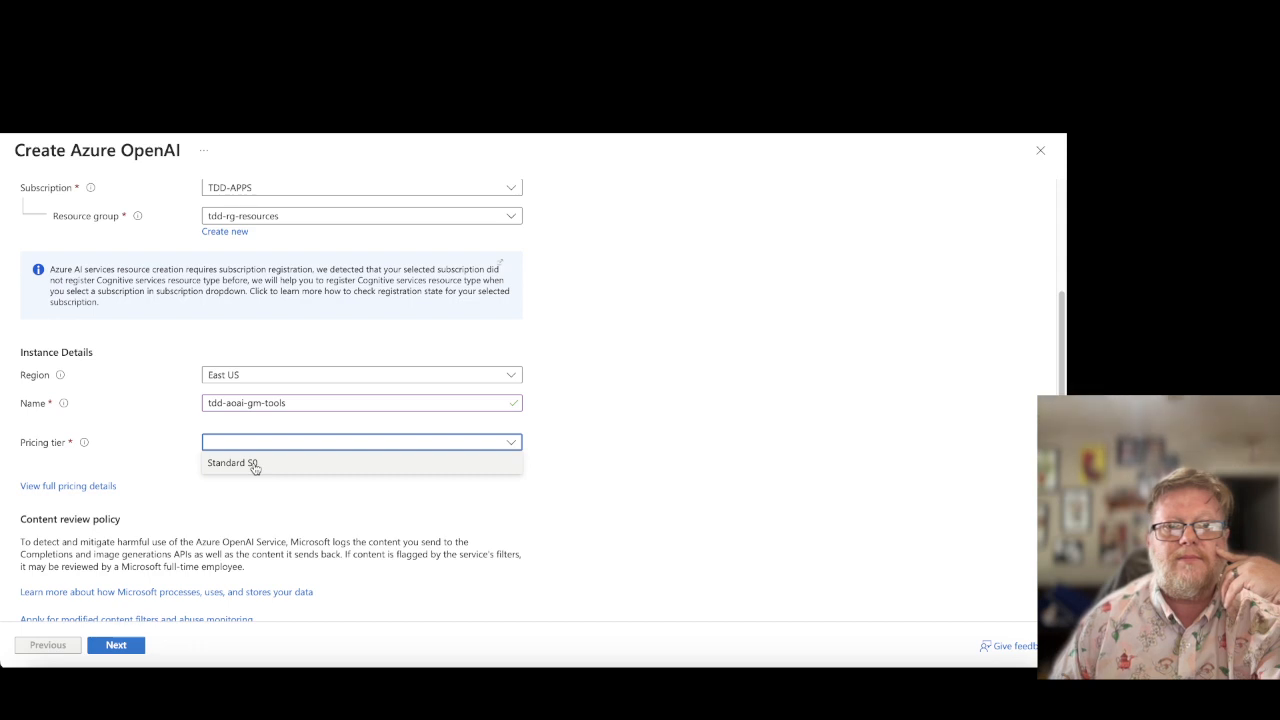
{"action": "right_click", "coordinate": [100, 487]}
{"action": "left_click", "coordinate": [152, 455]}
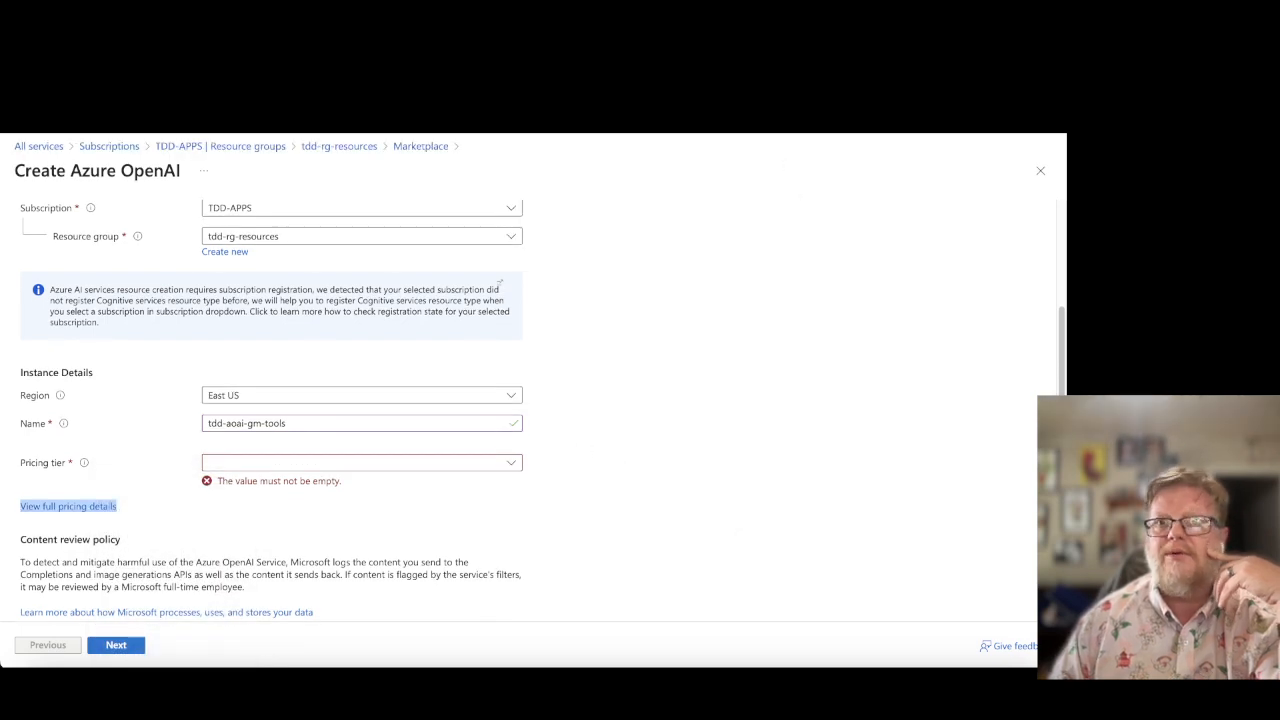
- Examine the Azure OpenAI Service pricing page for the East US per-model, tool usage and base model rates
{"action": "left_click", "coordinate": [780, 118]}
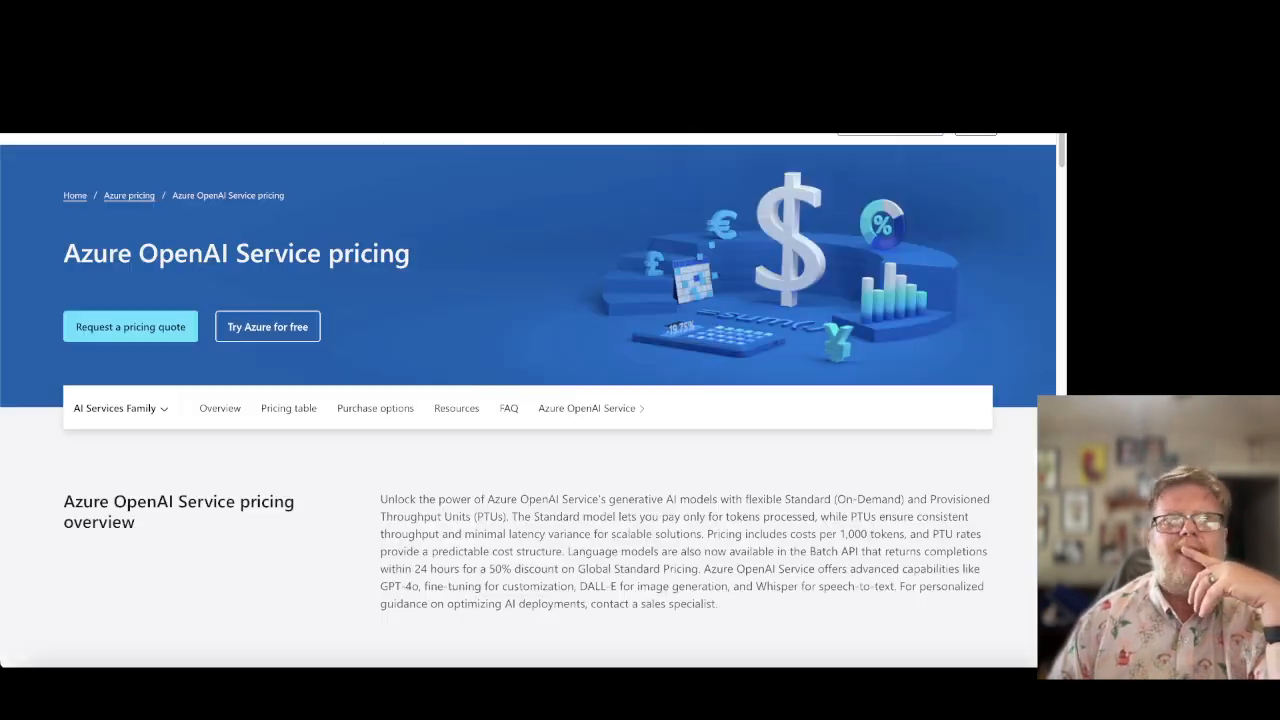
{"action": "scroll", "coordinate": [437, 566], "scroll_direction": "down", "scroll_amount": 5}
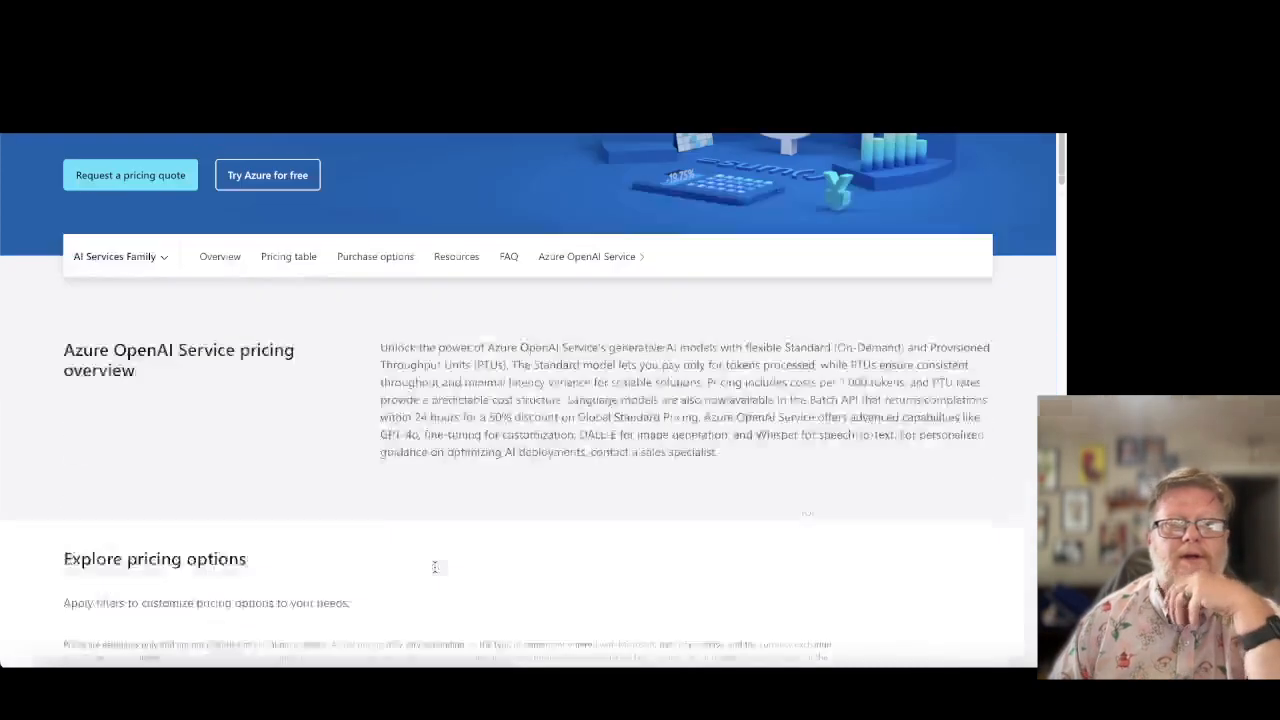
{"action": "scroll", "coordinate": [580, 511], "scroll_direction": "down", "scroll_amount": 3}
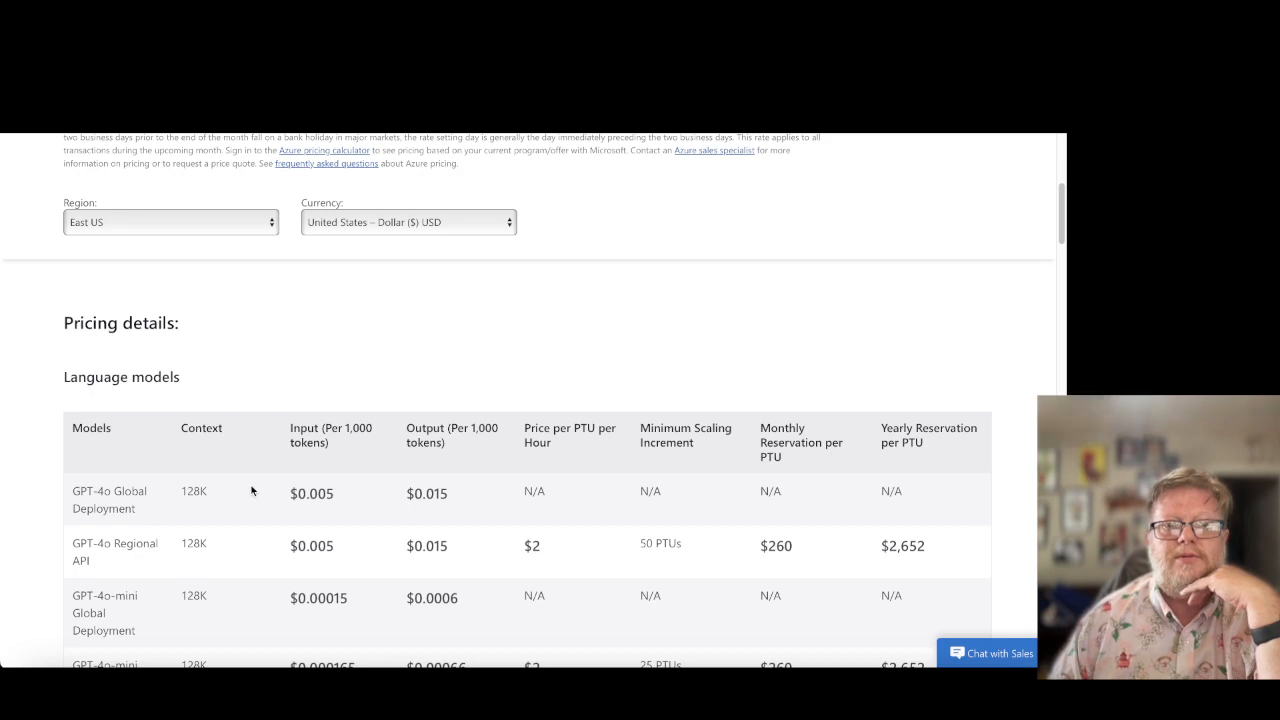
{"action": "scroll", "coordinate": [262, 543], "scroll_direction": "down", "scroll_amount": 3}
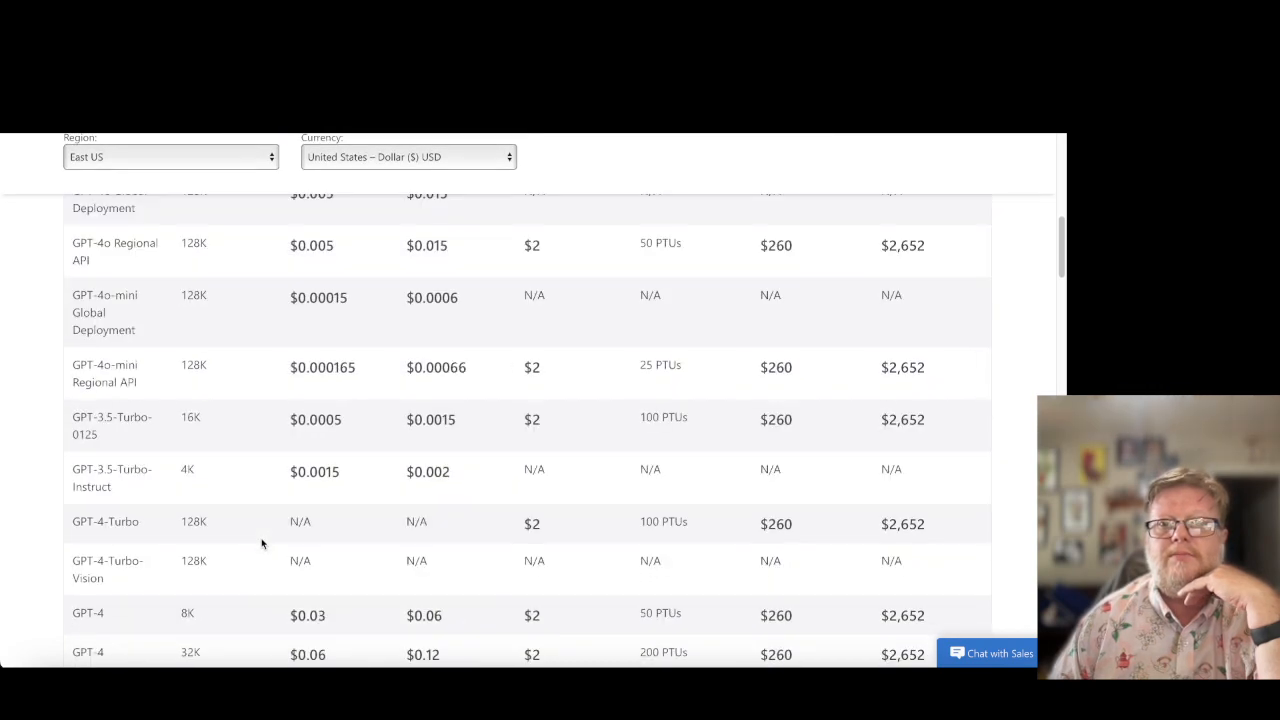
{"action": "scroll", "coordinate": [262, 543], "scroll_direction": "down", "scroll_amount": 5}
{"action": "scroll", "coordinate": [262, 543], "scroll_direction": "down", "scroll_amount": 9}
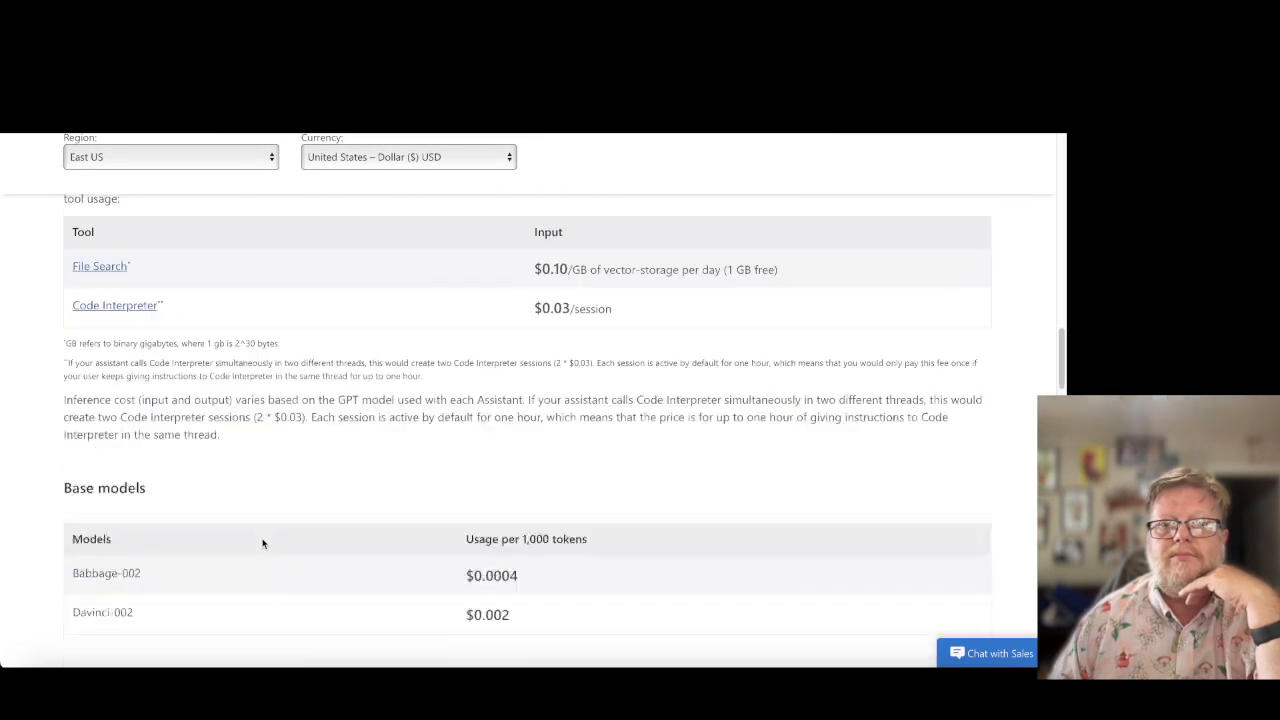
{"action": "scroll", "coordinate": [262, 543], "scroll_direction": "up", "scroll_amount": 15}
{"action": "scroll", "coordinate": [262, 543], "scroll_direction": "up", "scroll_amount": 10}
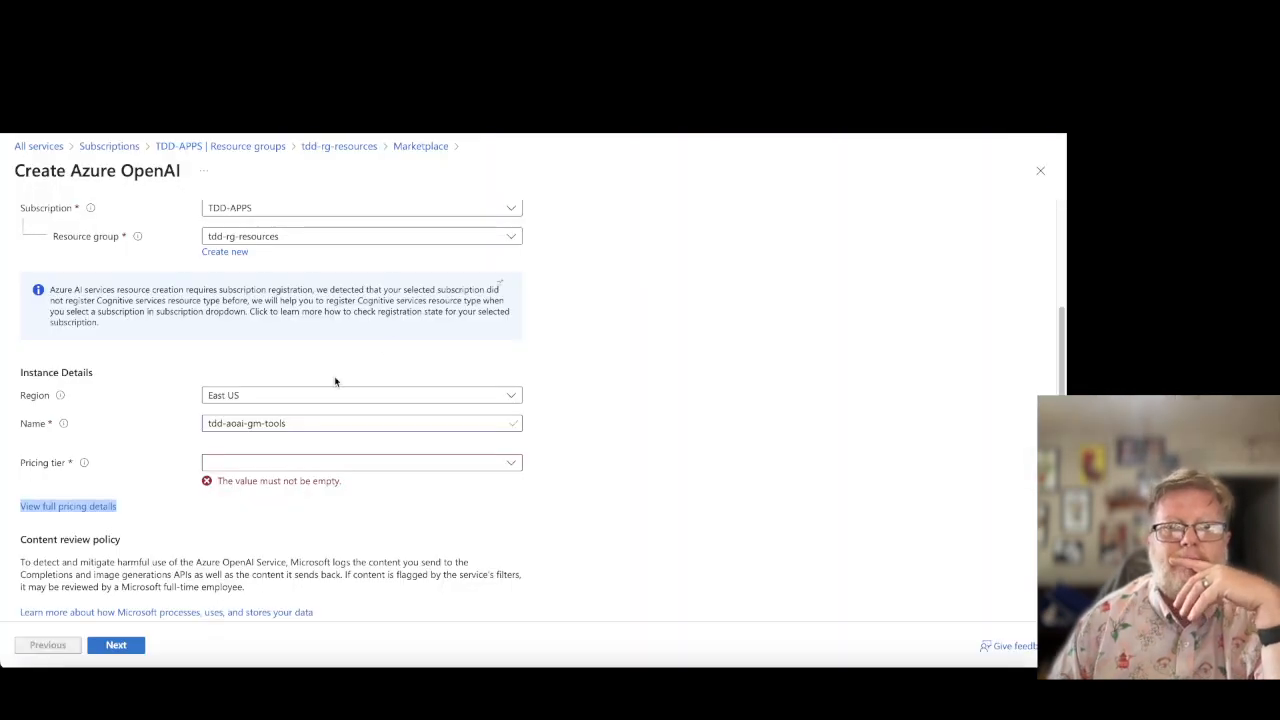
- Set the Azure OpenAI instance's pricing tier to Standard S0 and continue to the network settings
{"action": "mouse_move", "coordinate": [85, 465]}
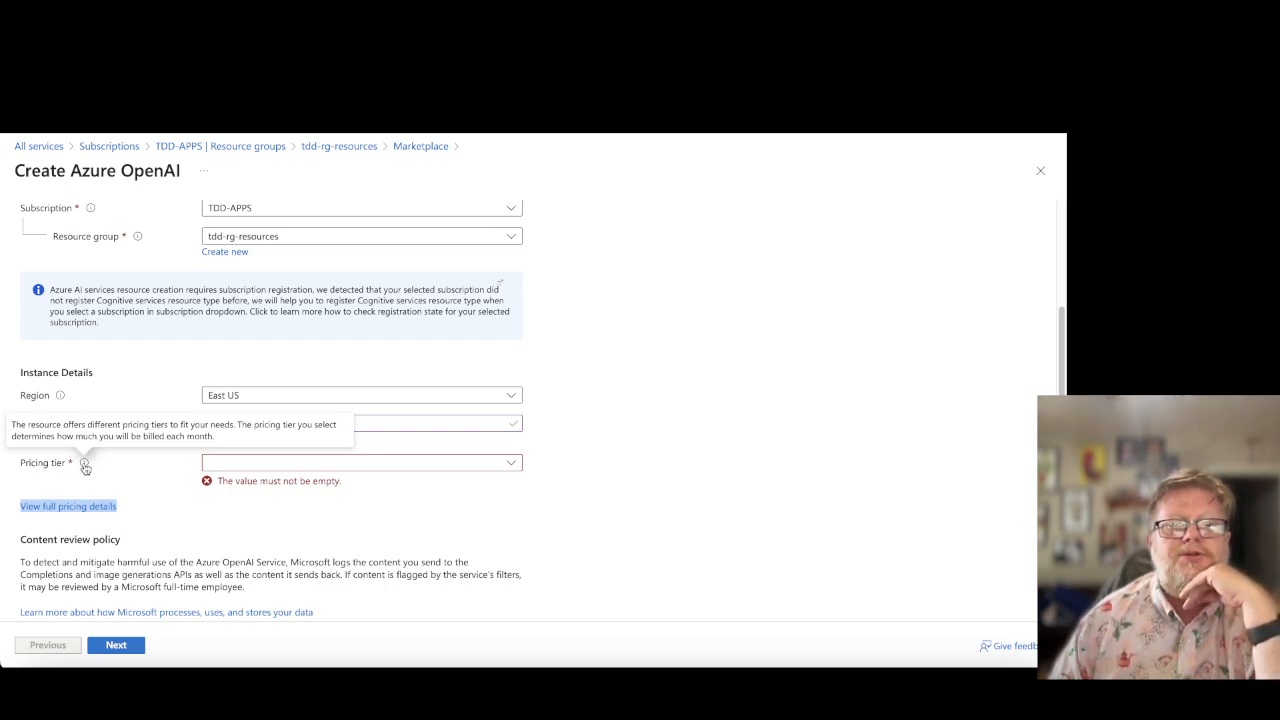
{"action": "left_click", "coordinate": [452, 467]}
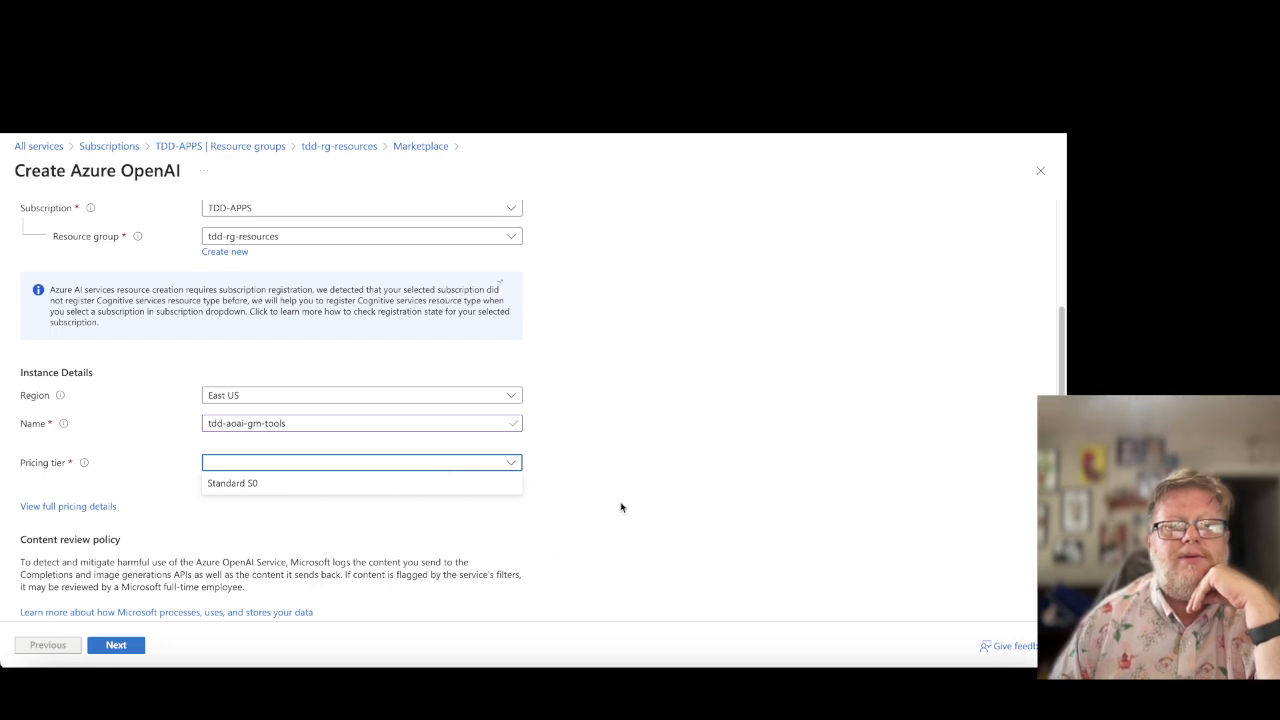
{"action": "scroll", "coordinate": [620, 505], "scroll_direction": "down", "scroll_amount": 1}
{"action": "scroll", "coordinate": [635, 475], "scroll_direction": "down", "scroll_amount": 1}
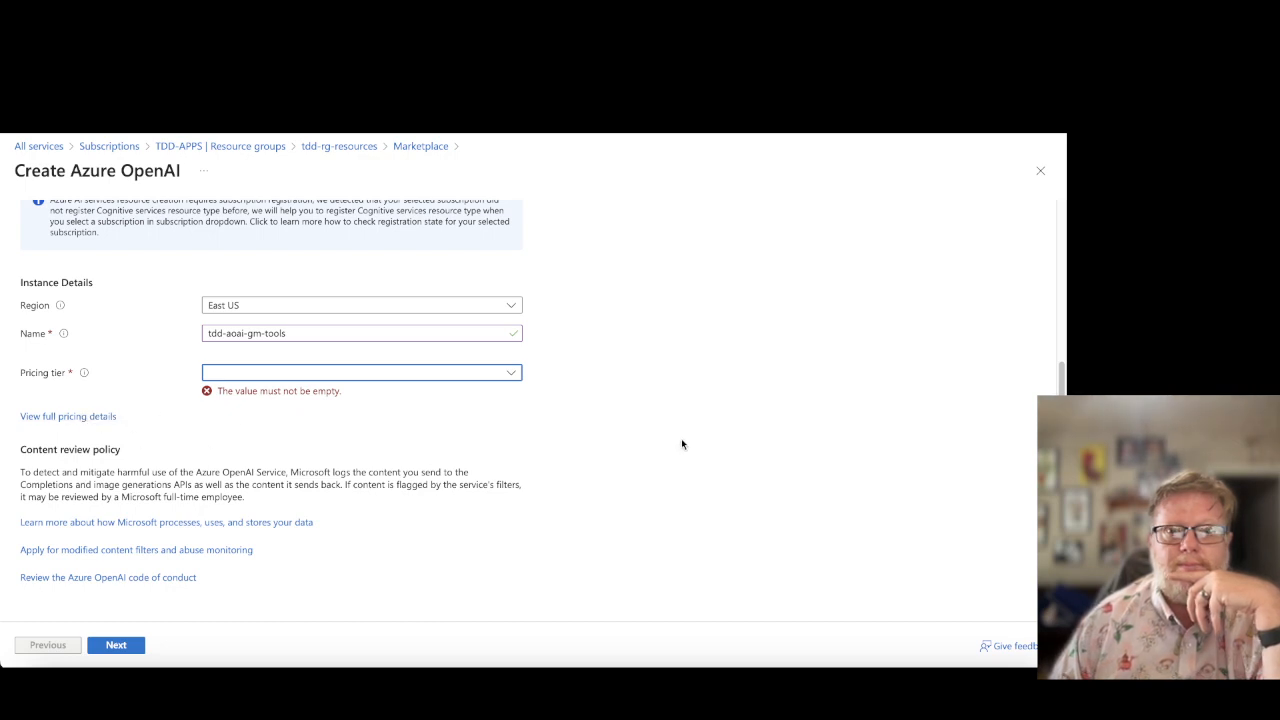
{"action": "left_click", "coordinate": [453, 373]}
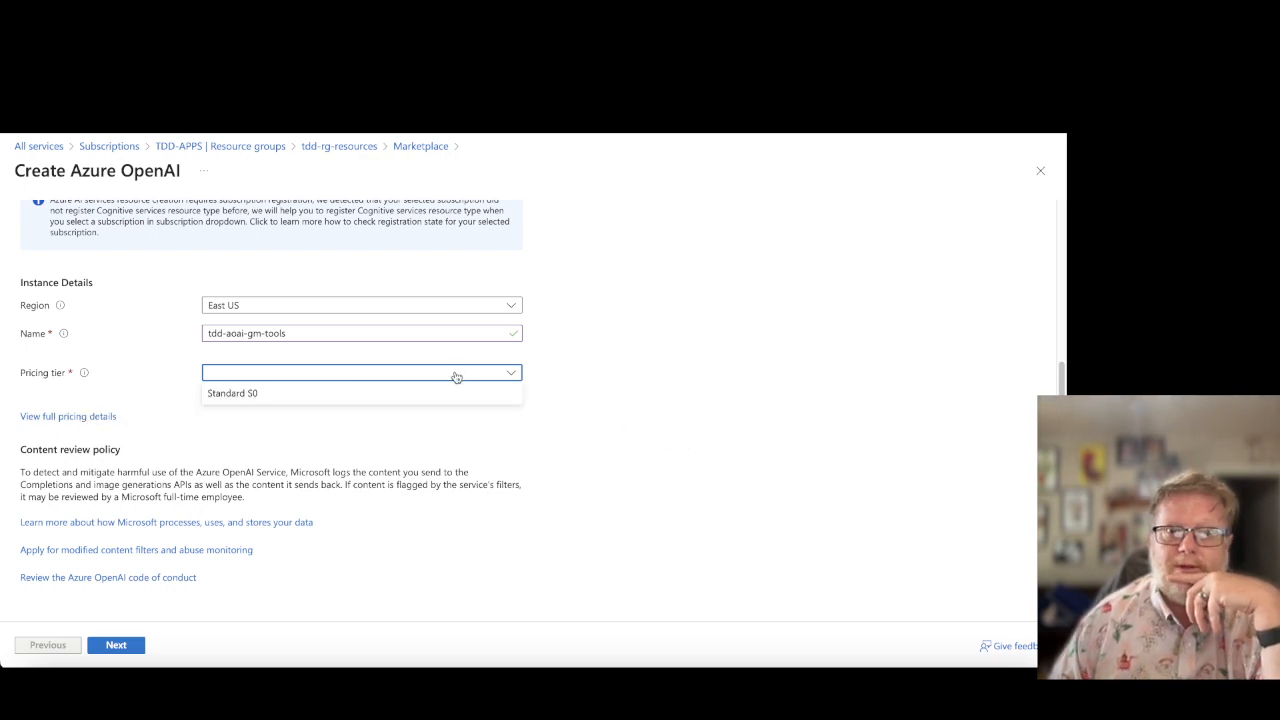
{"action": "left_click", "coordinate": [254, 394]}
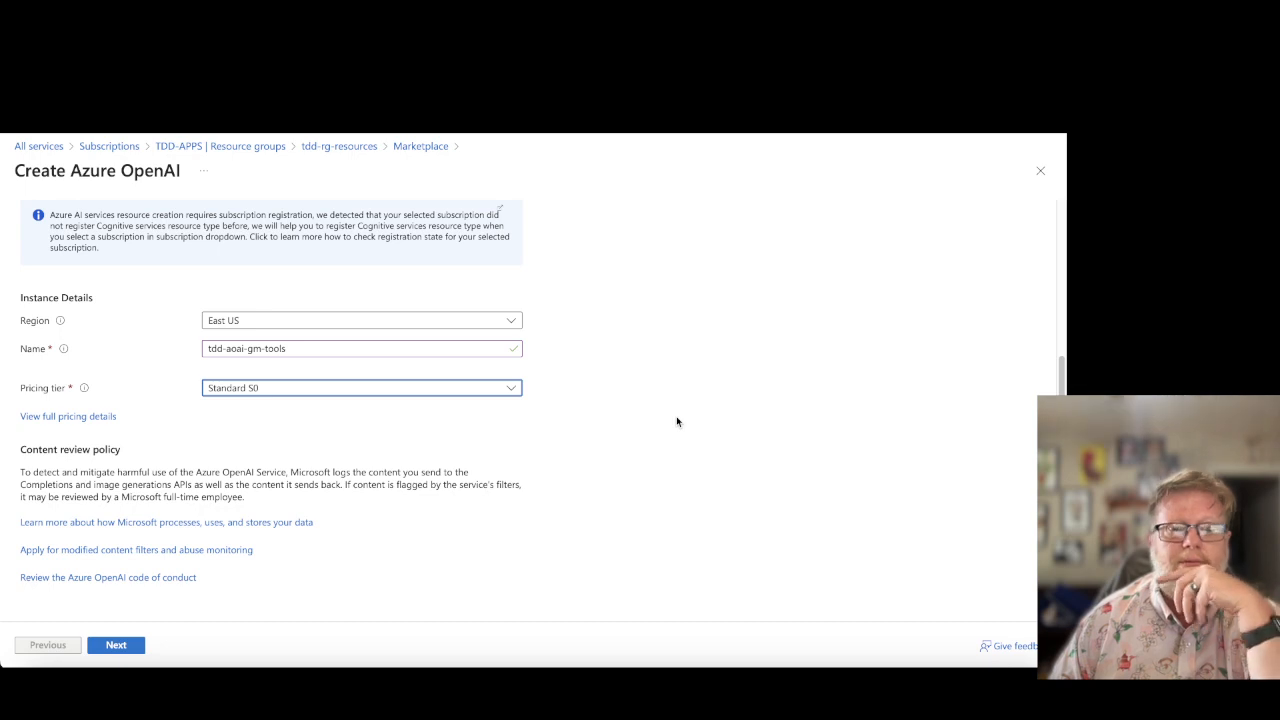
{"action": "left_click", "coordinate": [134, 641]}
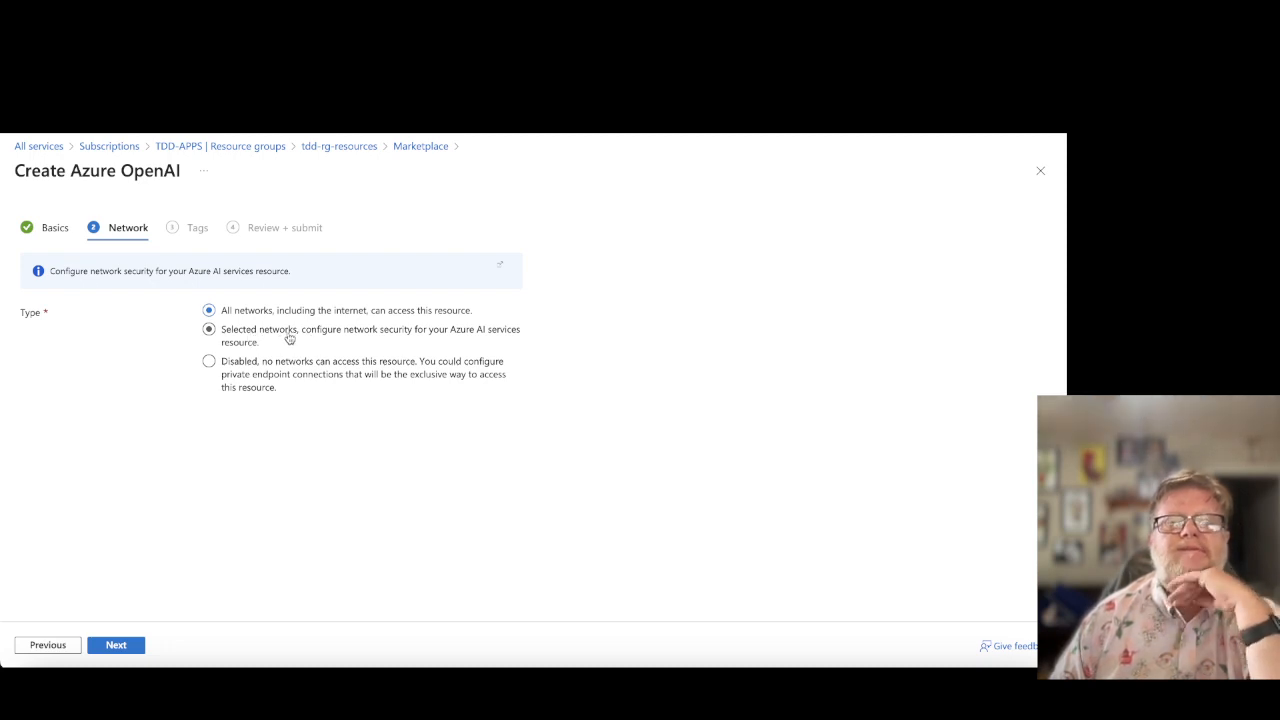
{"action": "left_click", "coordinate": [236, 333]}
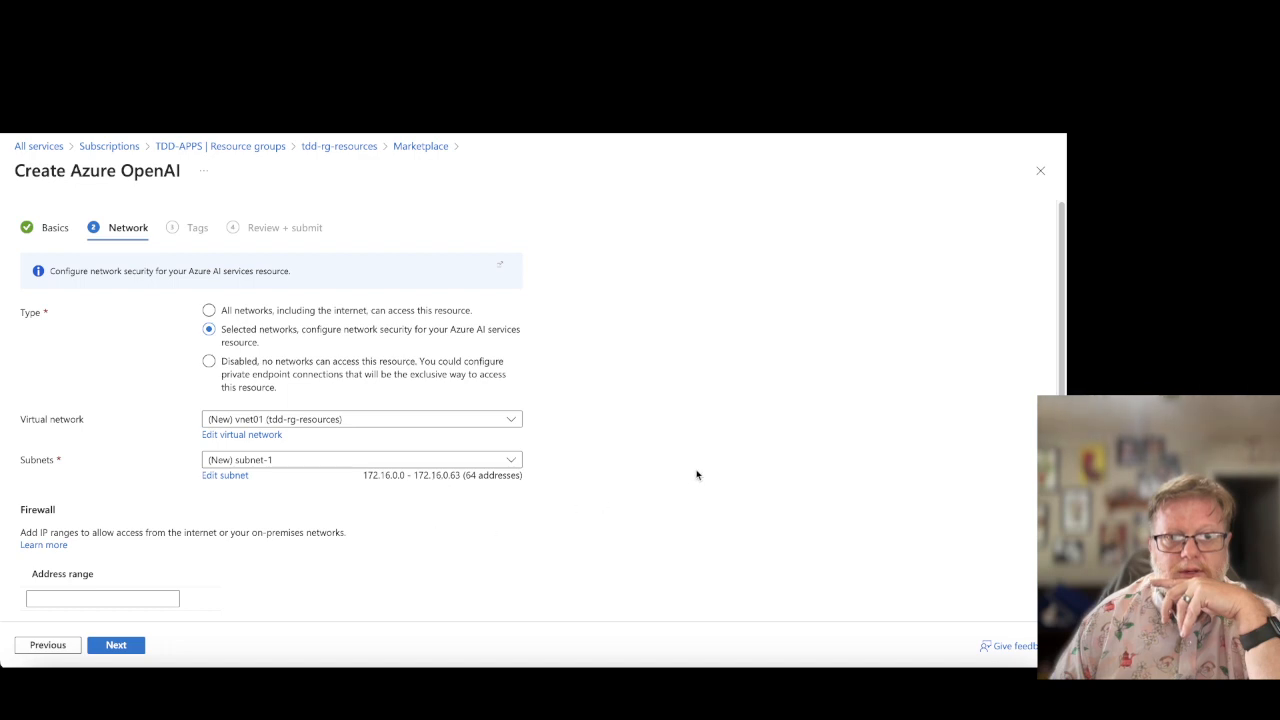
{"action": "scroll", "coordinate": [696, 475], "scroll_direction": "down", "scroll_amount": 1}
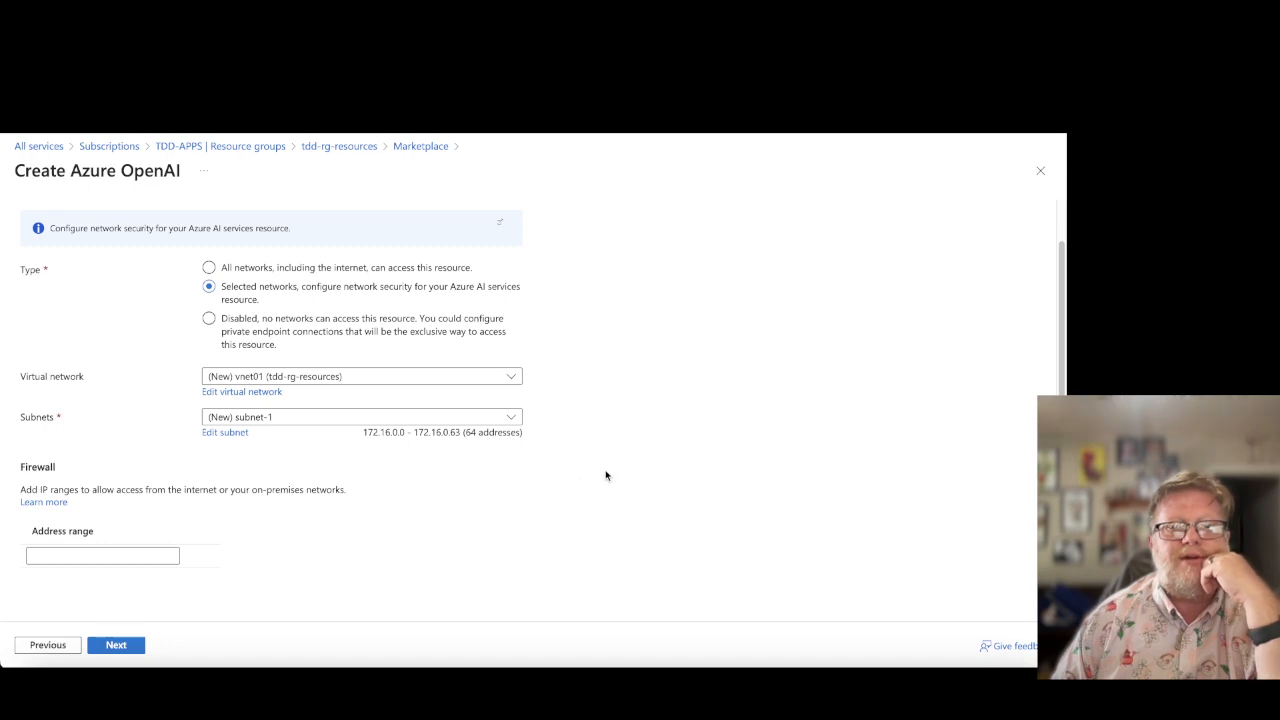
{"action": "scroll", "coordinate": [606, 474], "scroll_direction": "up", "scroll_amount": 1}
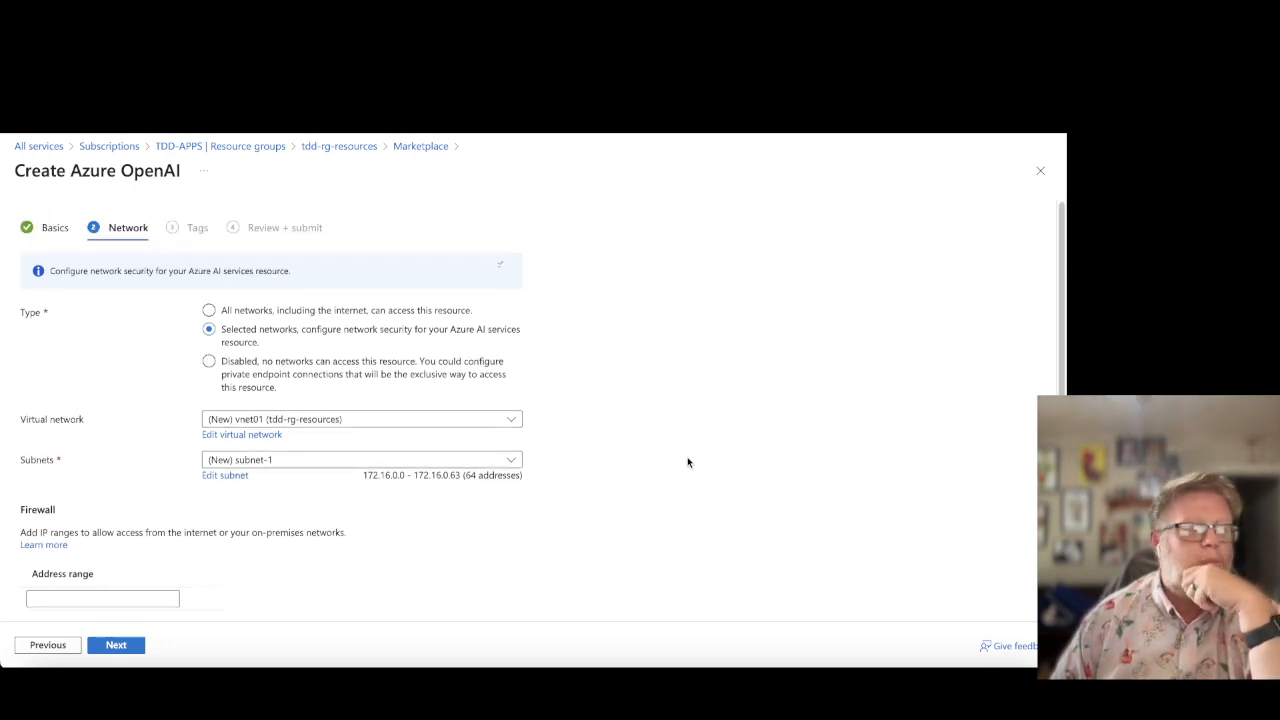
{"action": "scroll", "coordinate": [688, 462], "scroll_direction": "down", "scroll_amount": 1}
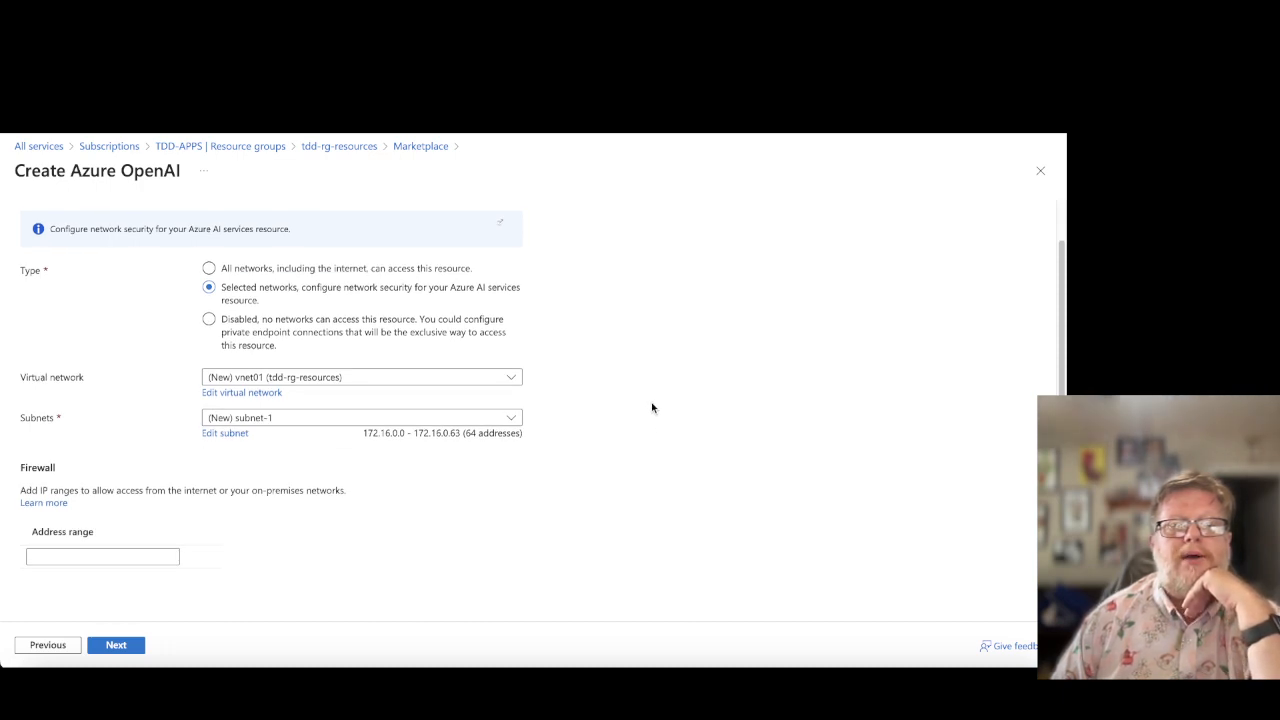
{"action": "scroll", "coordinate": [652, 407], "scroll_direction": "up", "scroll_amount": 1}
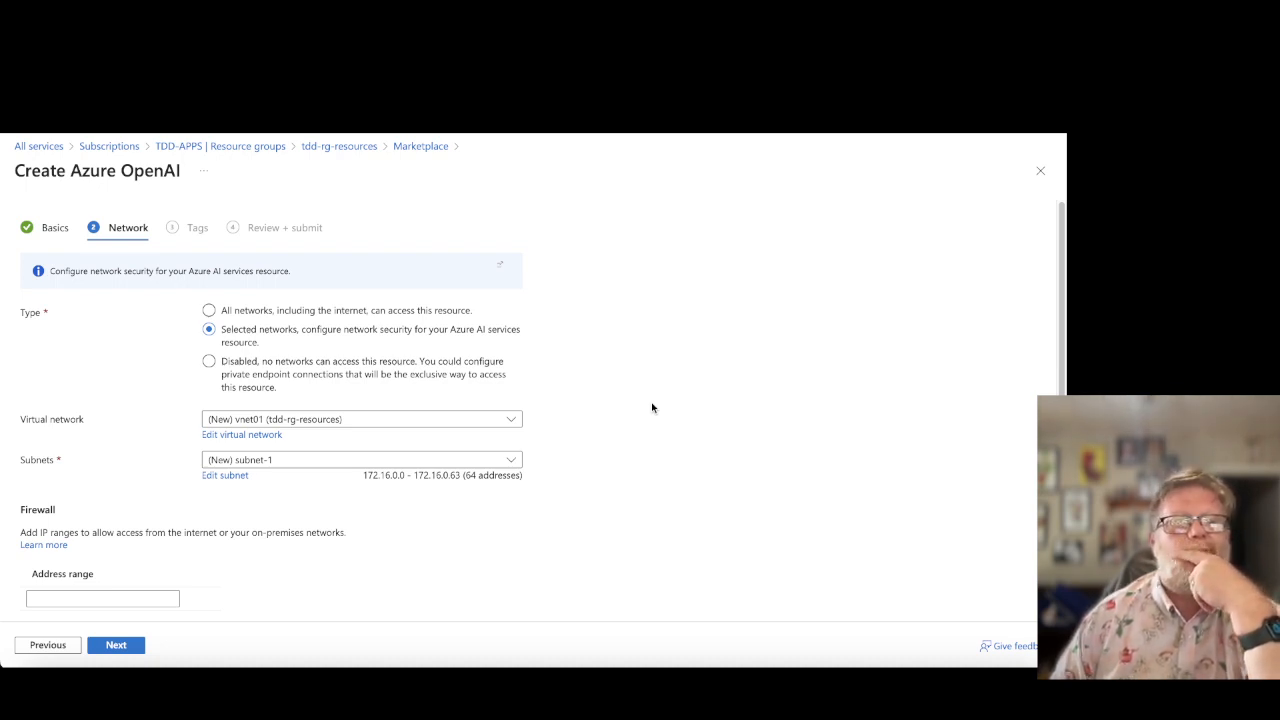
{"action": "left_click", "coordinate": [222, 314]}
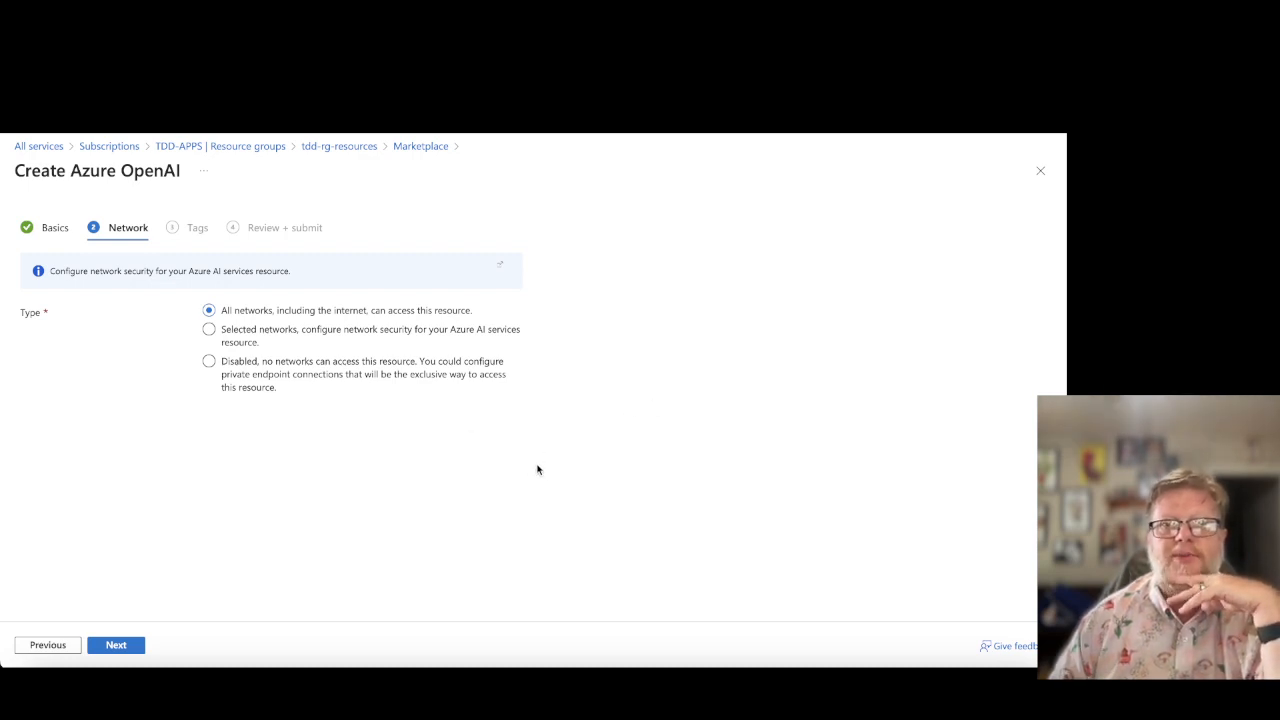
- Add an Exposure tag with the value Public-Temp to the Azure OpenAI instance and continue to the final review
{"action": "left_click", "coordinate": [116, 645]}
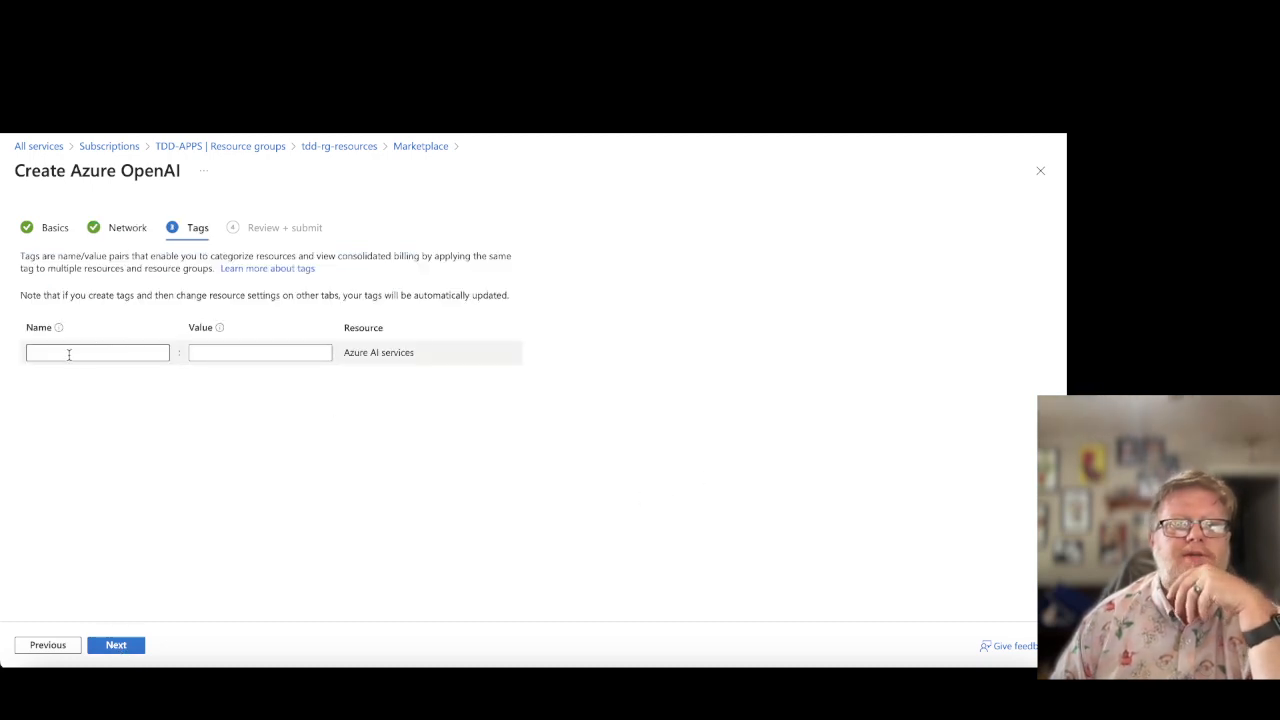
{"action": "left_click", "coordinate": [68, 352]}
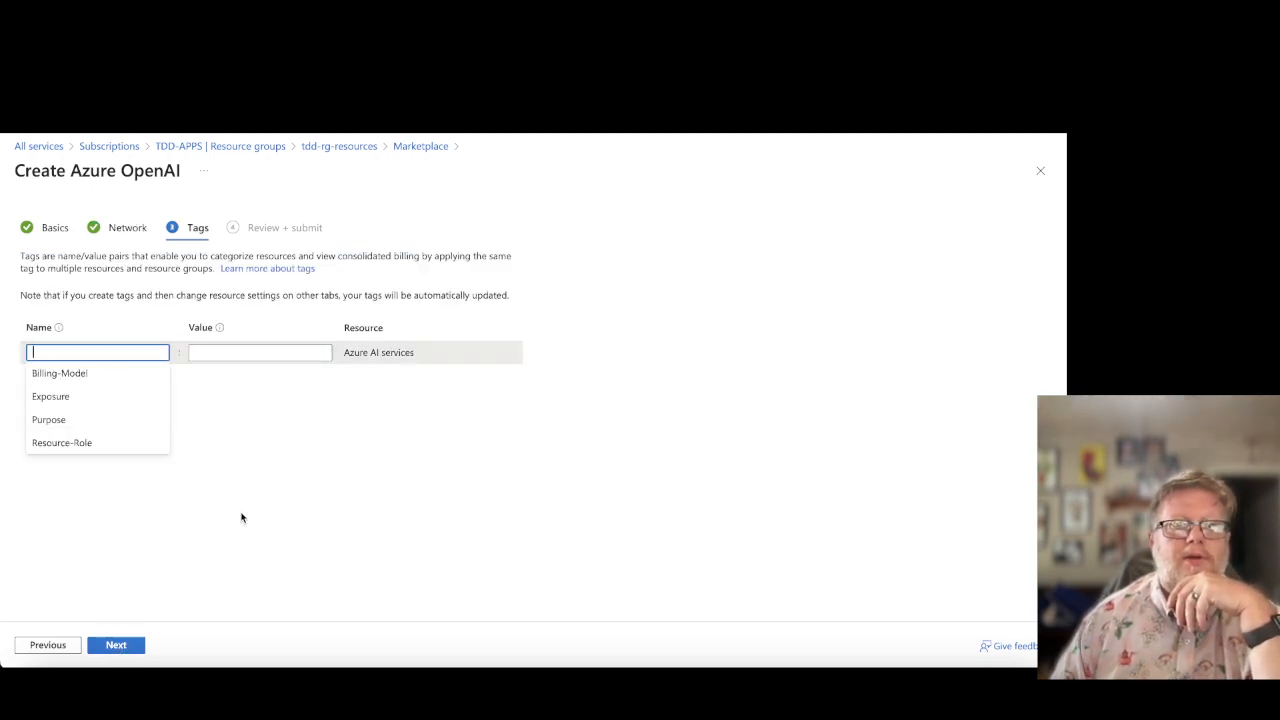
{"action": "left_click", "coordinate": [92, 399]}
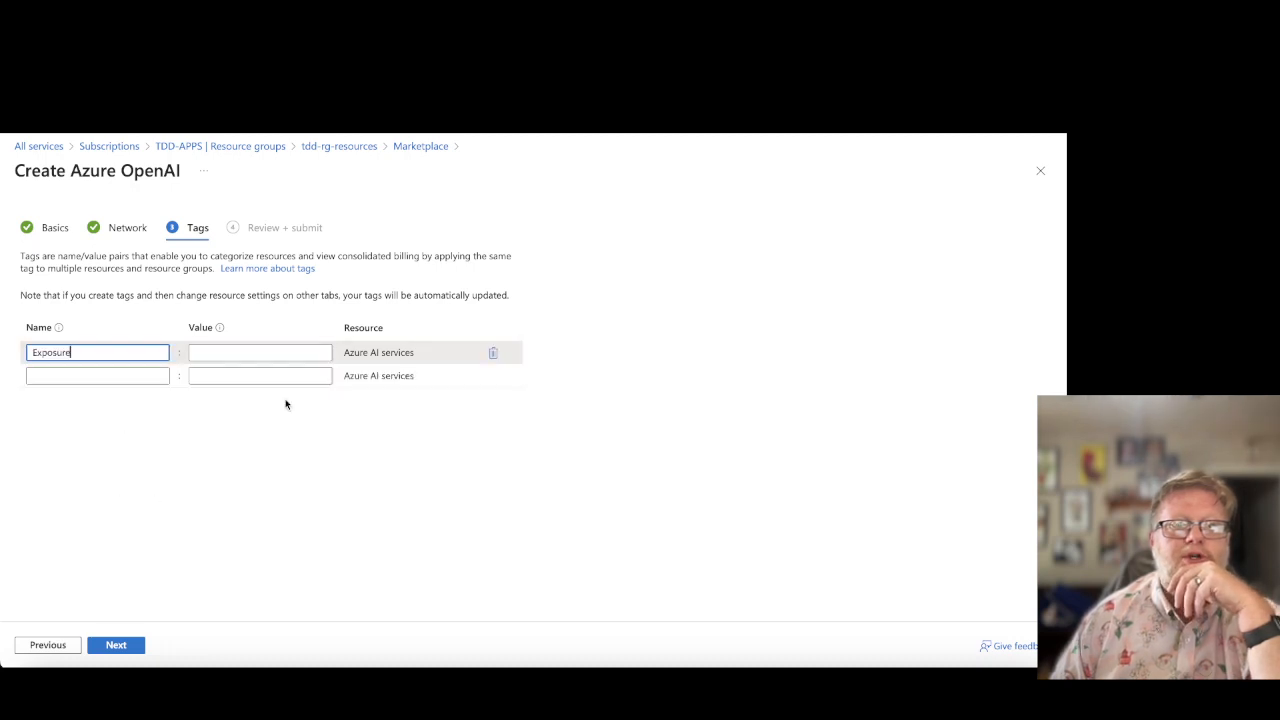
{"action": "left_click", "coordinate": [205, 352]}
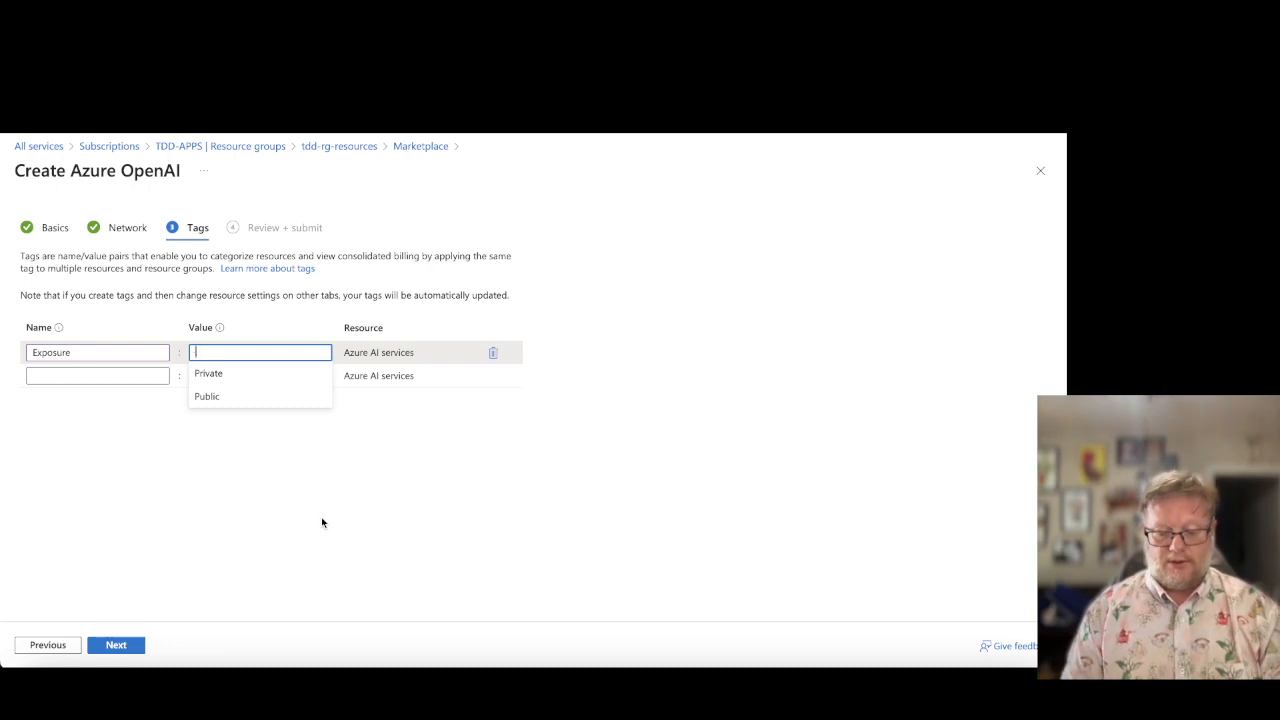
{"action": "type", "text": "Public-Temp"}
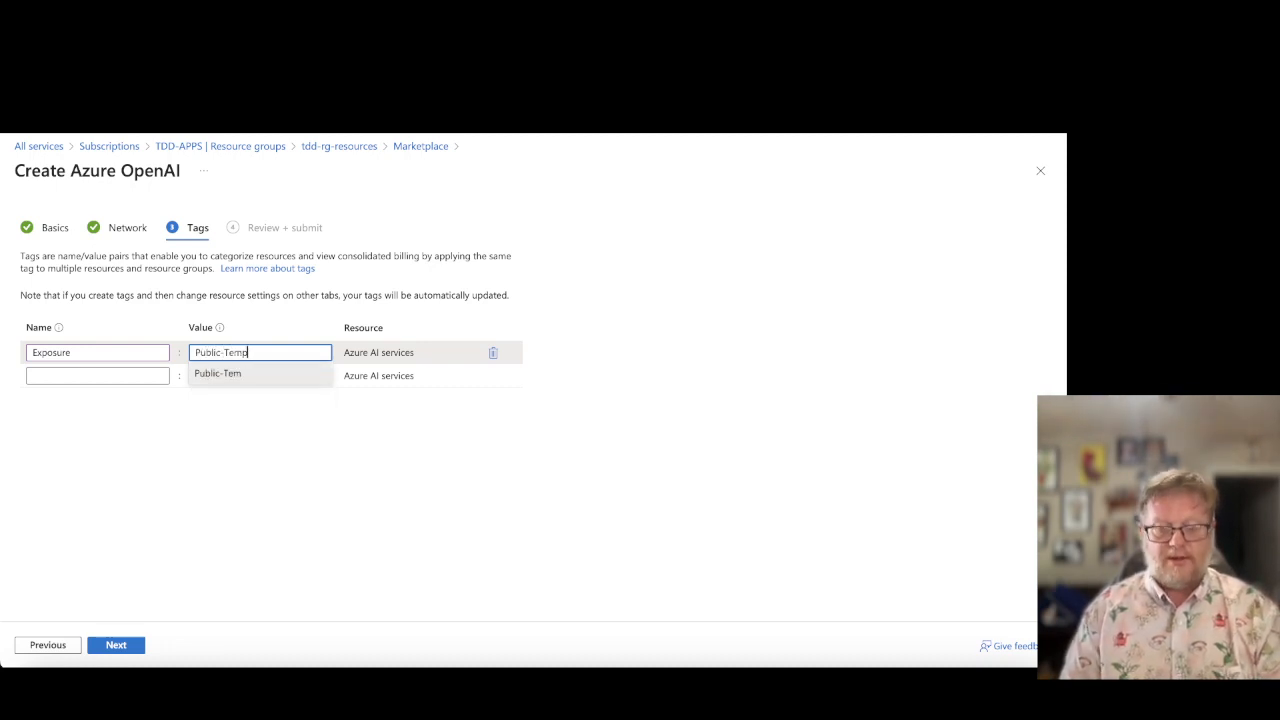
{"action": "key", "text": "Escape"}
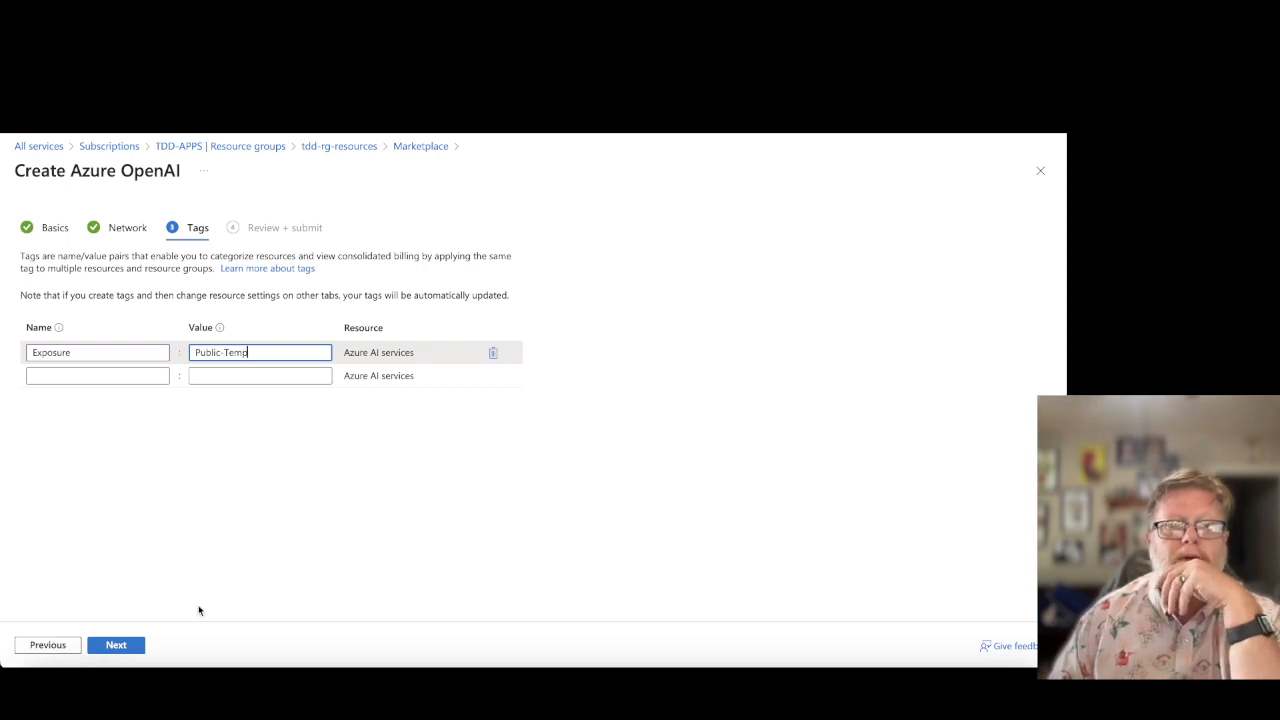
{"action": "left_click", "coordinate": [125, 651]}
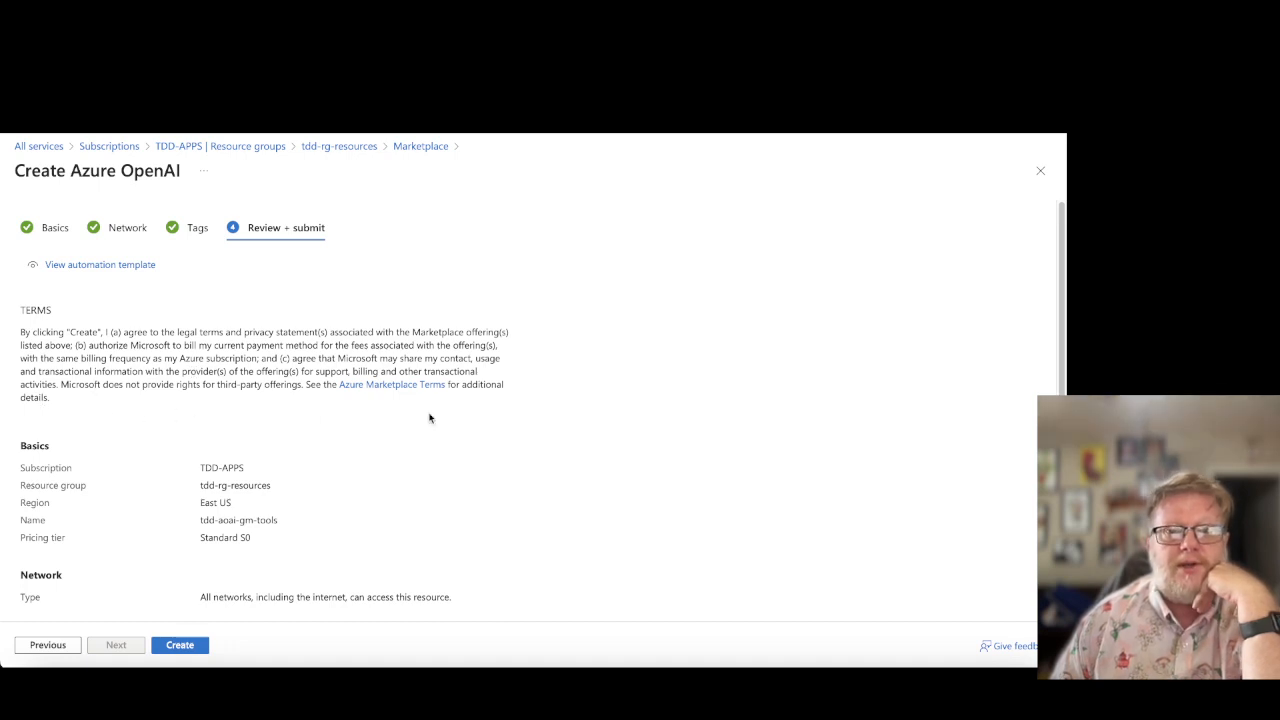
- Review the Azure OpenAI instance's configuration summary and read through the linked Azure Marketplace Terms in a separate tab
{"action": "scroll", "coordinate": [697, 434], "scroll_direction": "down", "scroll_amount": 1}
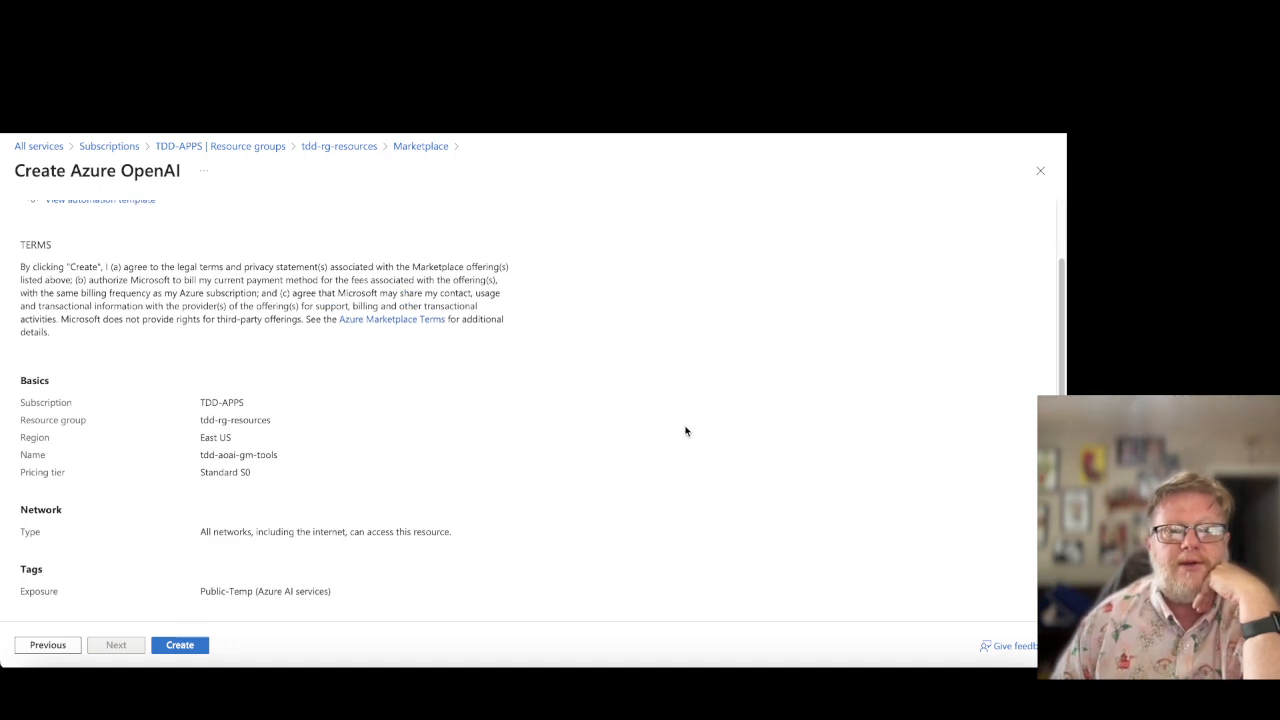
{"action": "scroll", "coordinate": [677, 428], "scroll_direction": "up", "scroll_amount": 1}
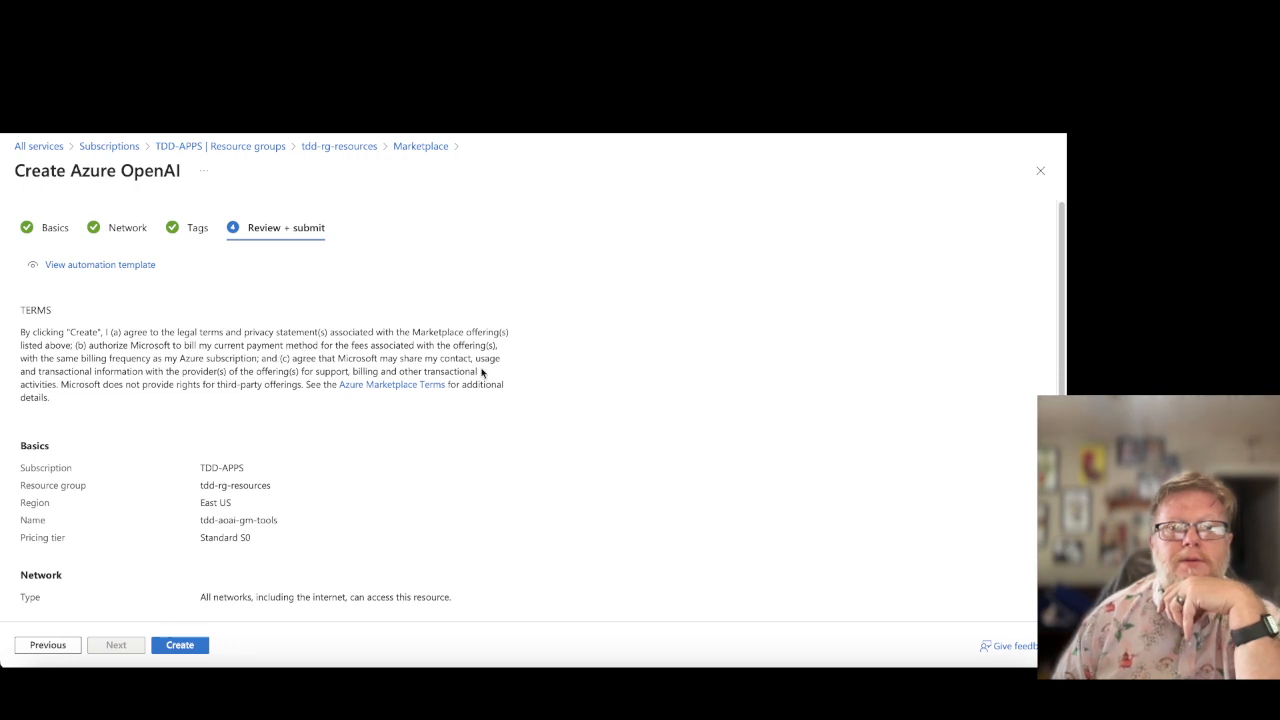
{"action": "right_click", "coordinate": [391, 384]}
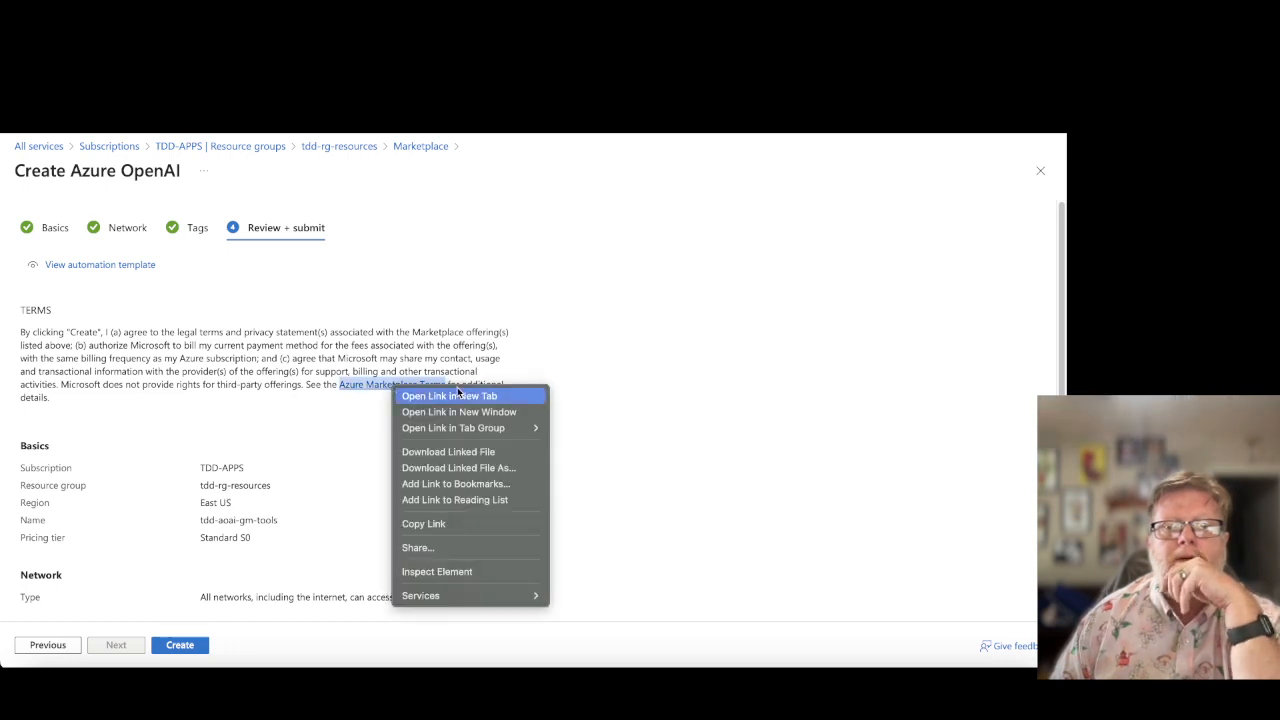
{"action": "left_click", "coordinate": [459, 395]}
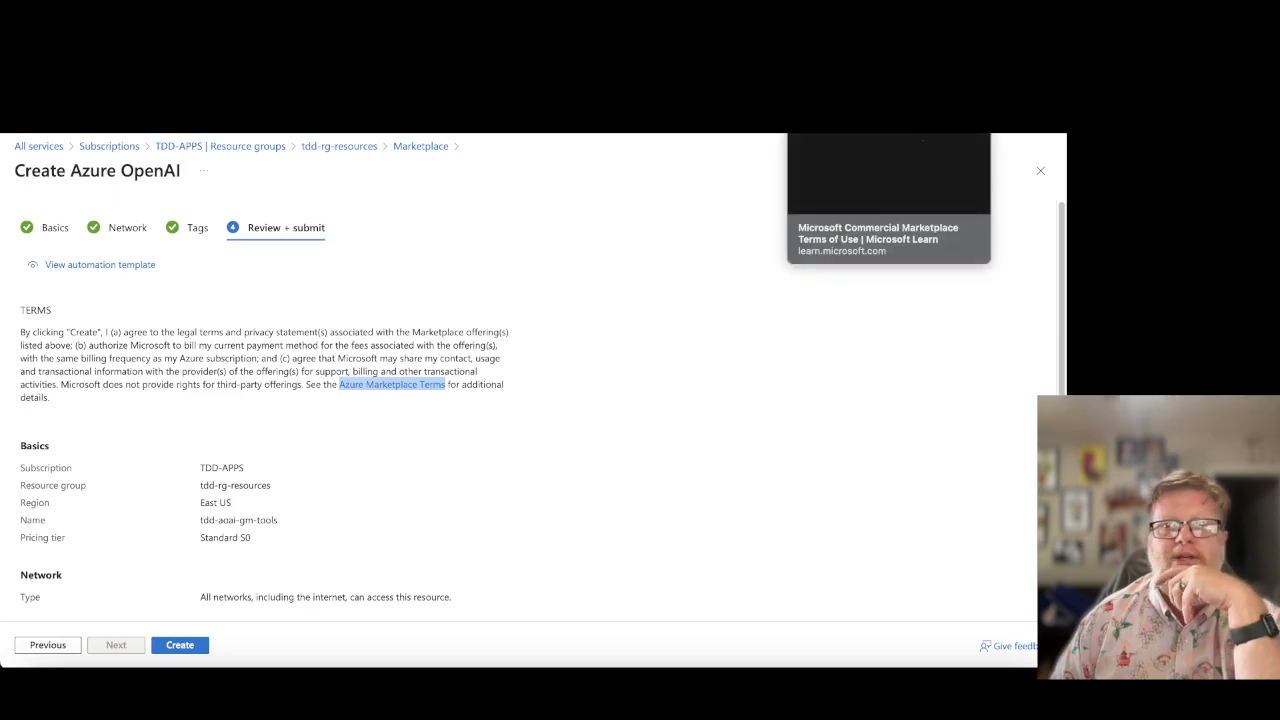
{"action": "left_click", "coordinate": [850, 88]}
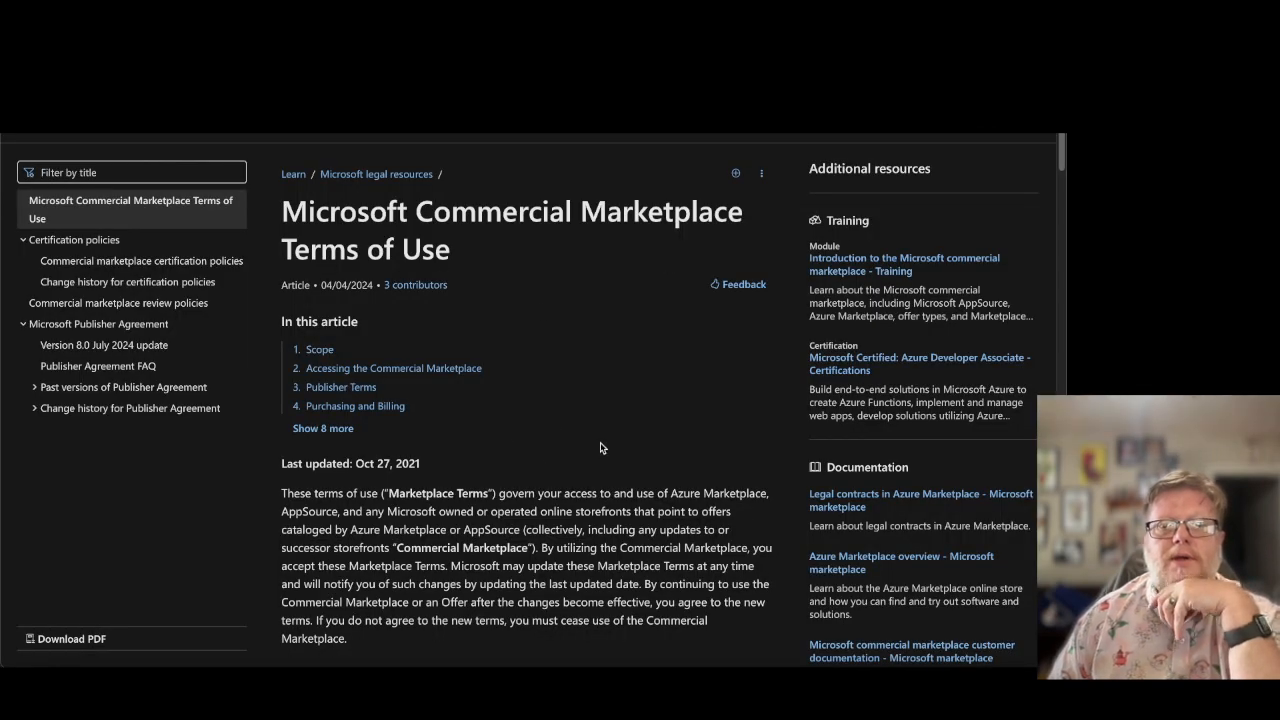
{"action": "scroll", "coordinate": [600, 446], "scroll_direction": "down", "scroll_amount": 5}
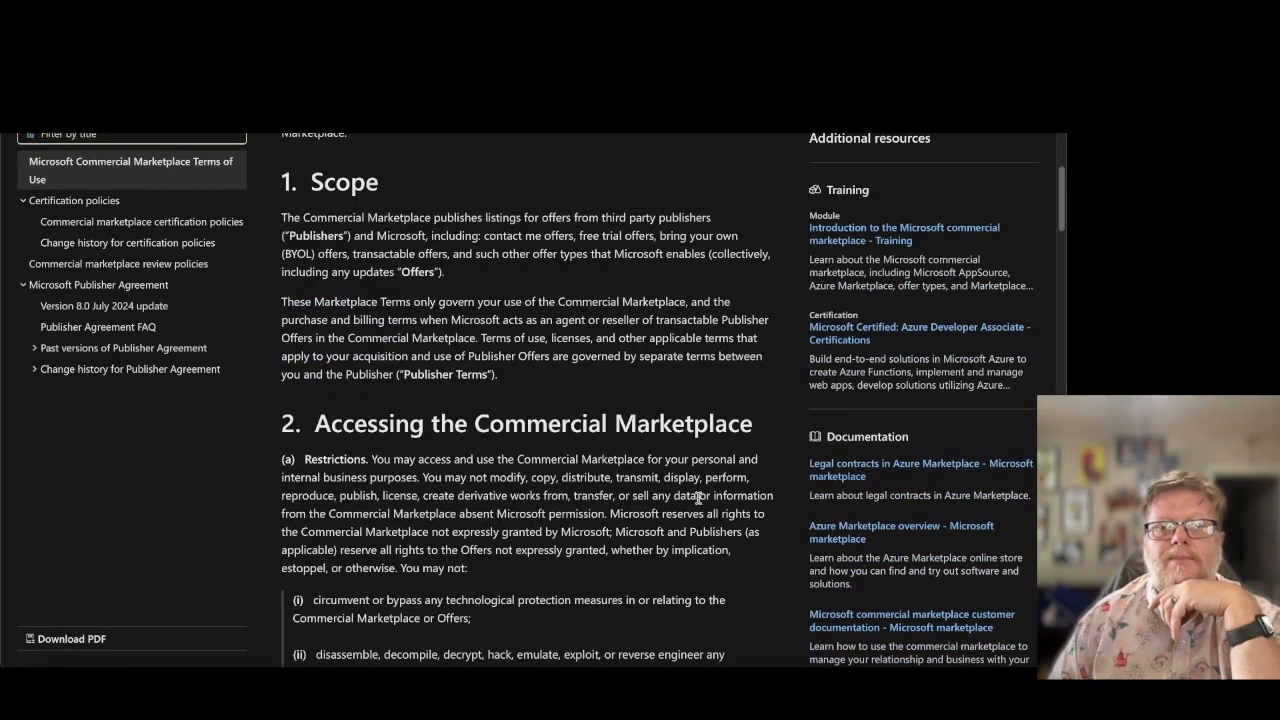
{"action": "scroll", "coordinate": [700, 505], "scroll_direction": "down", "scroll_amount": 5}
{"action": "scroll", "coordinate": [680, 503], "scroll_direction": "up", "scroll_amount": 10}
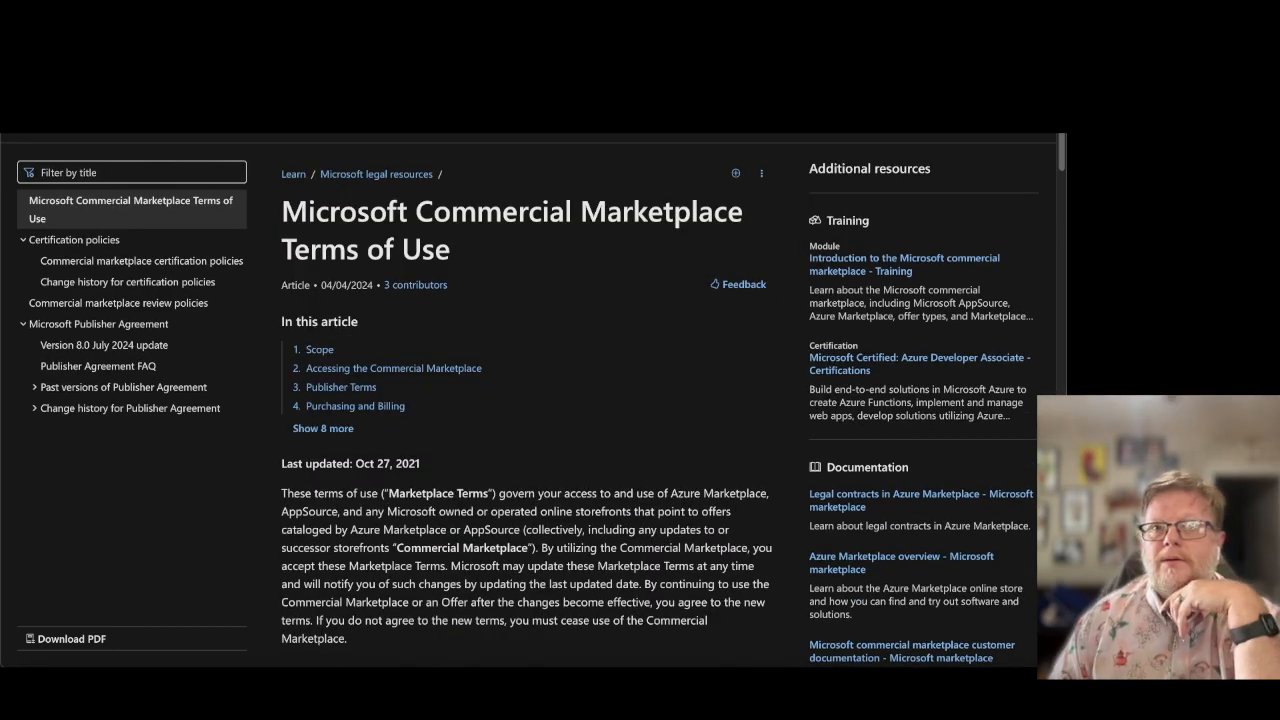
- Search the web for "Azure OpenAI Pricing Tier S0" and look through the results for tier details
{"action": "key", "text": "ctrl+Tab"}
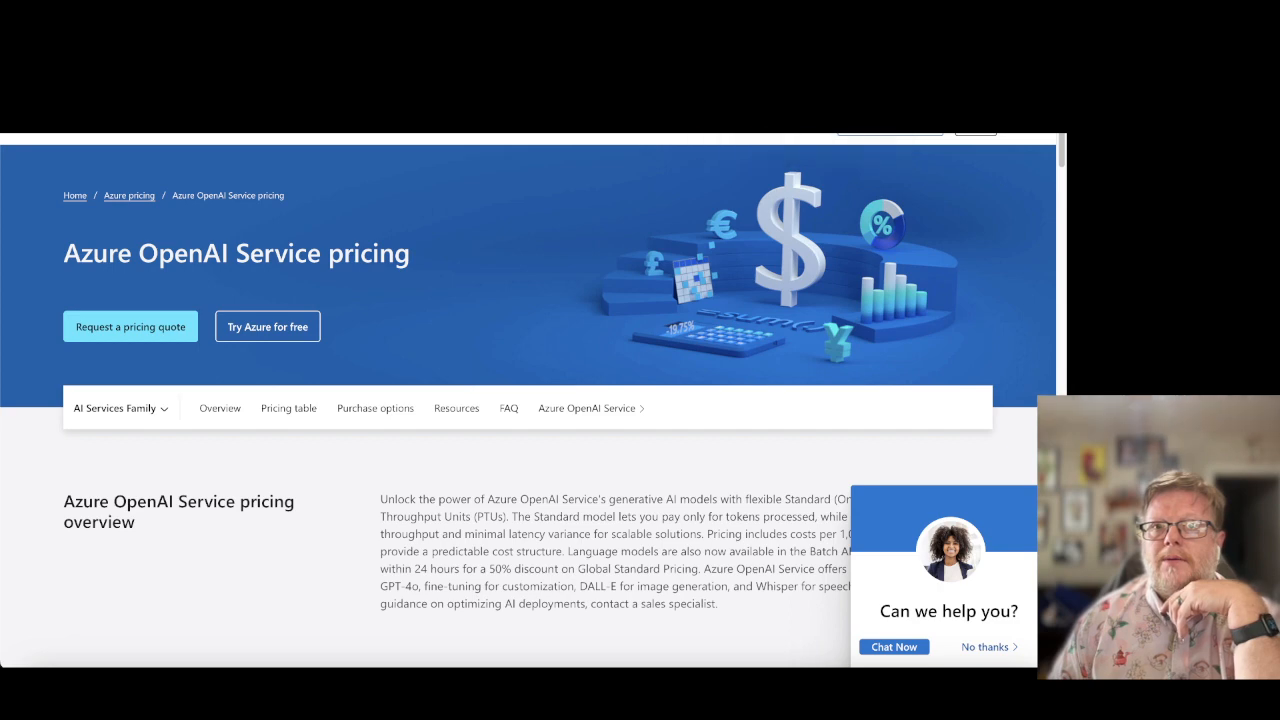
{"action": "key", "text": "super+l"}
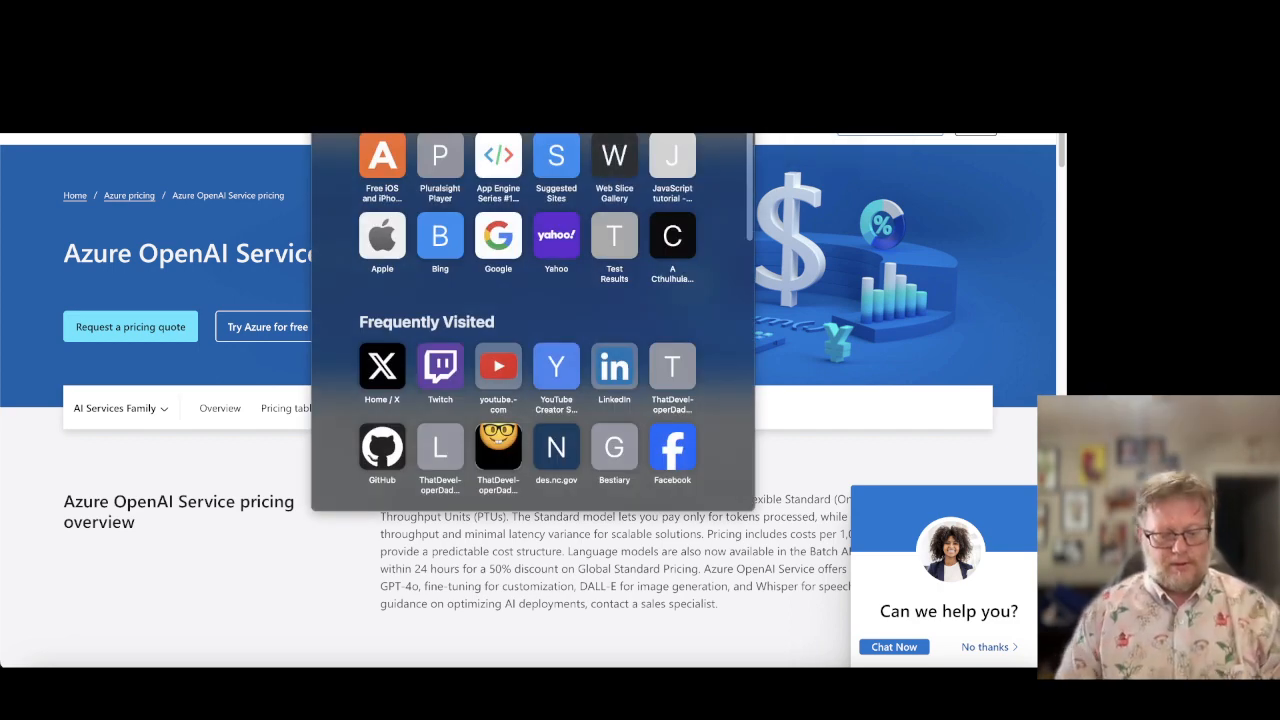
{"action": "type", "text": "Azure Ope"}
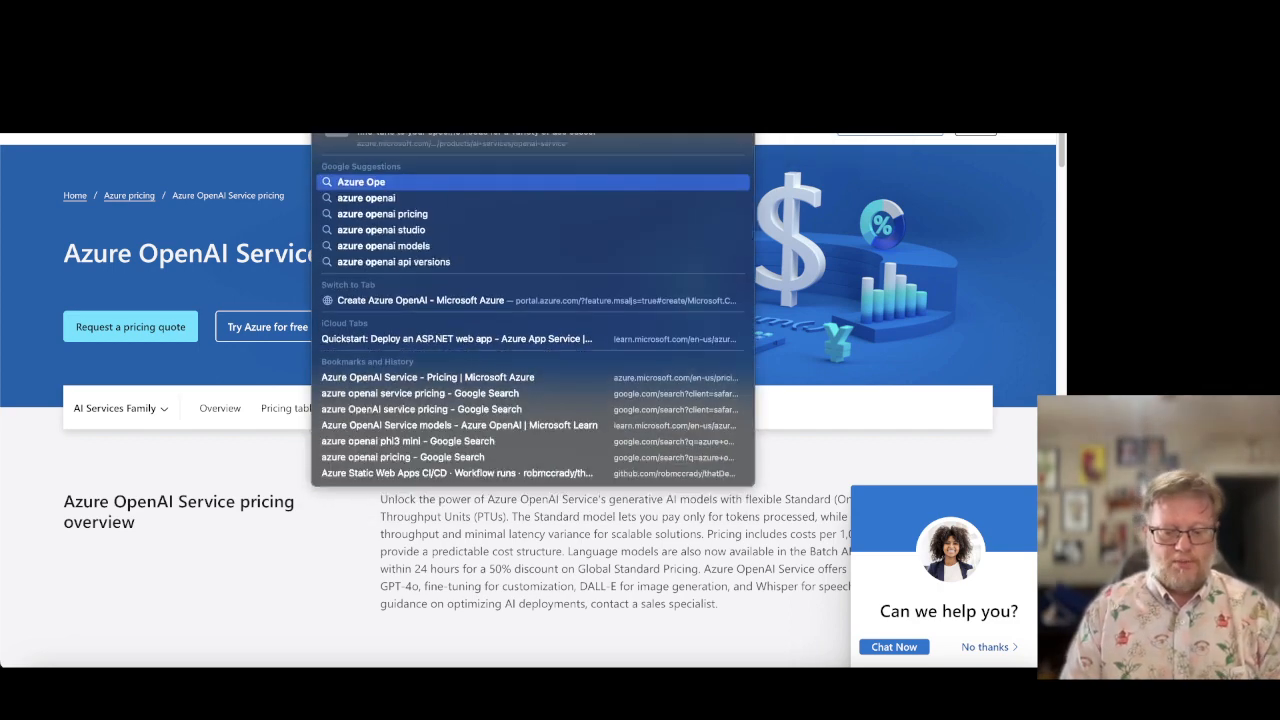
{"action": "type", "text": "nAI"}
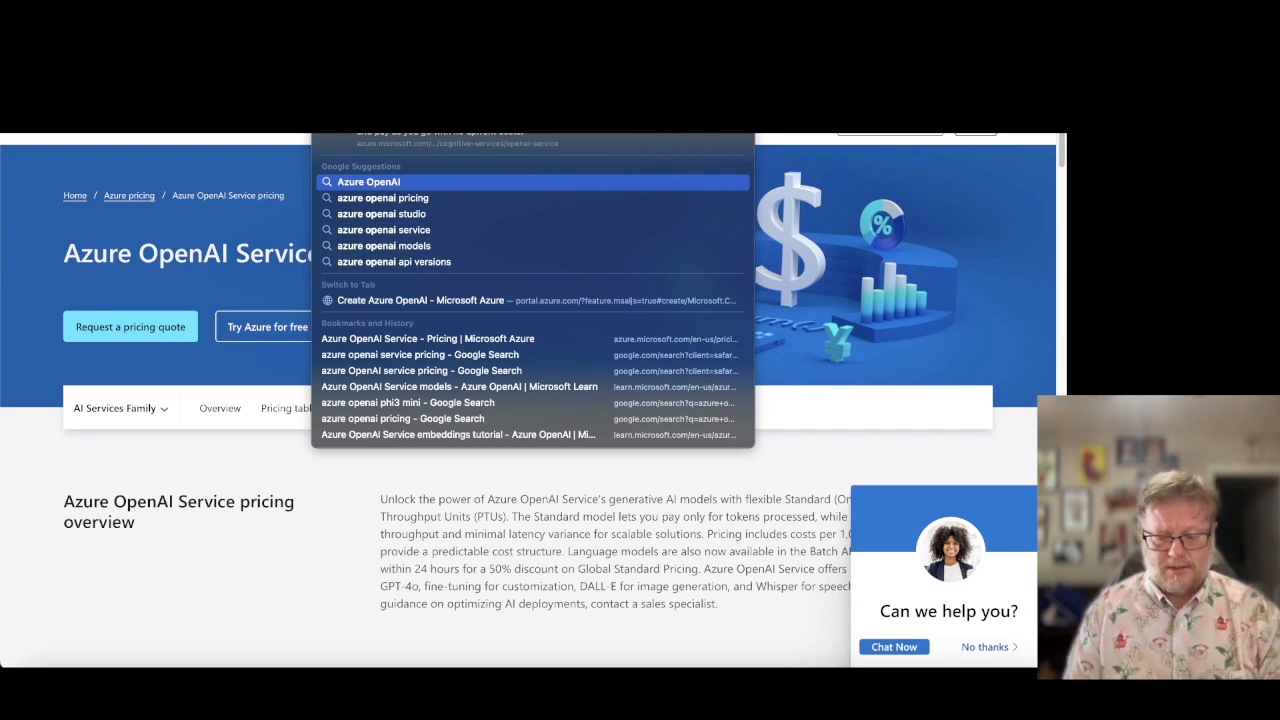
{"action": "type", "text": " Pricing T"}
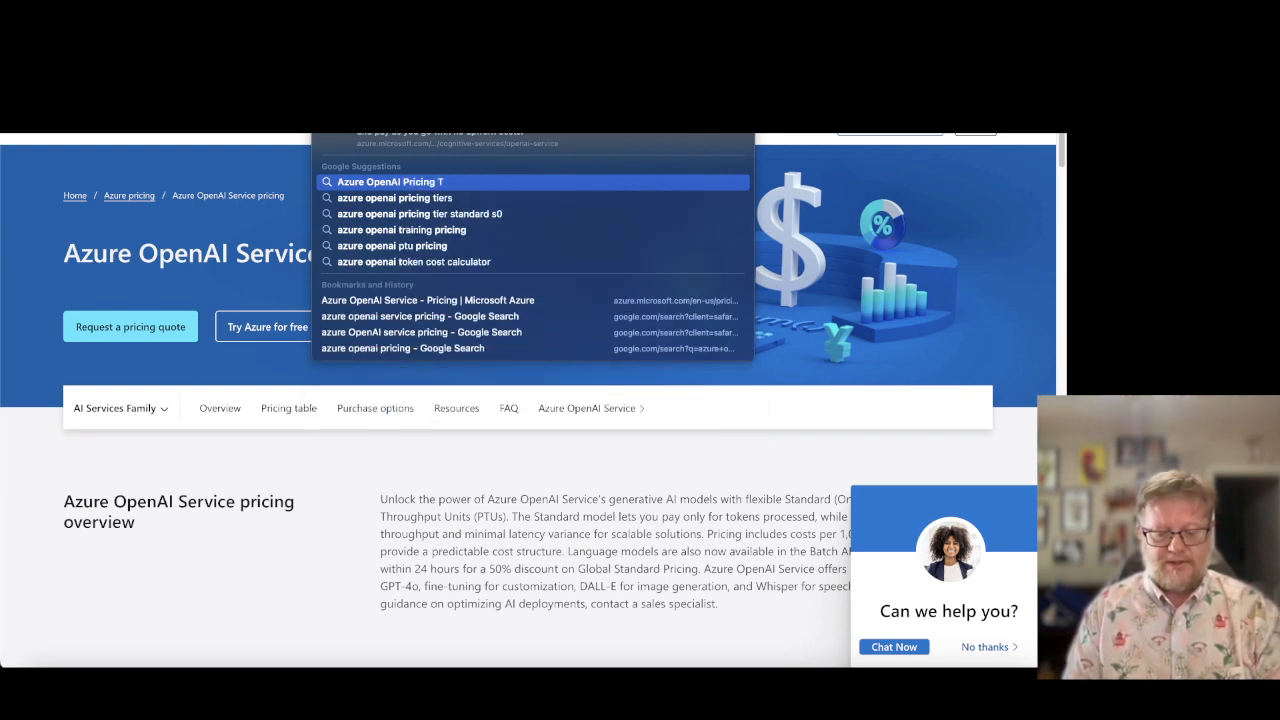
{"action": "type", "text": "ier S"}
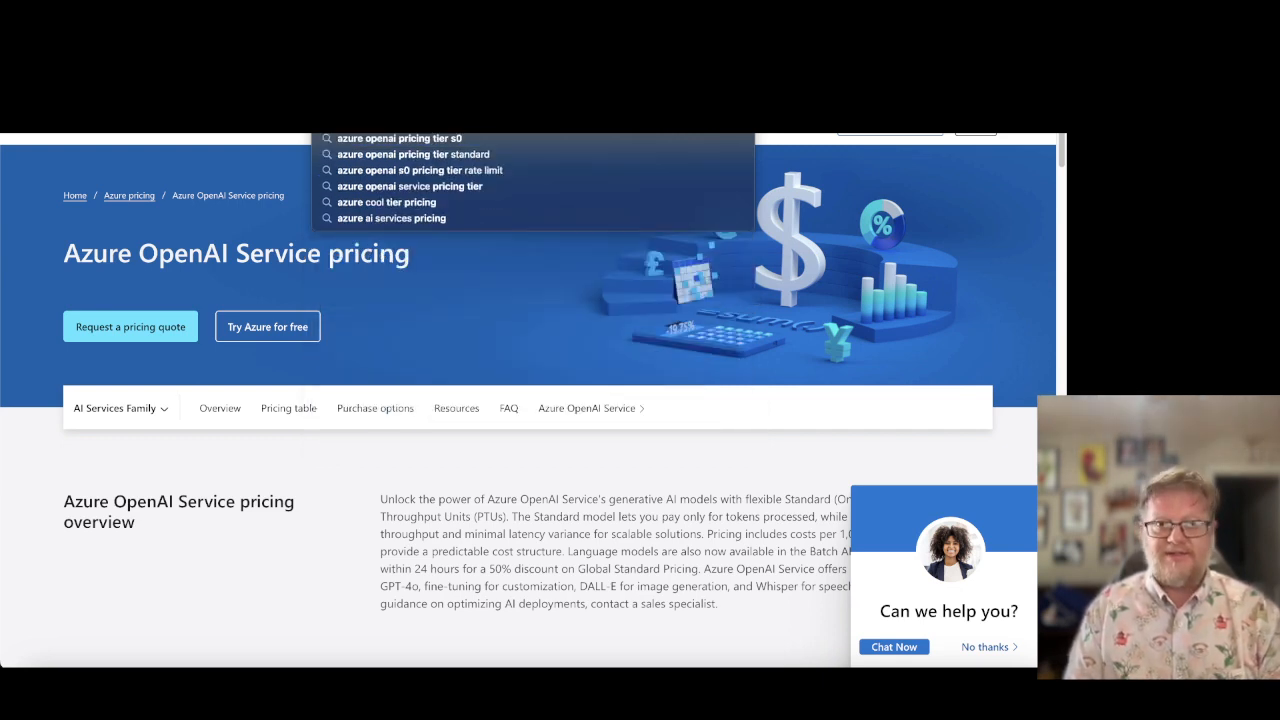
{"action": "type", "text": "0"}
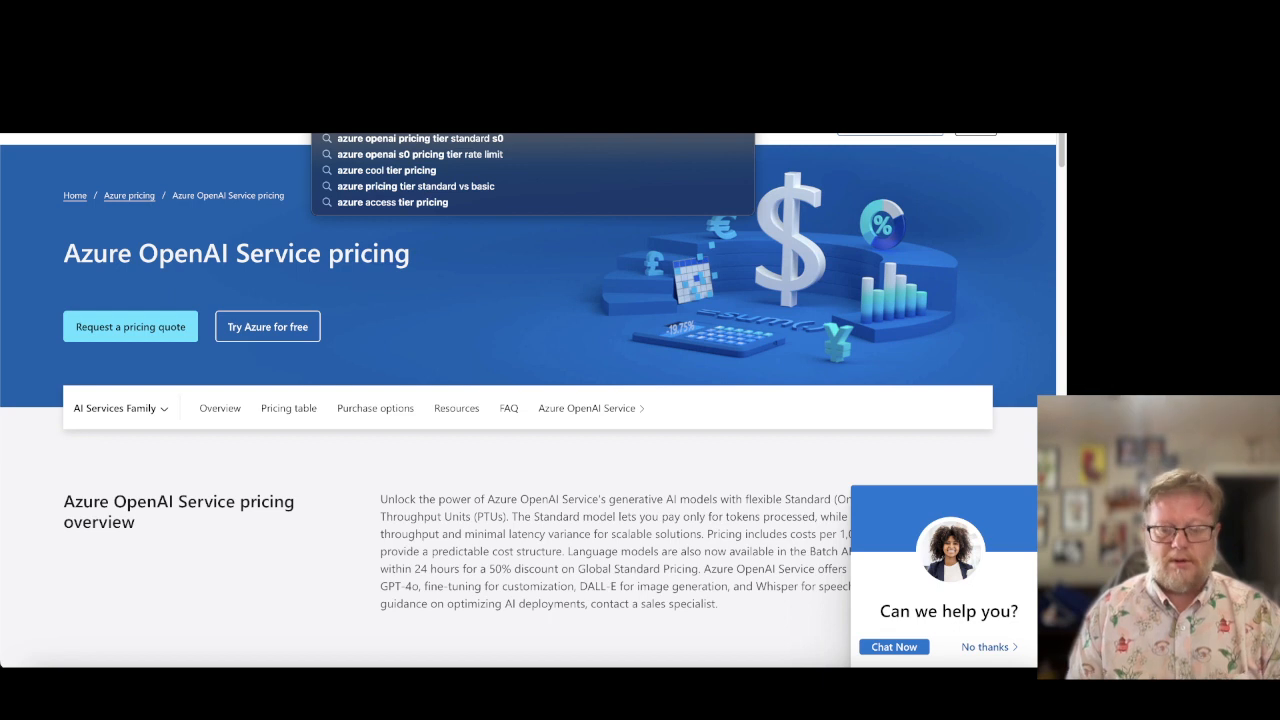
{"action": "key", "text": "Return"}
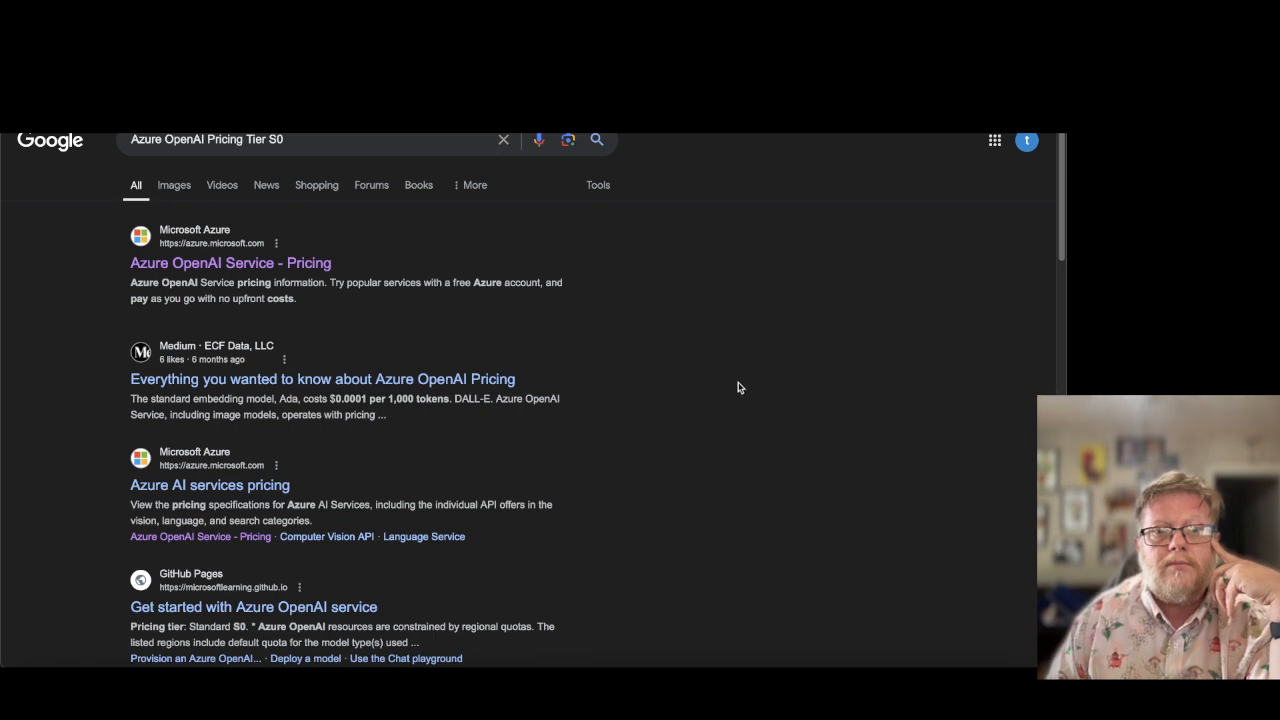
{"action": "scroll", "coordinate": [739, 386], "scroll_direction": "down", "scroll_amount": 1}
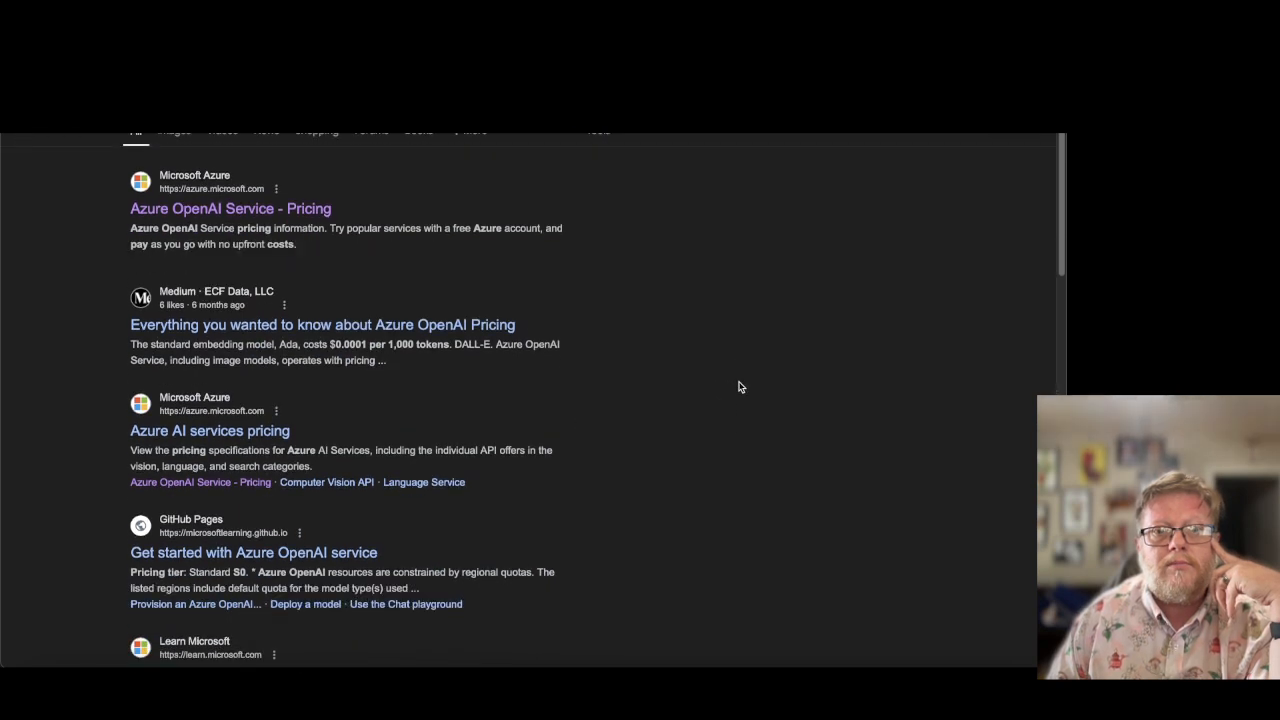
{"action": "scroll", "coordinate": [739, 386], "scroll_direction": "up", "scroll_amount": 1}
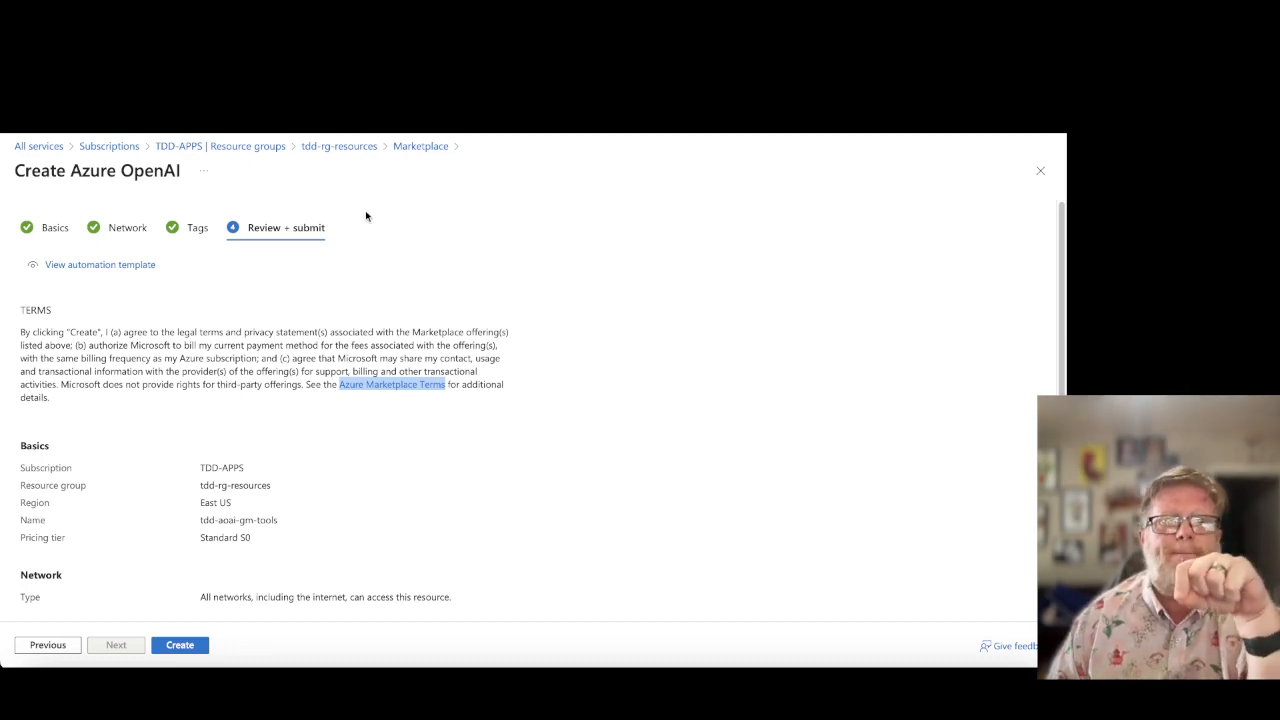
- Leave the Azure OpenAI creation form for the tdd-rg-resources resource group and examine its access control options
{"action": "left_click", "coordinate": [339, 146]}
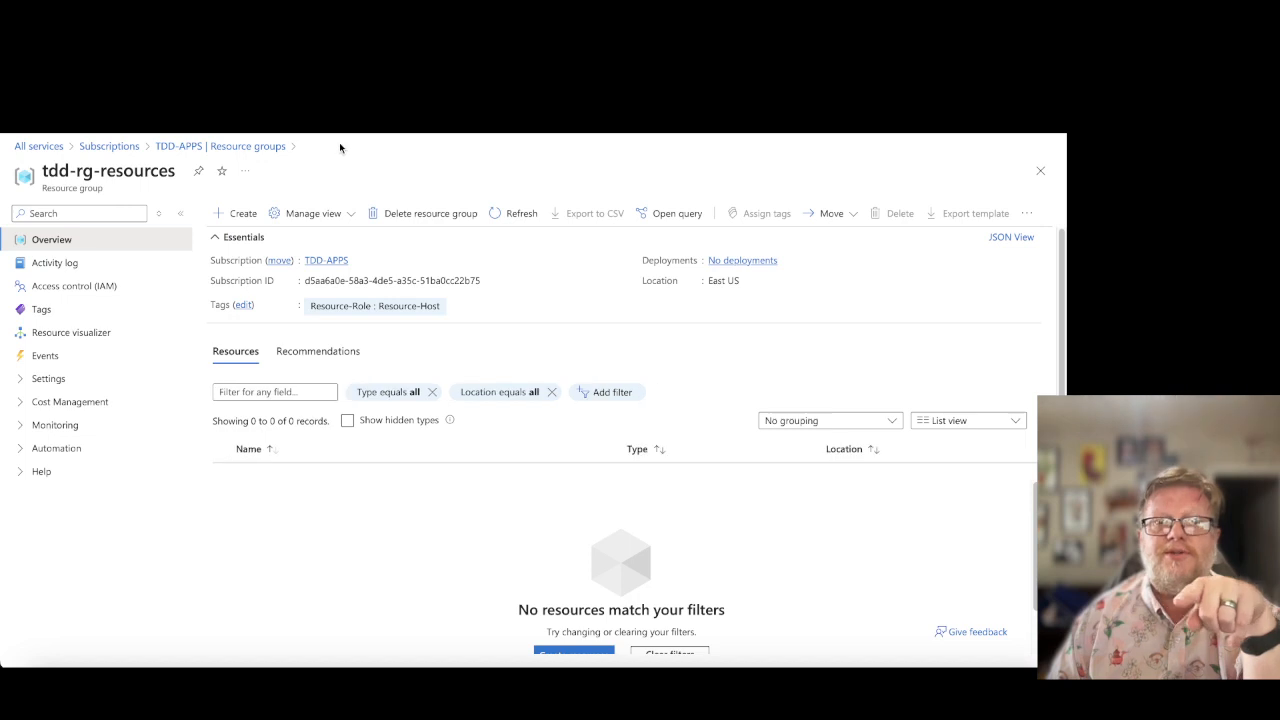
{"action": "left_click", "coordinate": [70, 289]}
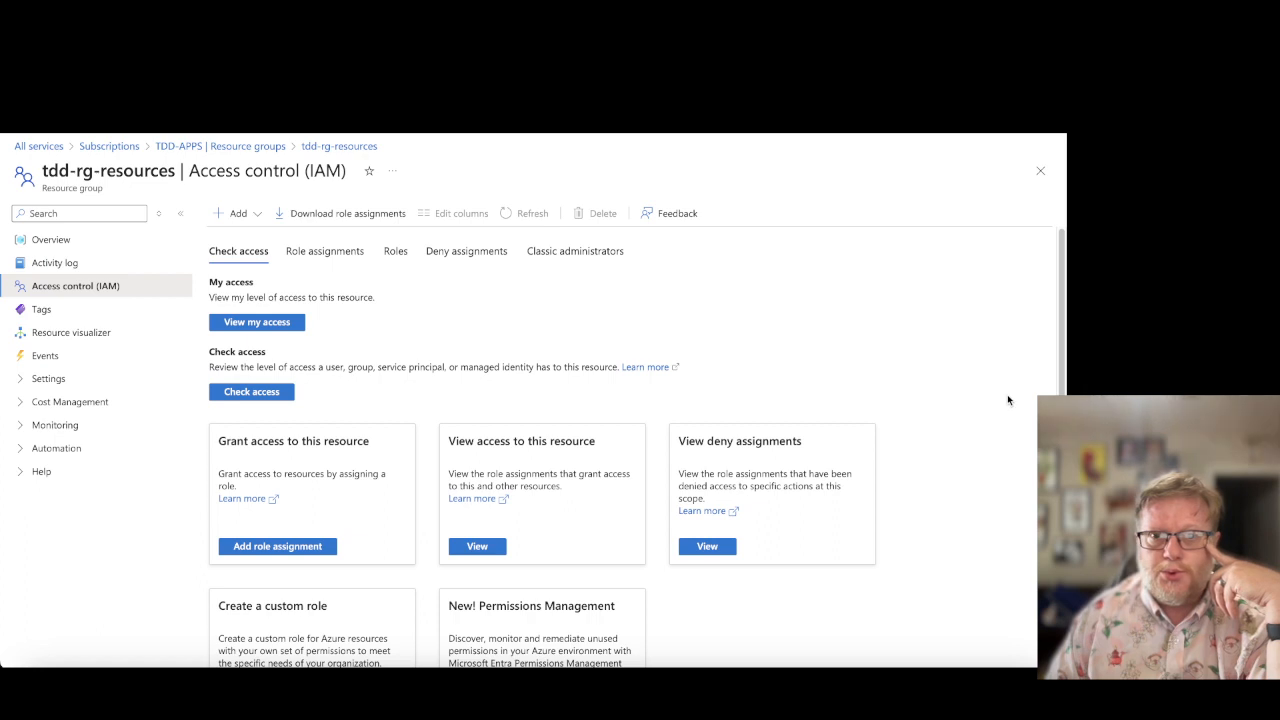
{"action": "scroll", "coordinate": [1008, 398], "scroll_direction": "down", "scroll_amount": 1}
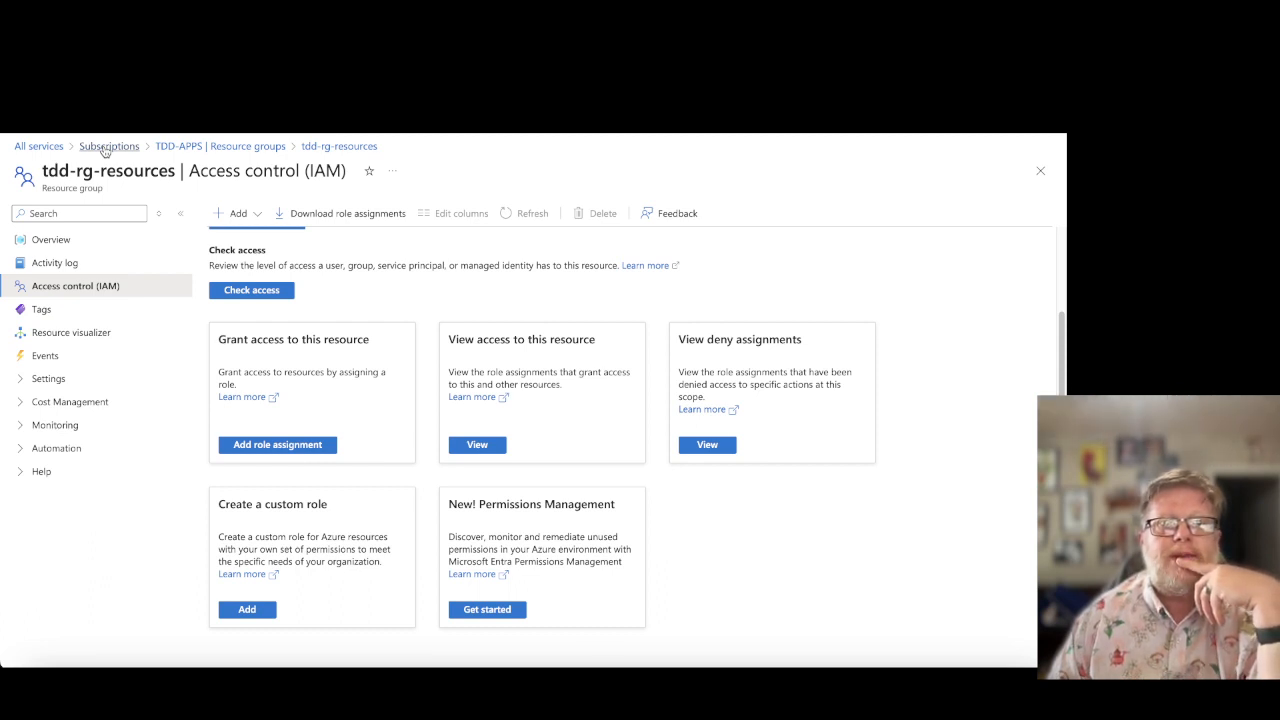
- Open the developerdadapps.onmicrosoft.com B2C tenant resource in the tdd-rg-admin resource group
{"action": "left_click", "coordinate": [38, 147]}
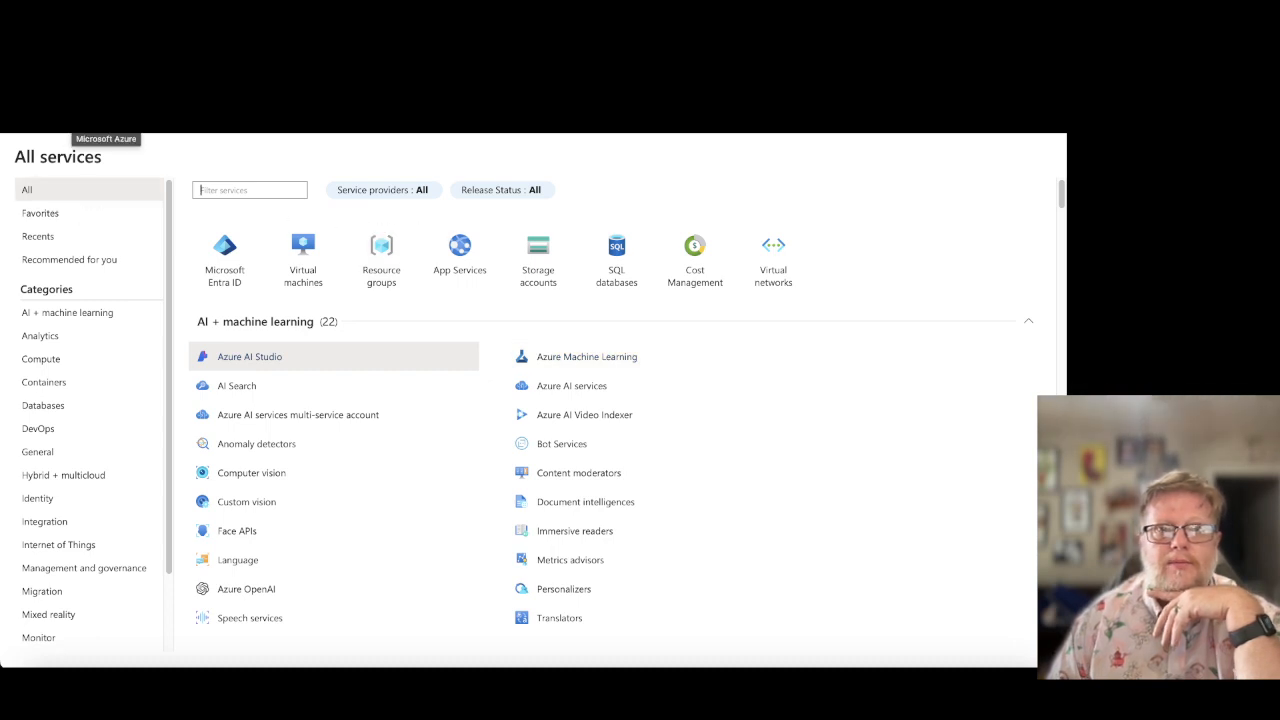
{"action": "key", "text": "alt+Left"}
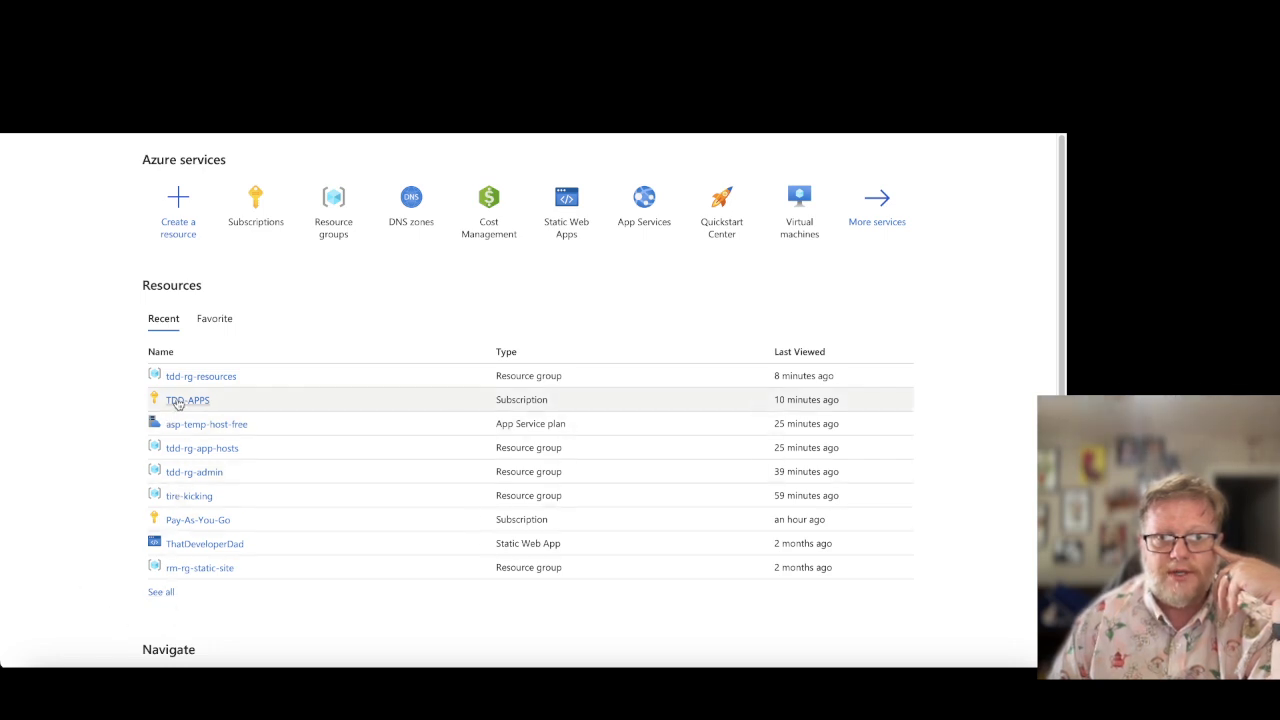
{"action": "left_click", "coordinate": [212, 479]}
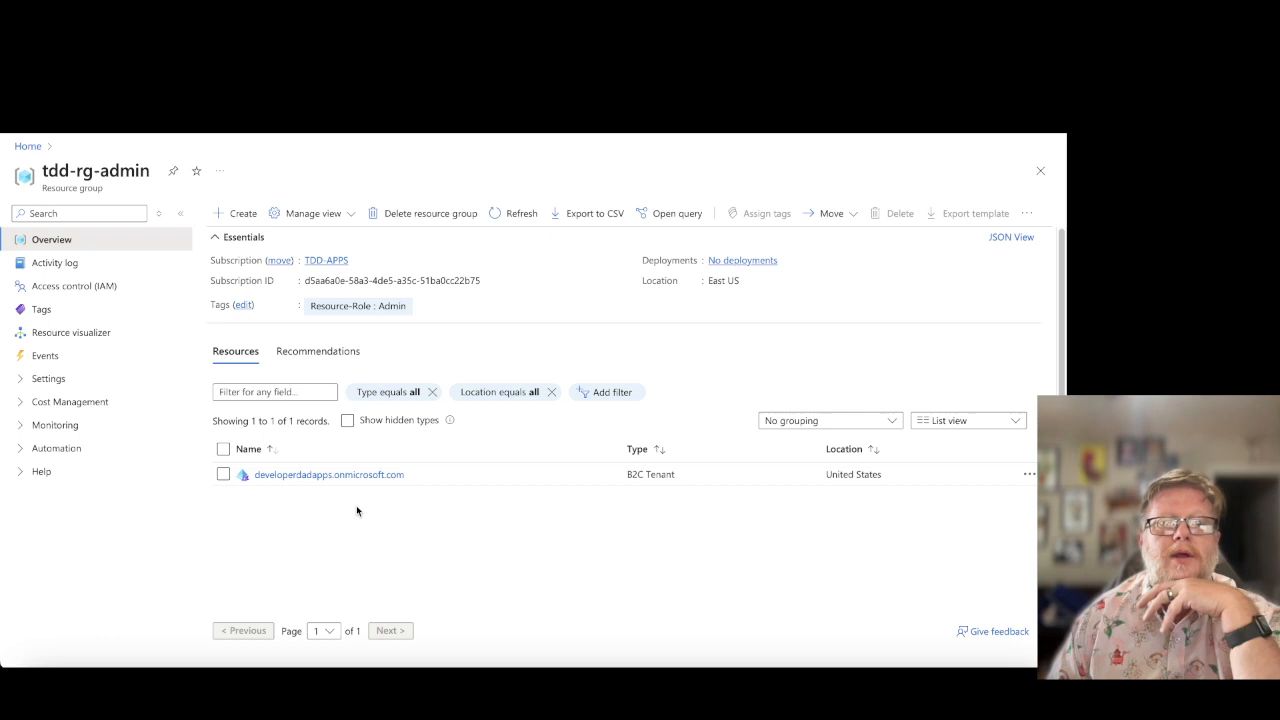
{"action": "left_click", "coordinate": [288, 476]}
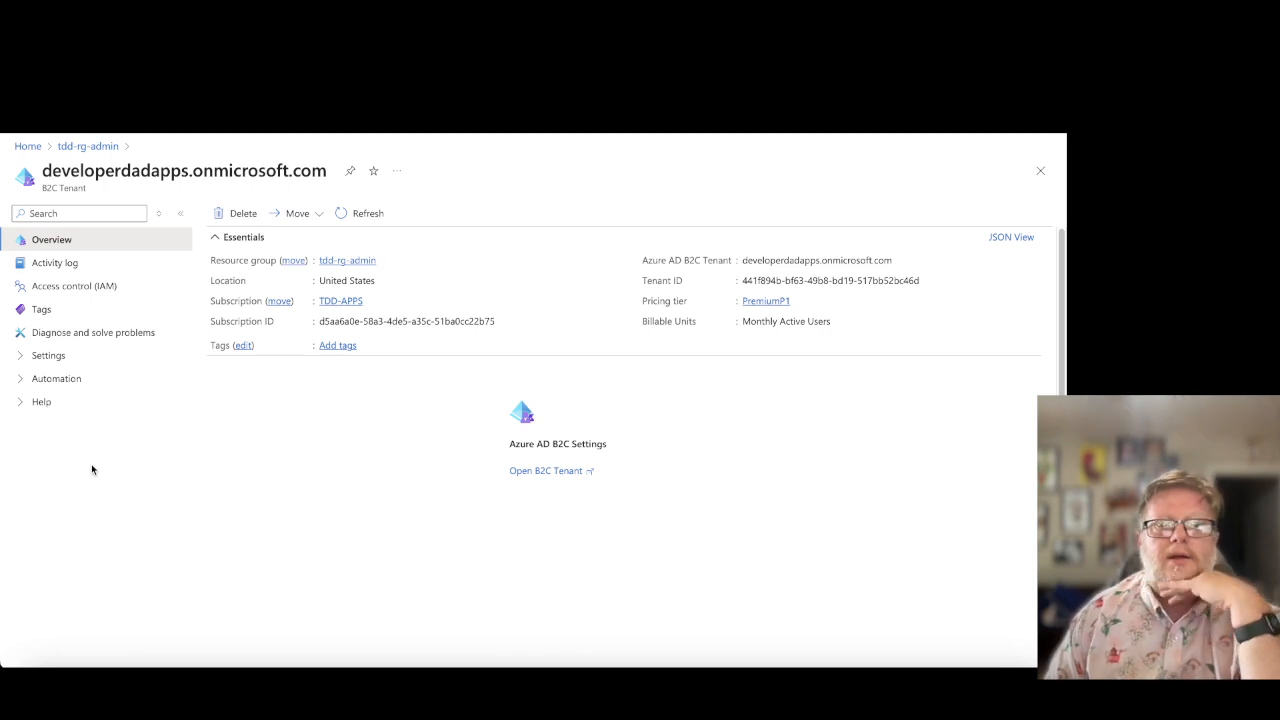
- Review your own role assignments in the B2C tenant resource's access control, then close the assignments view
{"action": "left_click", "coordinate": [72, 287]}
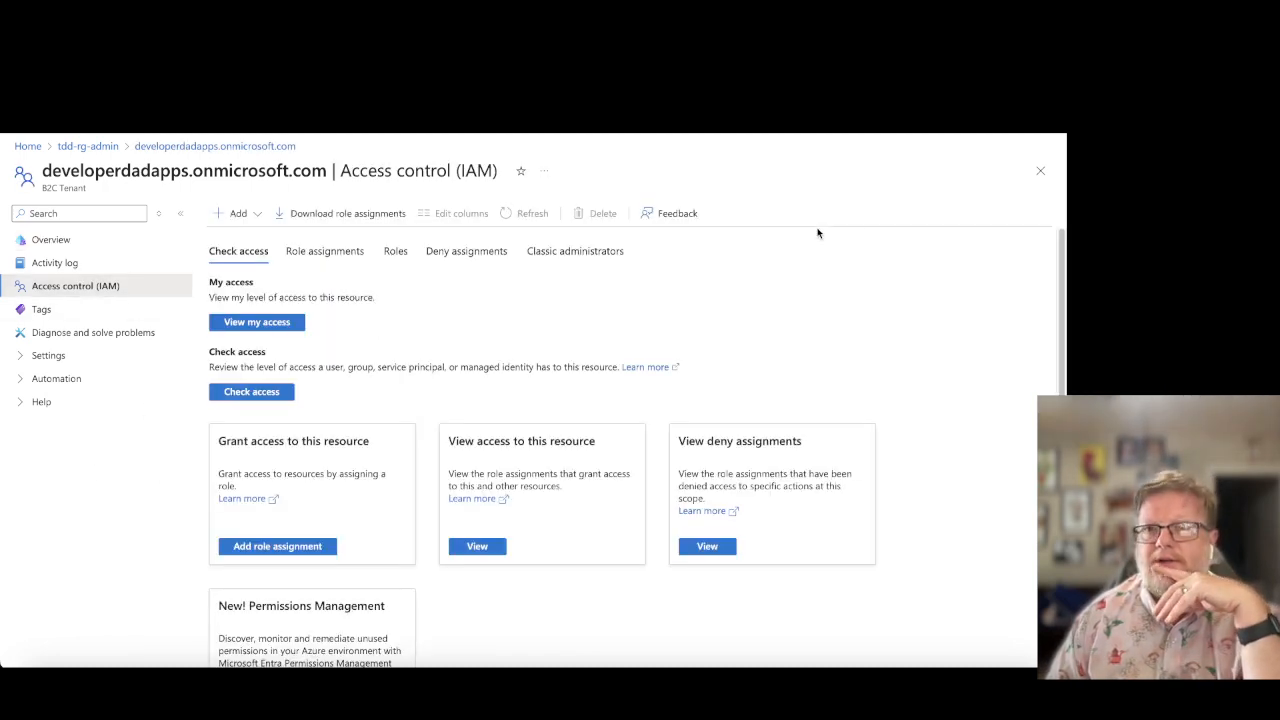
{"action": "left_click", "coordinate": [262, 320]}
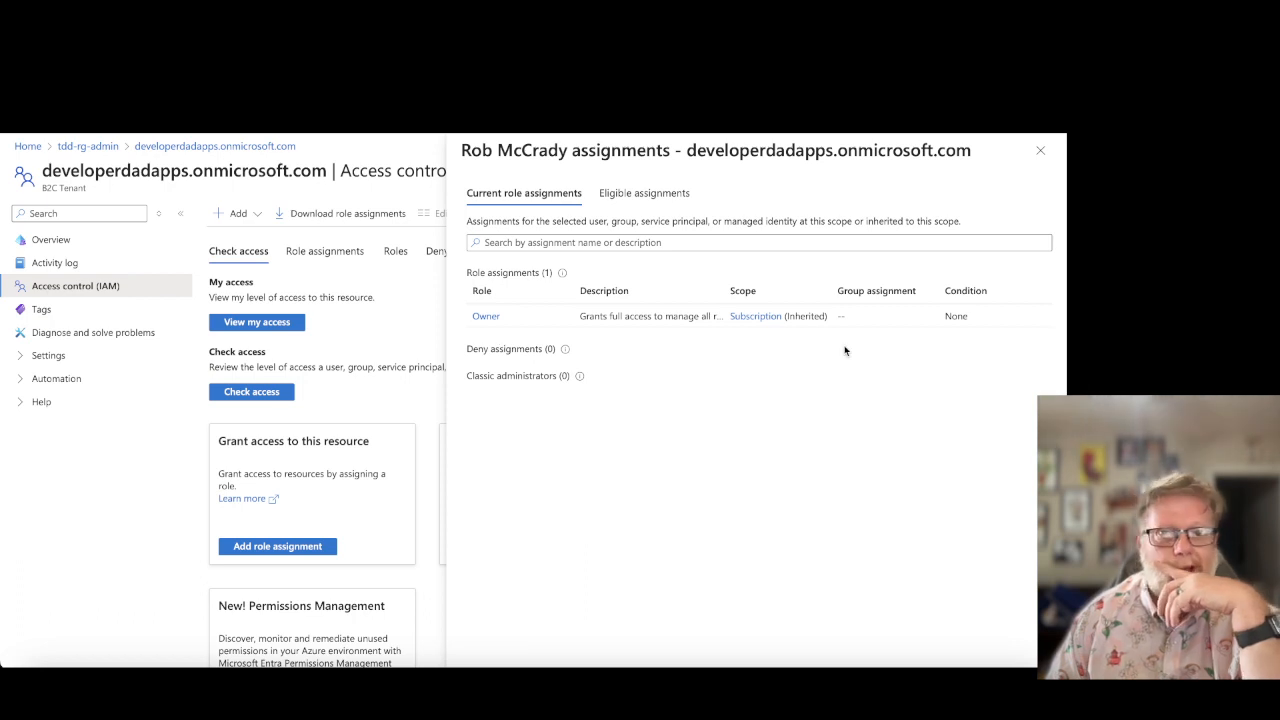
{"action": "left_click", "coordinate": [1040, 151]}
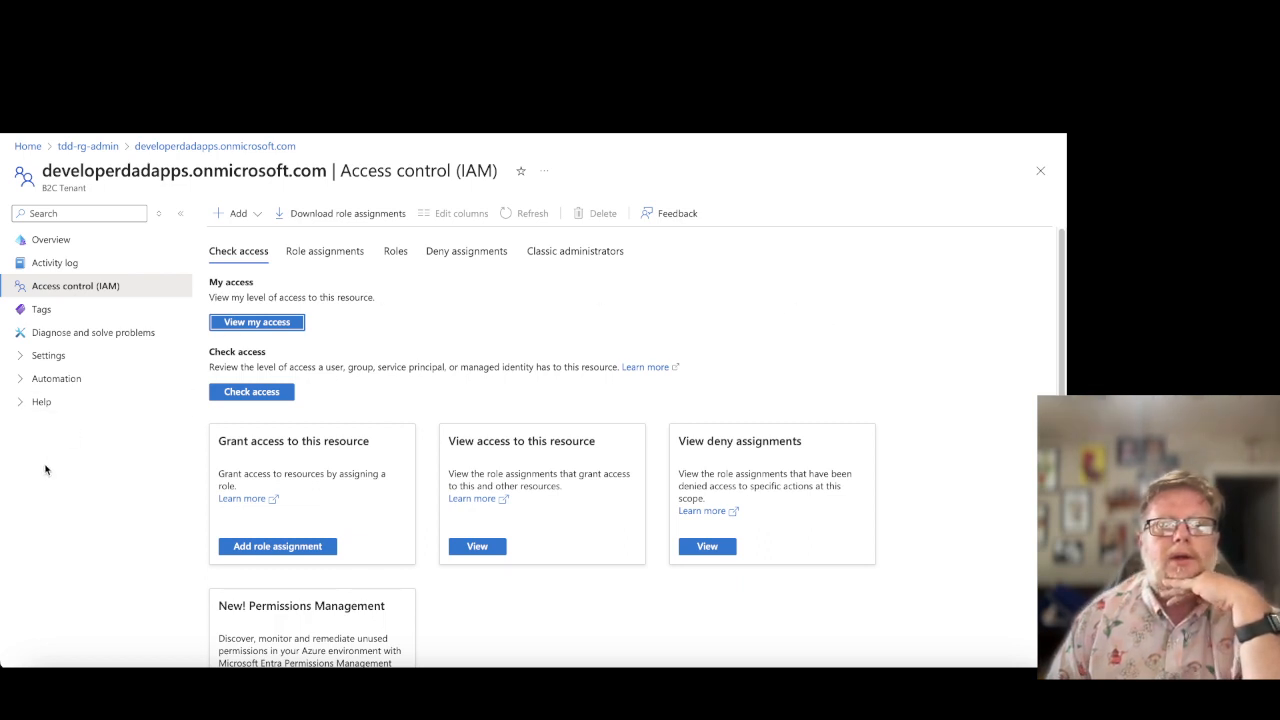
- Look over the B2C tenant resource's remaining settings and access options, return to its overview and open the B2C tenant itself
{"action": "left_click", "coordinate": [19, 358]}
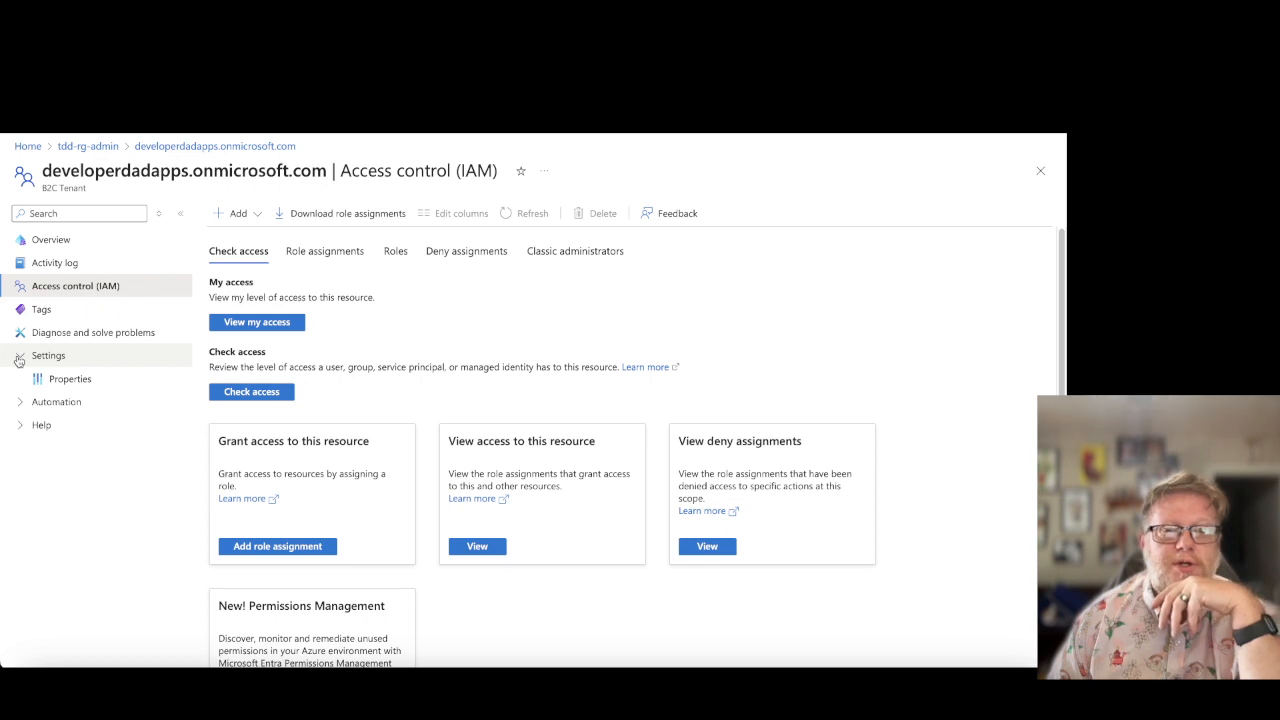
{"action": "left_click", "coordinate": [19, 357]}
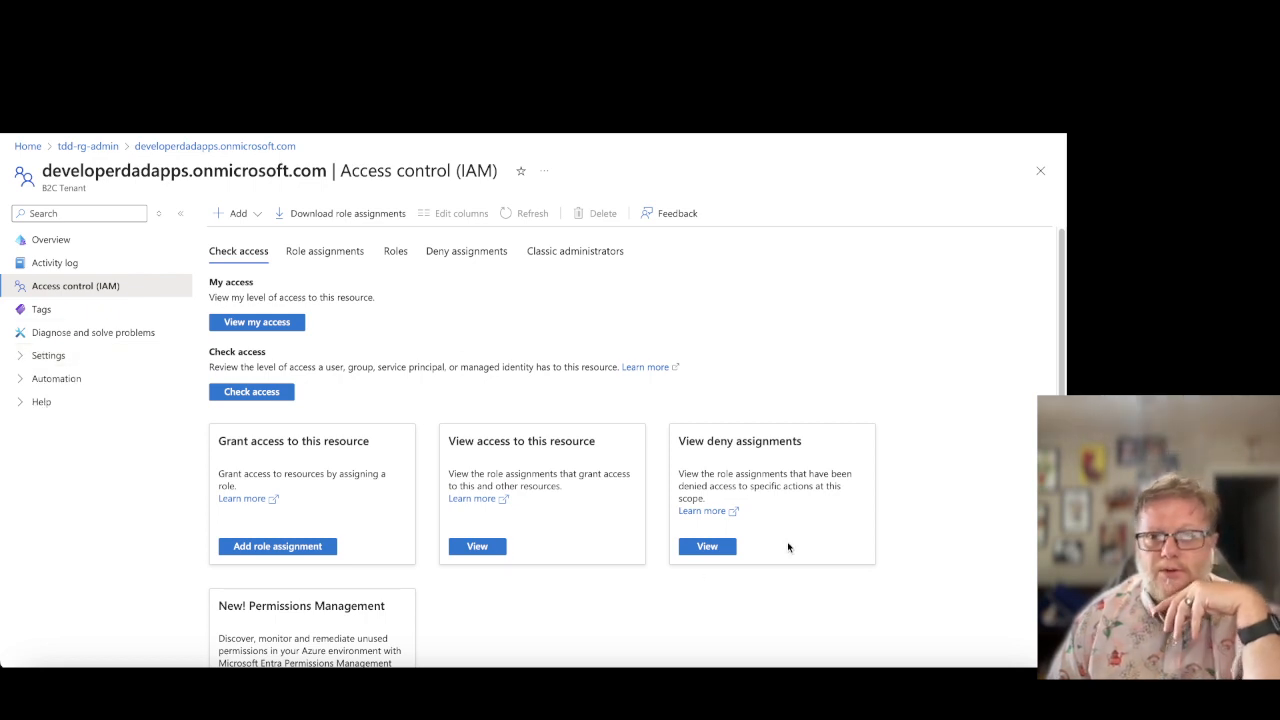
{"action": "scroll", "coordinate": [958, 472], "scroll_direction": "down", "scroll_amount": 1}
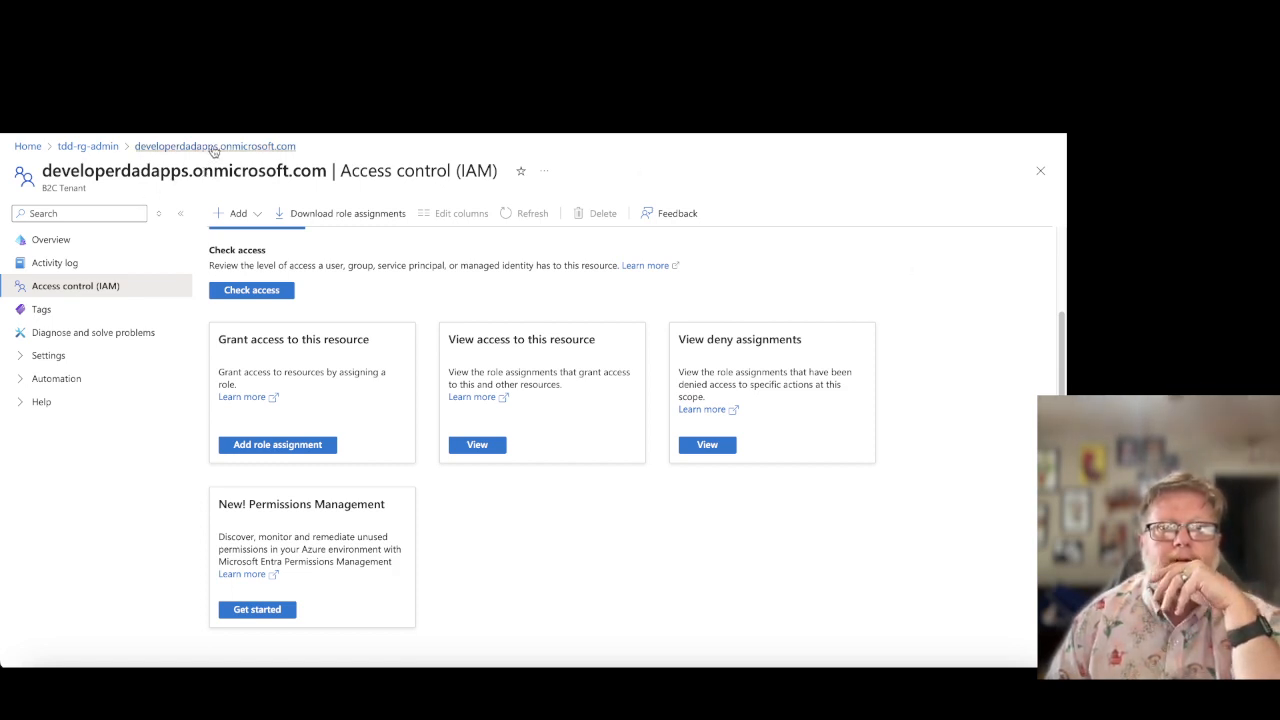
{"action": "left_click", "coordinate": [46, 246]}
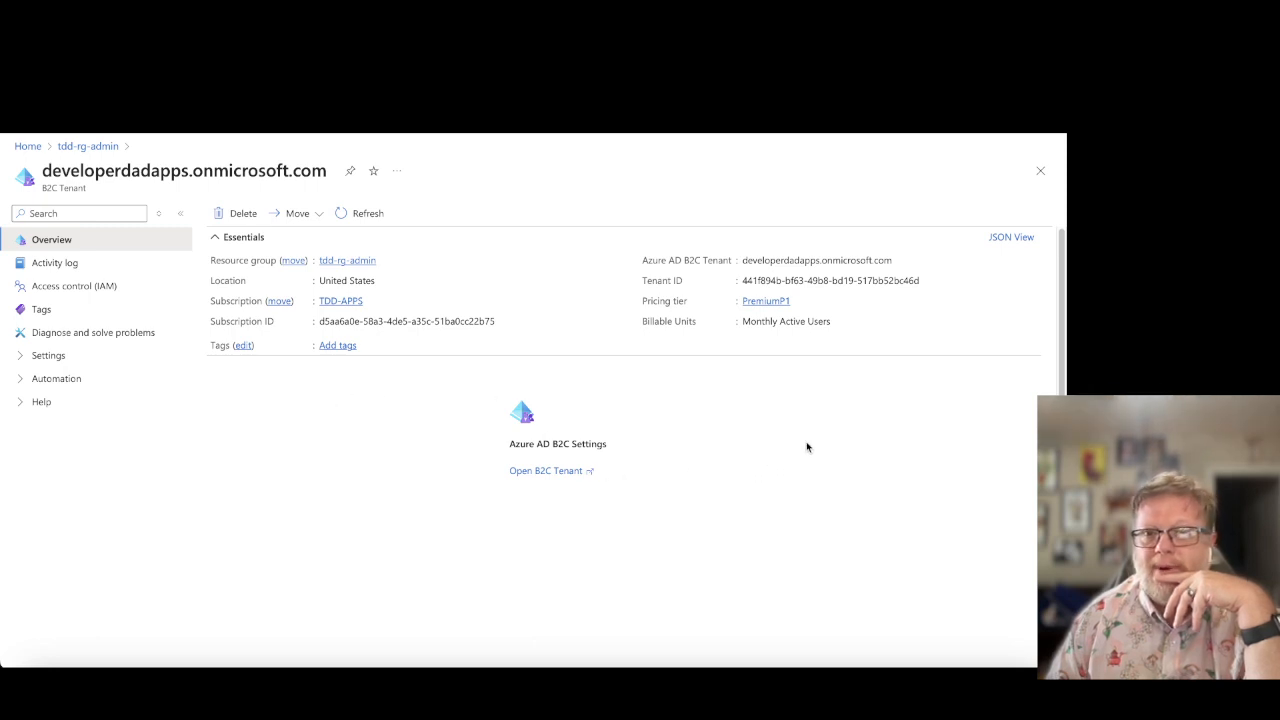
{"action": "left_click", "coordinate": [544, 473]}
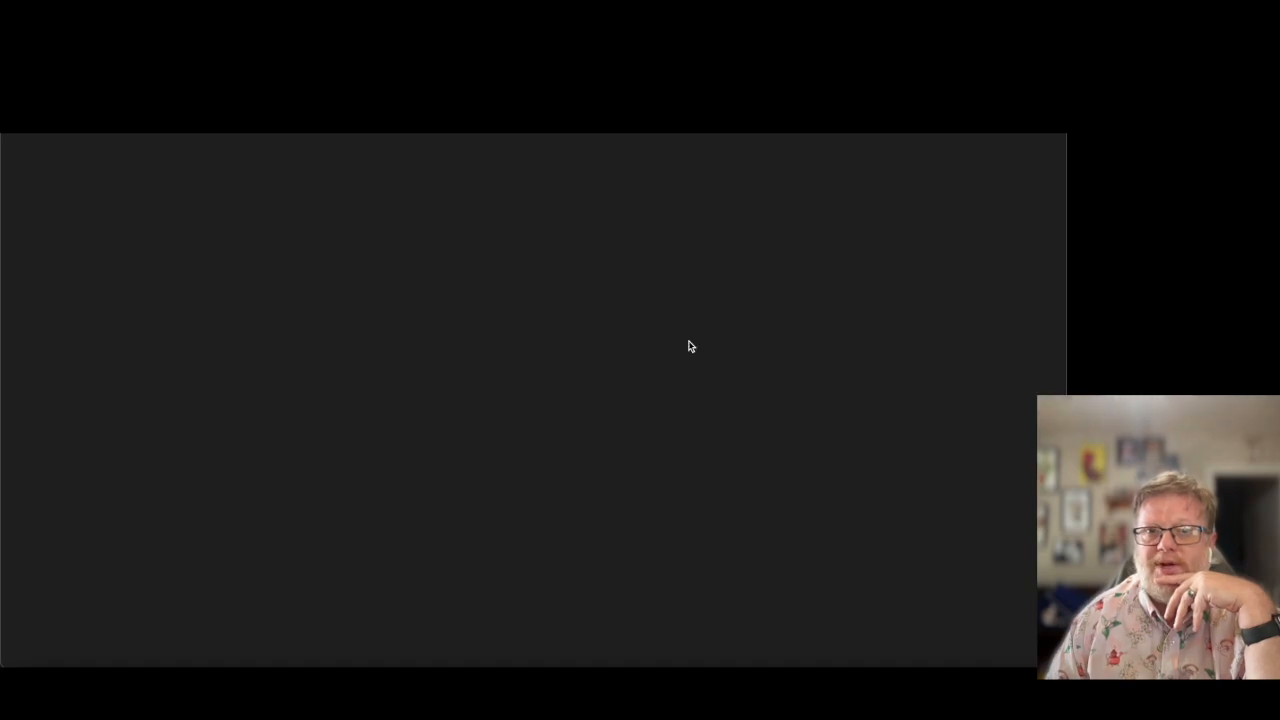